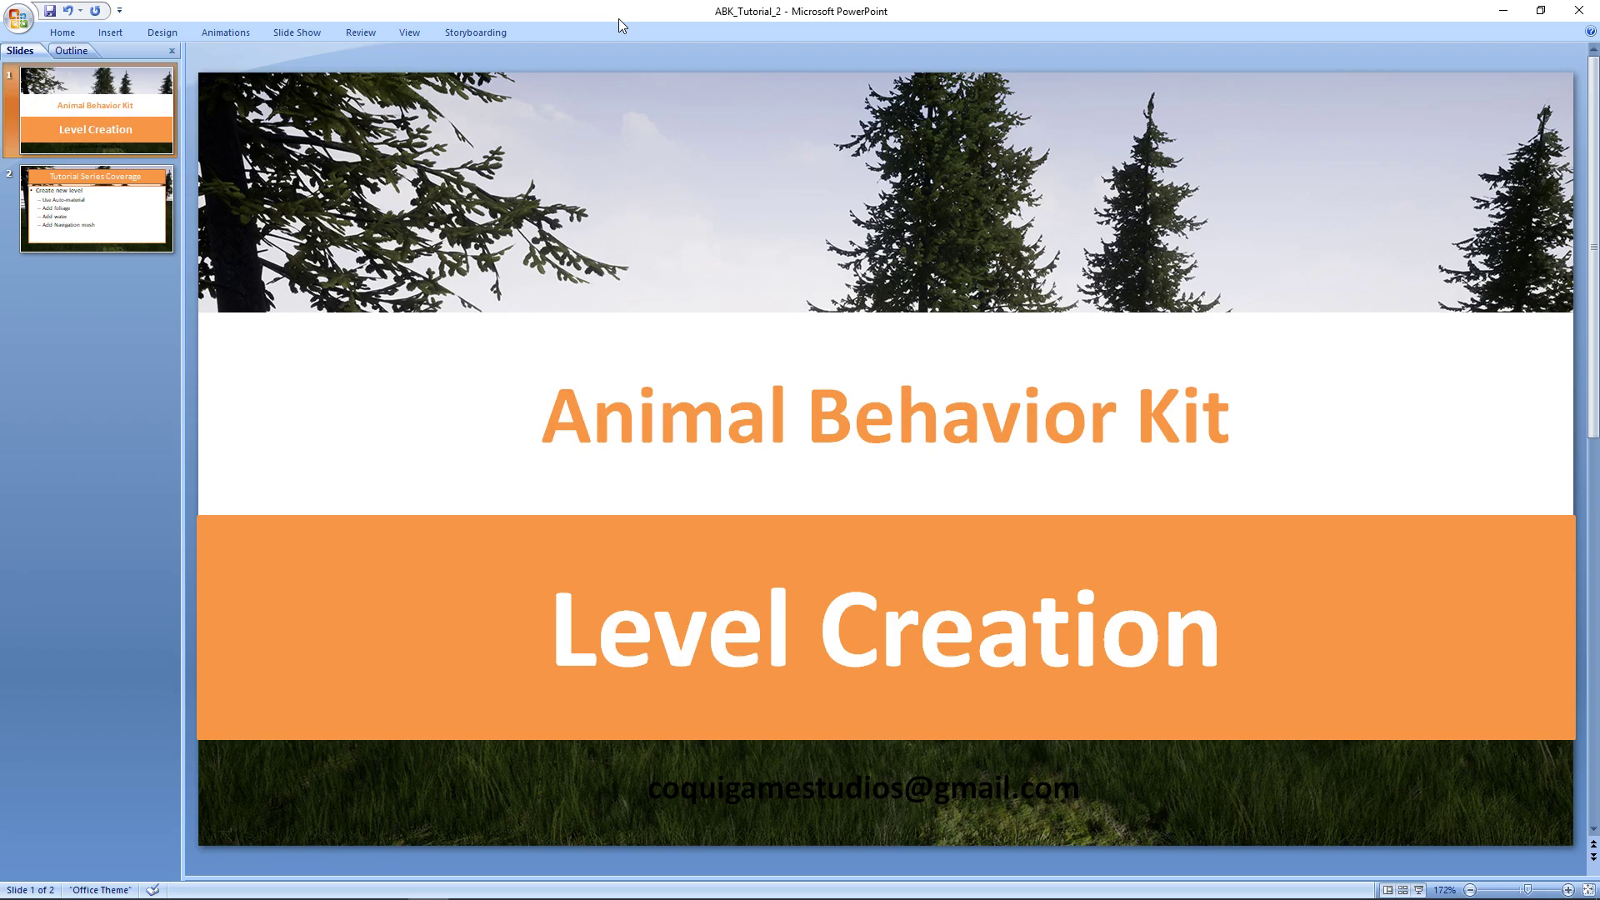
View the Tutorial Series Coverage slide, then switch to Unreal Editor
left_click(143, 188)
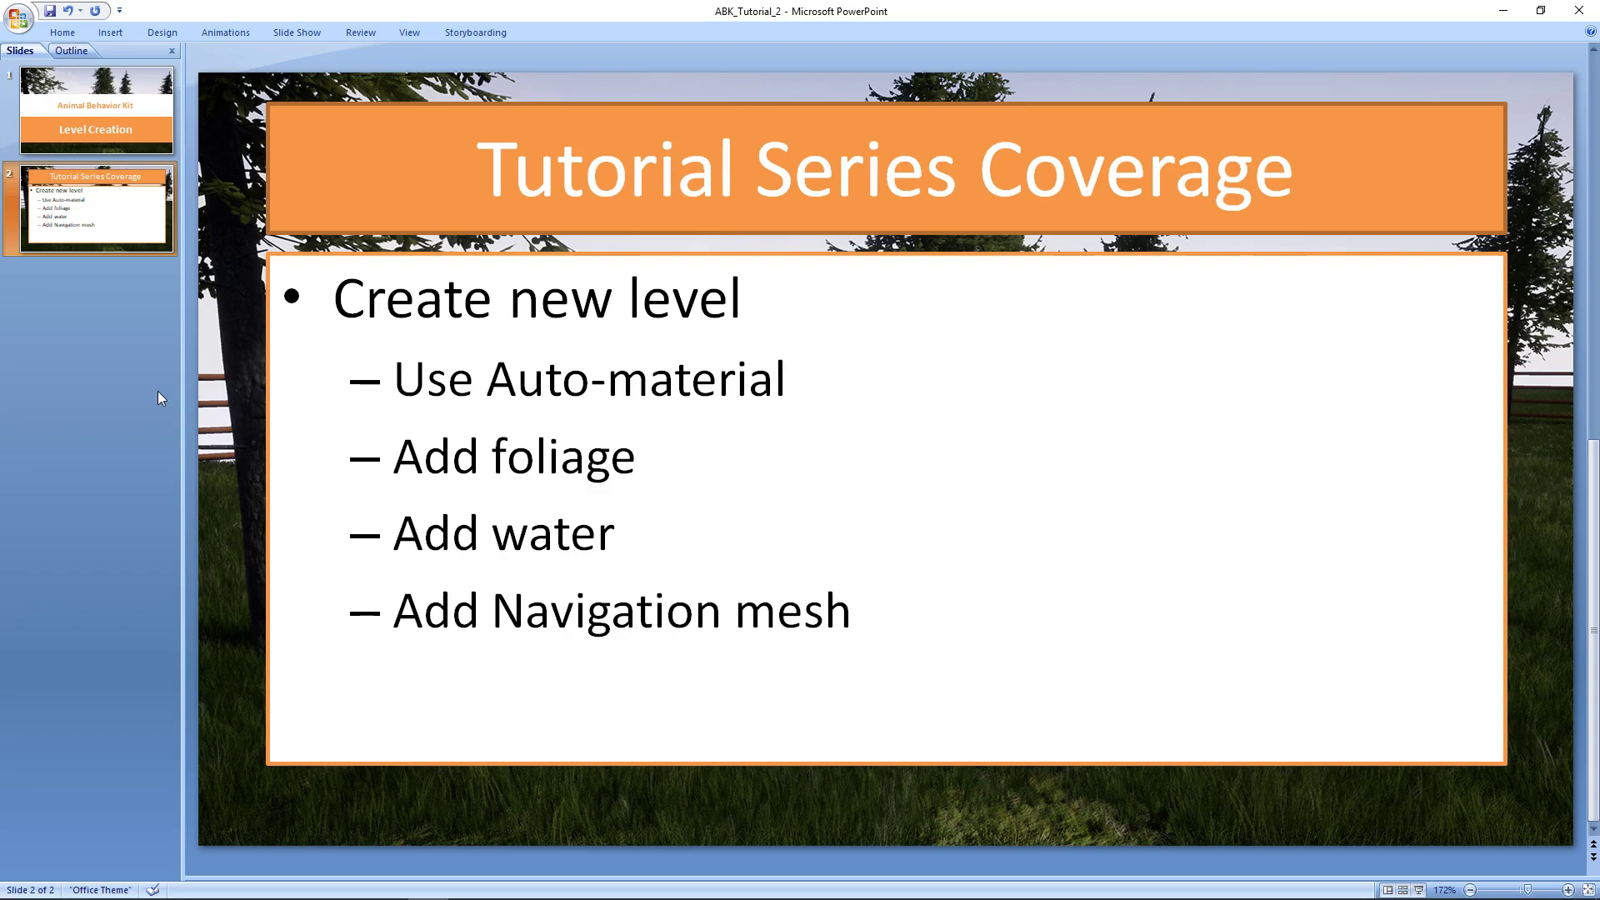
key("alt+Tab")
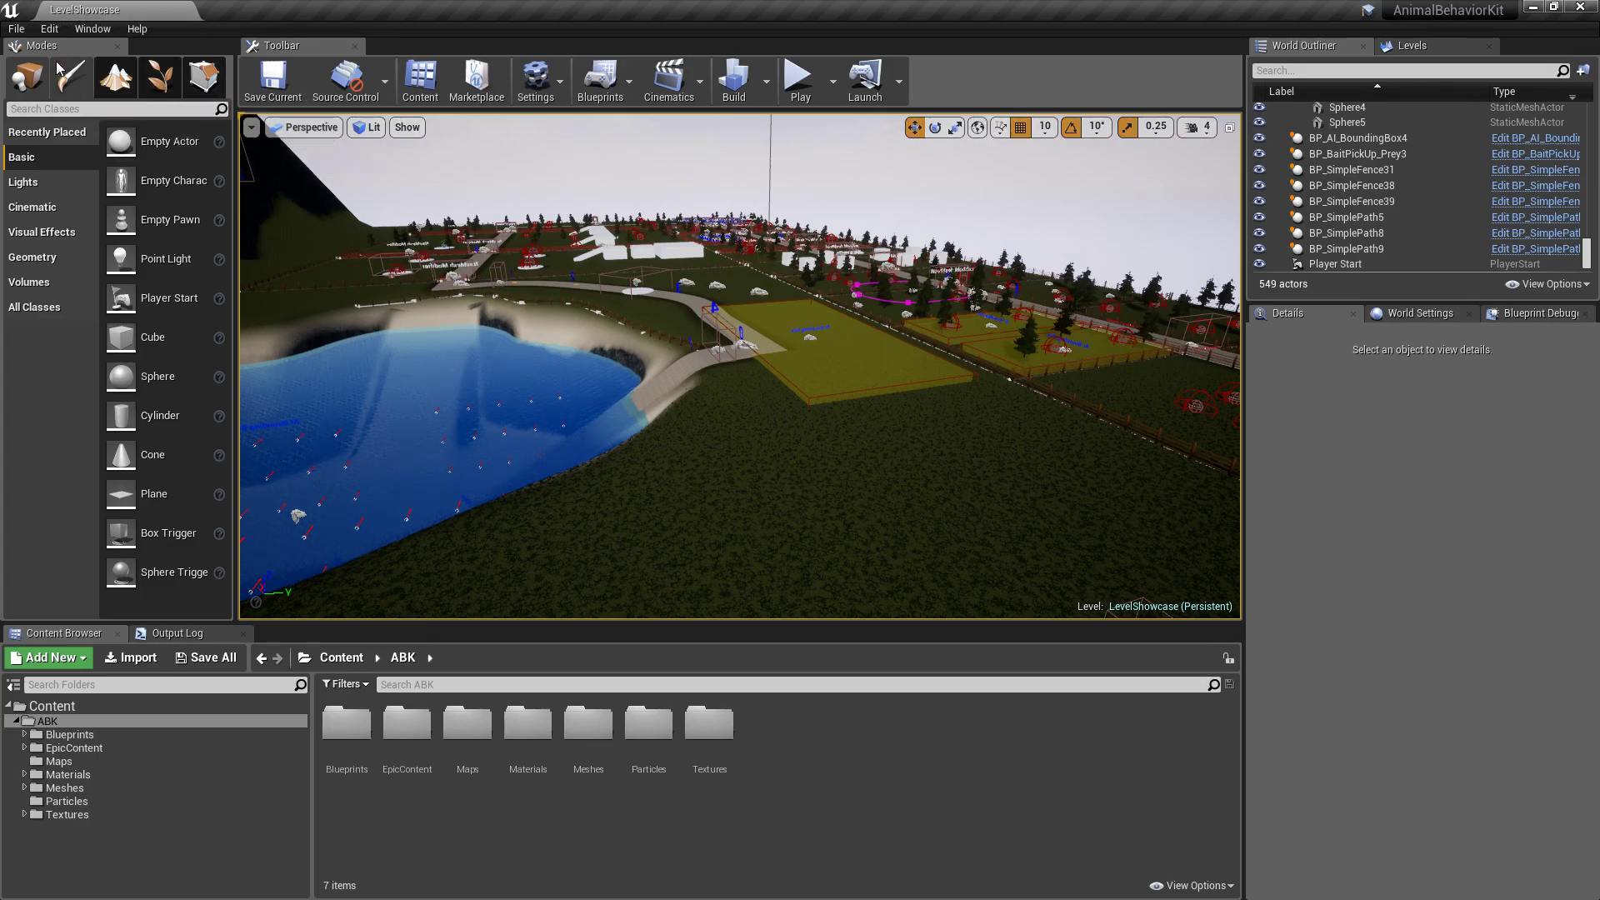
Create a new level from the Default template
left_click(16, 29)
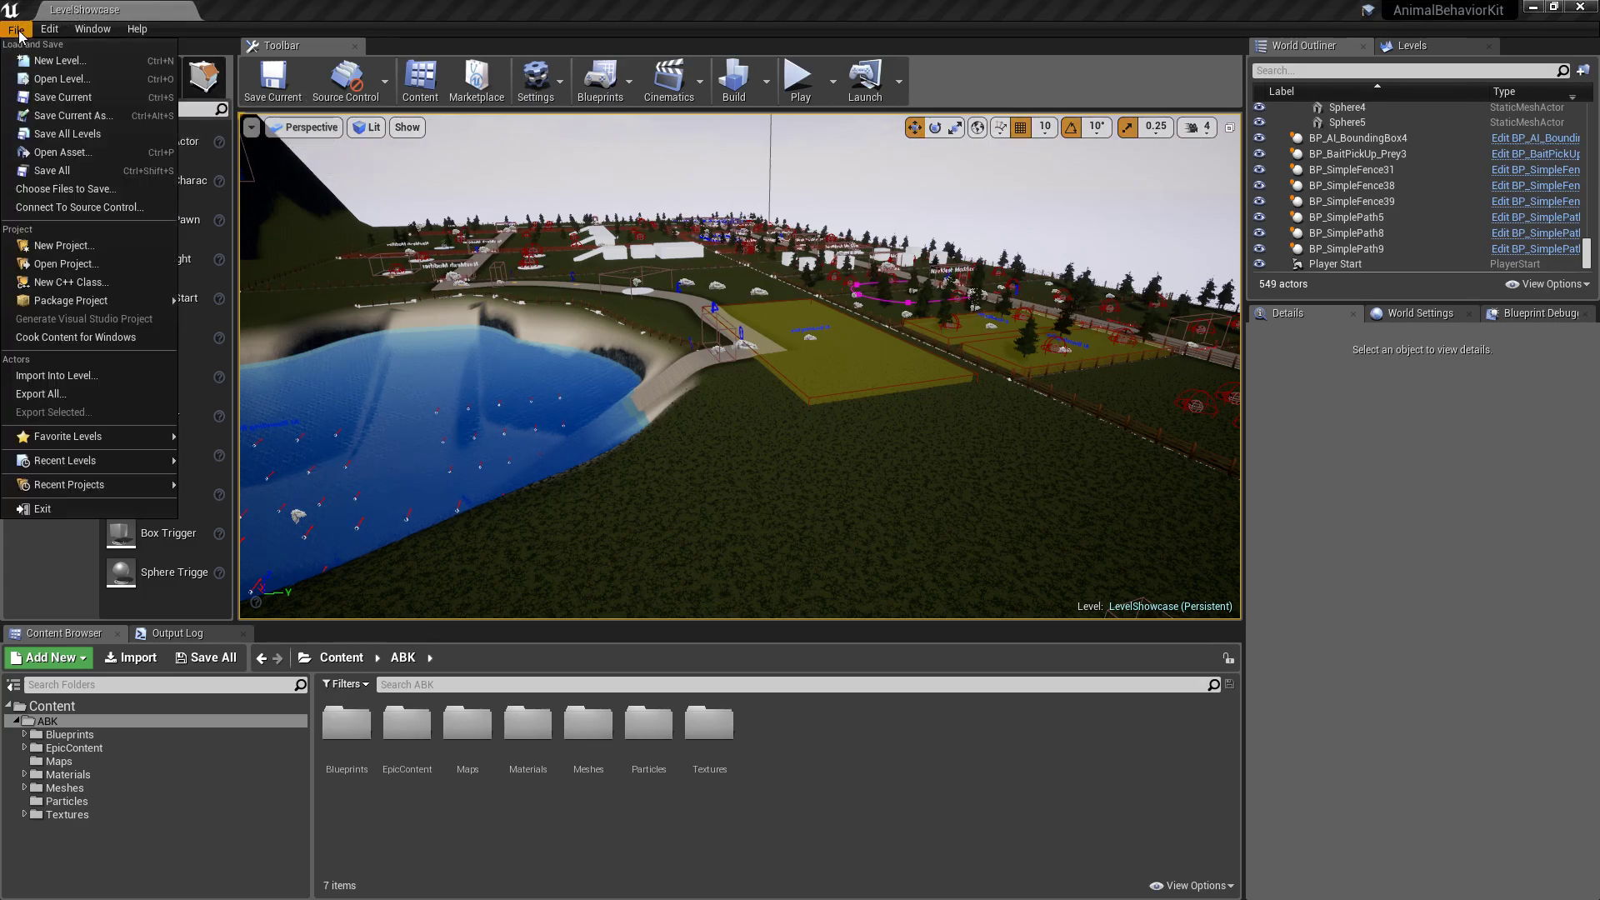
left_click(58, 60)
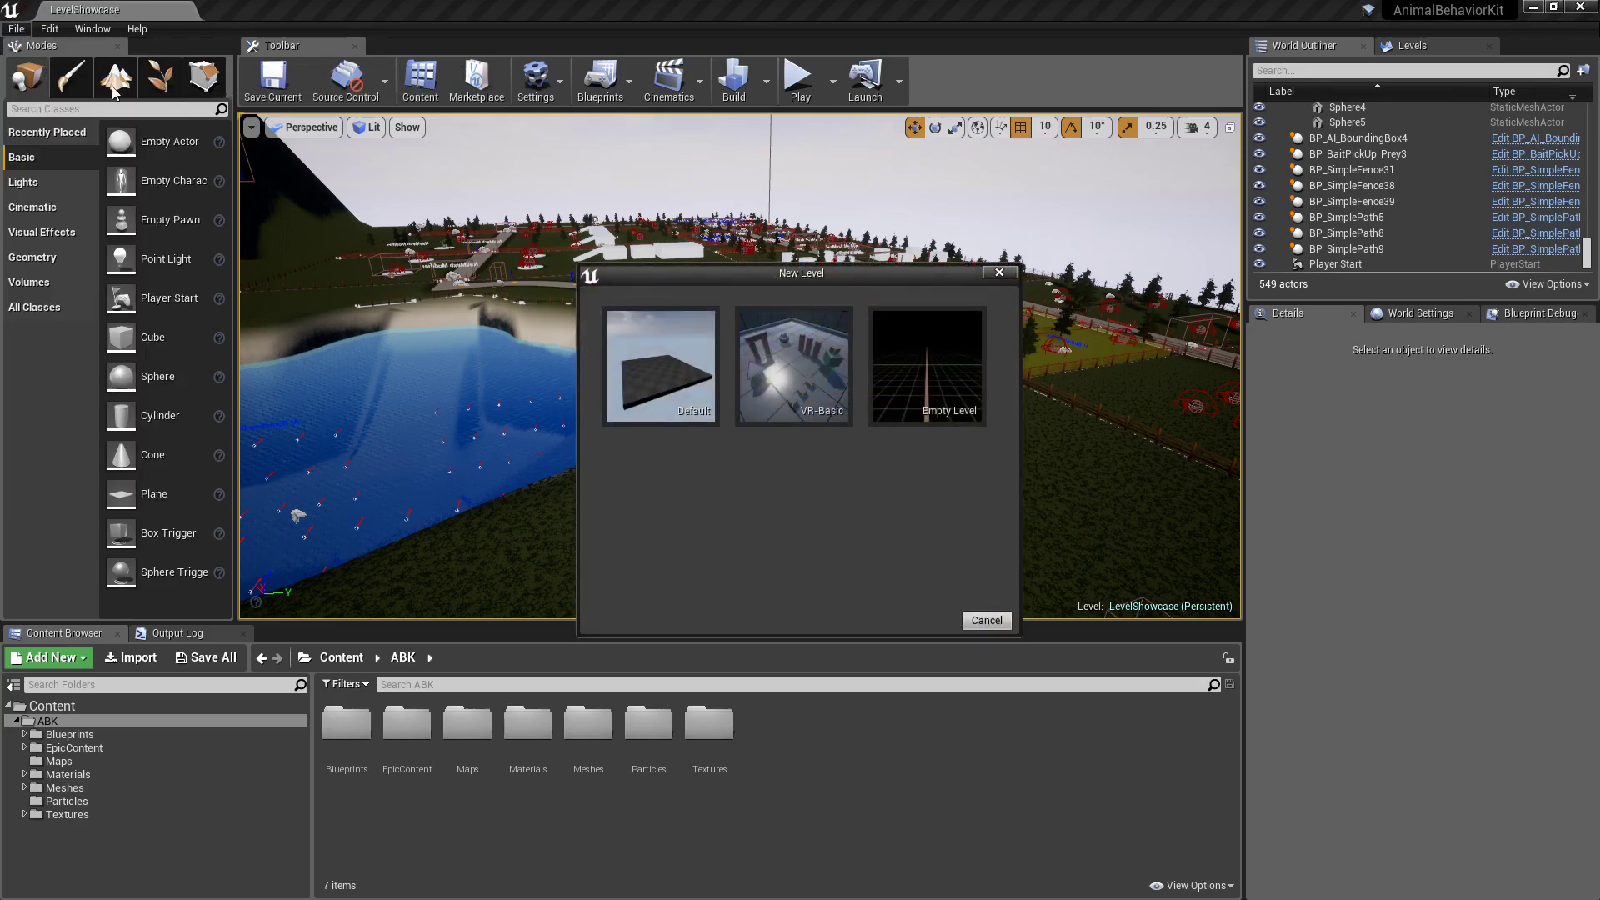
left_click(673, 348)
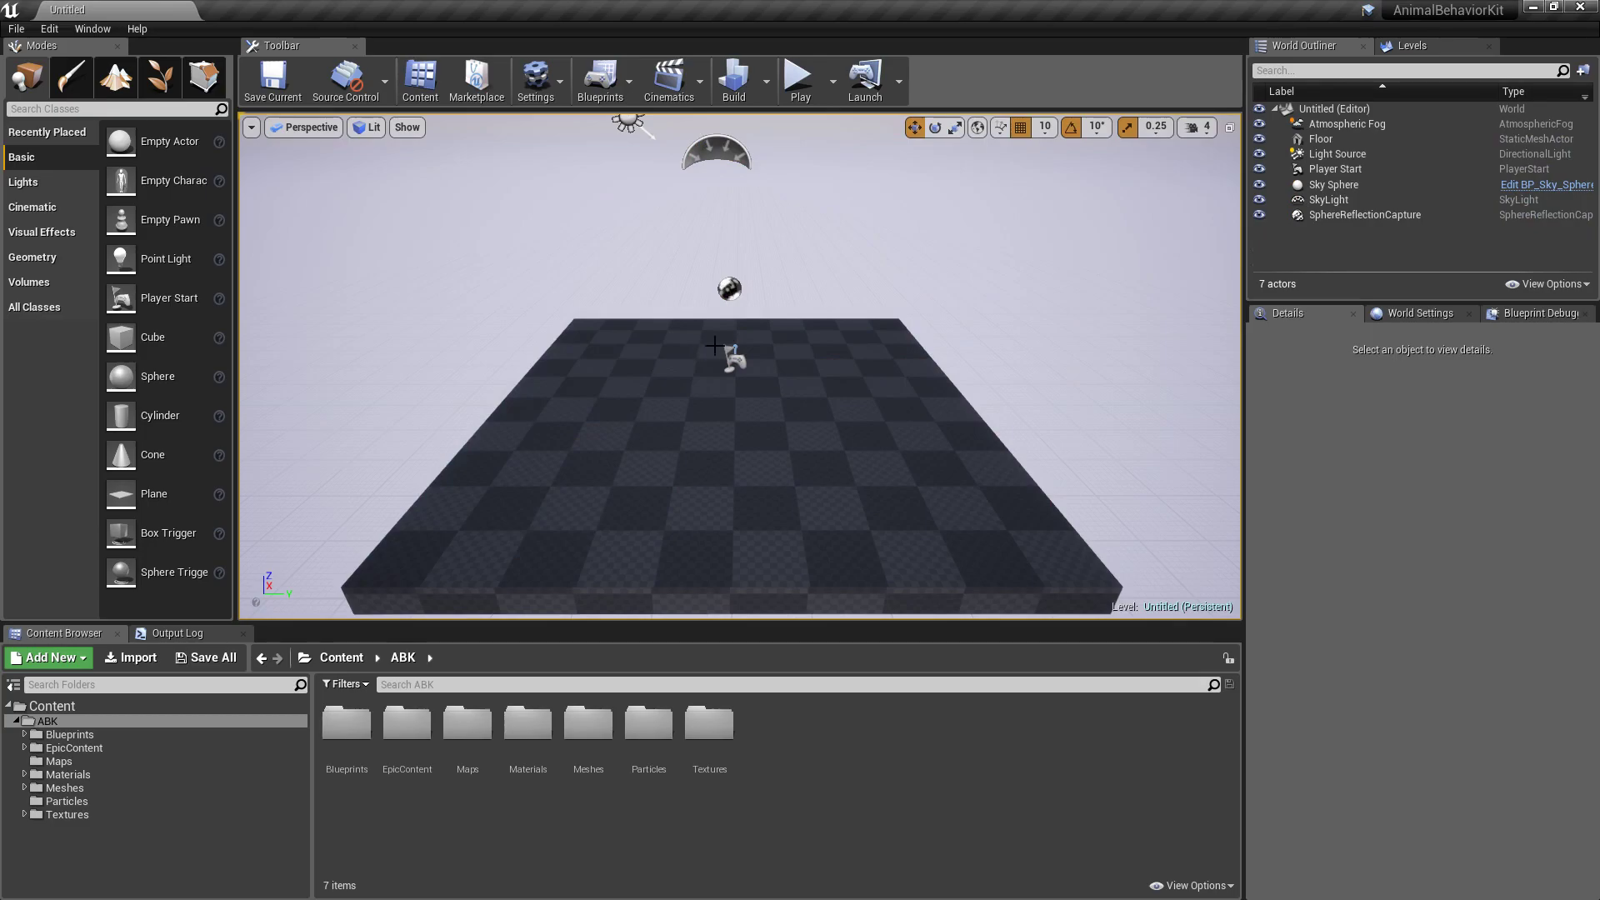
Save the new level as LevelTutorial in the ABK/Maps folder
left_click(16, 29)
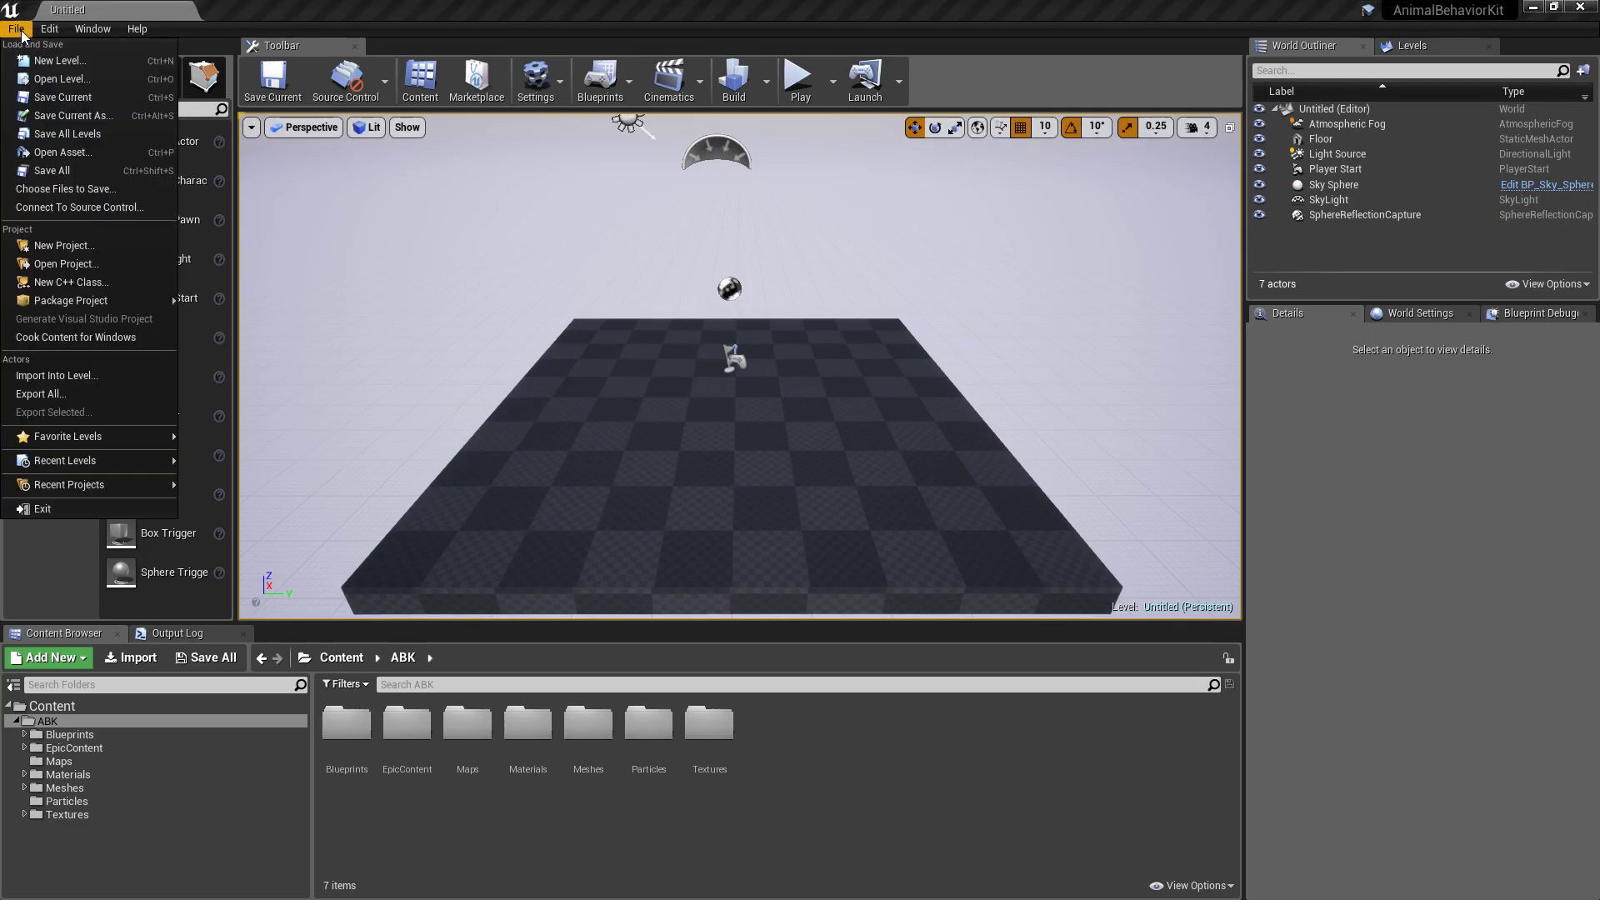
left_click(47, 96)
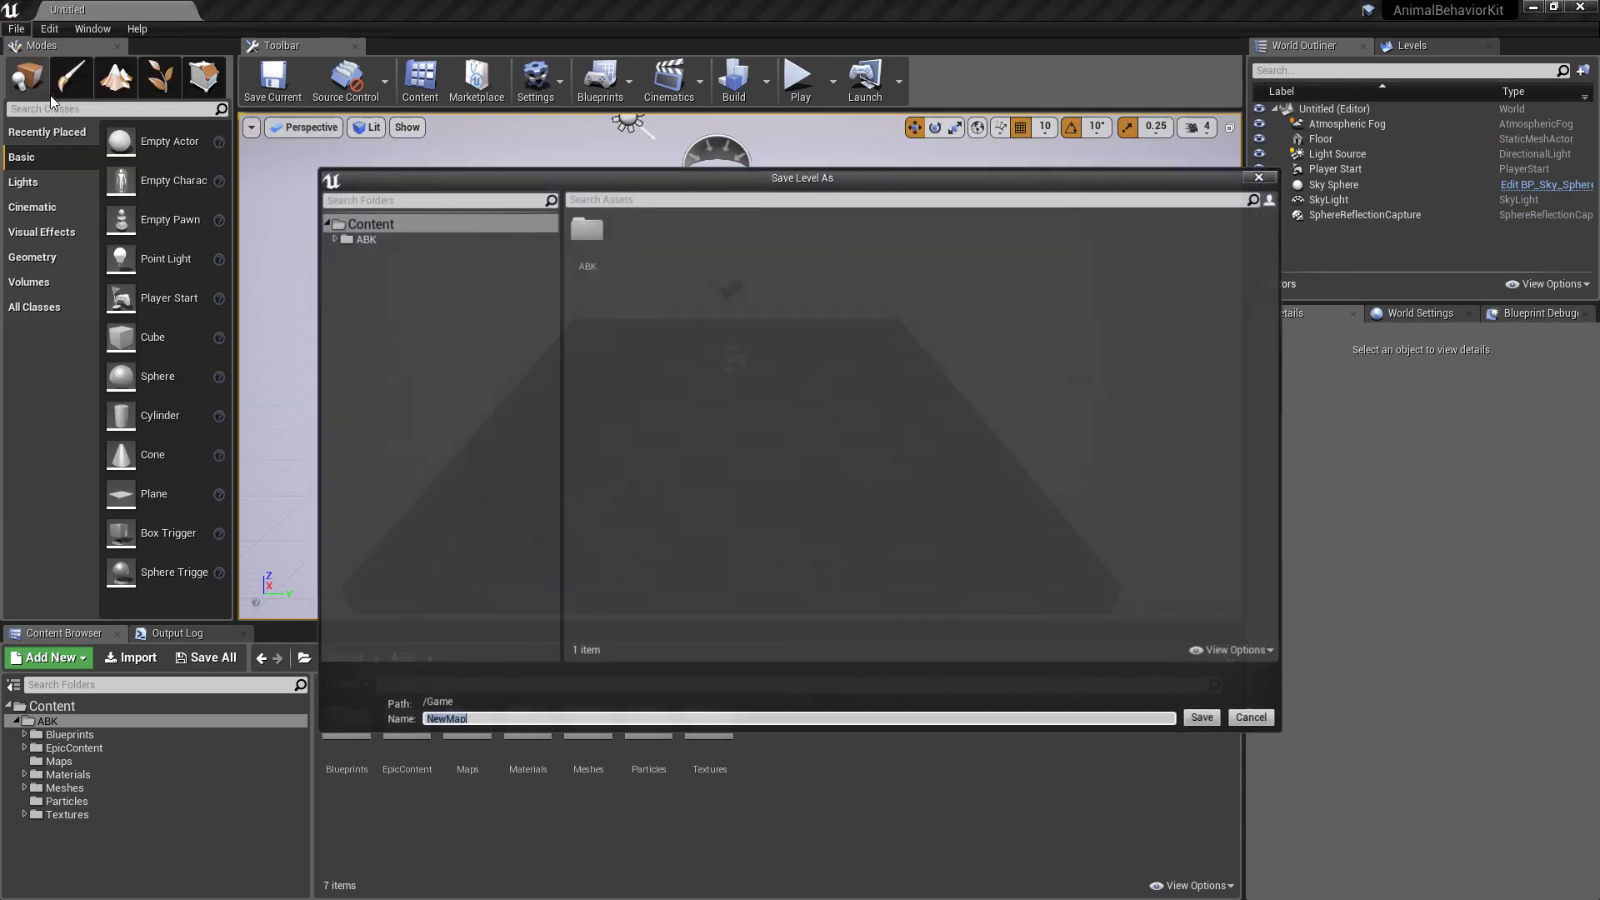
double_click(595, 255)
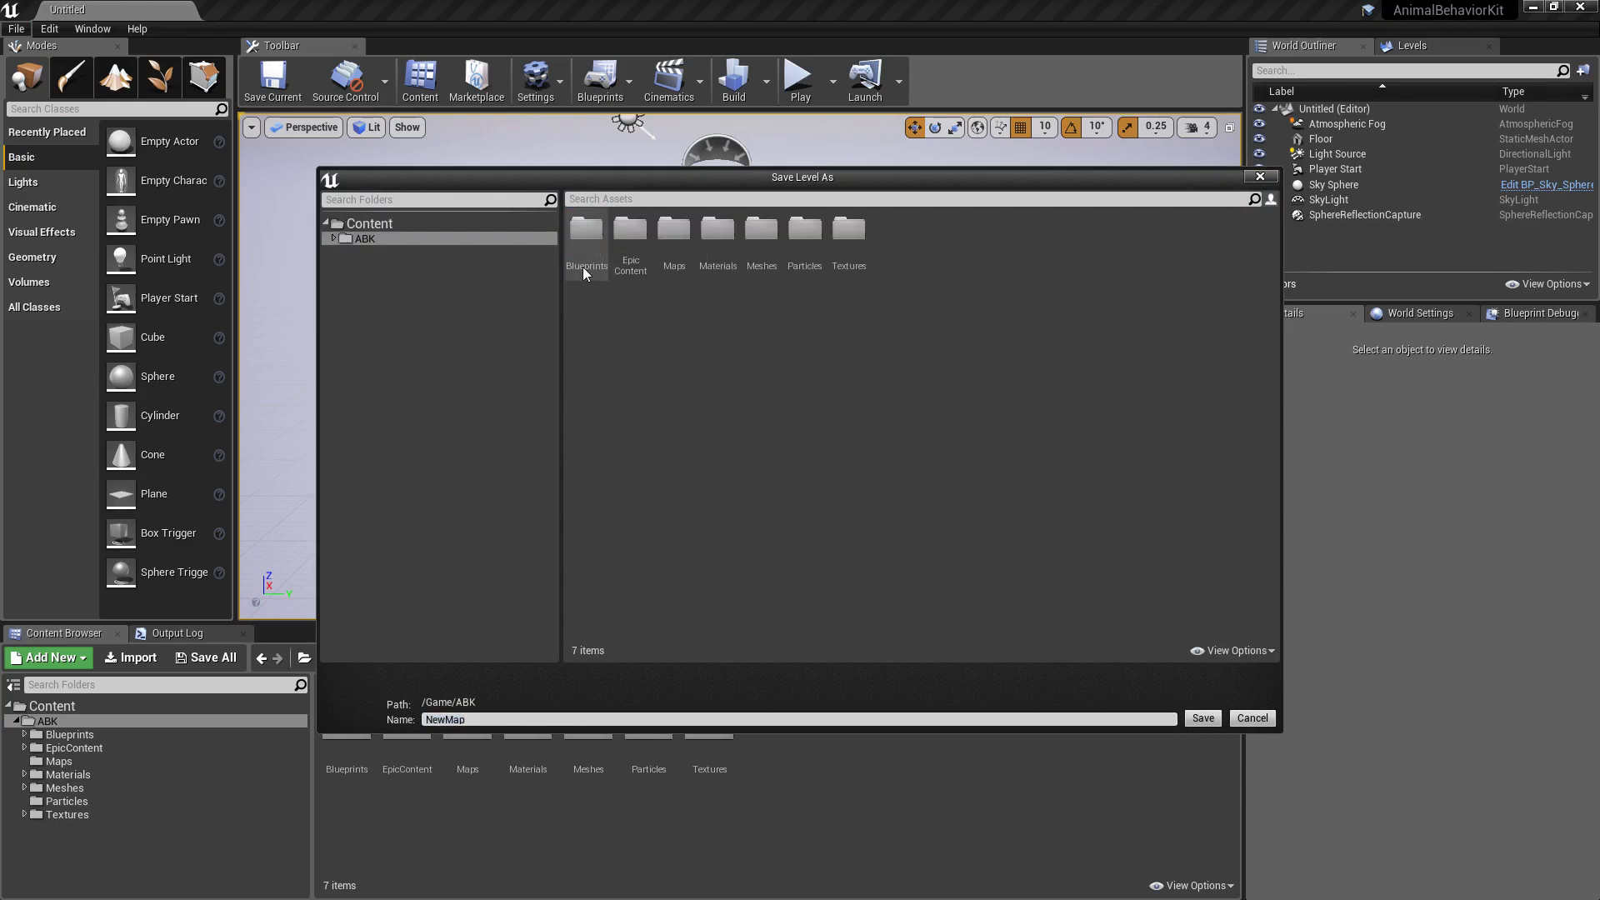
double_click(674, 230)
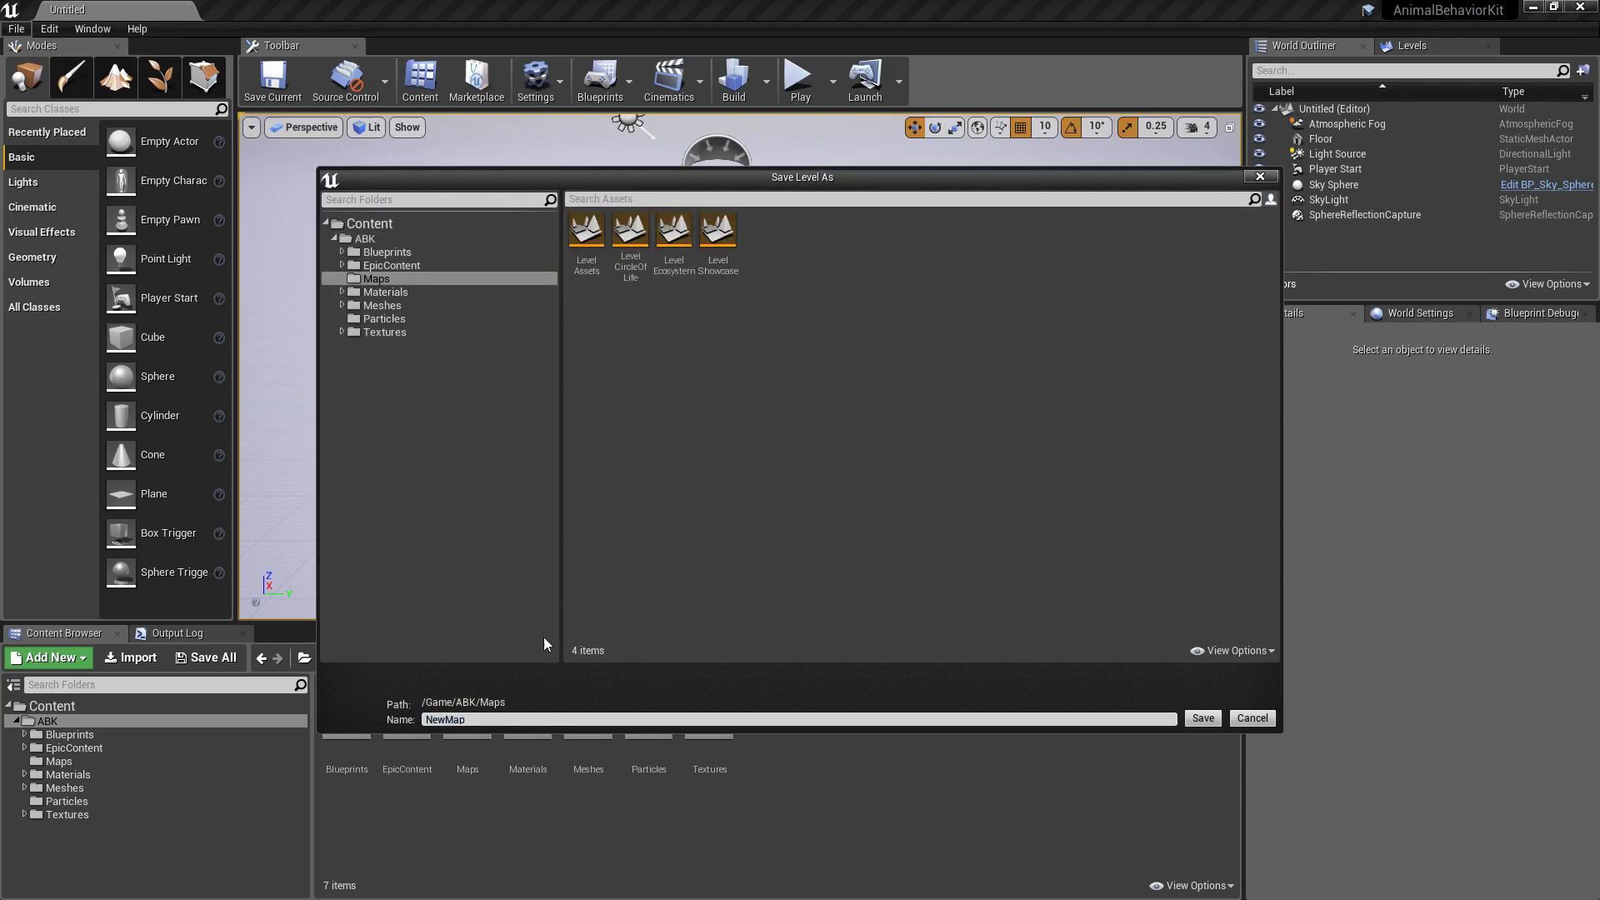
left_click(486, 719)
type("Le")
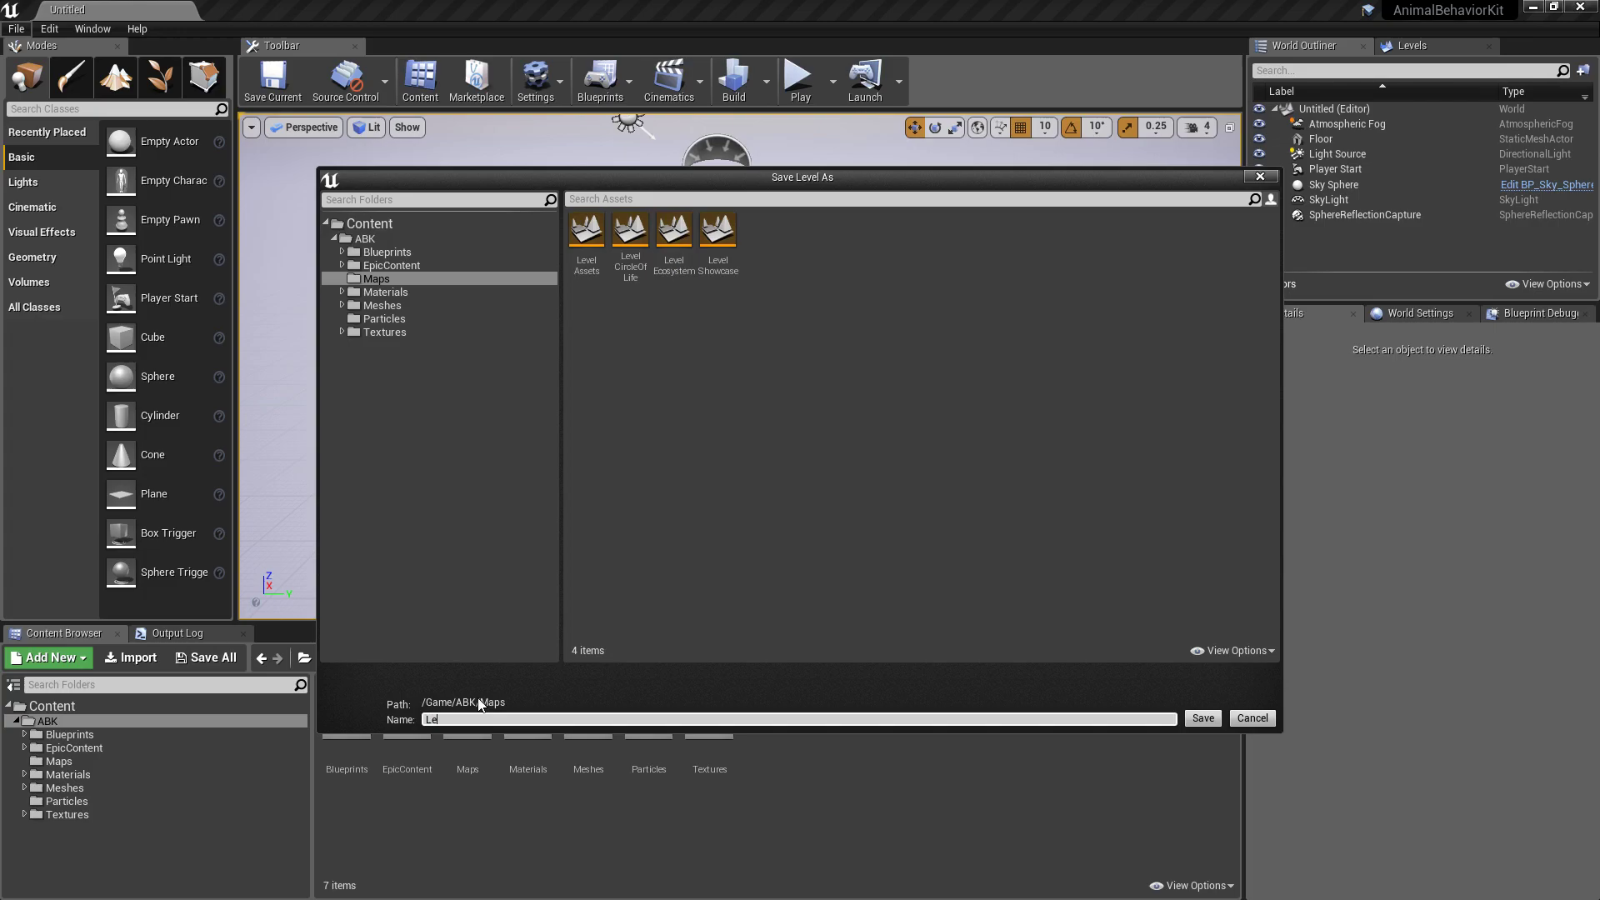
type("velTutop")
left_click(1203, 718)
Delete the Atmospheric Fog and SphereReflectionCapture actors from the level
scroll(929, 356, "down", 5)
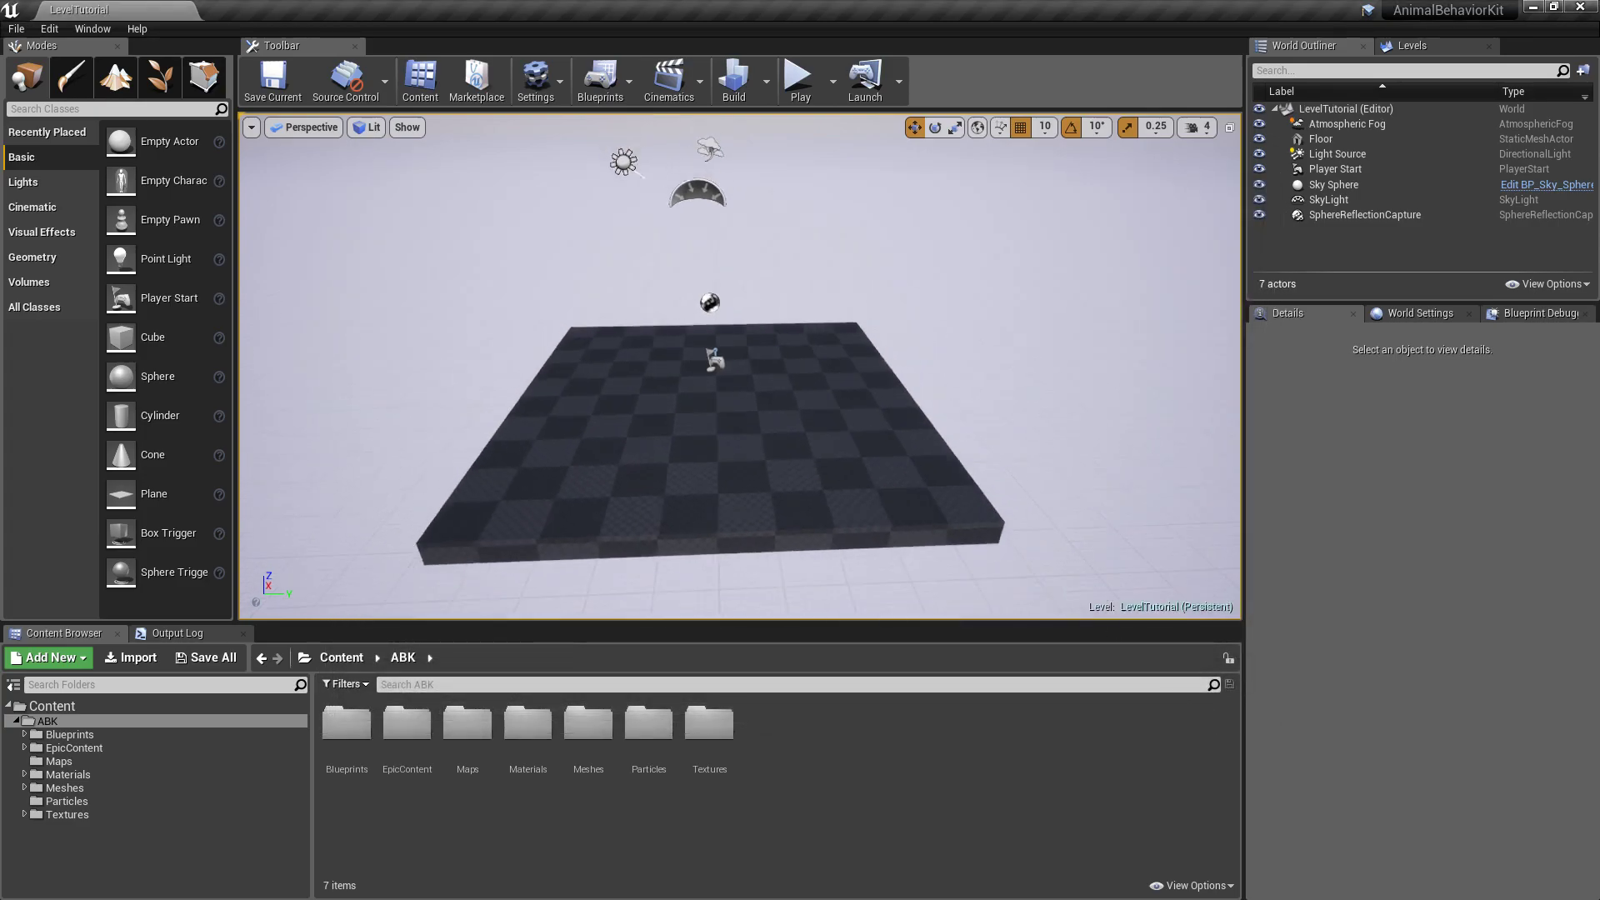
left_click(1343, 128)
key("Delete")
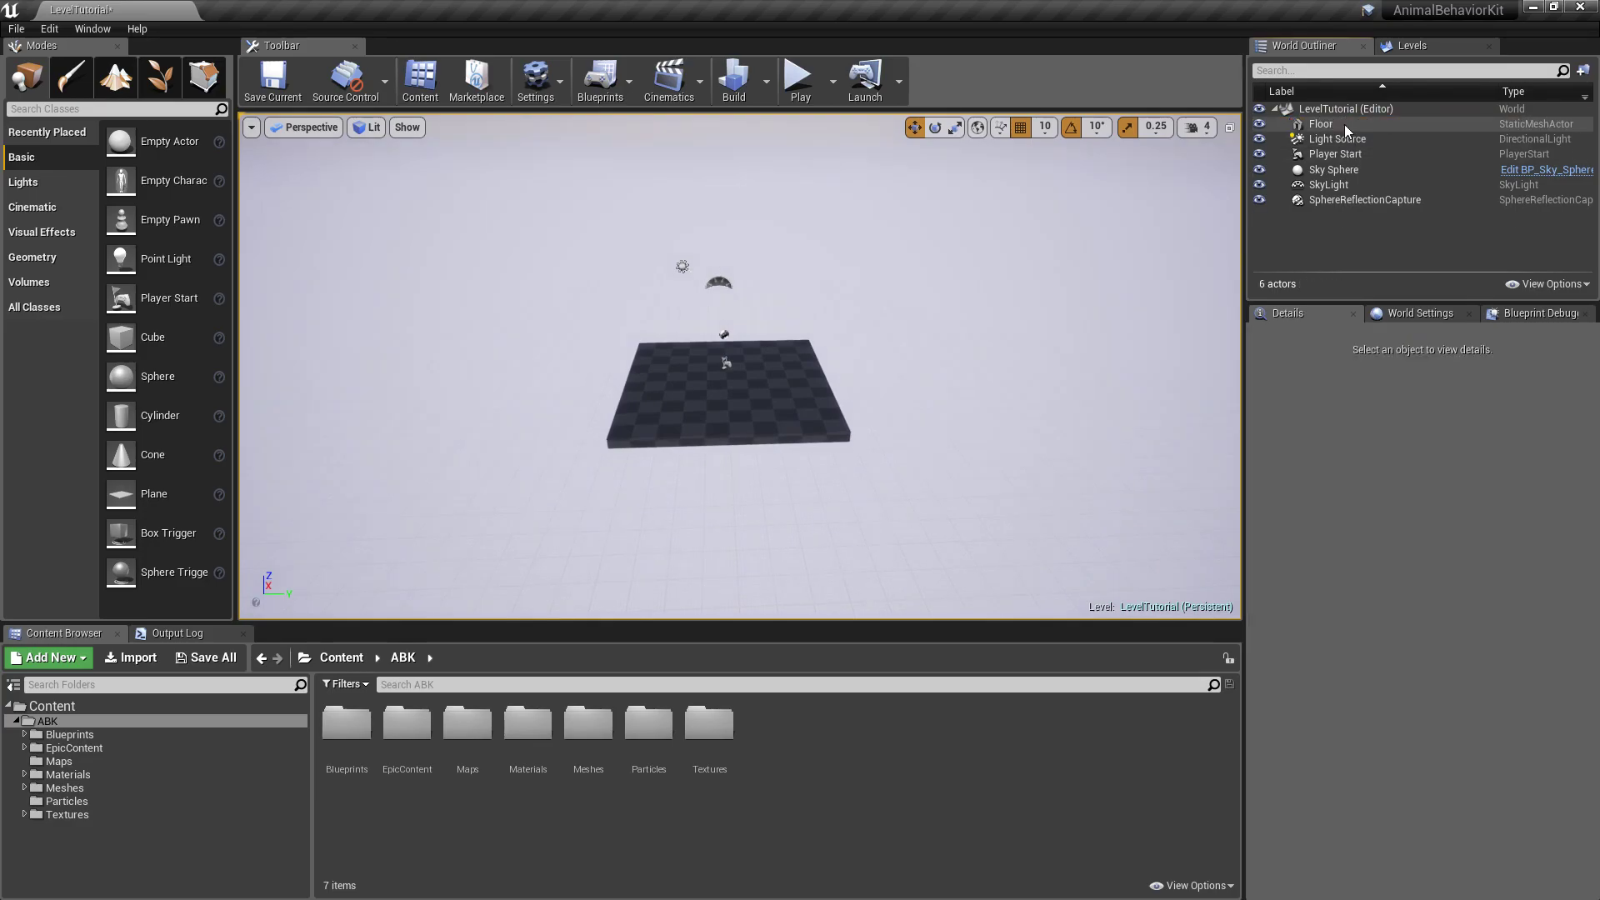
left_click(1345, 198)
key("Delete")
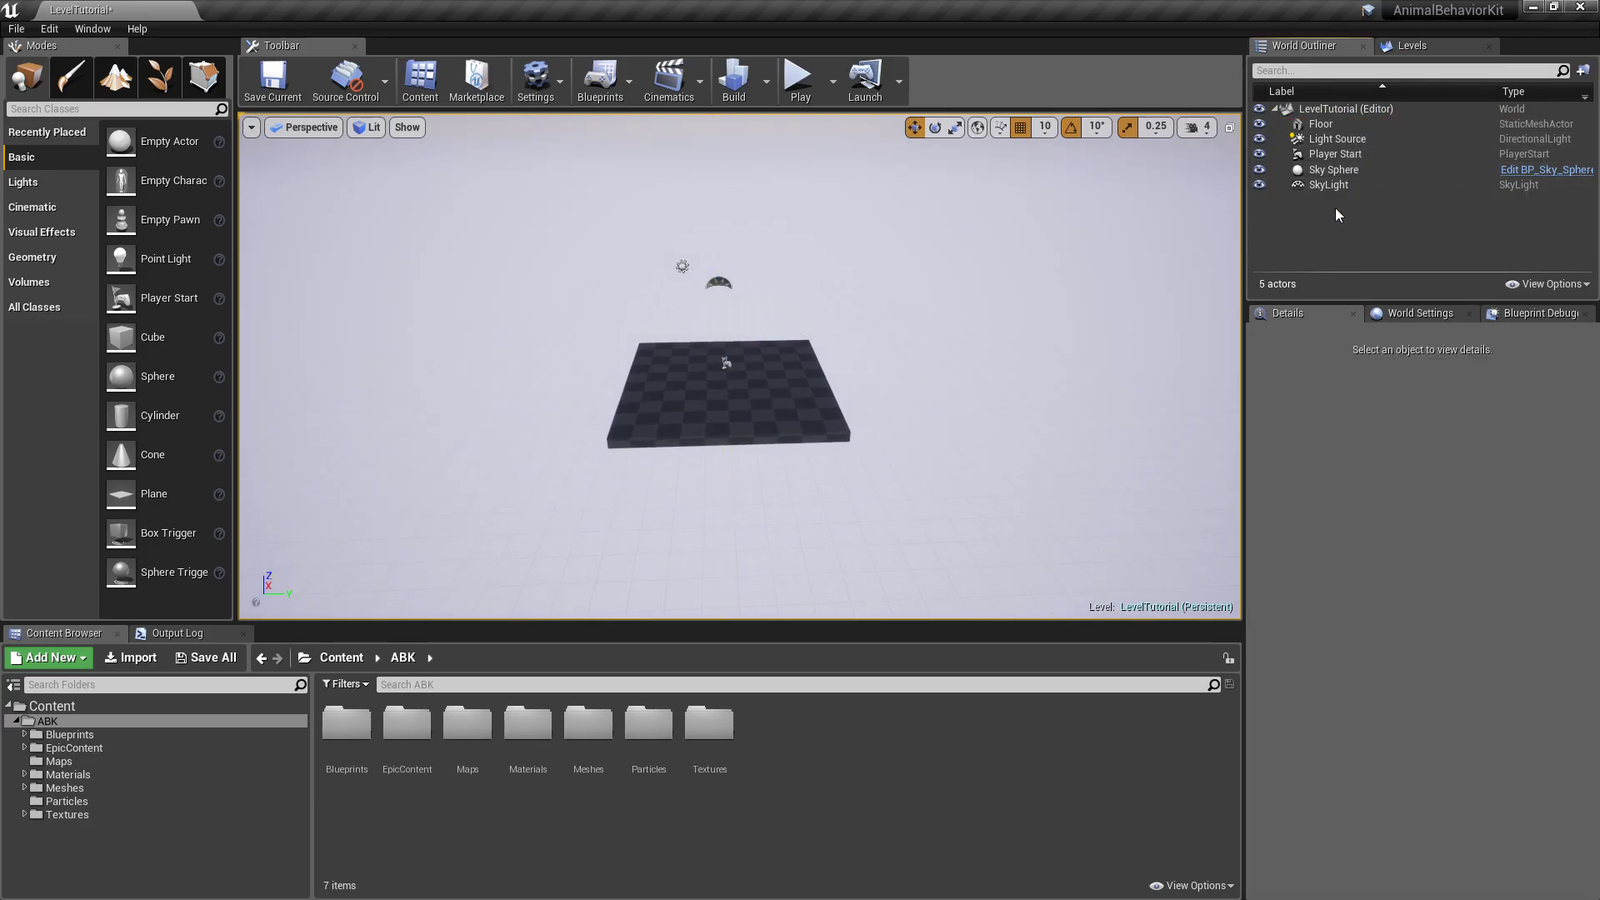
Set the mobility of both the SkyLight and the Light Source to Movable
left_click(1318, 185)
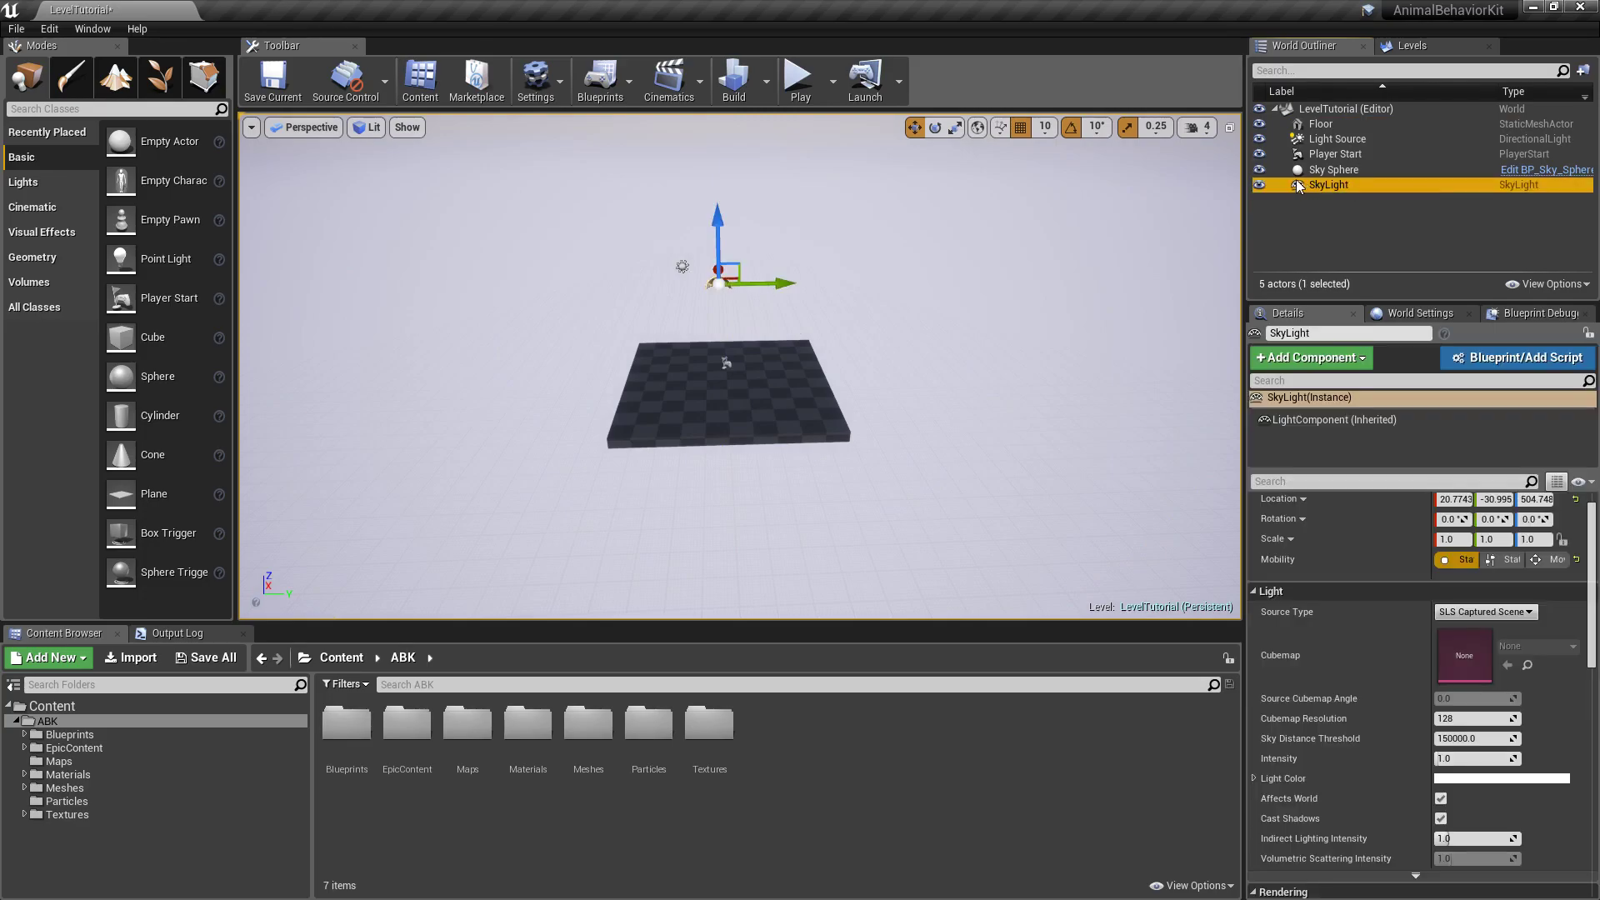
left_click(1555, 561)
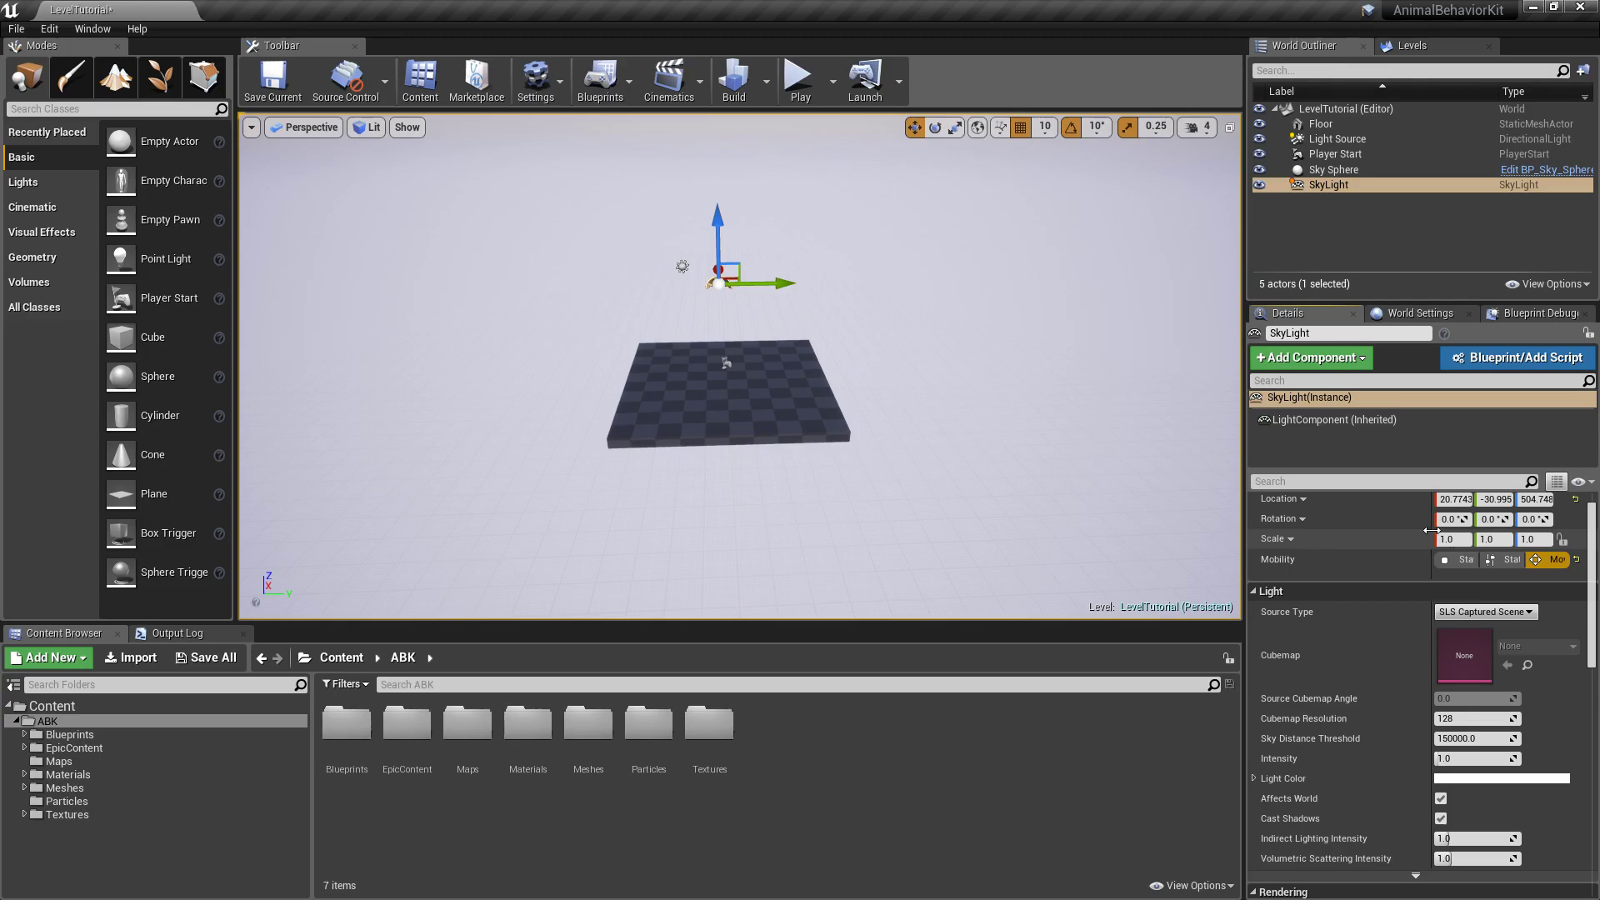
left_click_drag(1431, 535, 1388, 532)
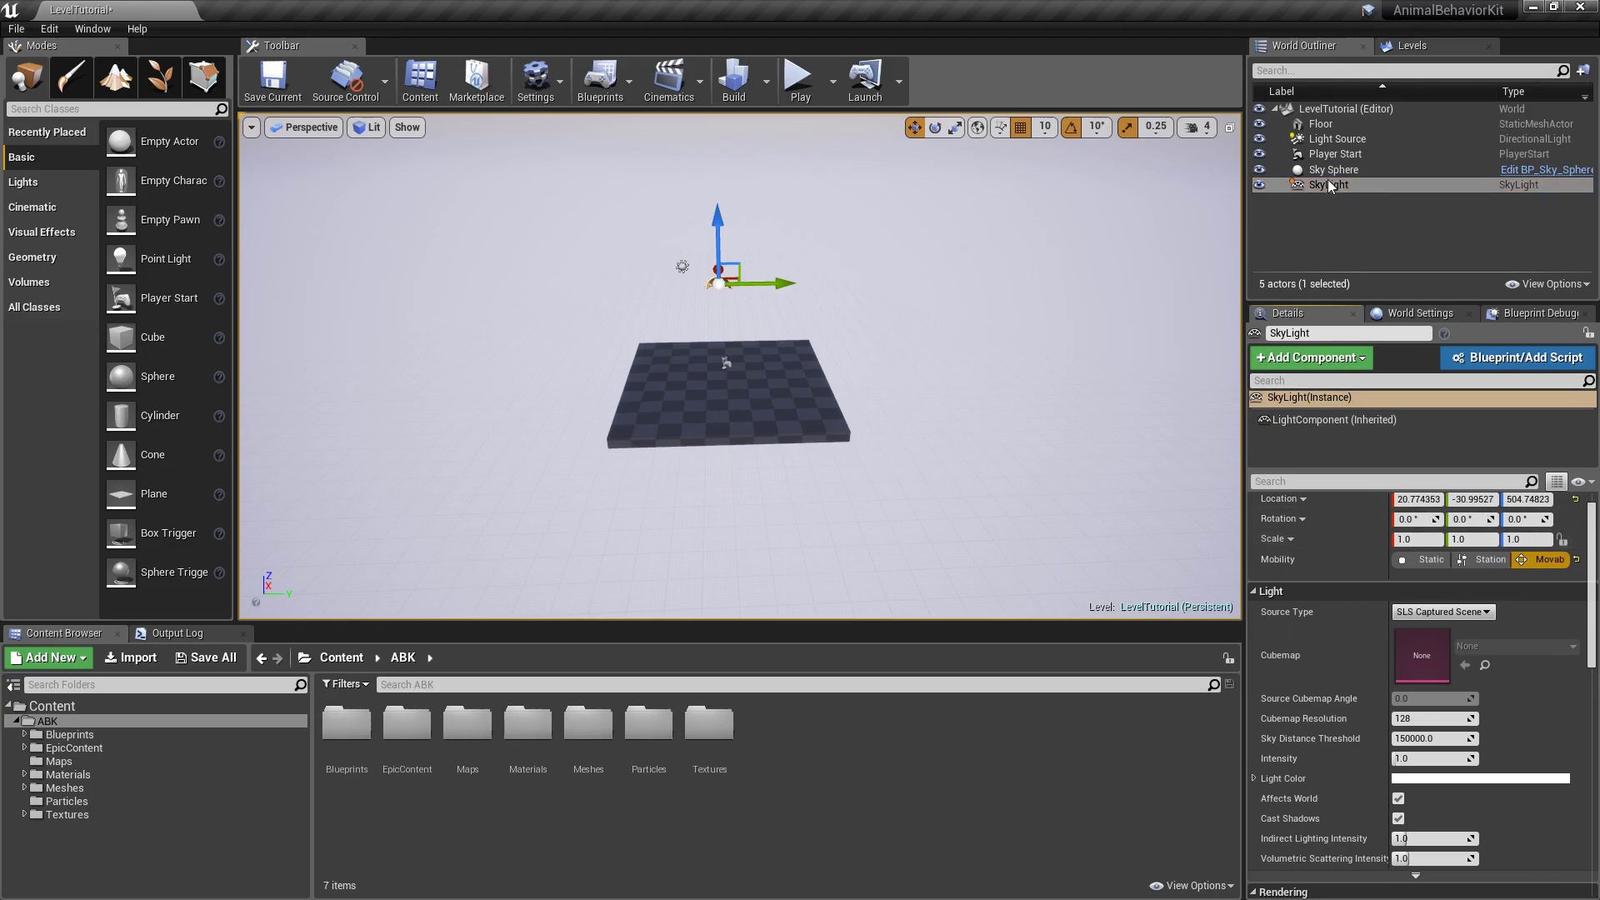
left_click(1336, 140)
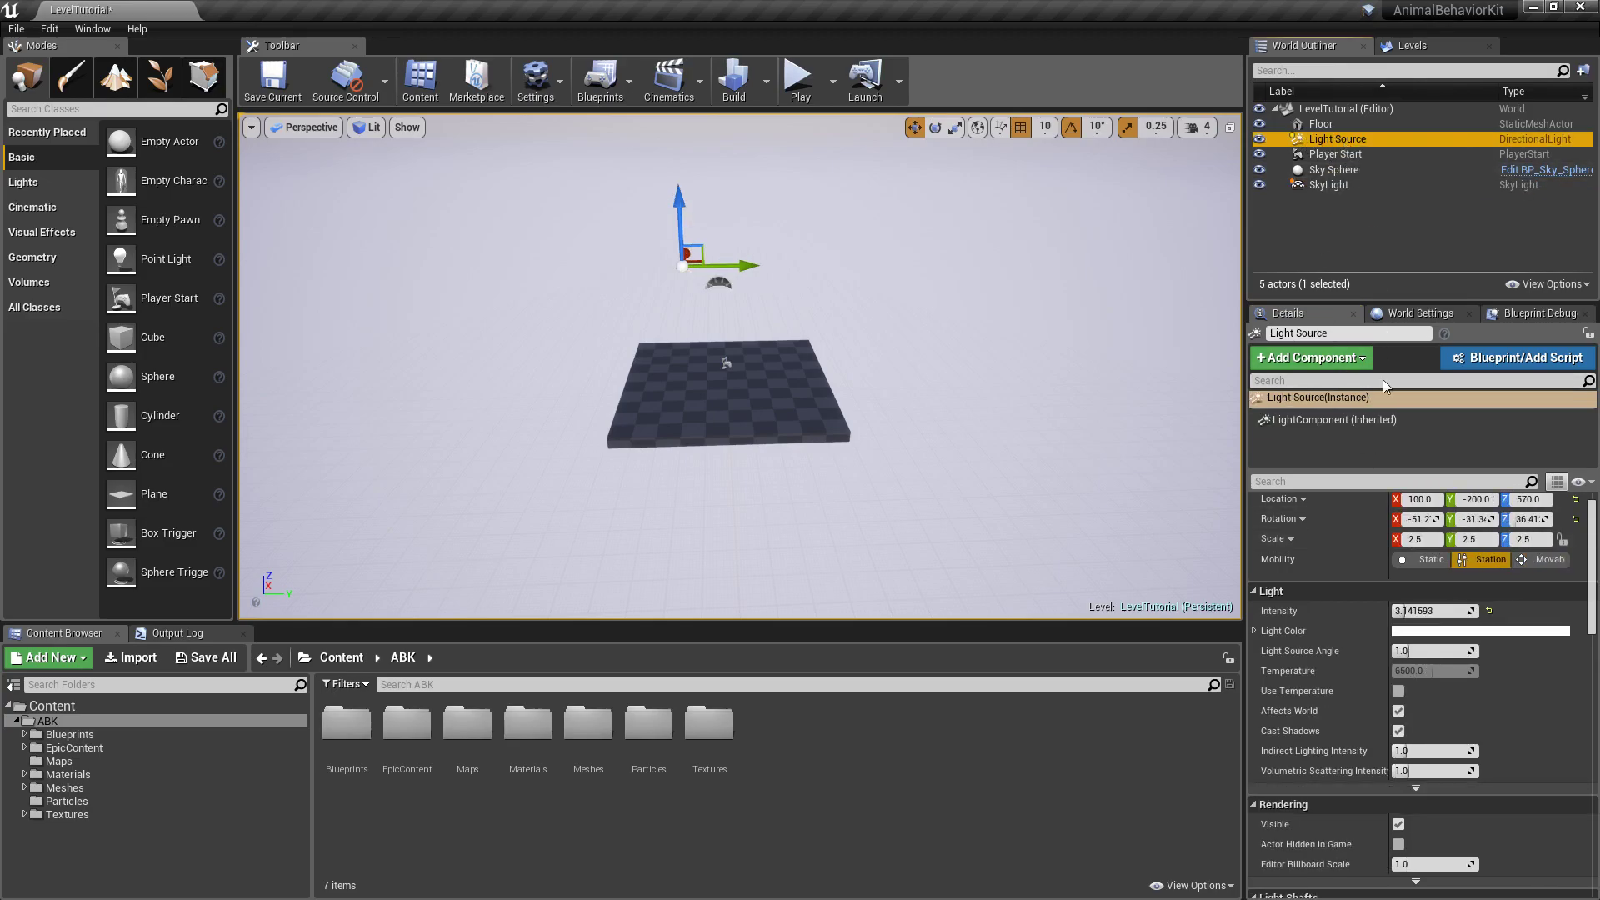
left_click(1547, 558)
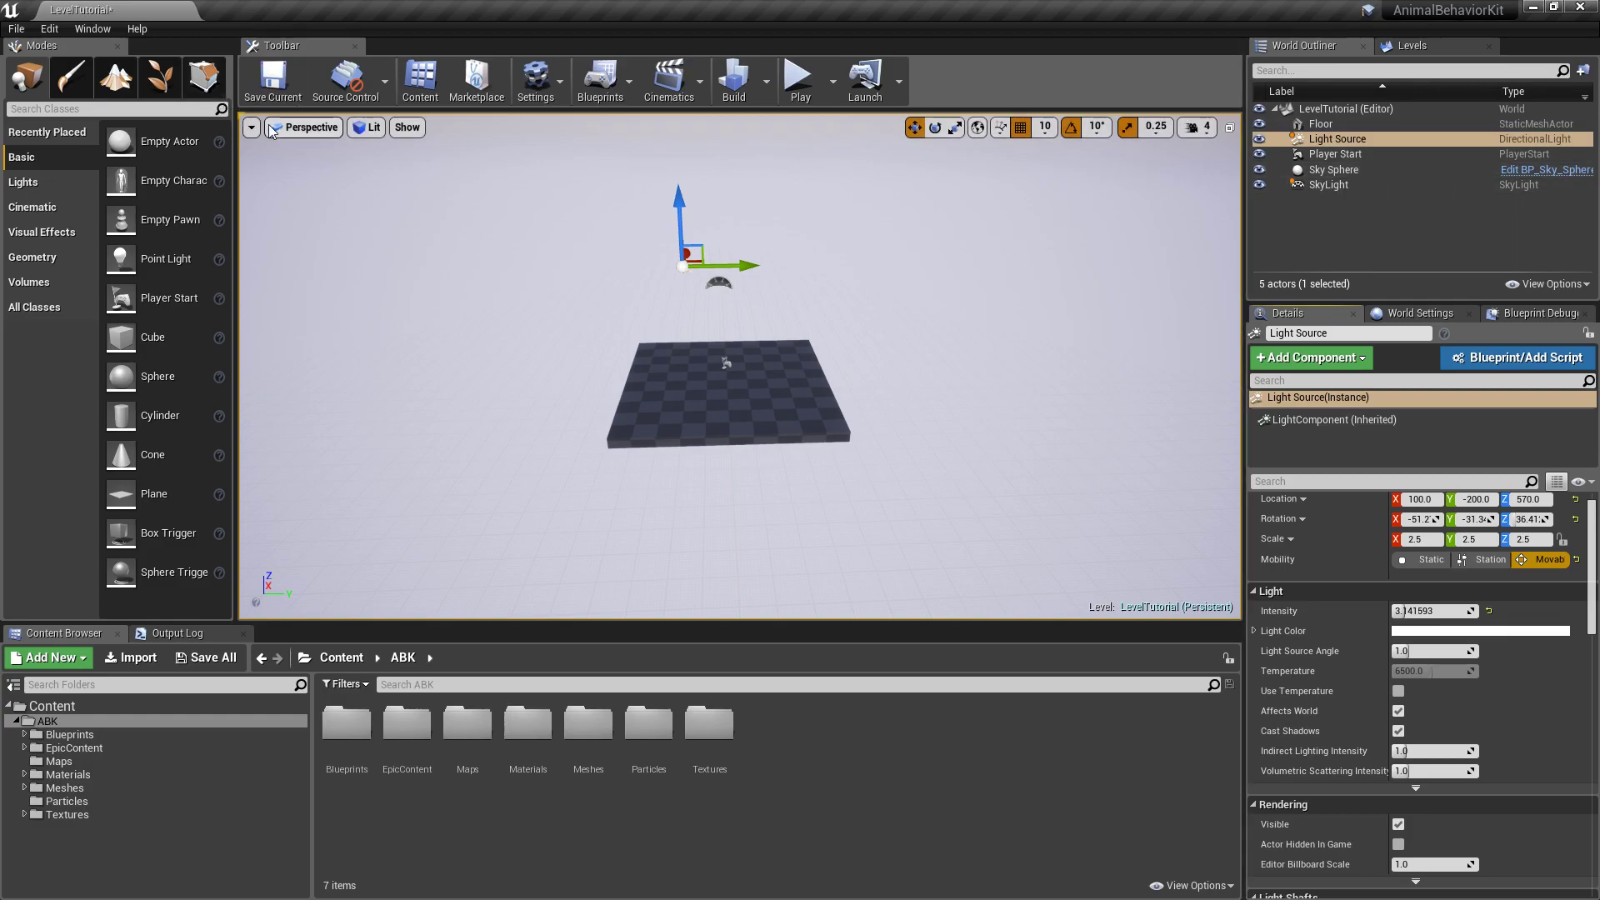
Delete the Floor actor from the level
left_click(1321, 123)
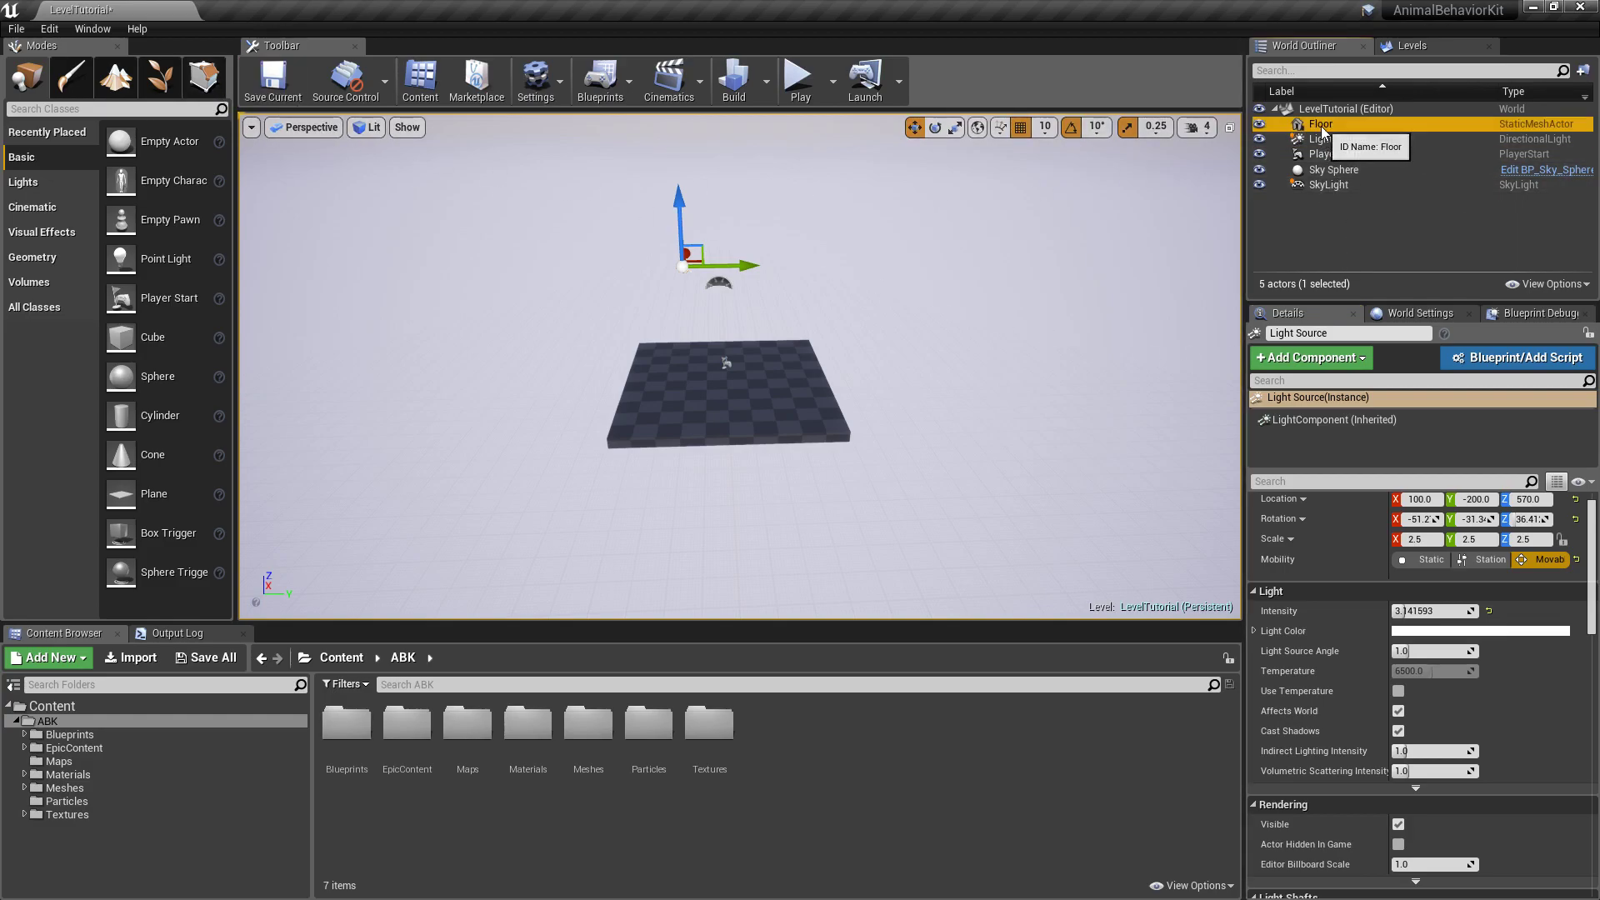
key("Delete")
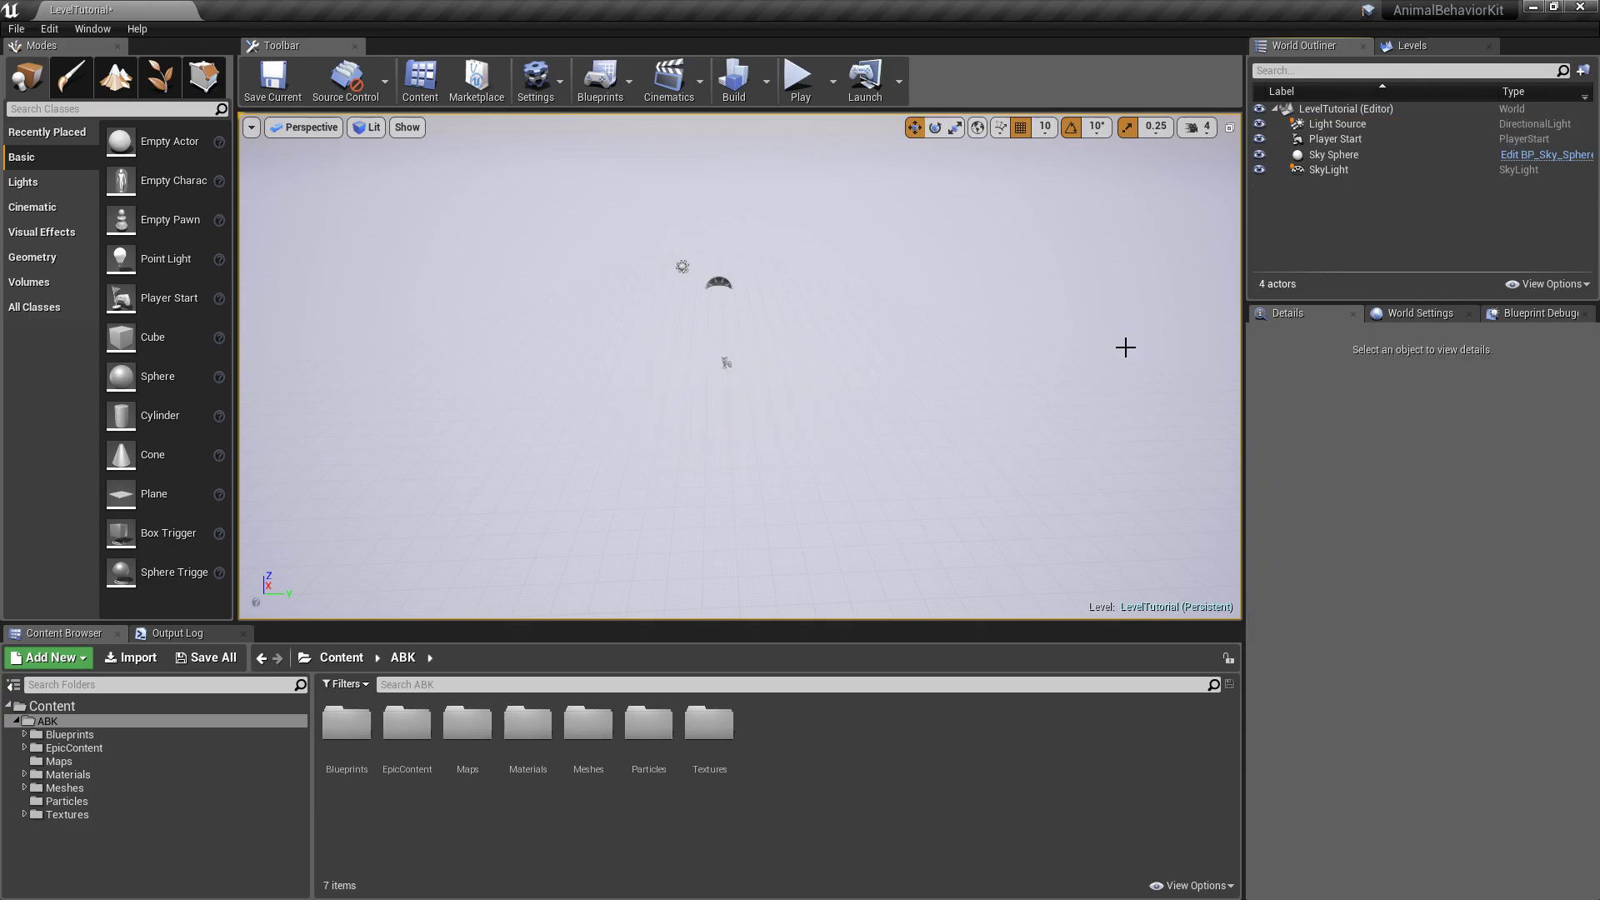
Move the Light Source, Sky Sphere and SkyLight into a new outliner folder named "0. Component"
left_click(1333, 123)
left_click(1333, 154, "ctrl")
left_click(1323, 173, "ctrl")
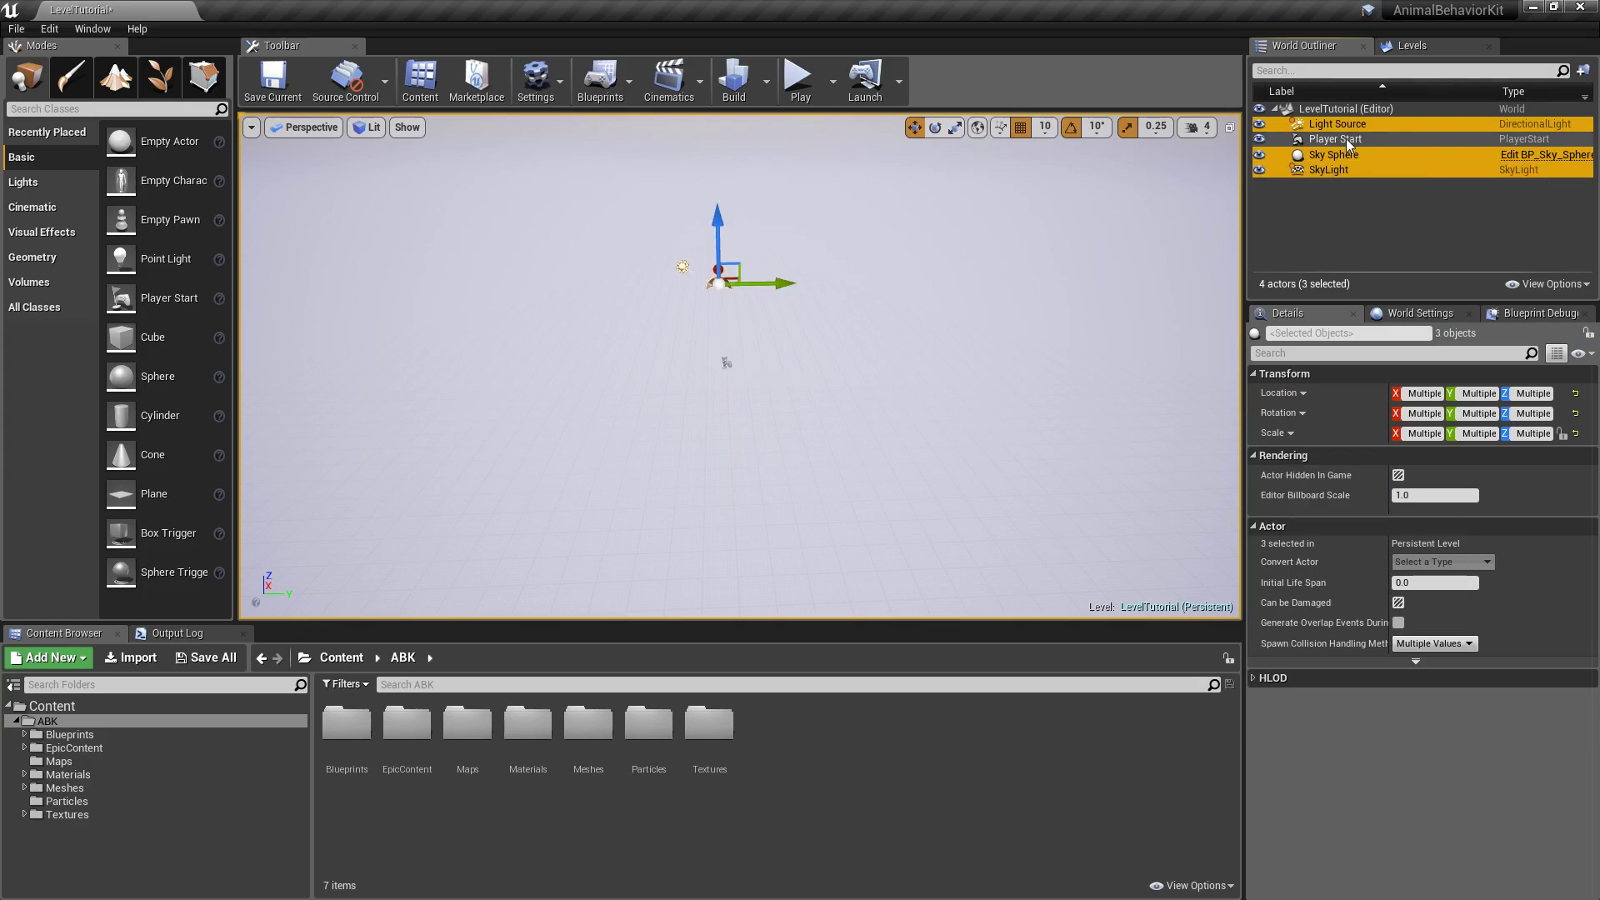
right_click(1328, 170)
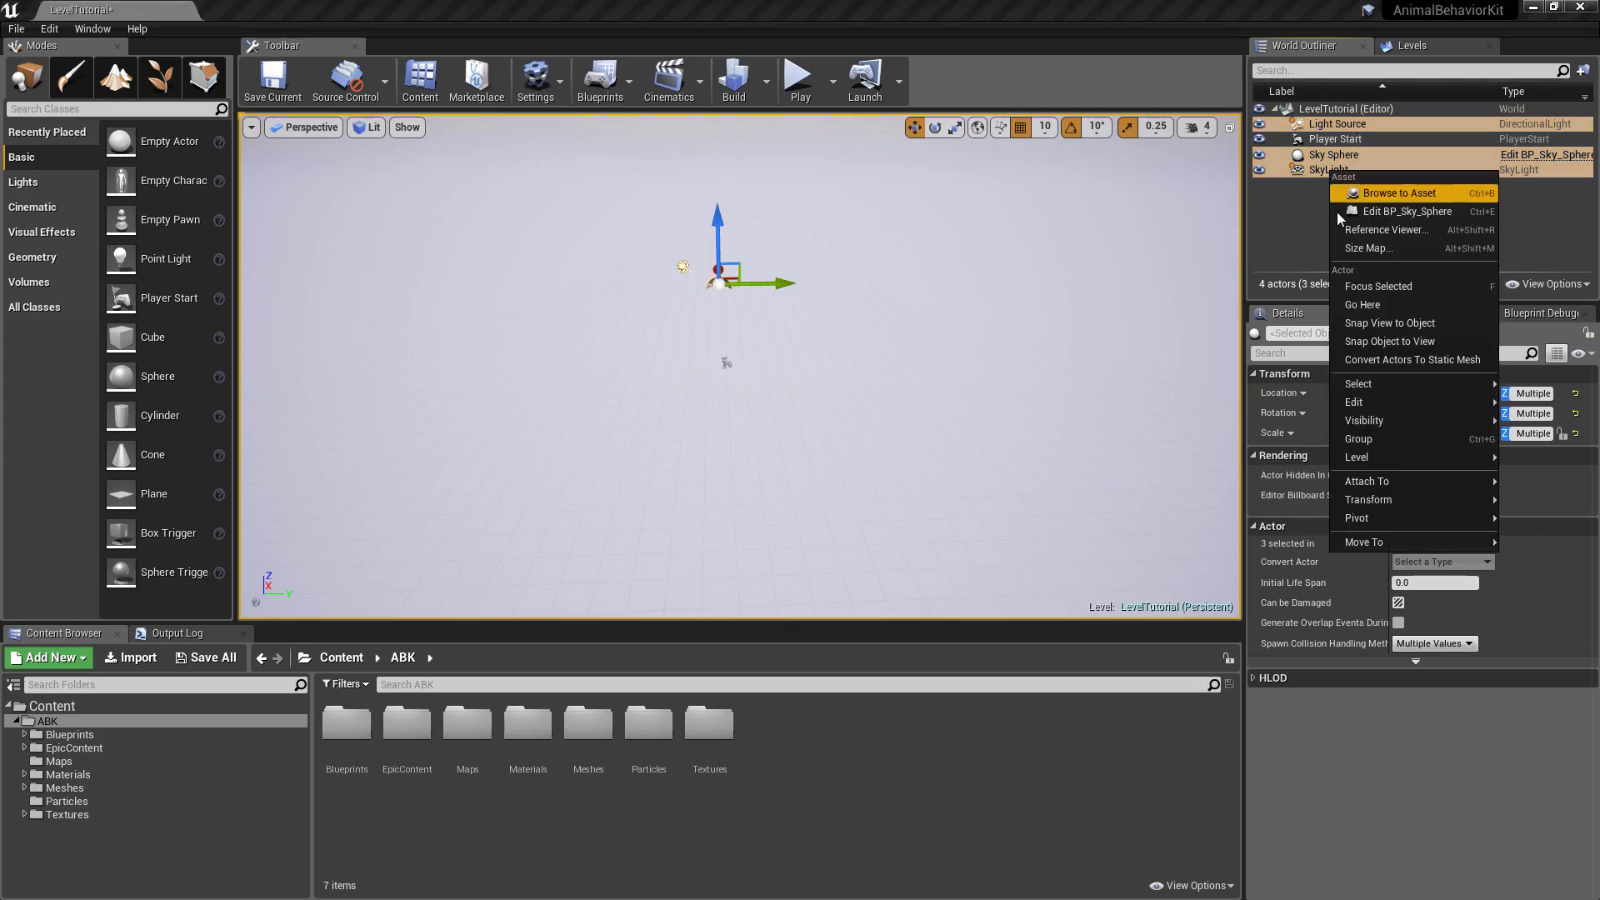
mouse_move(1340, 542)
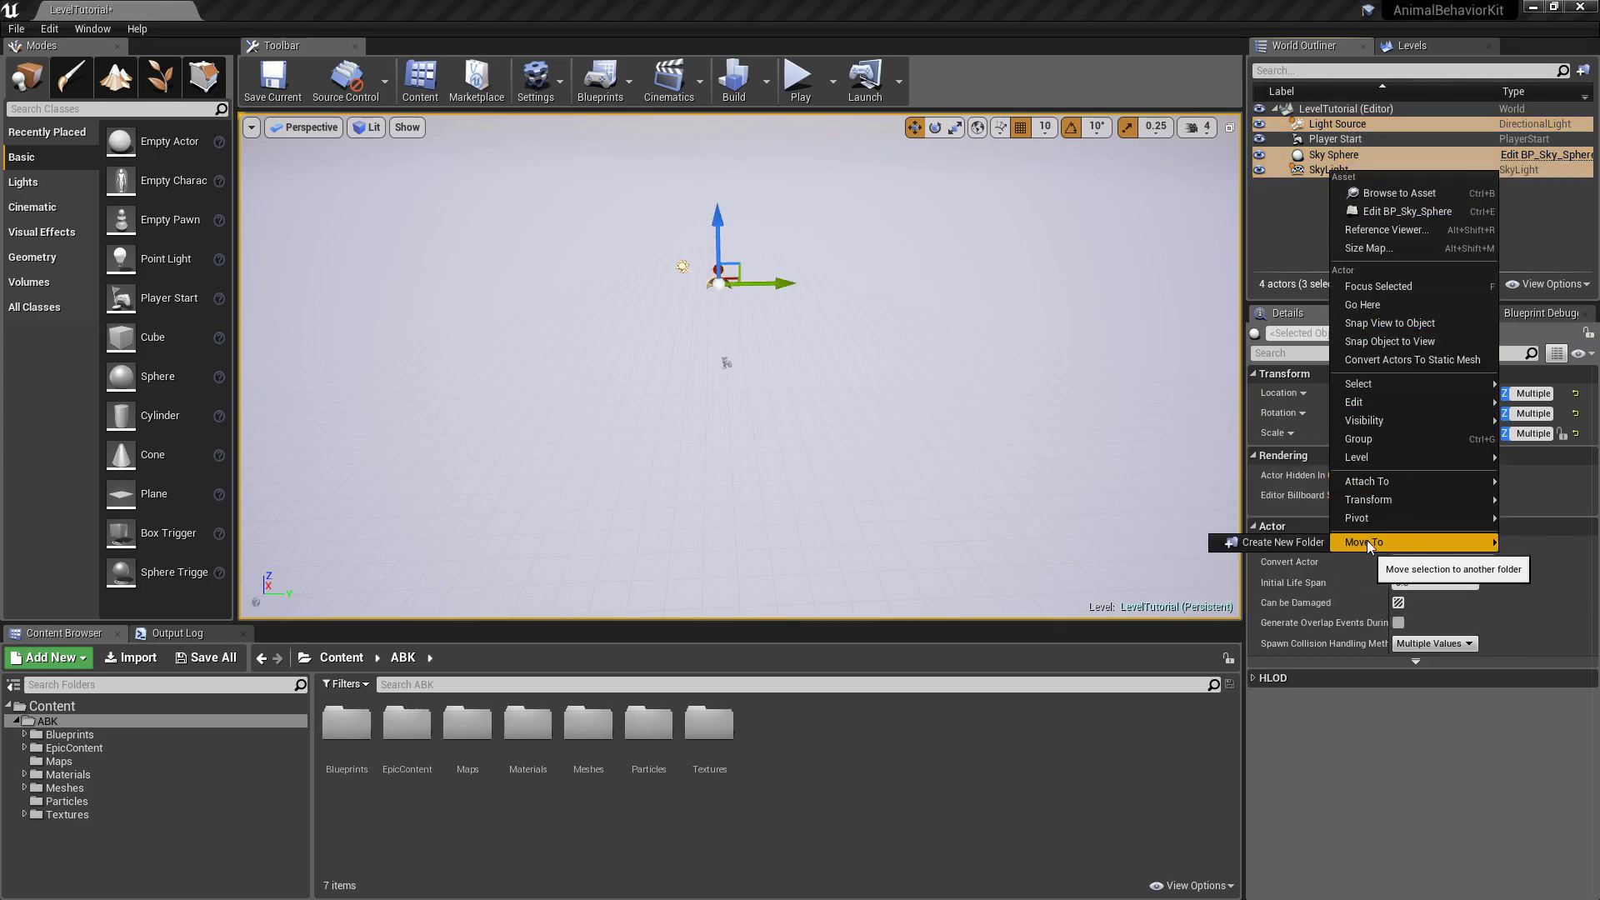
left_click(1275, 543)
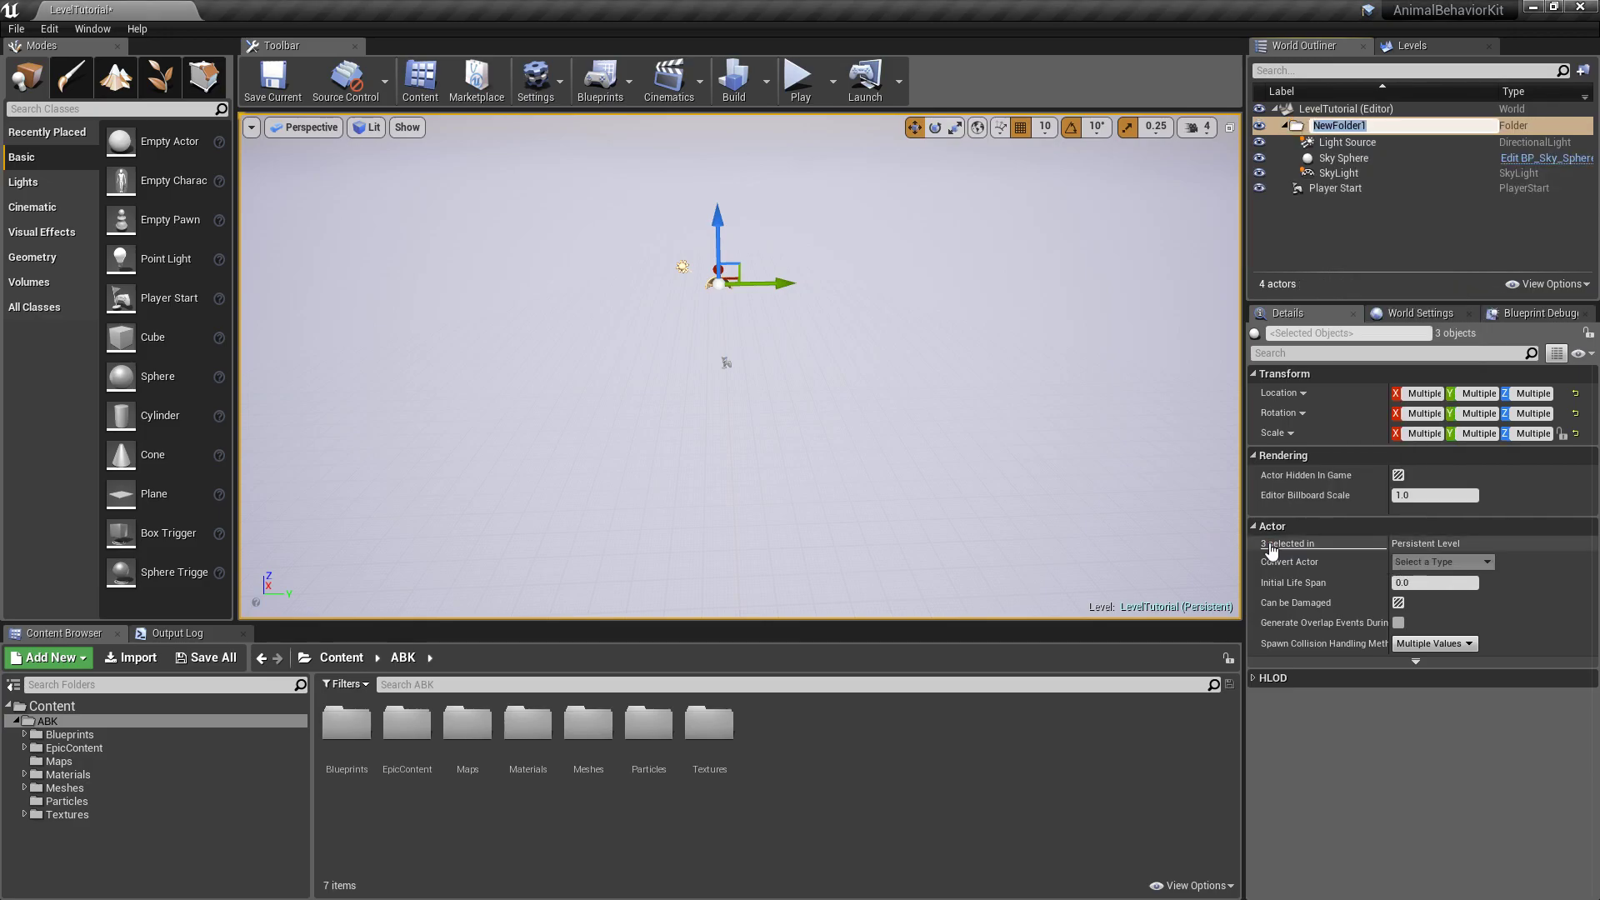
type("0. Component")
key("Return")
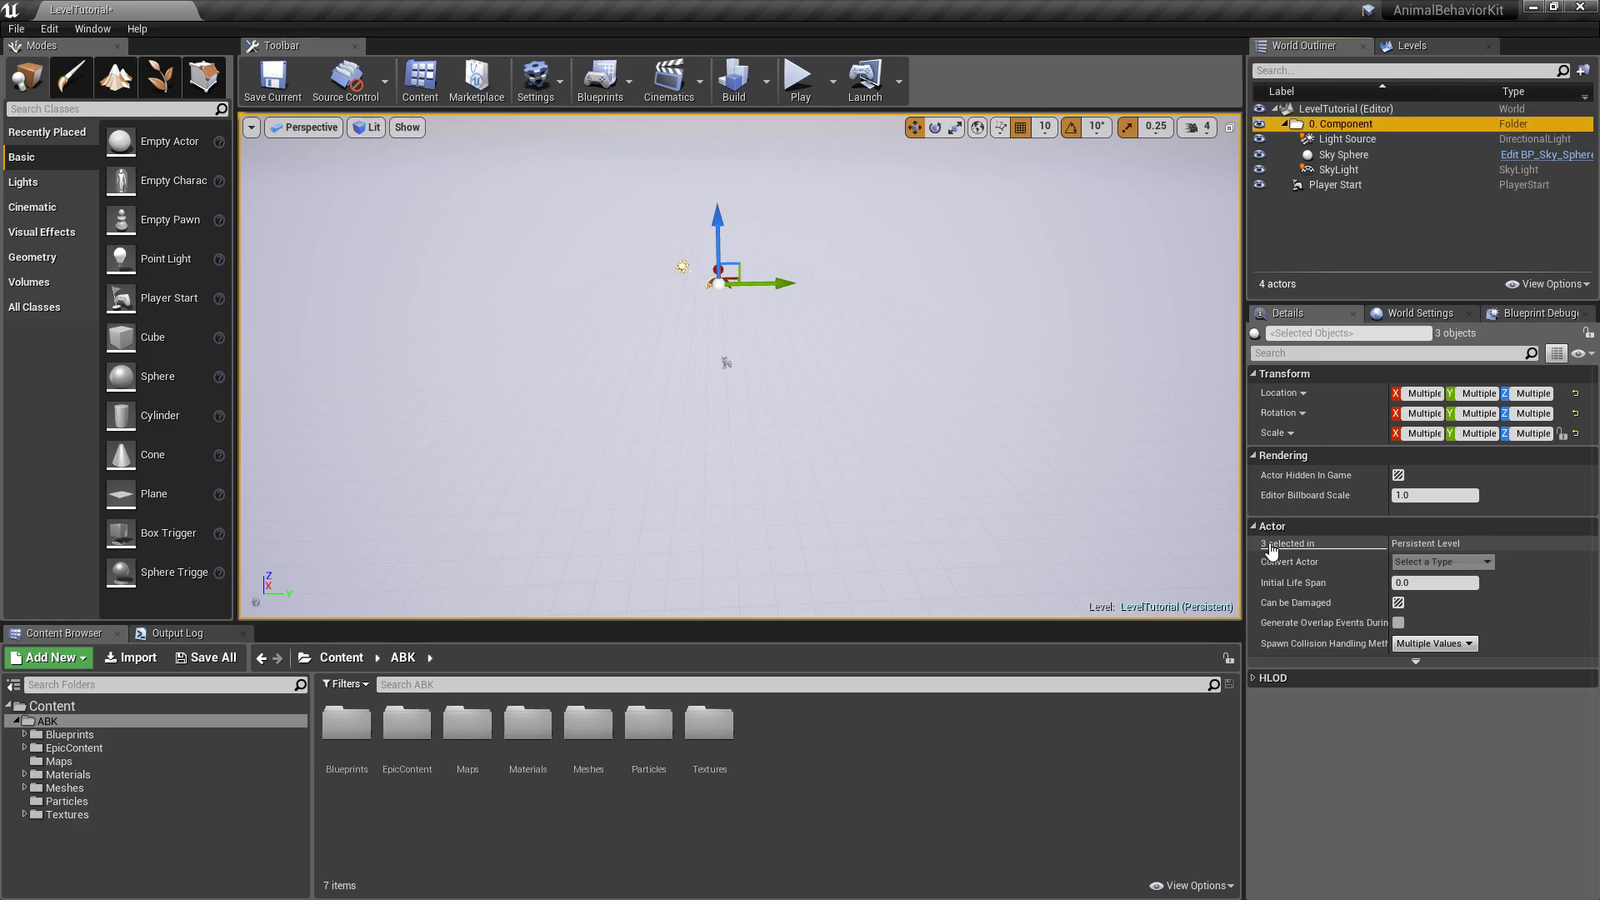
Rename the folder holding the light and sky actors to "0. Components" and save the current level
double_click(1361, 125)
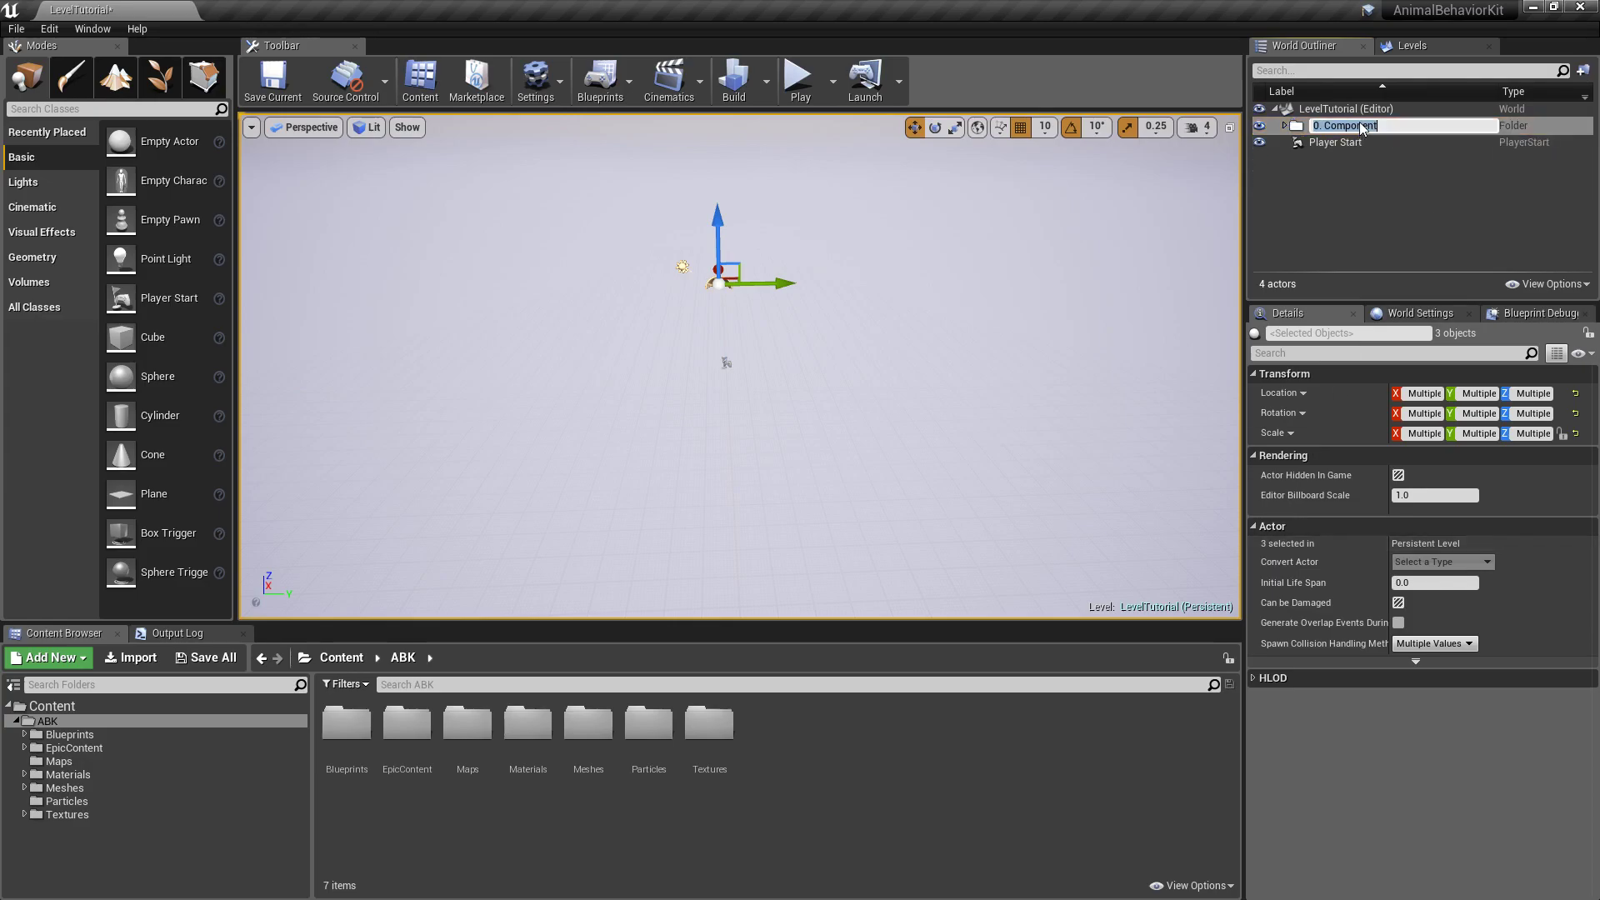
key("End")
type("s")
key("Return")
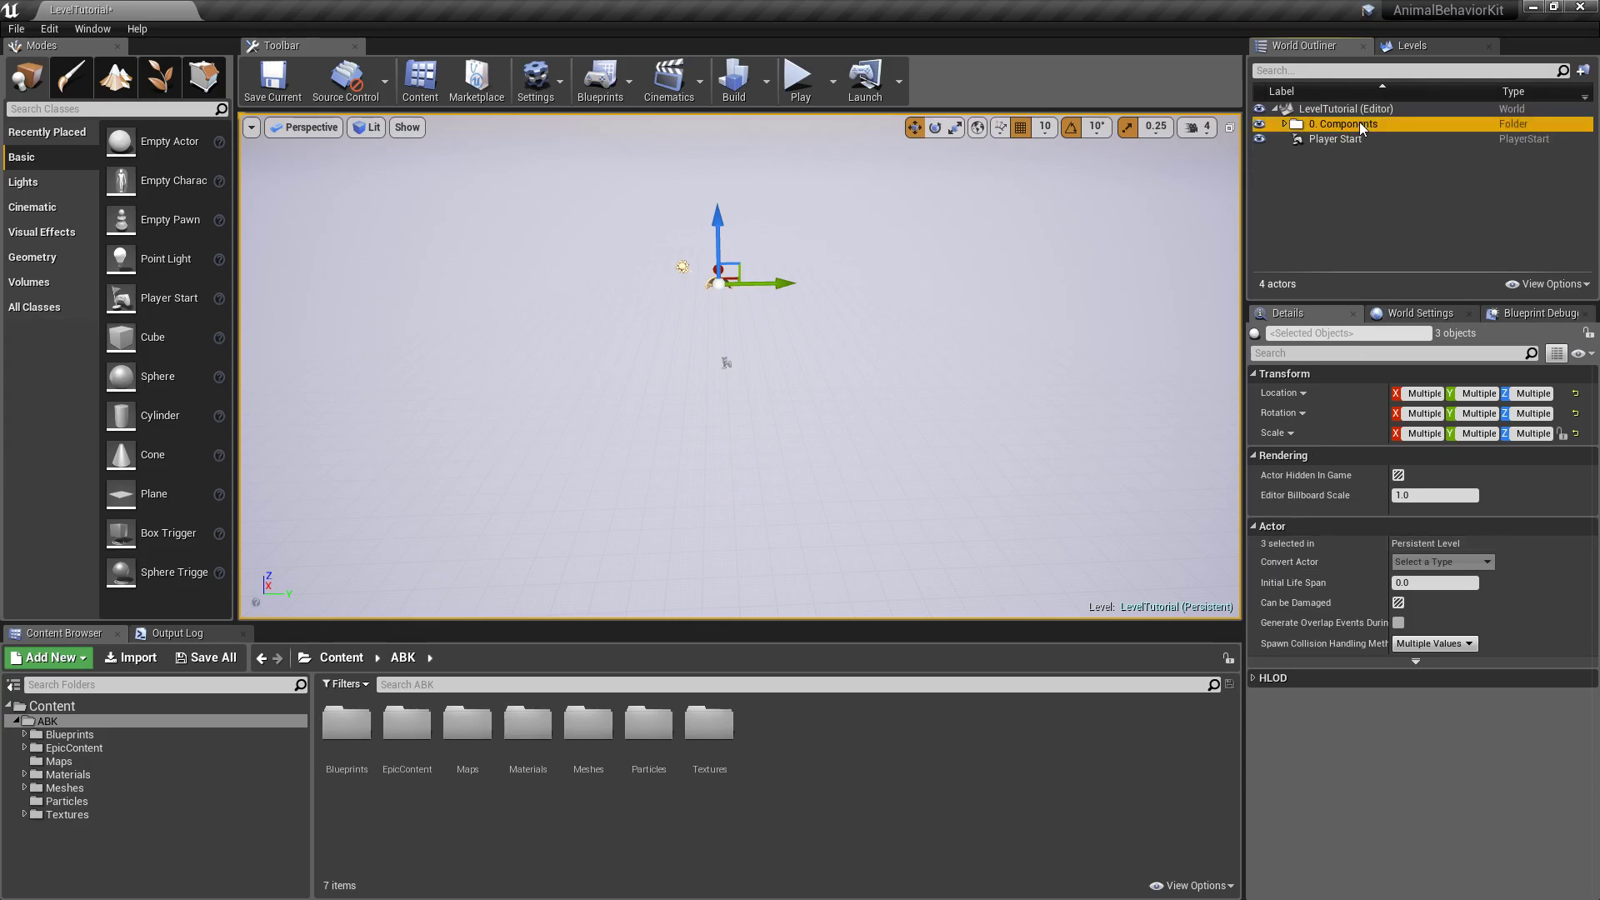
left_click(285, 91)
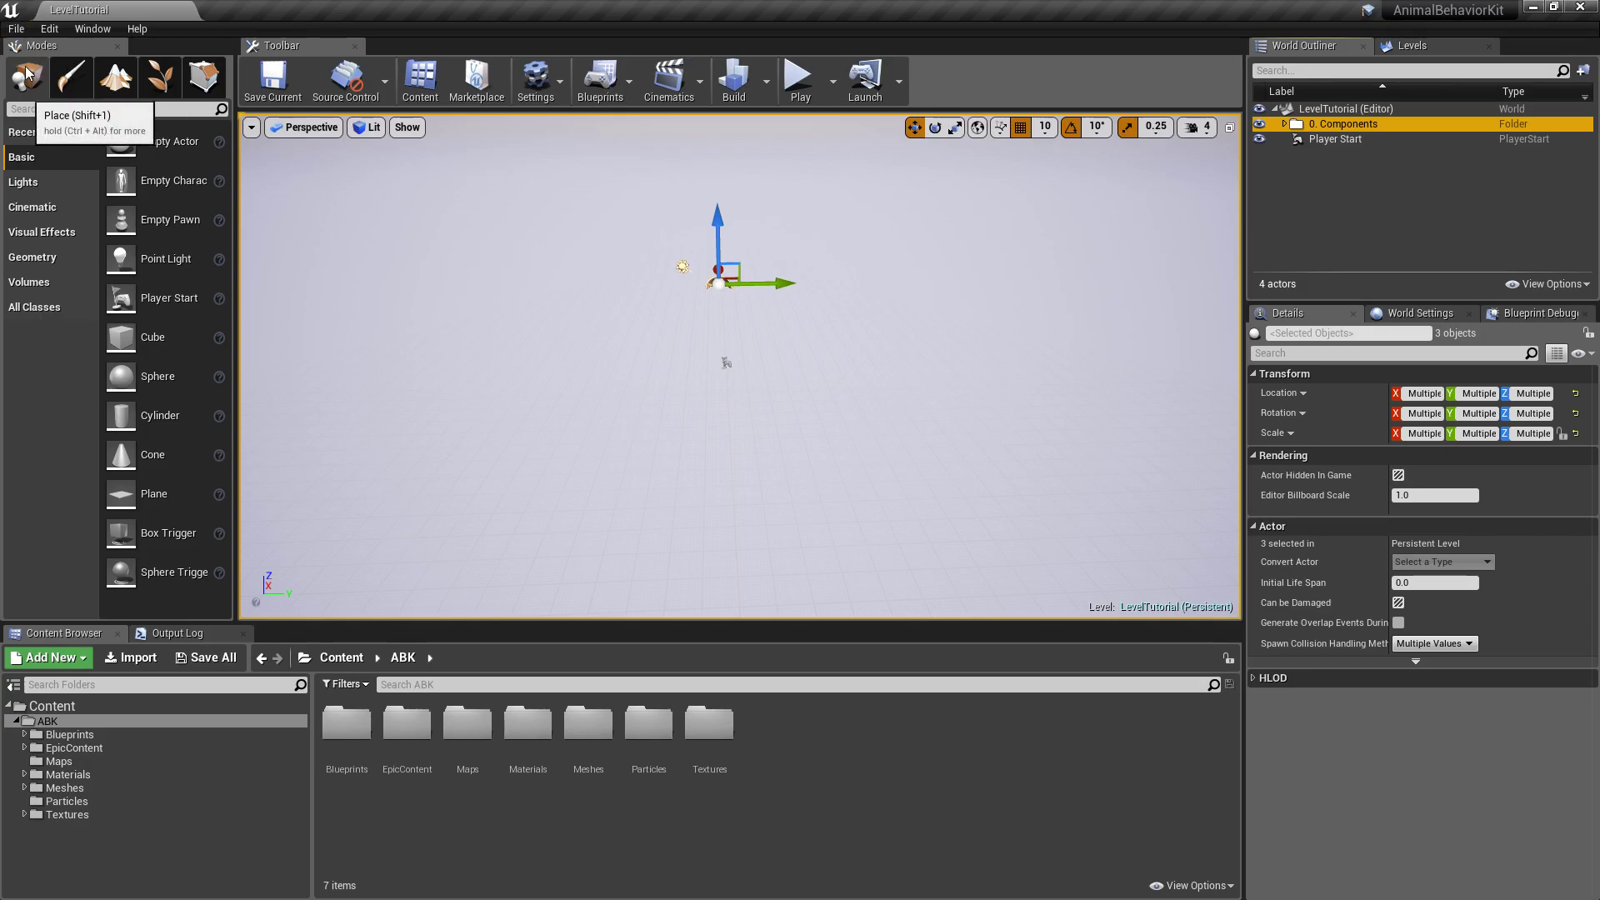
Start setting up a new landscape with a section size of 31×31 Quads
left_click(117, 79)
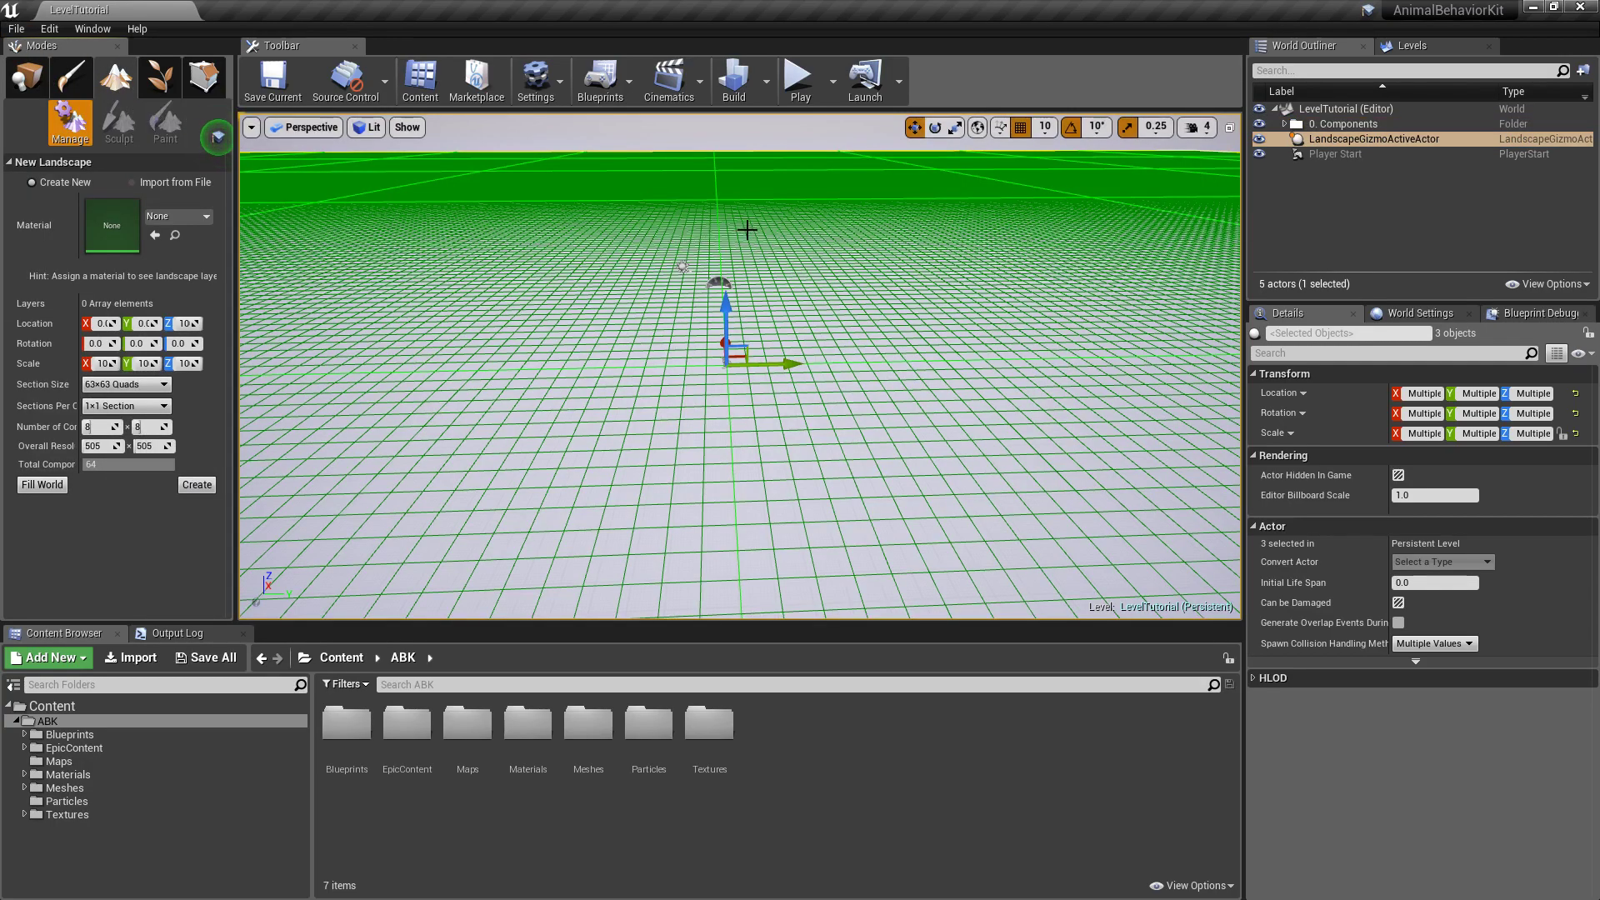
key("s")
mouse_move(738, 366)
right_mouse_down()
mouse_move(917, 367)
mouse_move(738, 366)
right_mouse_up()
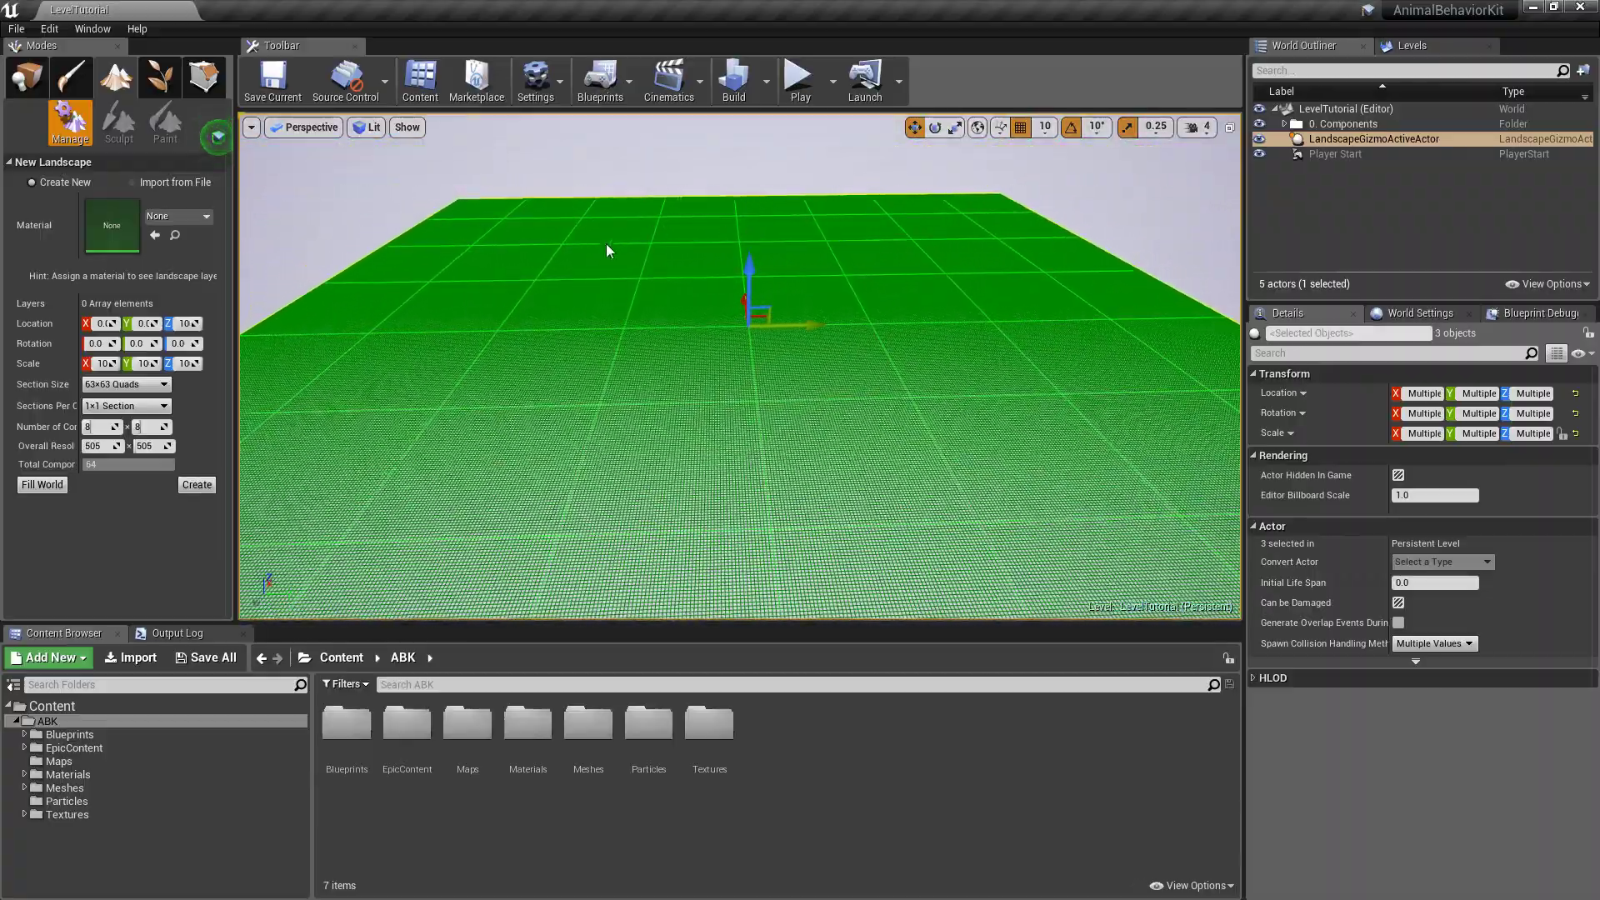
left_click(123, 392)
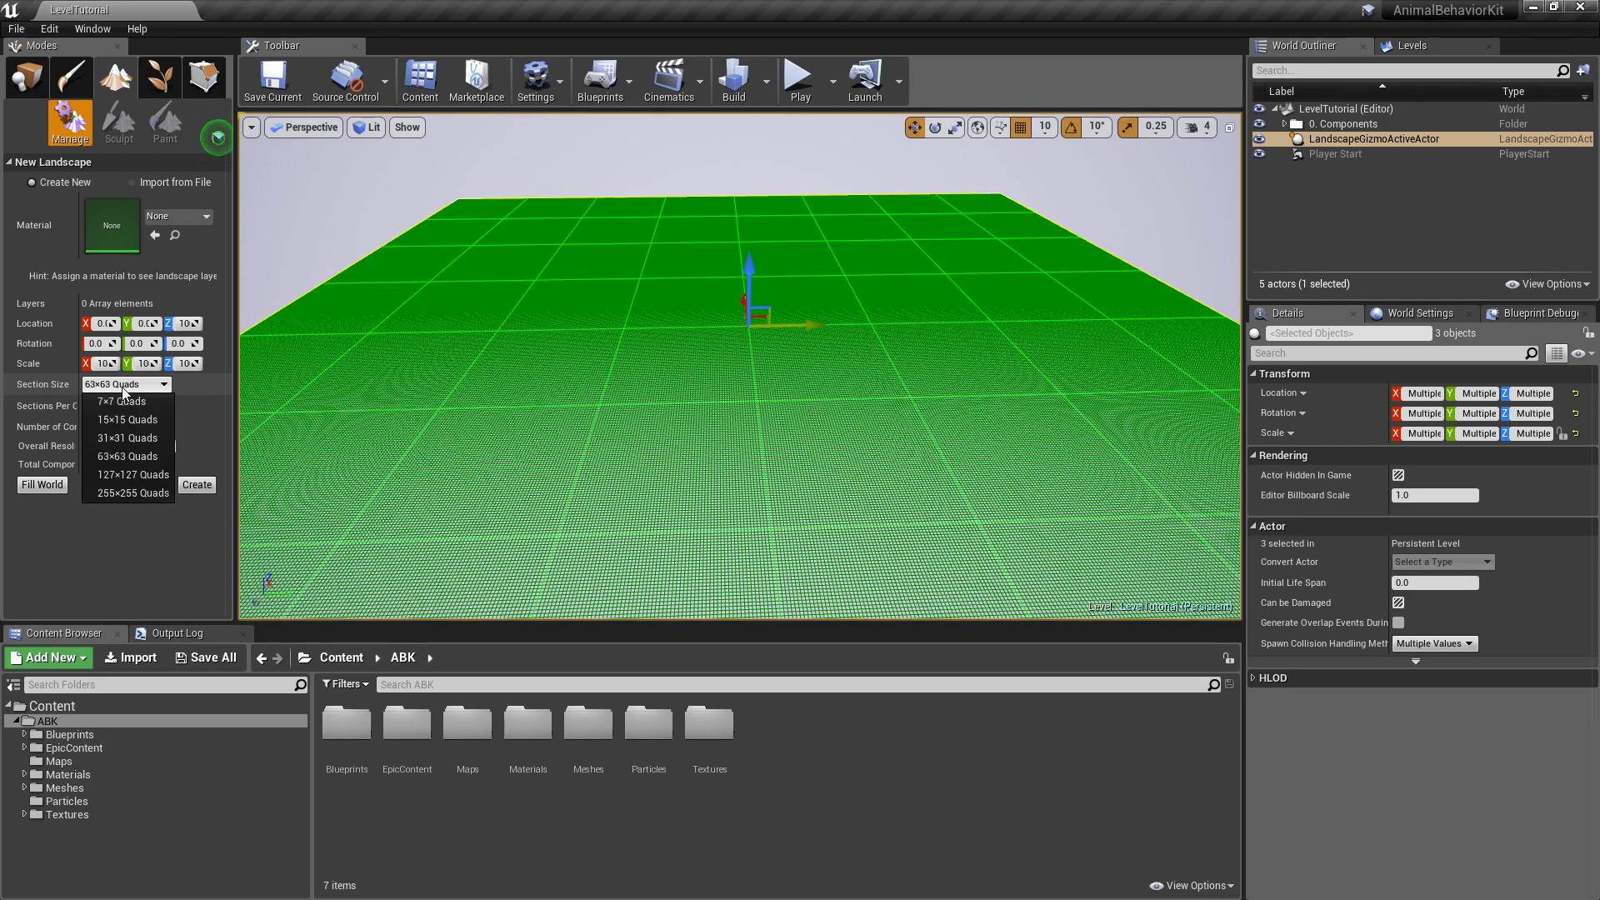
left_click(117, 436)
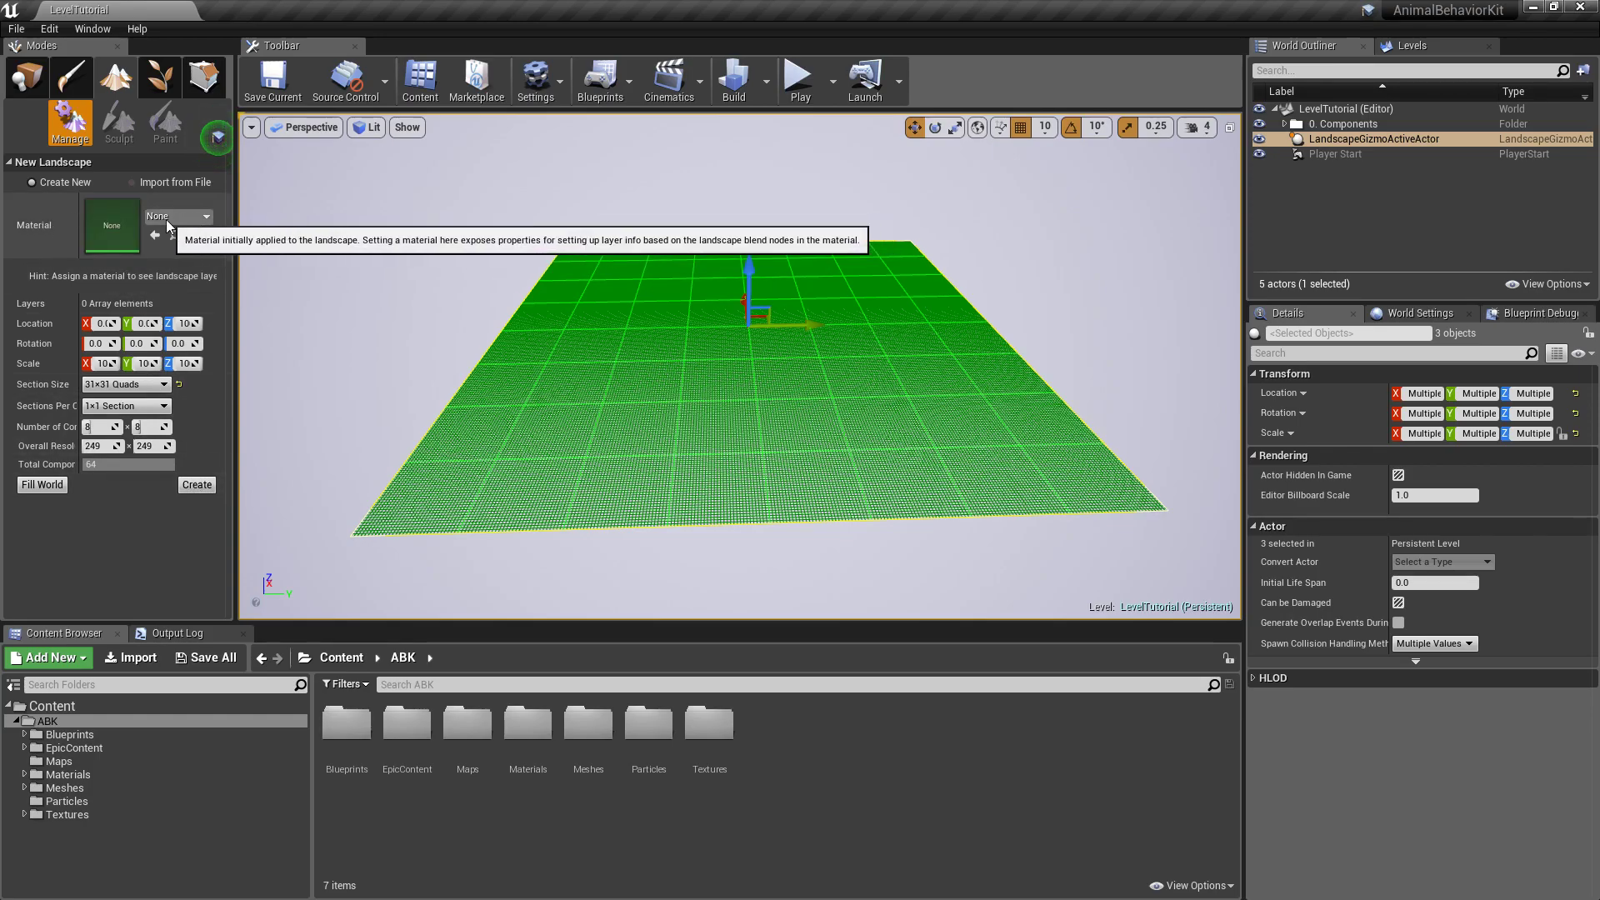
Assign the M_ProceduralTerrain_Standard material to the new landscape and create it
left_click(205, 219)
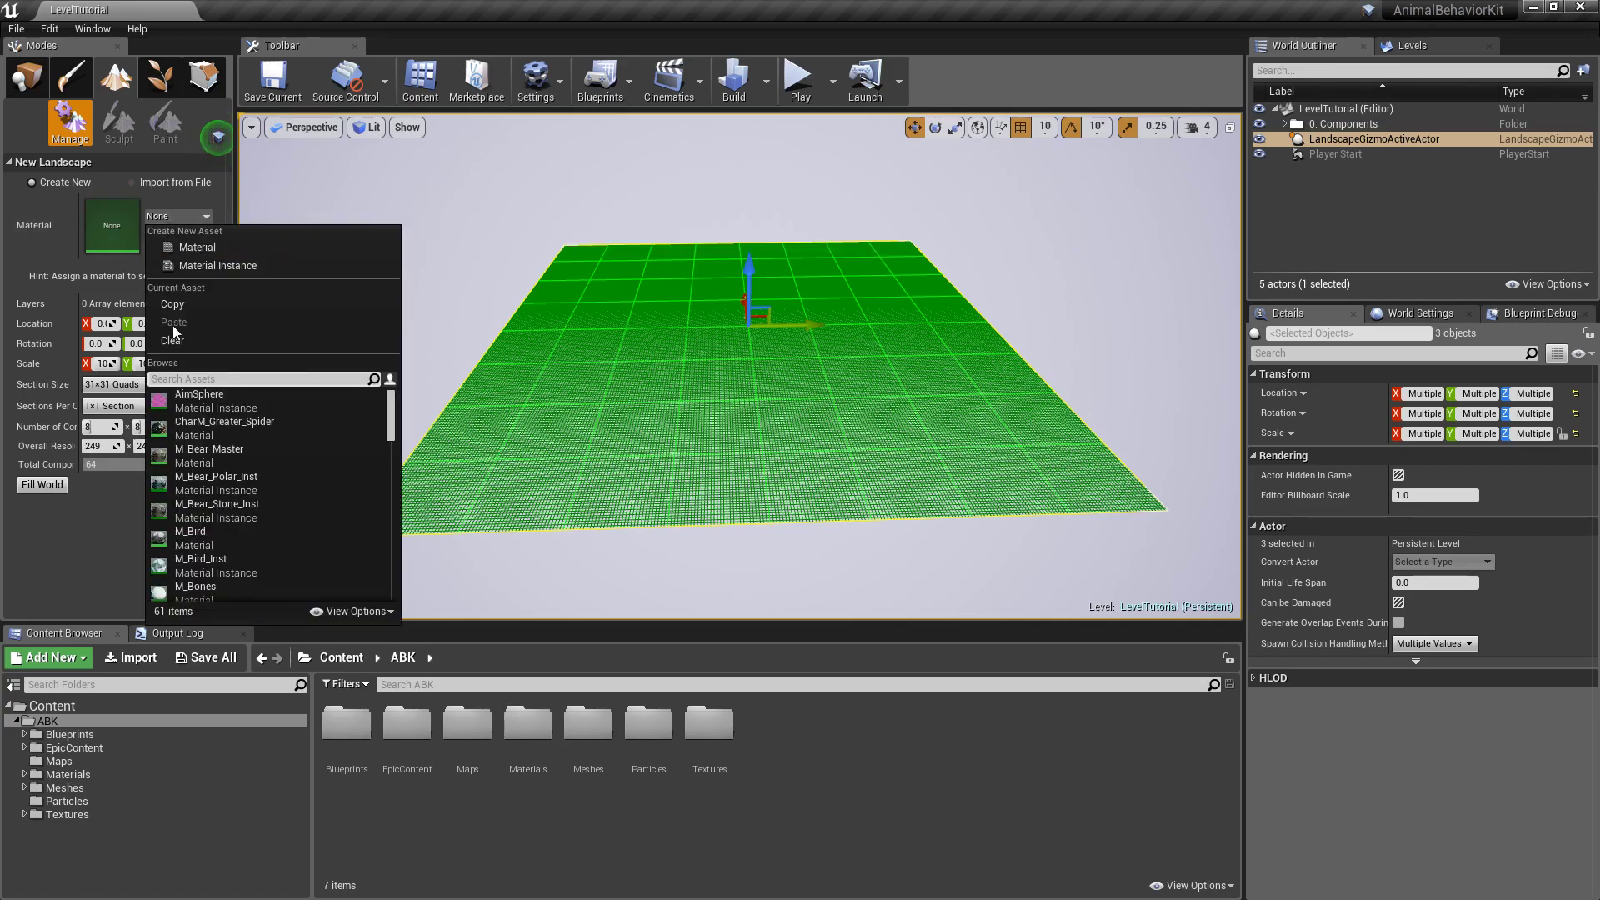
type("terra")
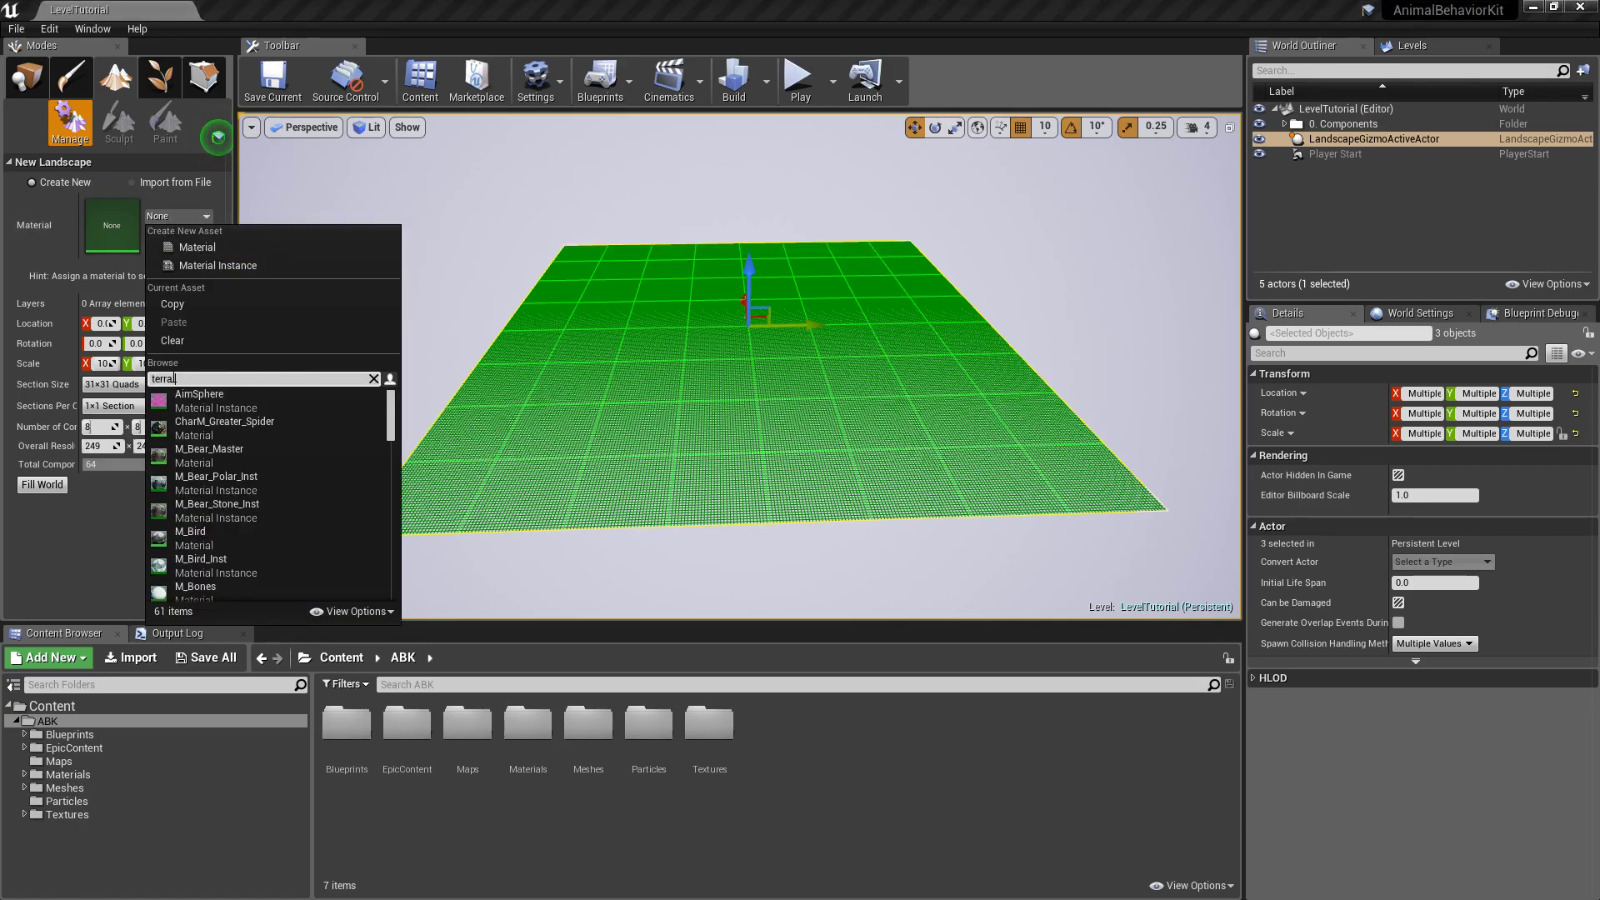
type("in")
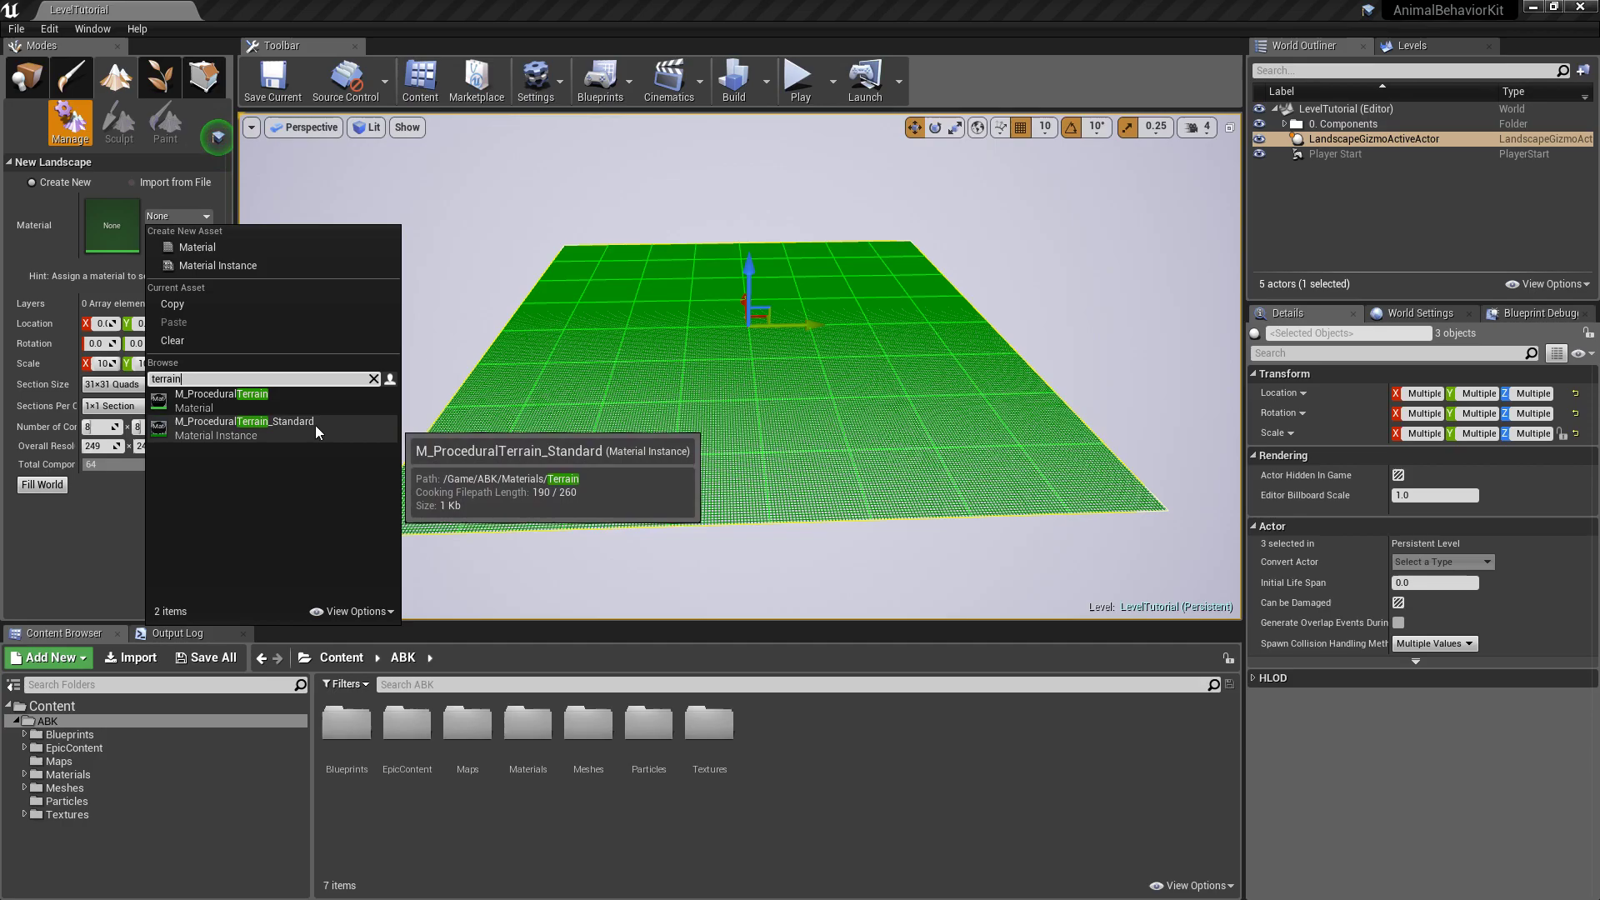
left_click(280, 425)
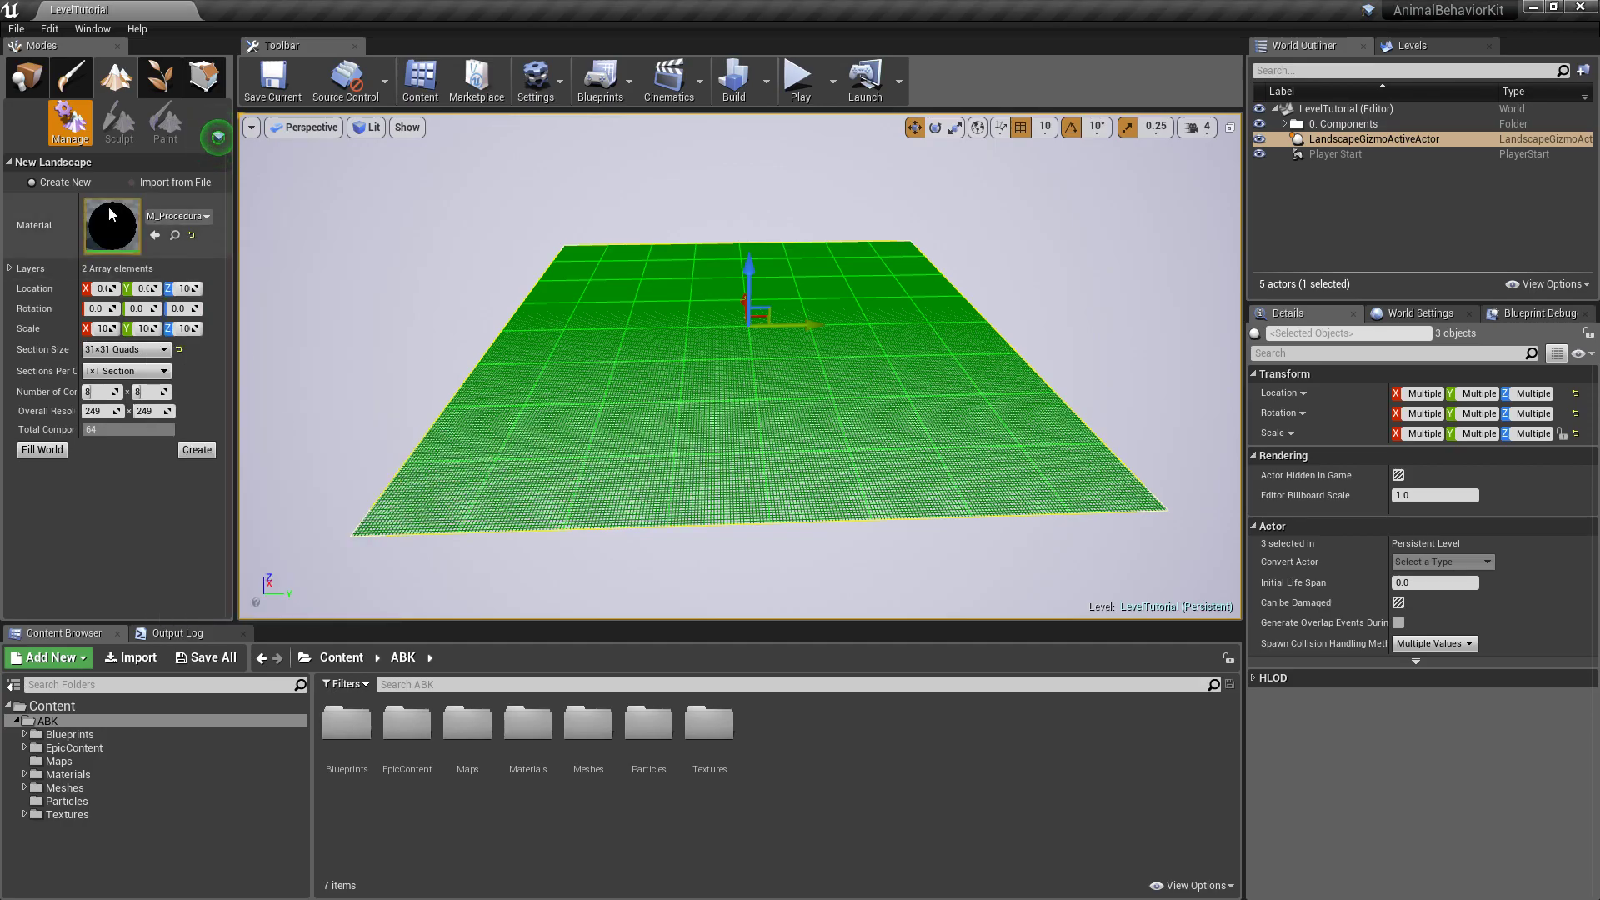
left_click(198, 450)
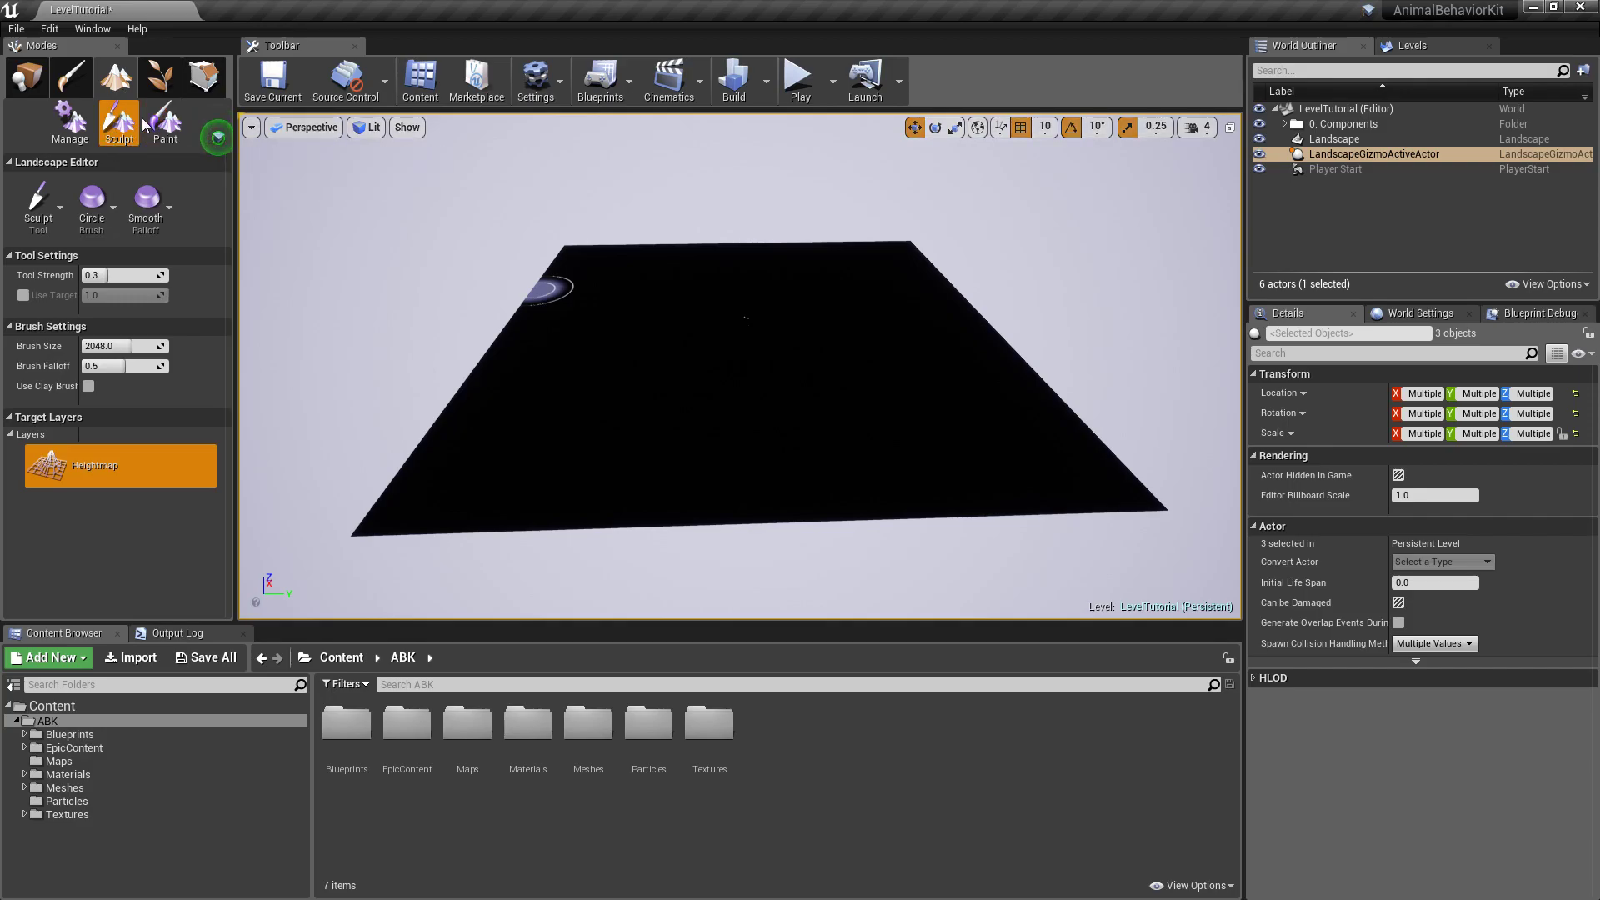
Assign Procedural_LayerInfo to the landscape's Procedural paint layer and FoliageRemoval_LayerInfo to its Foliage Removal layer
left_click(168, 125)
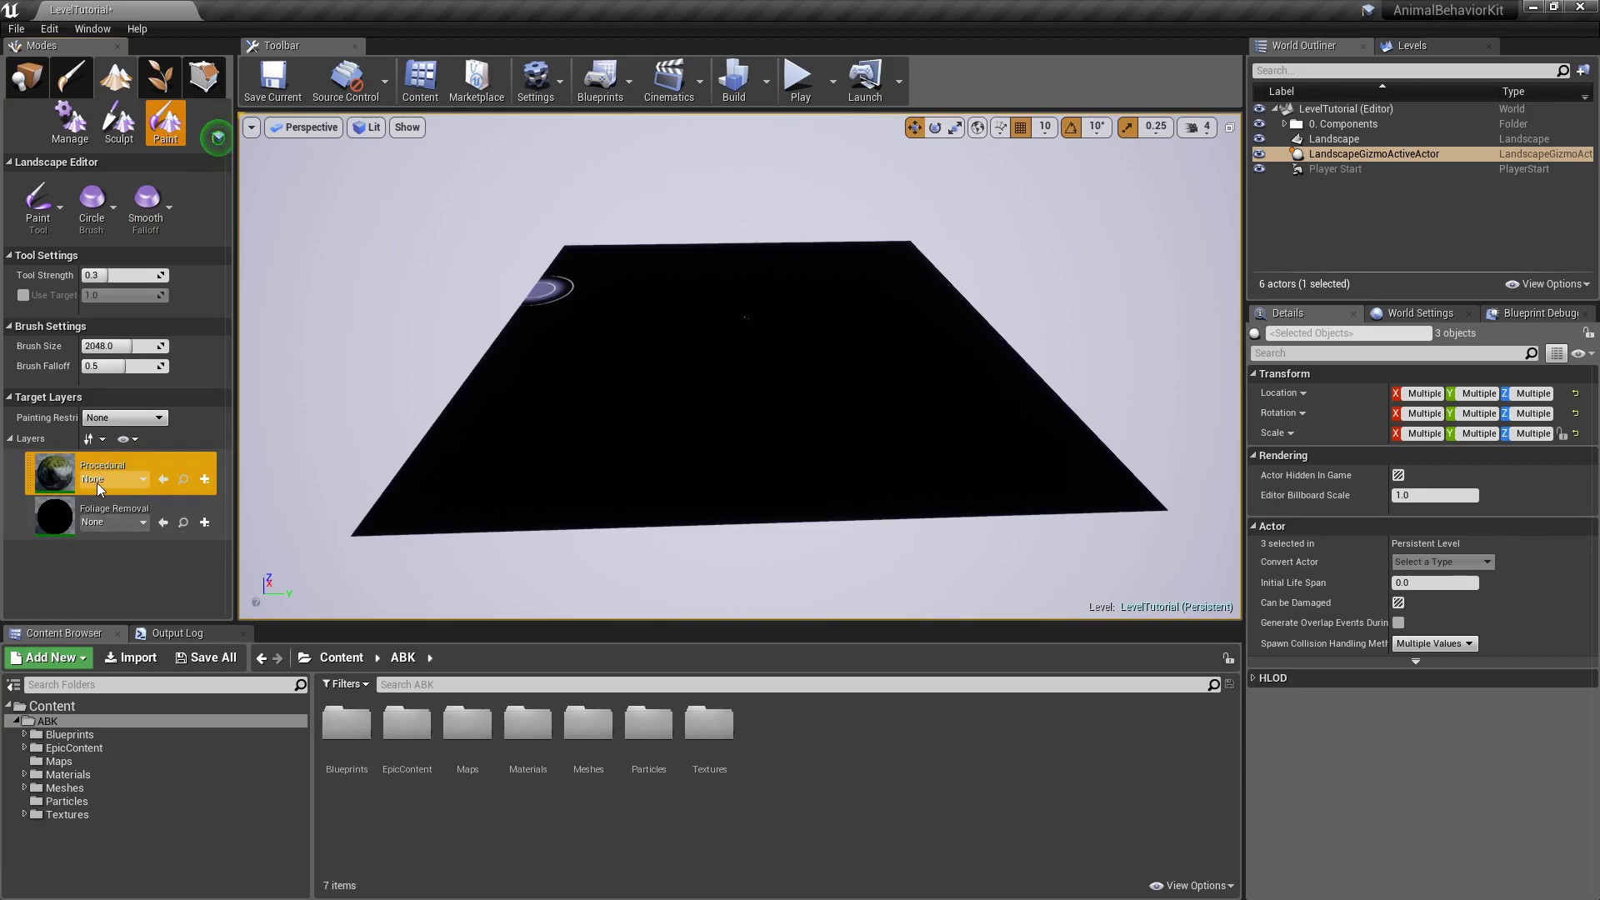
left_click(143, 480)
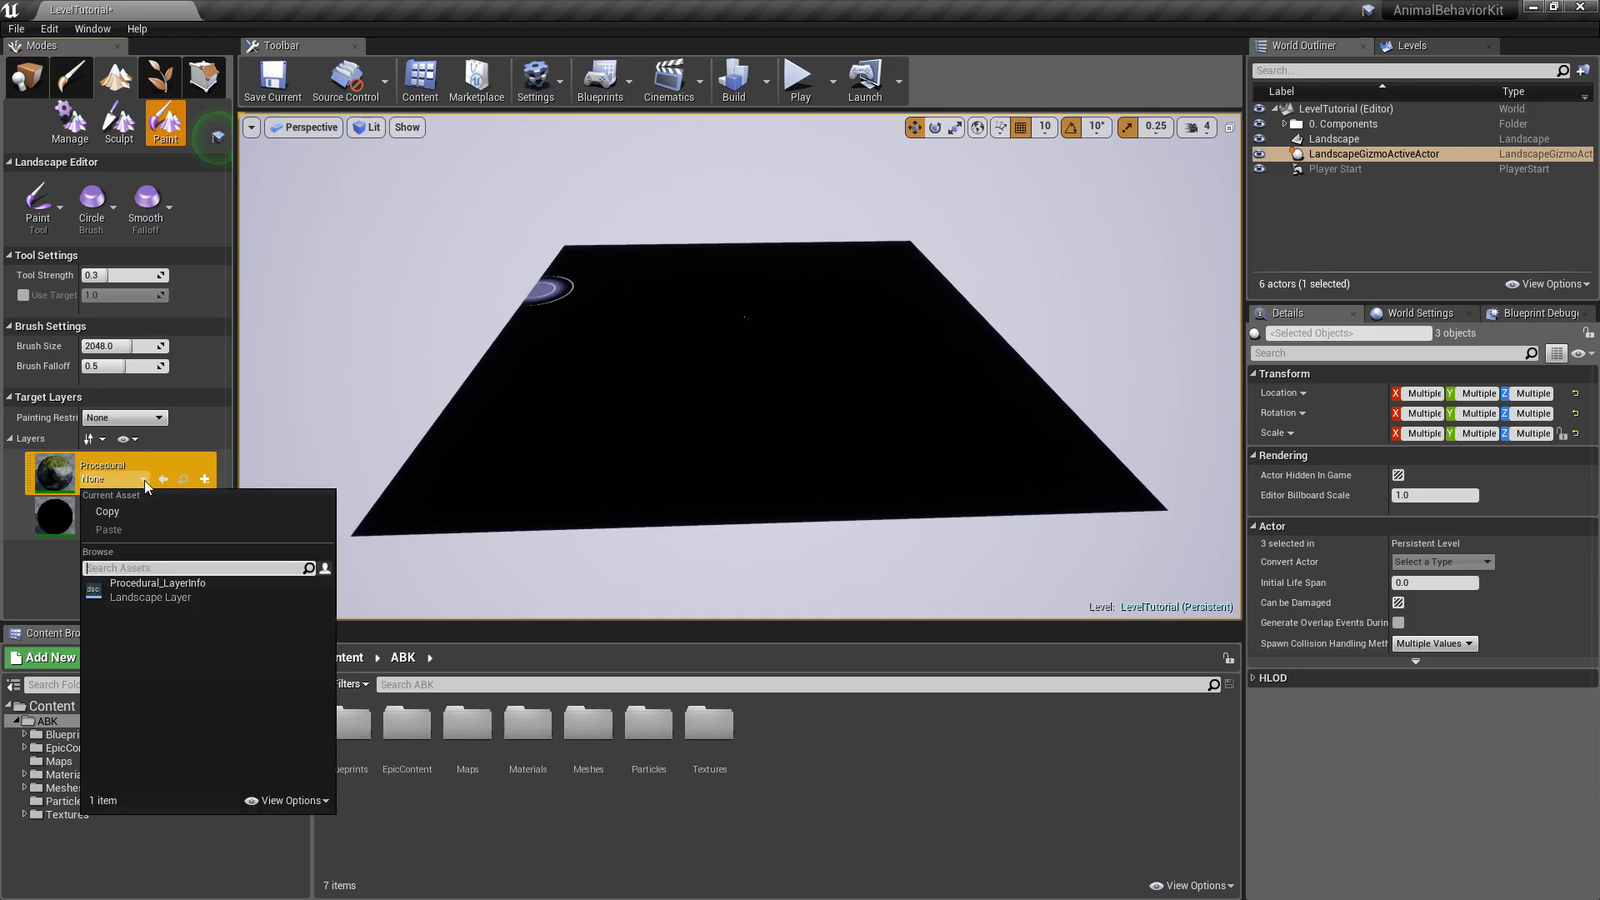
left_click(160, 585)
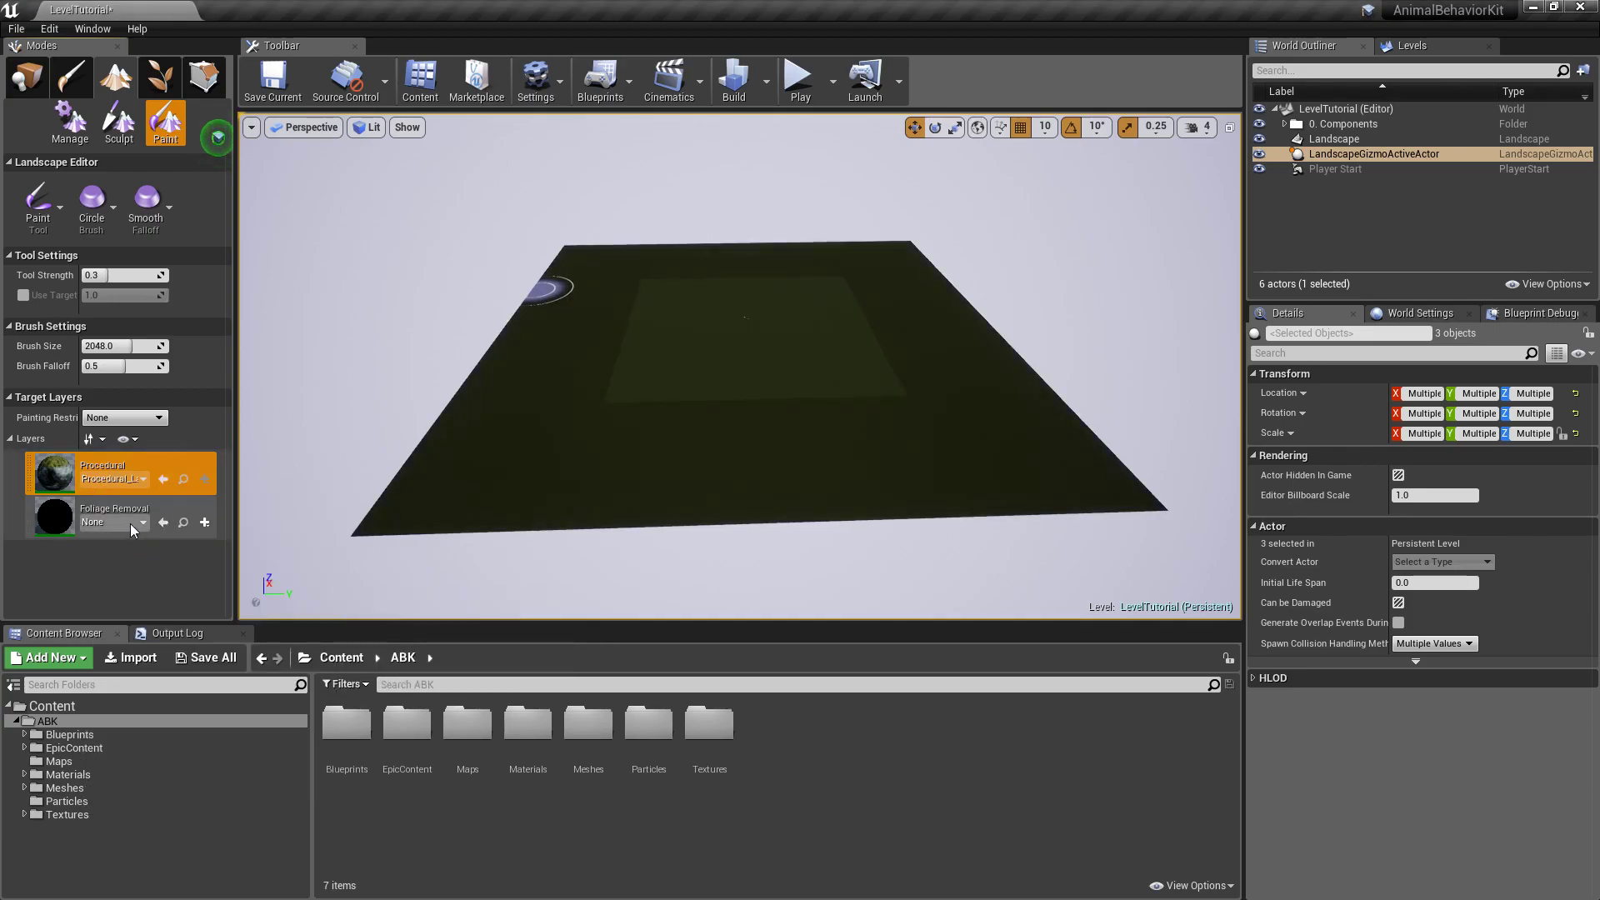
left_click(120, 522)
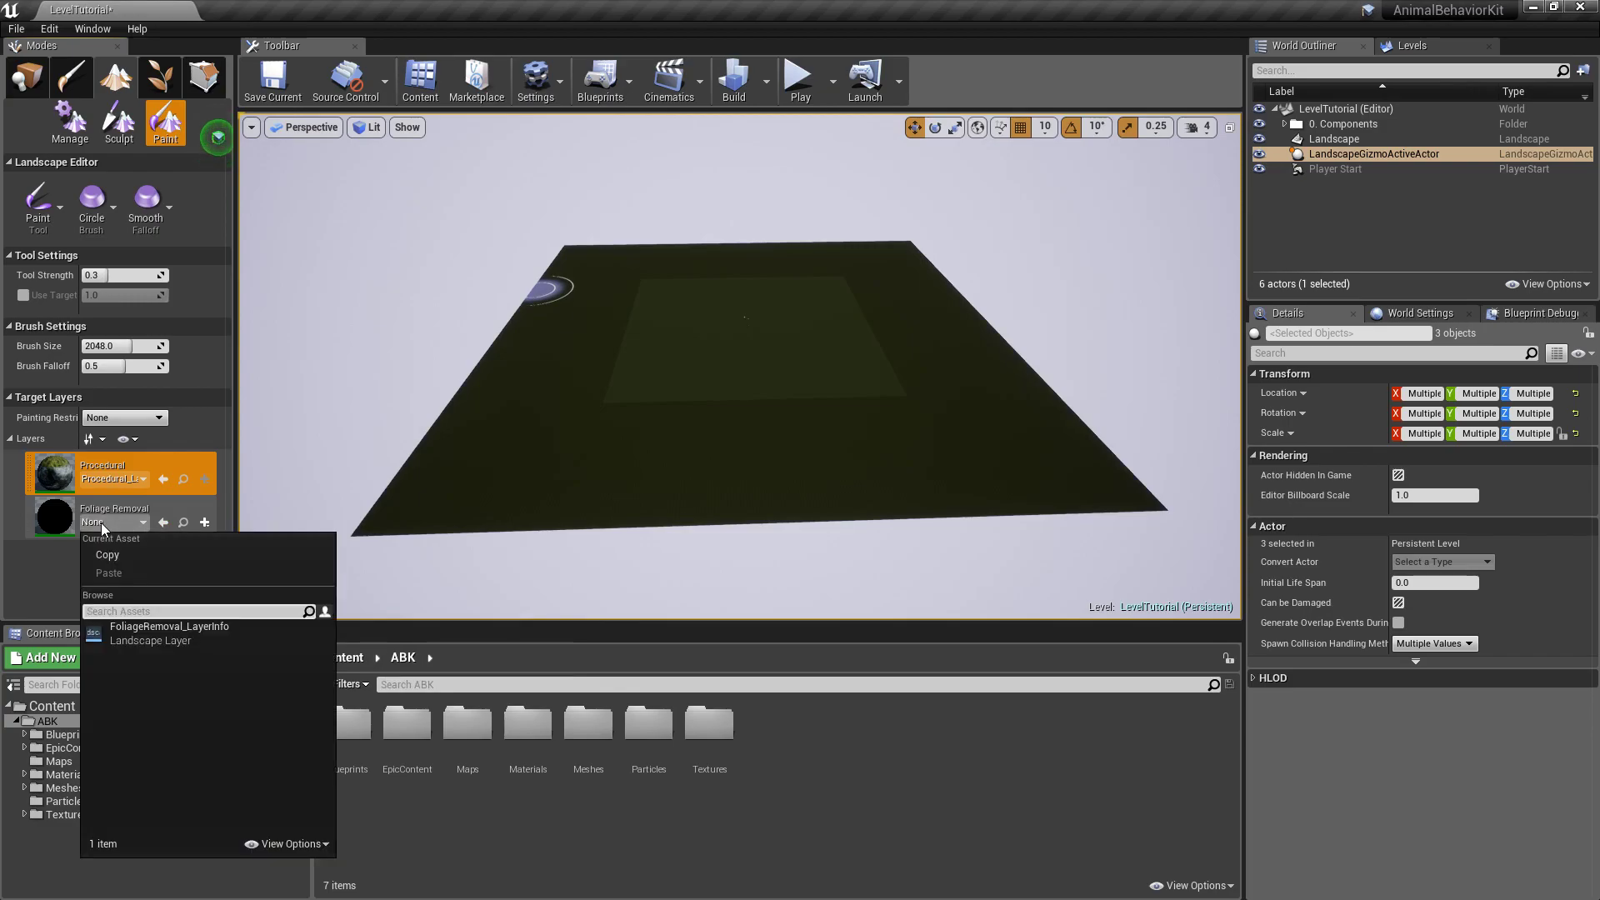
left_click(161, 634)
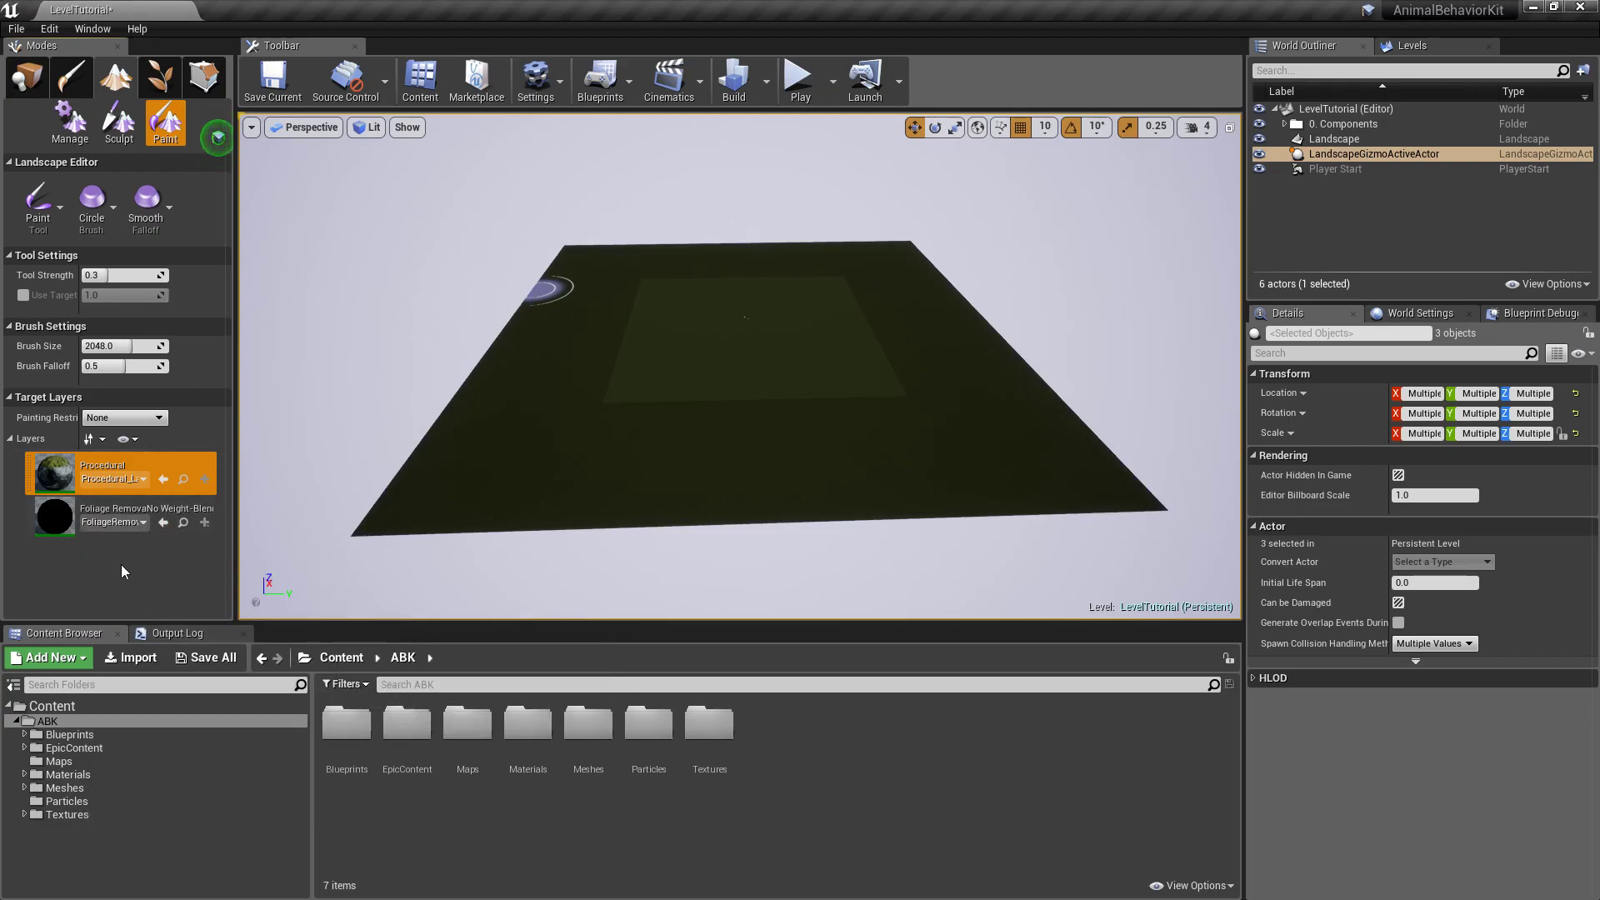
Switch to Place mode and examine the landscape's grass at ground level and the whole terrain from above
left_click(32, 80)
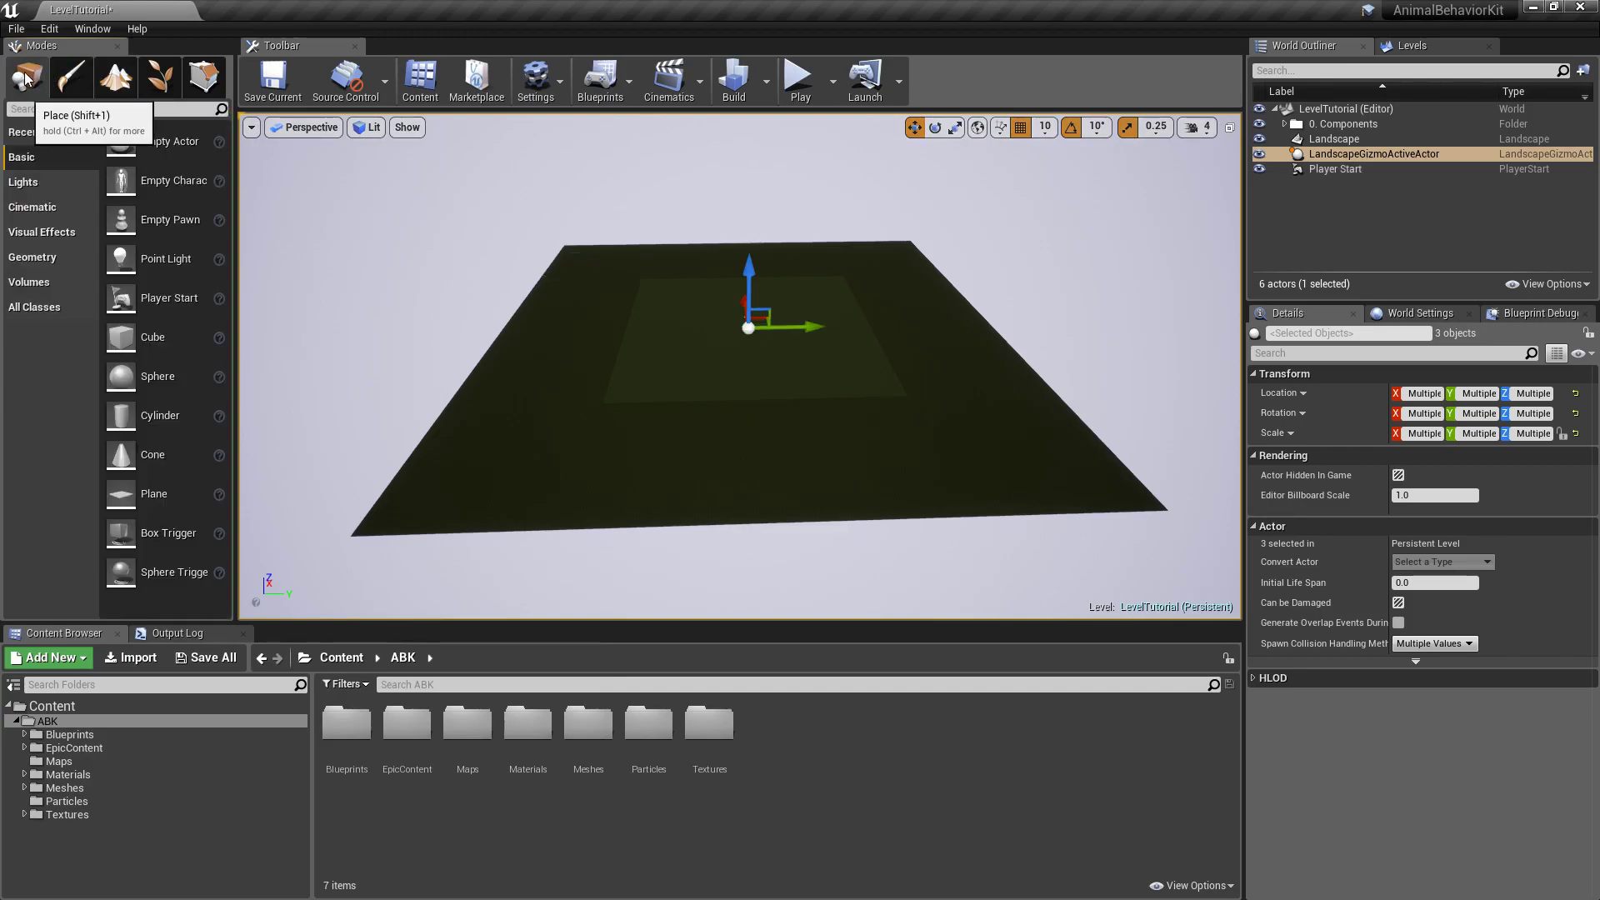
key("w")
right_click_drag(703, 258, 736, 218)
key("w")
key("q")
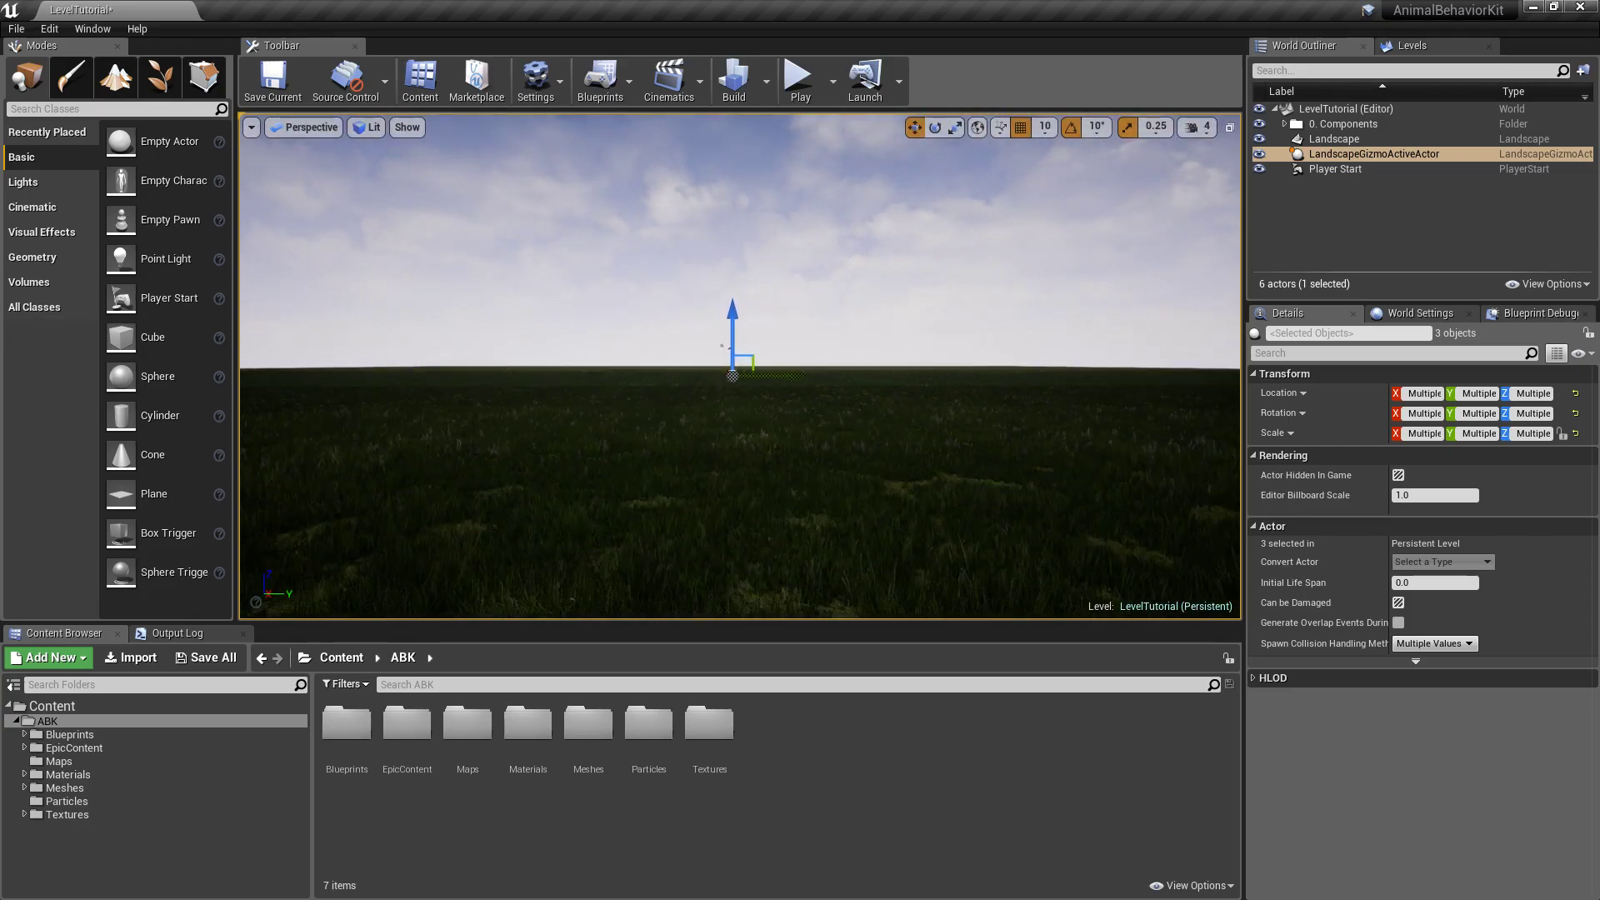
right_click(693, 244)
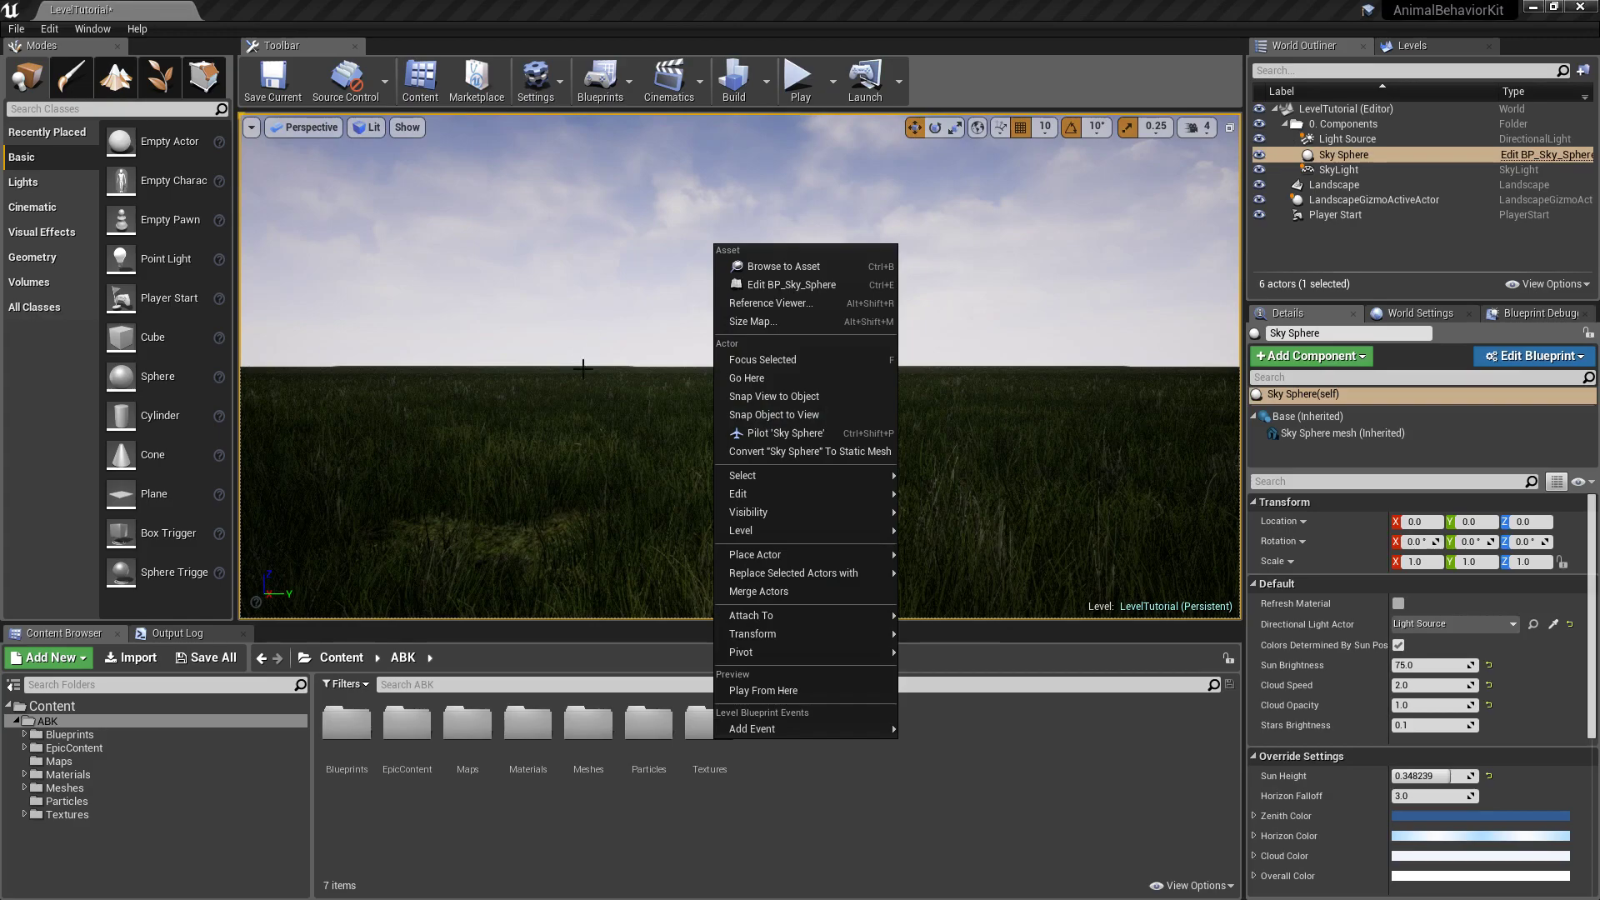
right_click_drag(582, 369, 542, 405)
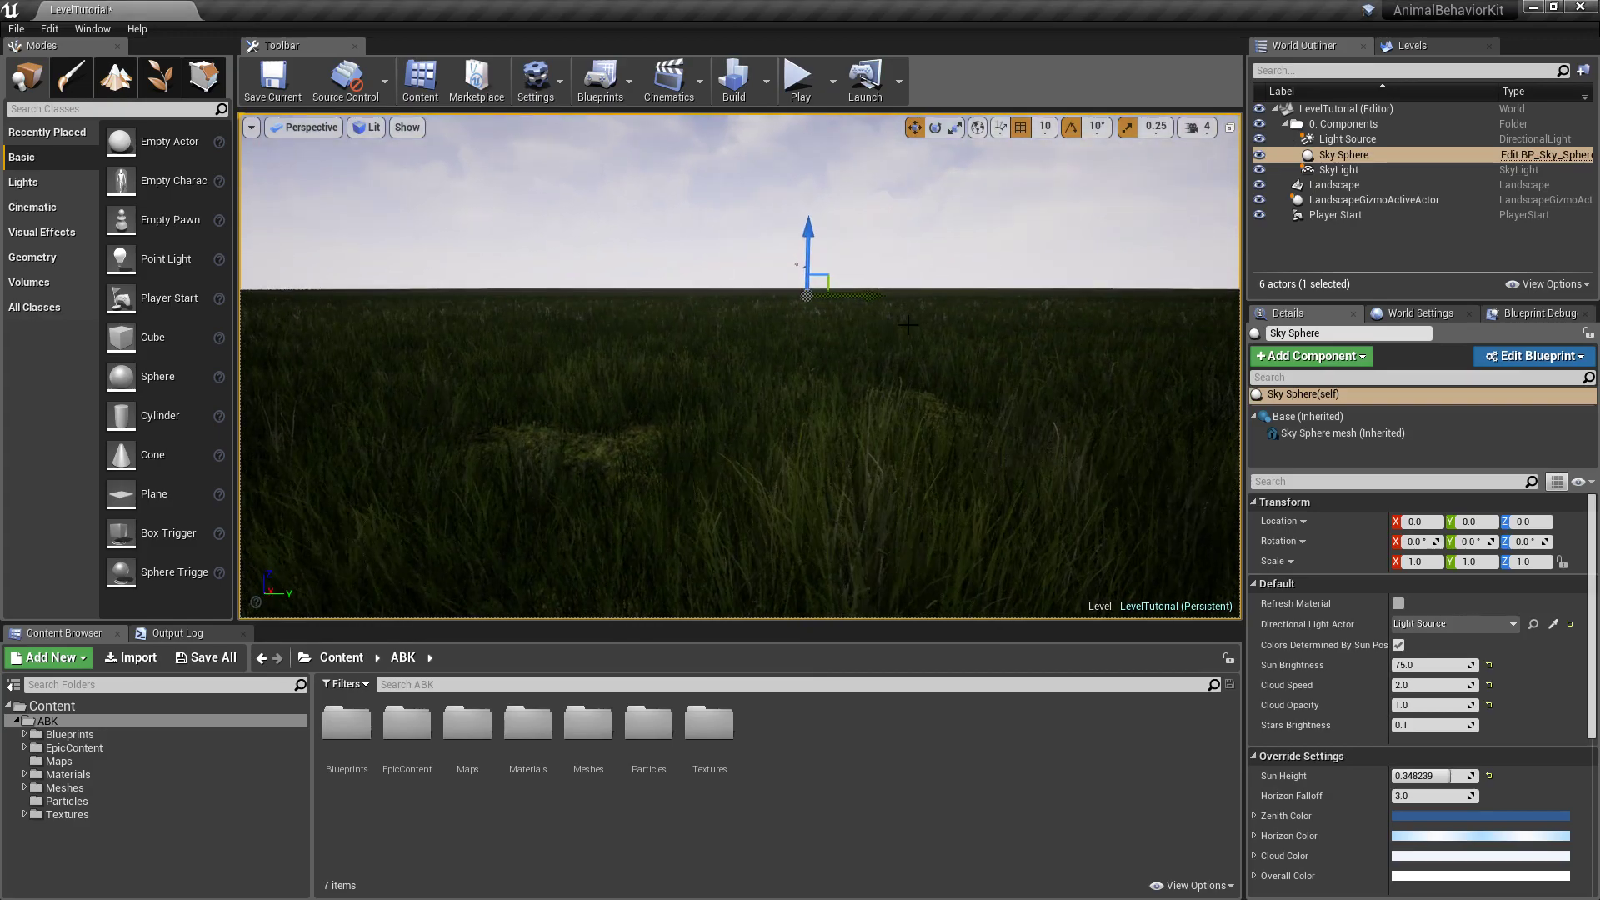
key("s")
right_click_drag(908, 325, 929, 375)
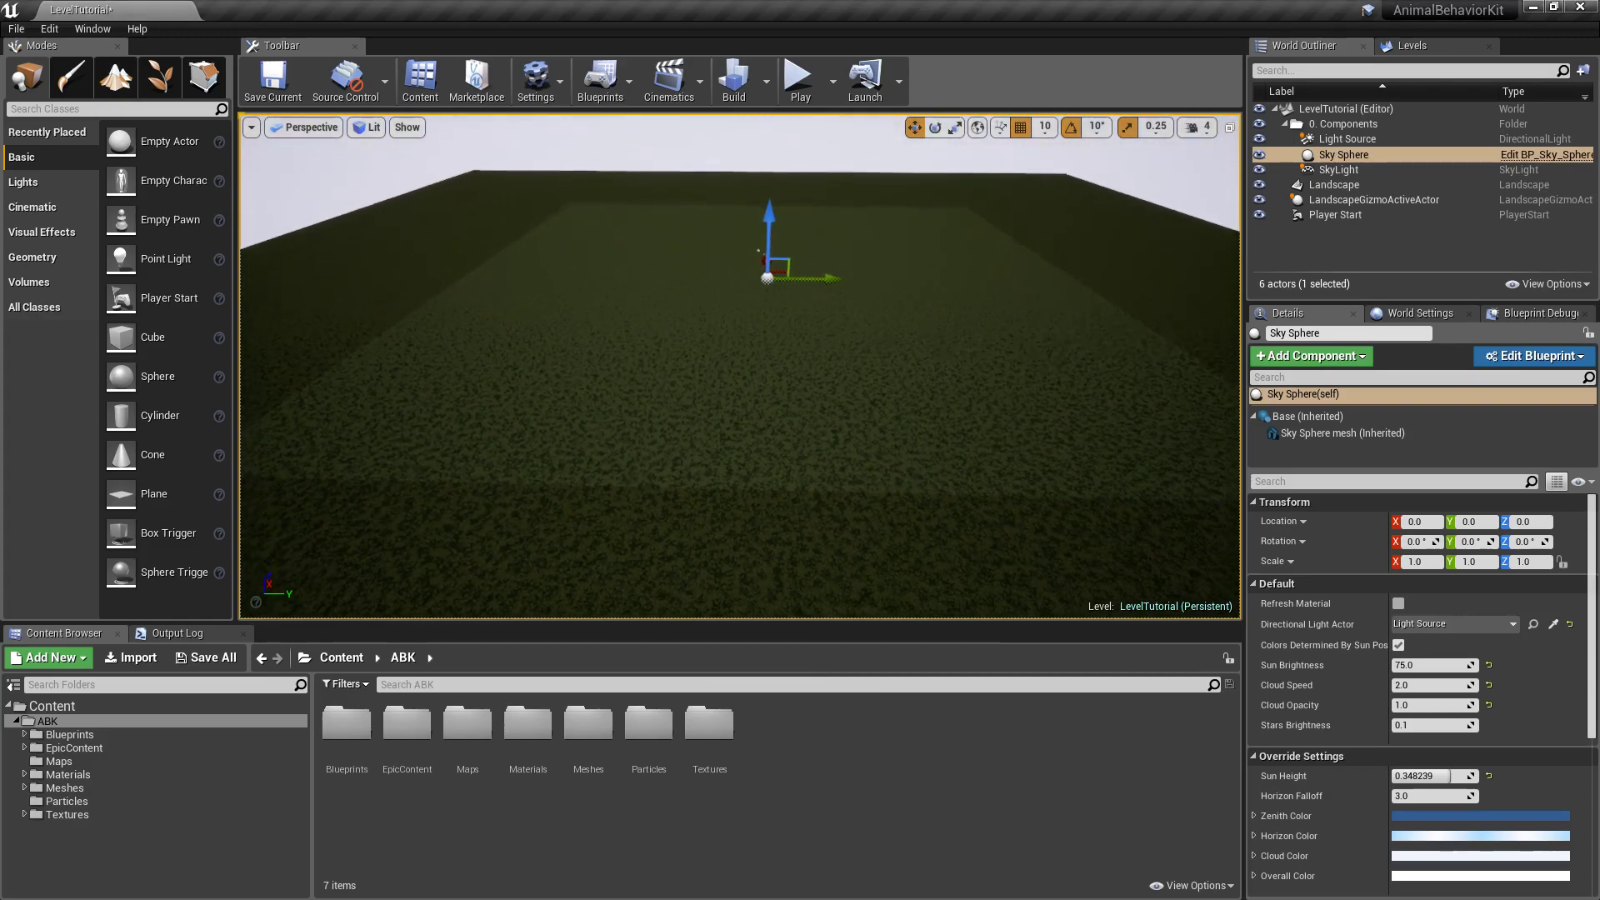
right_click_drag(604, 250, 645, 272)
key("s")
key("a")
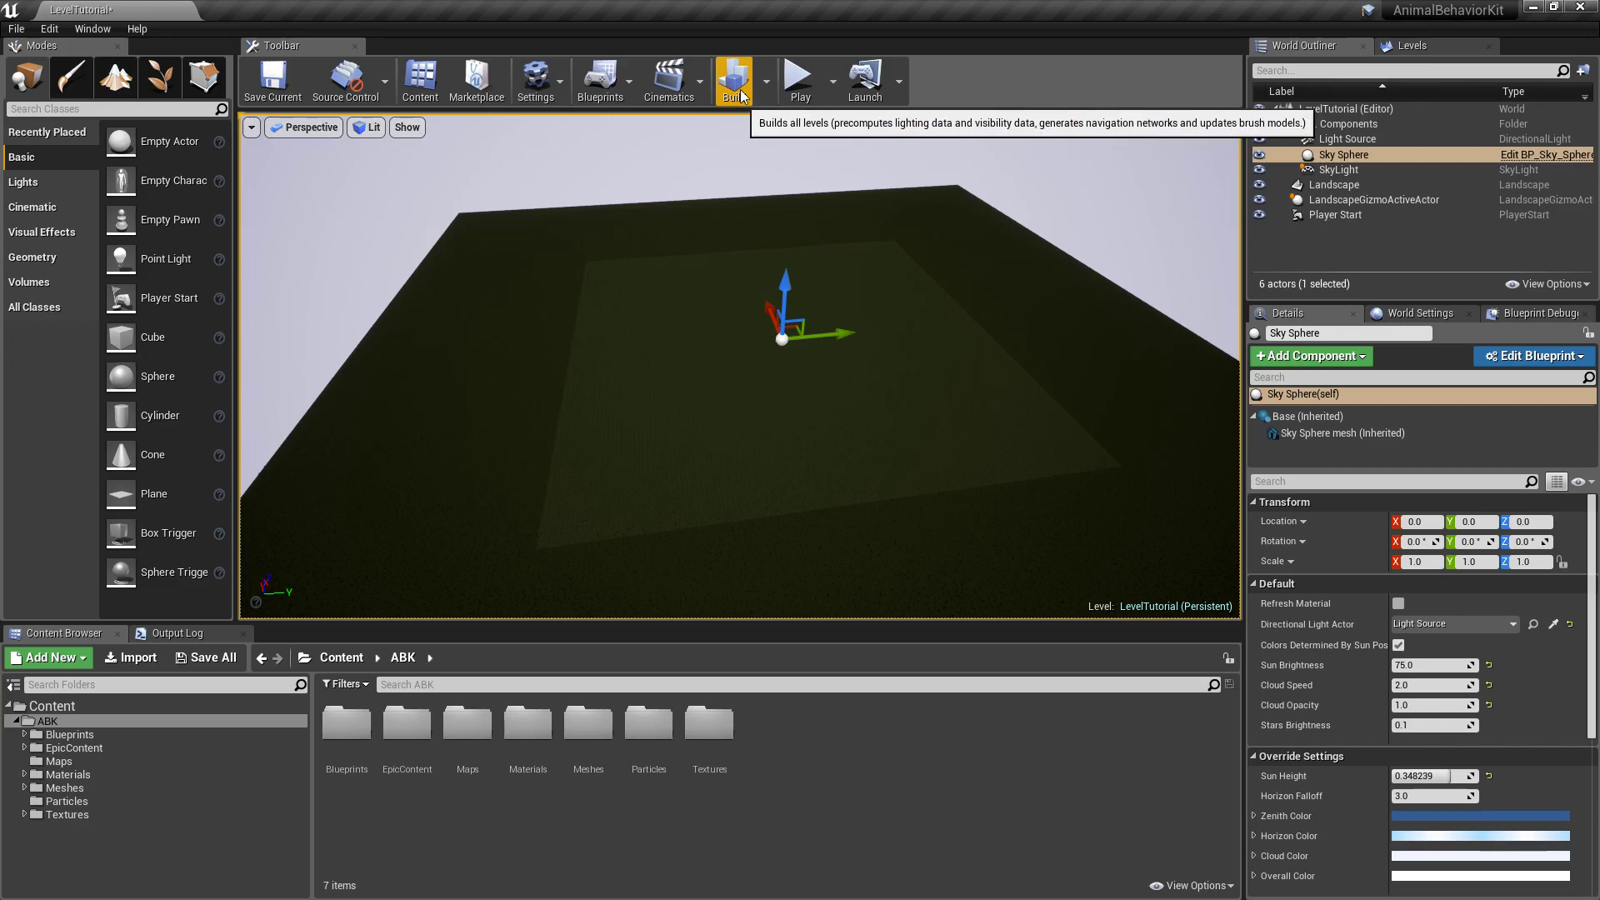
Build only the lighting for the level, close the message log and save the current level
left_click(767, 81)
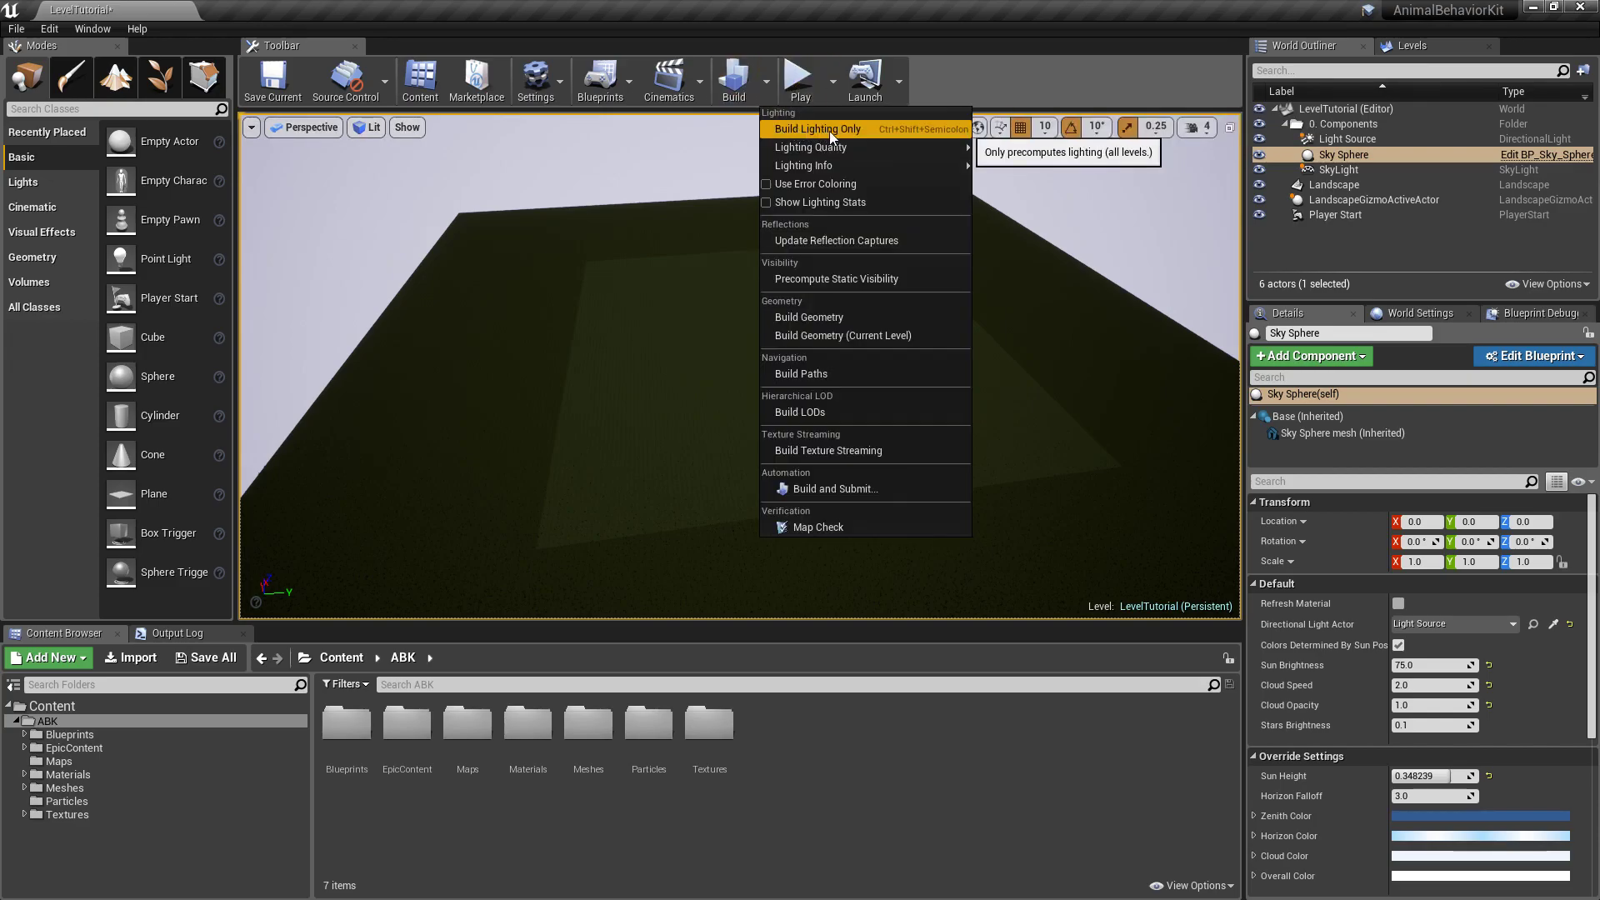
left_click(818, 130)
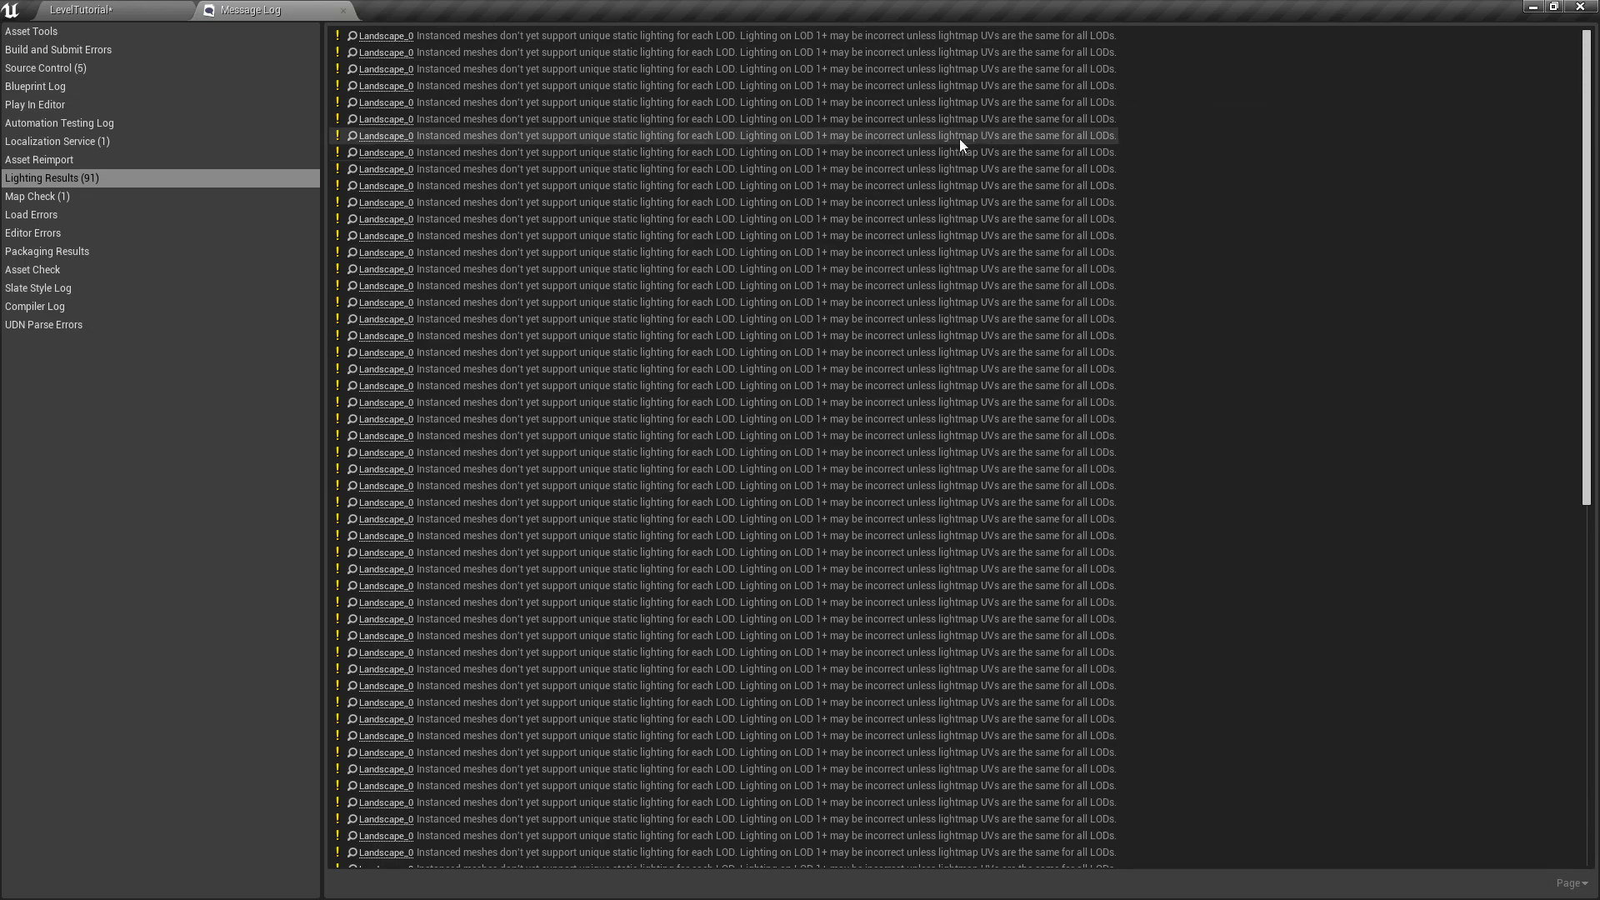
left_click(343, 11)
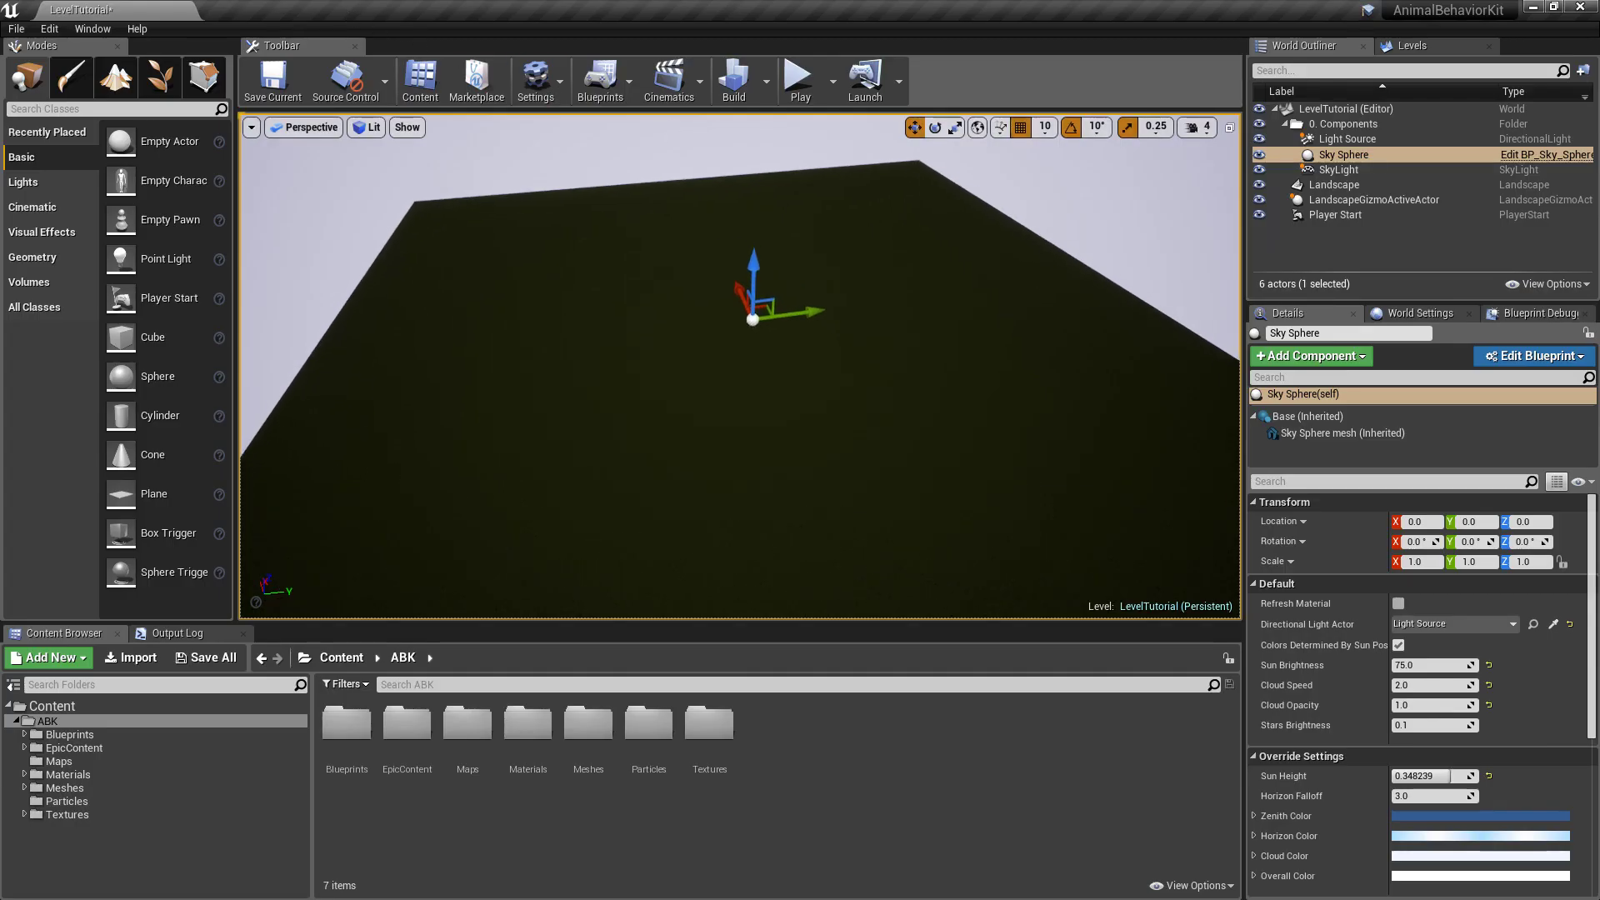
key("s")
right_click_drag(474, 286, 474, 310)
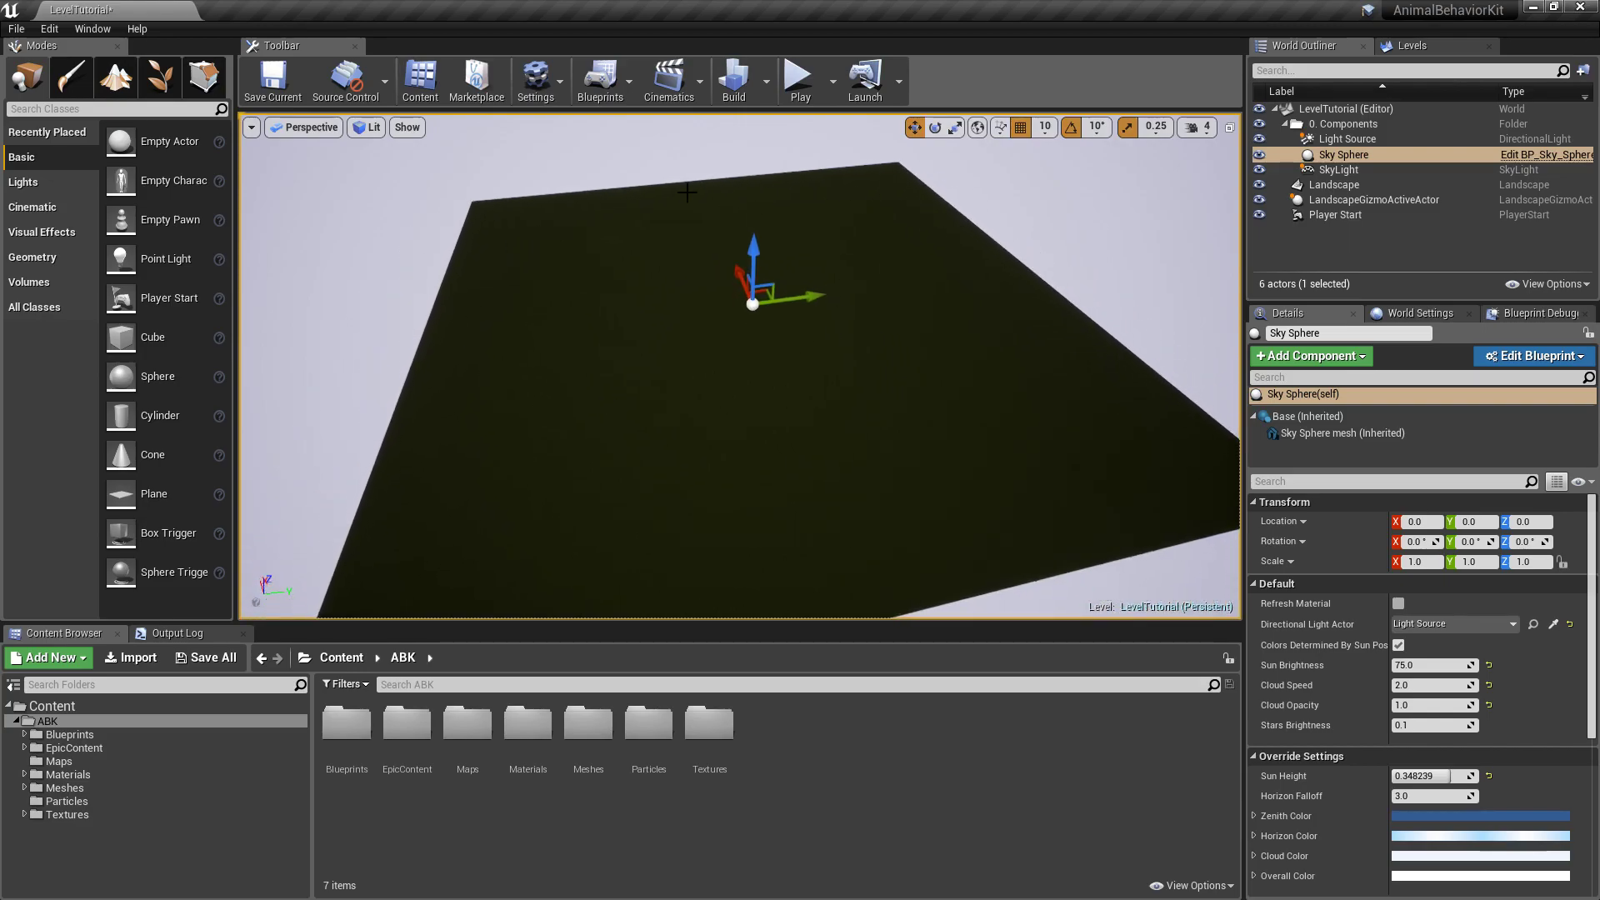
left_click(271, 77)
Raise a low ridge along the landscape's far edge with the landscape Sculpt tool
key("w")
mouse_move(1010, 243)
right_mouse_down()
mouse_move(983, 208)
mouse_move(994, 254)
mouse_move(1041, 279)
mouse_move(1075, 208)
mouse_move(984, 238)
right_mouse_up()
key("s")
key("w")
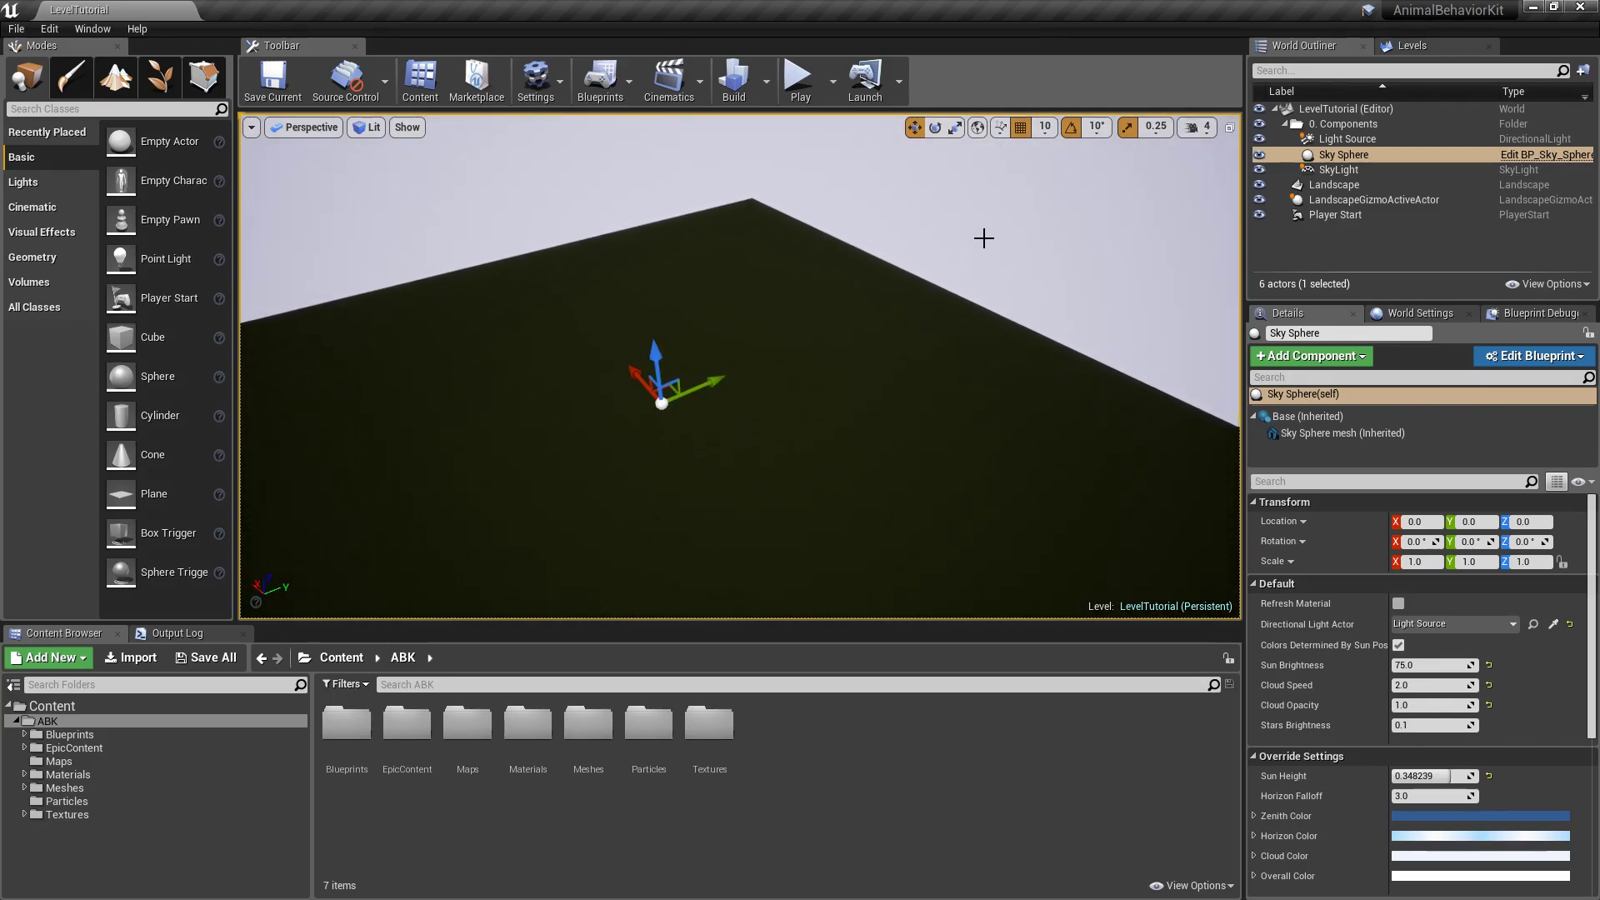
left_click(111, 80)
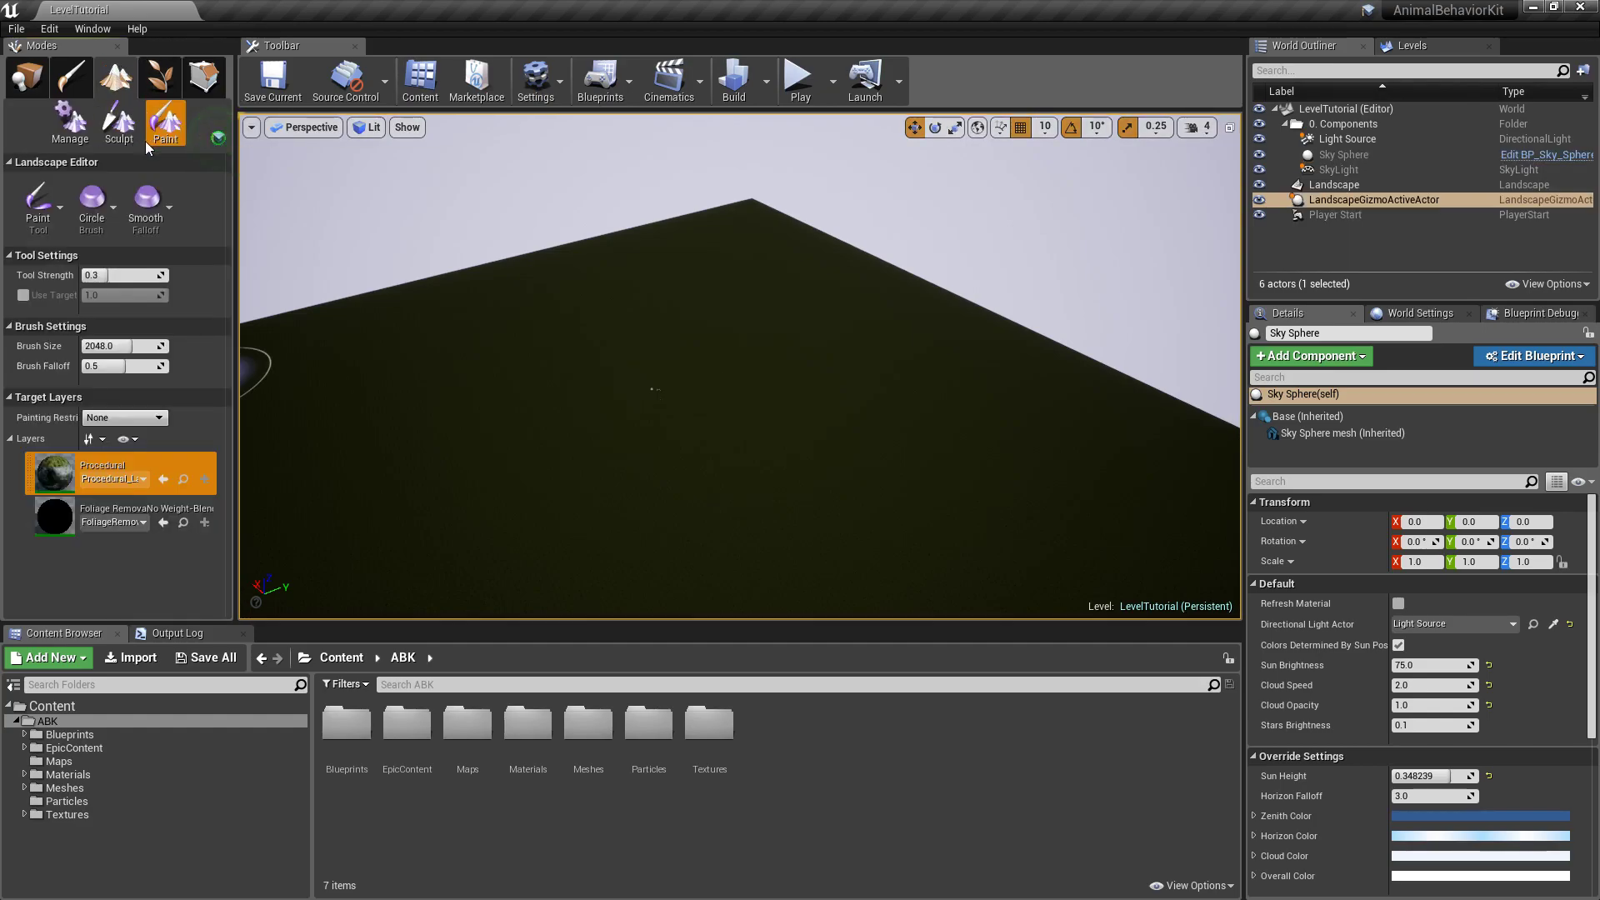
left_click(121, 125)
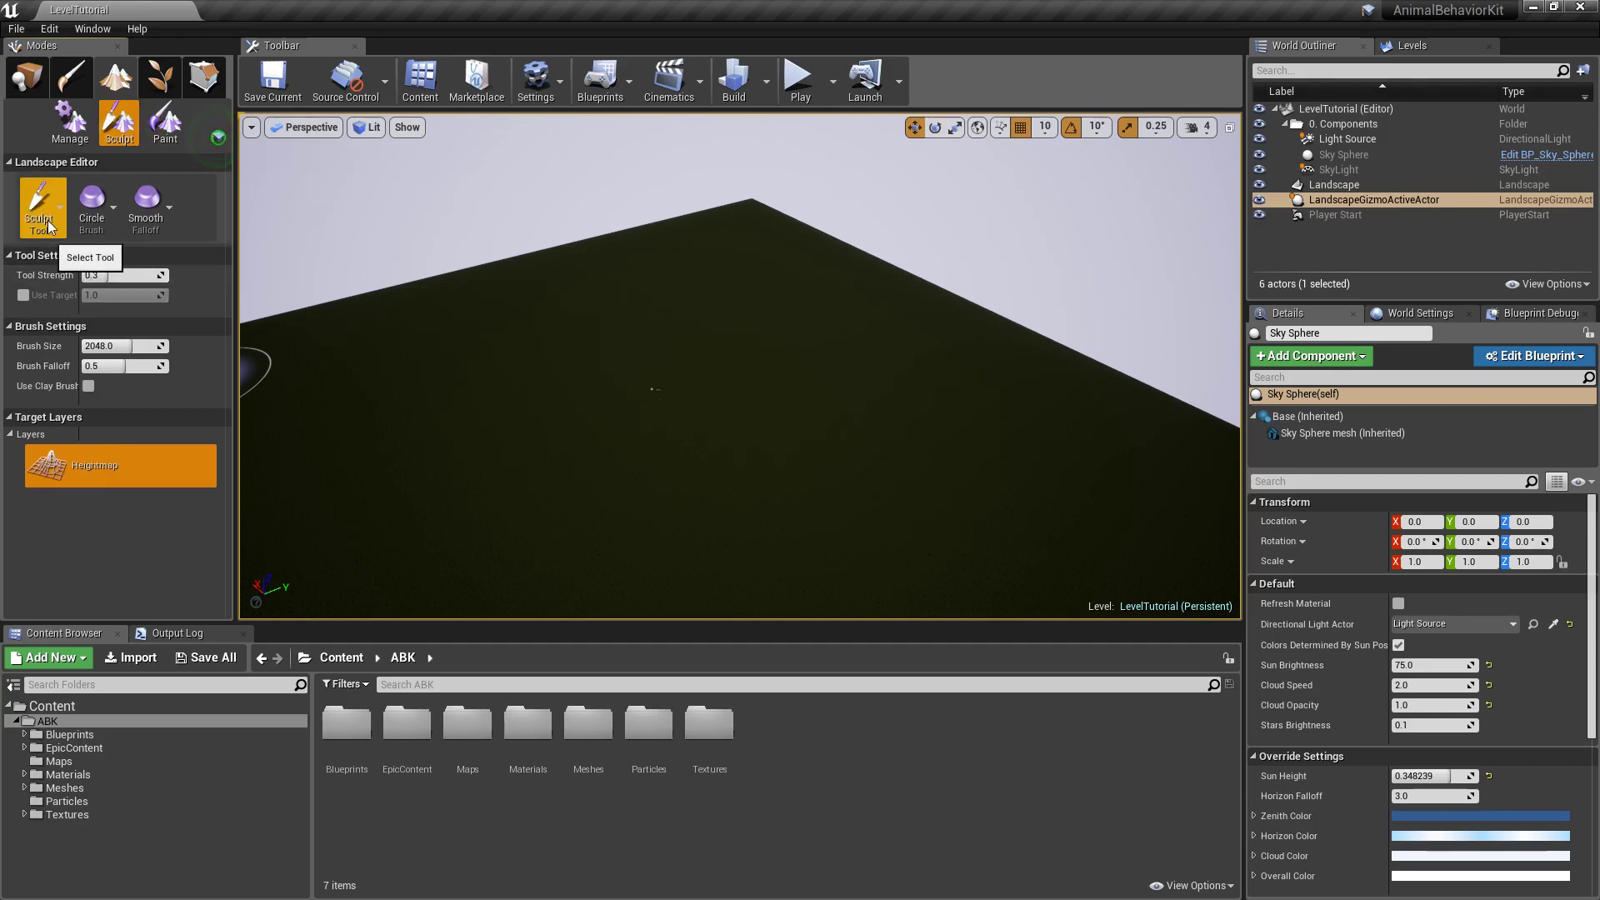
mouse_move(771, 290)
right_mouse_down()
mouse_move(608, 290)
mouse_move(742, 291)
right_mouse_up()
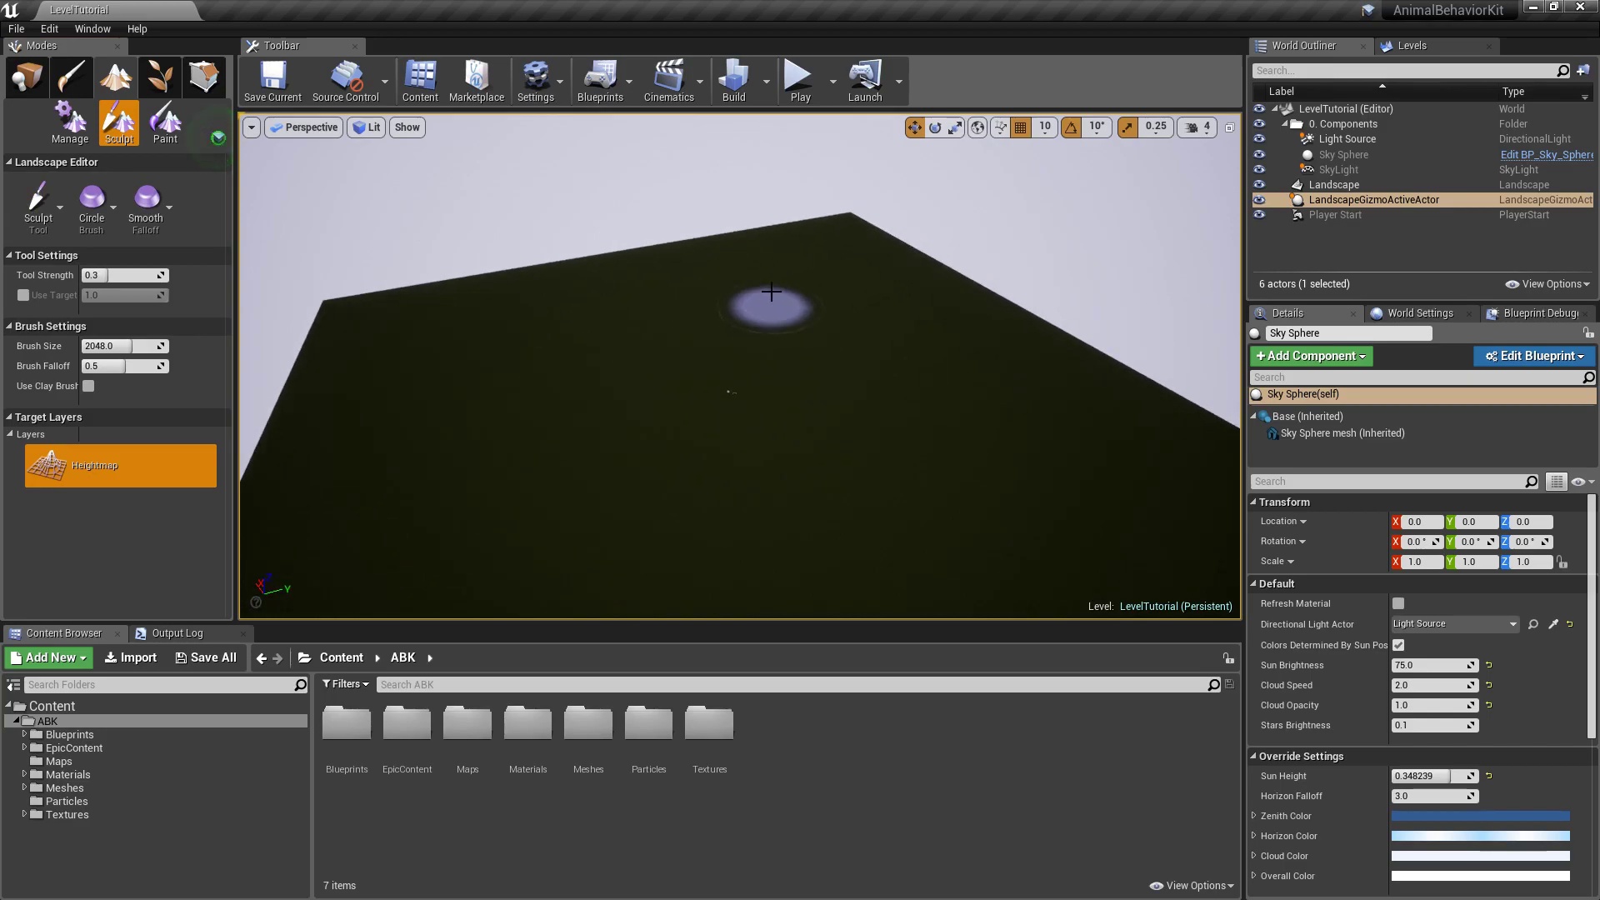
mouse_move(771, 292)
left_mouse_down()
mouse_move(535, 298)
mouse_move(425, 346)
mouse_move(773, 267)
mouse_move(365, 342)
mouse_move(589, 314)
mouse_move(832, 255)
mouse_move(875, 270)
mouse_move(829, 254)
mouse_move(872, 265)
mouse_move(740, 280)
left_mouse_up()
Set the sculpt tool strength to about 0.567 and raise mountains from the far corner along the landscape's left side
left_click_drag(108, 275, 119, 275)
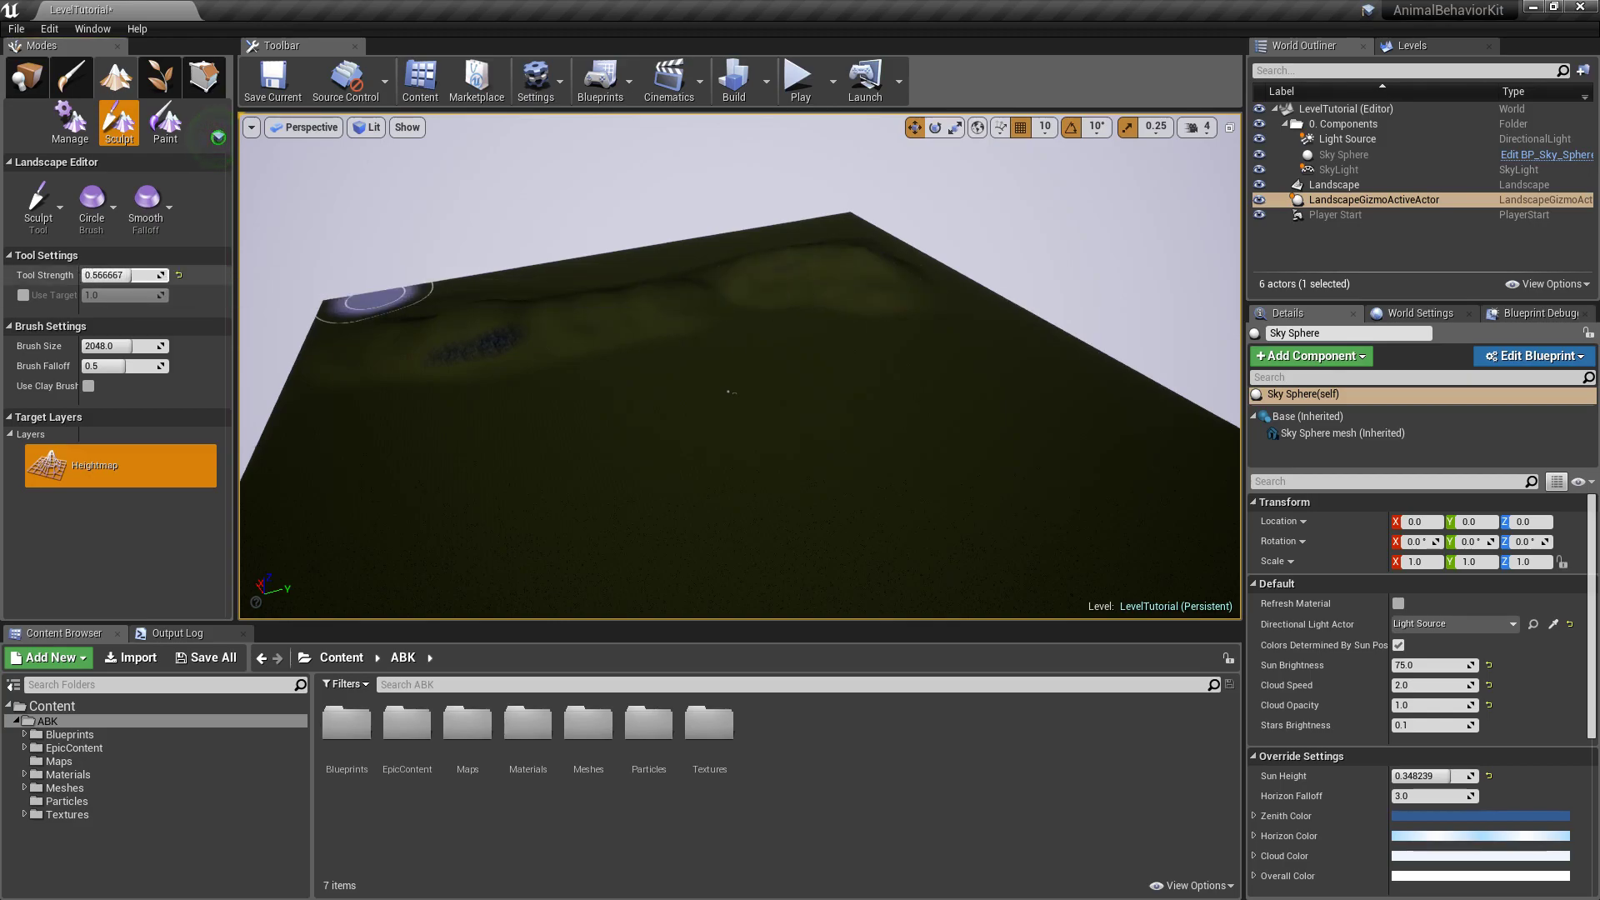
mouse_move(374, 296)
left_mouse_down()
mouse_move(678, 304)
mouse_move(758, 268)
mouse_move(410, 331)
mouse_move(361, 382)
mouse_move(333, 517)
left_mouse_up()
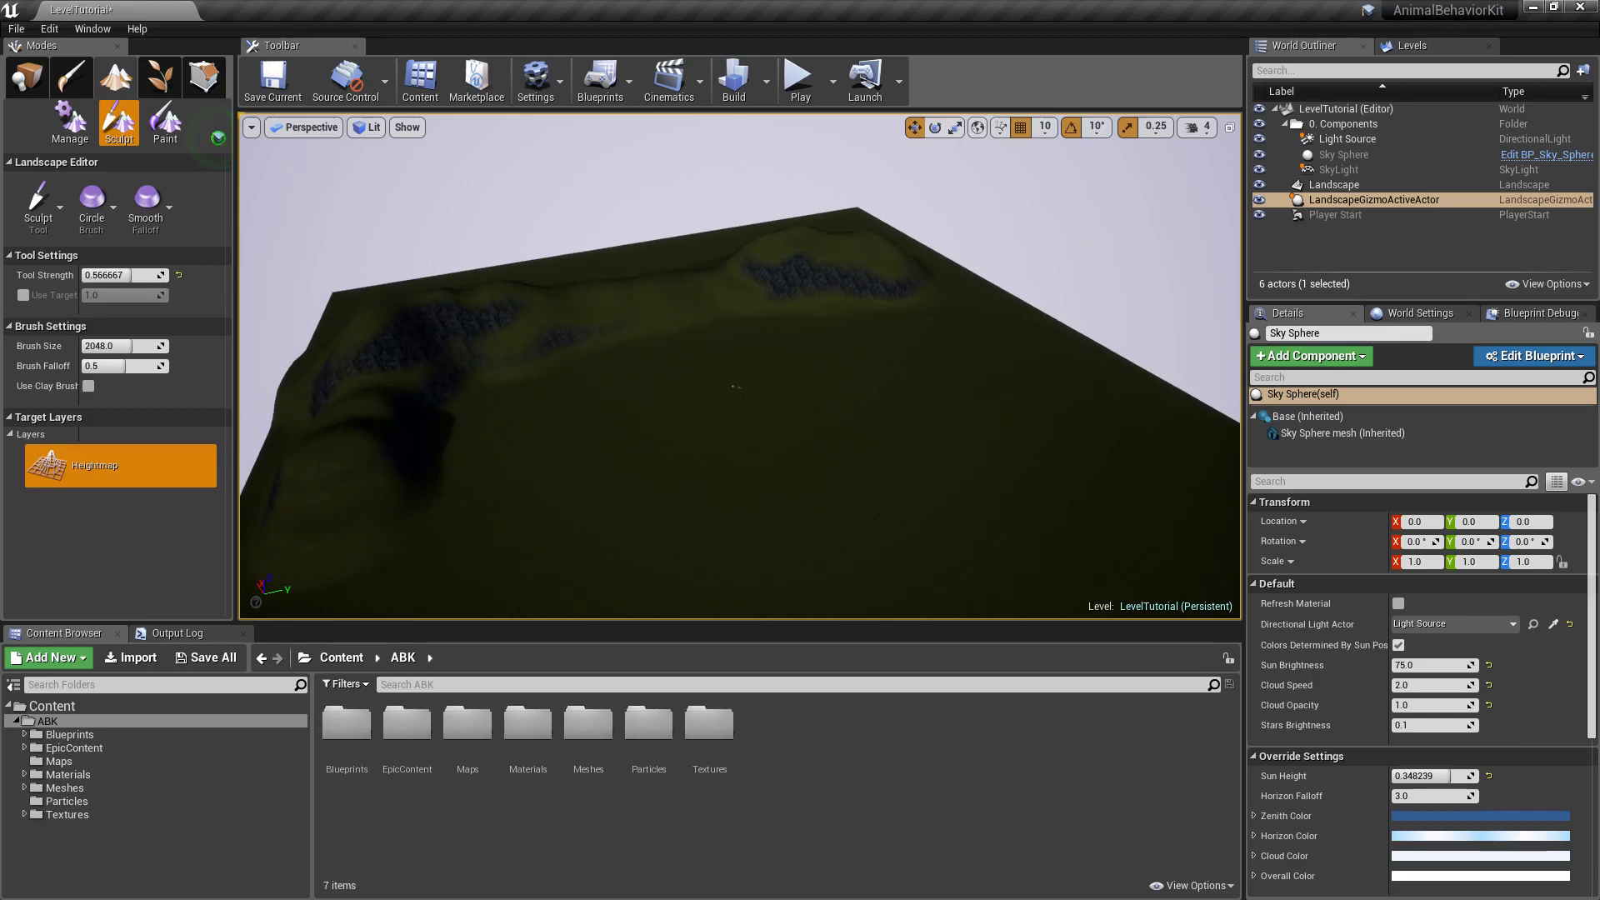
right_click_drag(579, 367, 579, 425)
mouse_move(535, 305)
left_mouse_down()
mouse_move(442, 396)
mouse_move(489, 314)
mouse_move(435, 467)
left_mouse_up()
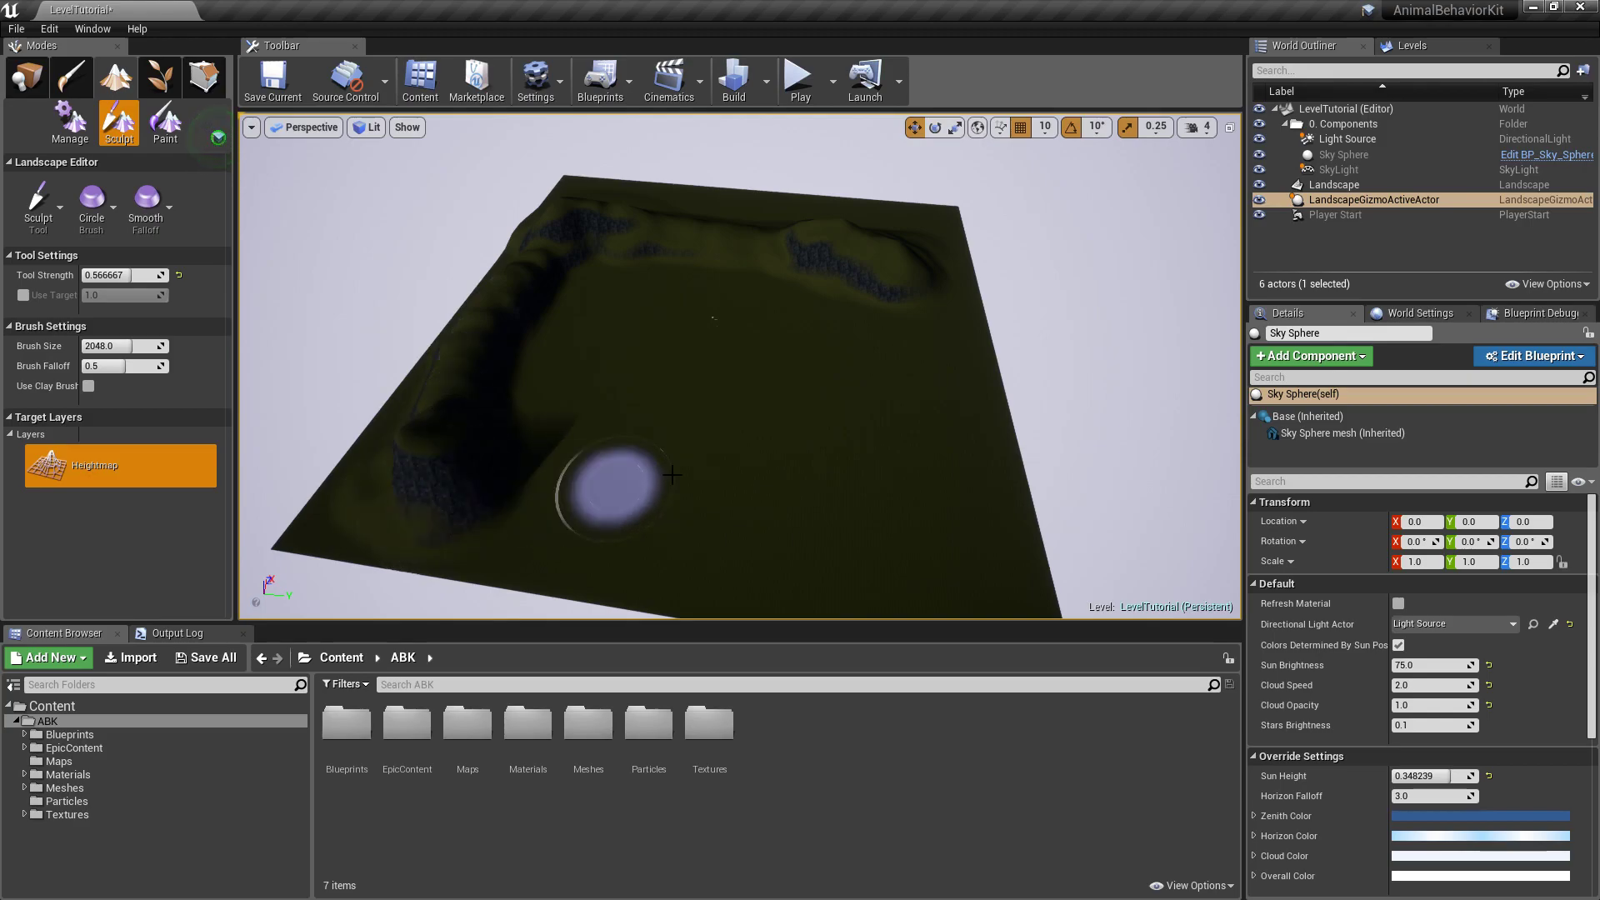
Sculpt mountains along the landscape's right side and near edge, completing a ring around the flat centre
right_click_drag(867, 242, 1008, 209)
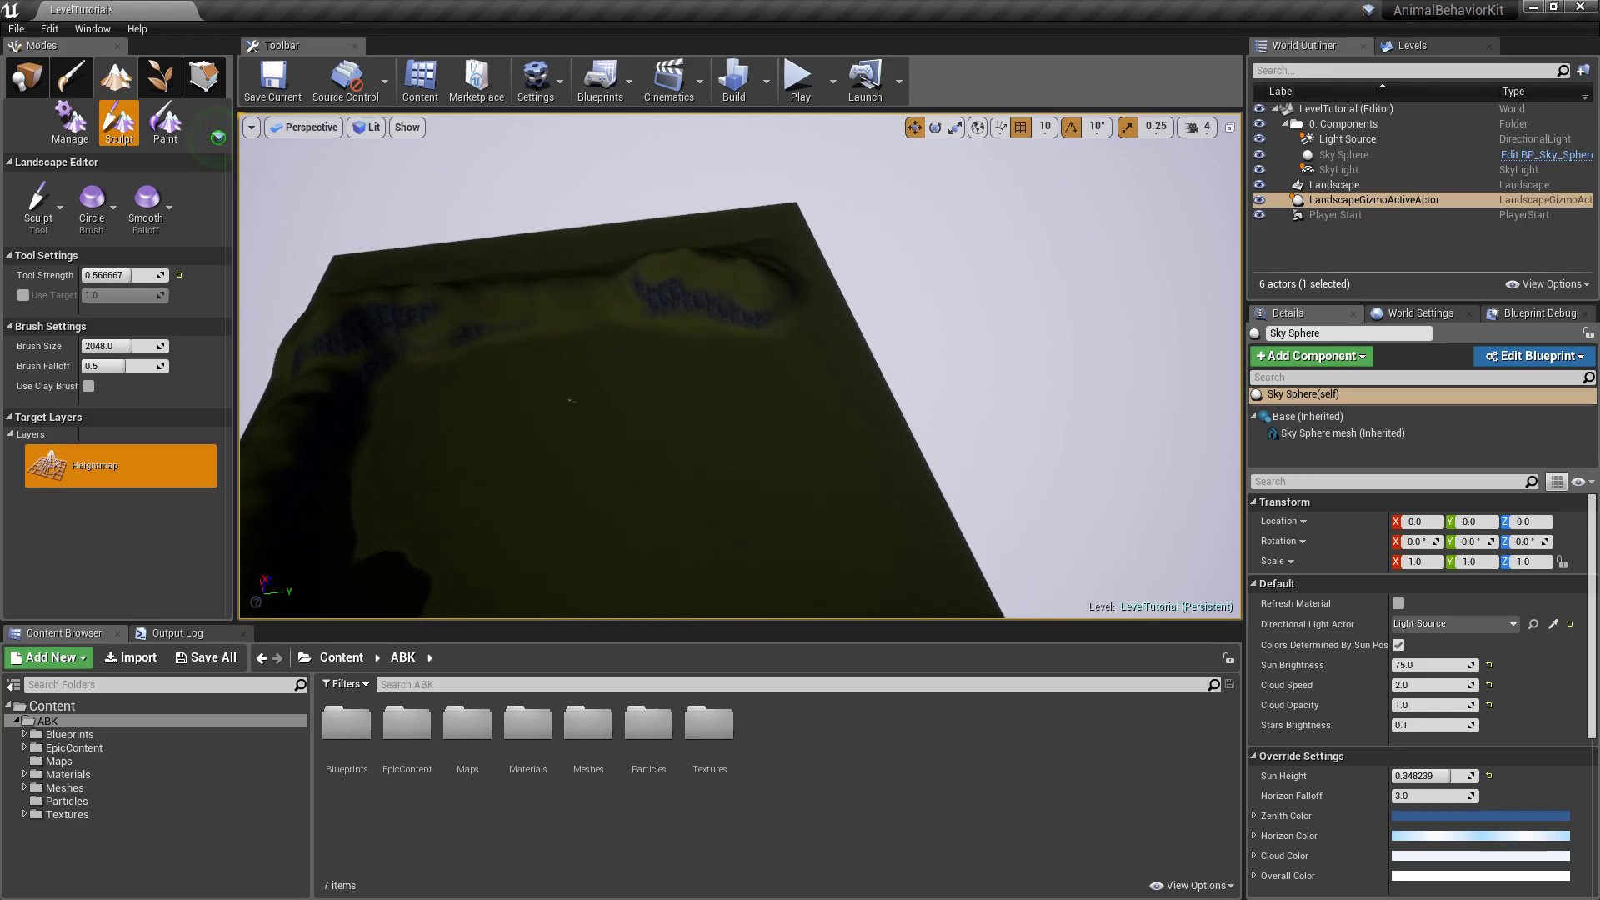
right_click_drag(802, 302, 801, 289)
mouse_move(802, 289)
left_mouse_down()
mouse_move(773, 312)
mouse_move(807, 319)
mouse_move(871, 429)
mouse_move(809, 303)
mouse_move(825, 305)
left_mouse_up()
mouse_move(892, 382)
right_mouse_down()
mouse_move(799, 375)
mouse_move(925, 433)
mouse_move(874, 366)
mouse_move(857, 379)
right_mouse_up()
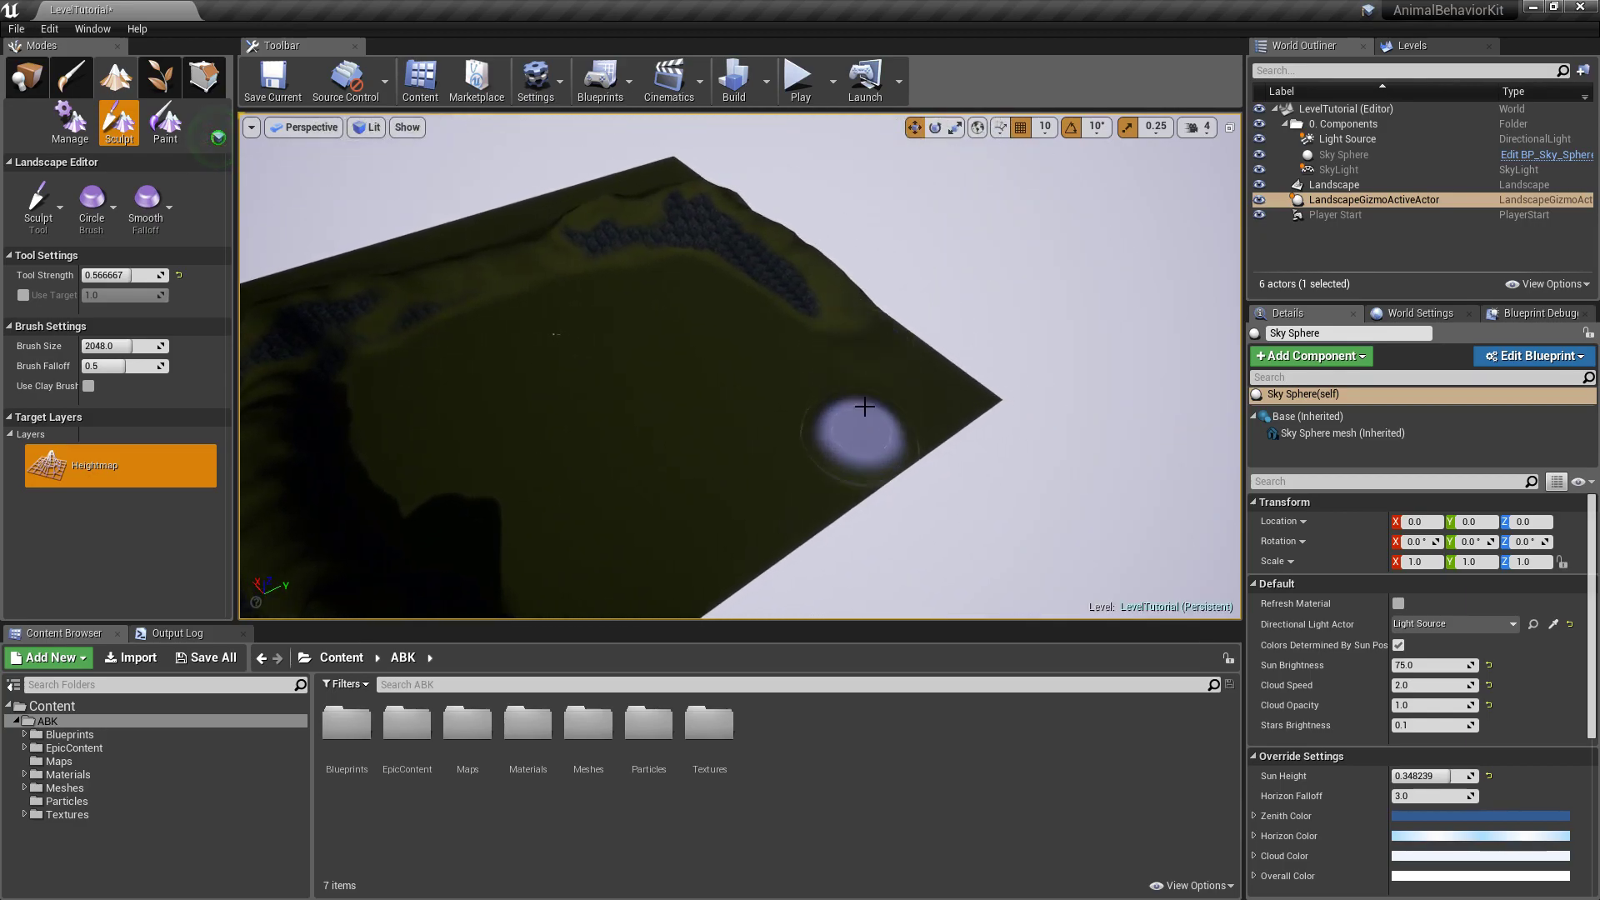
left_click_drag(864, 407, 849, 339)
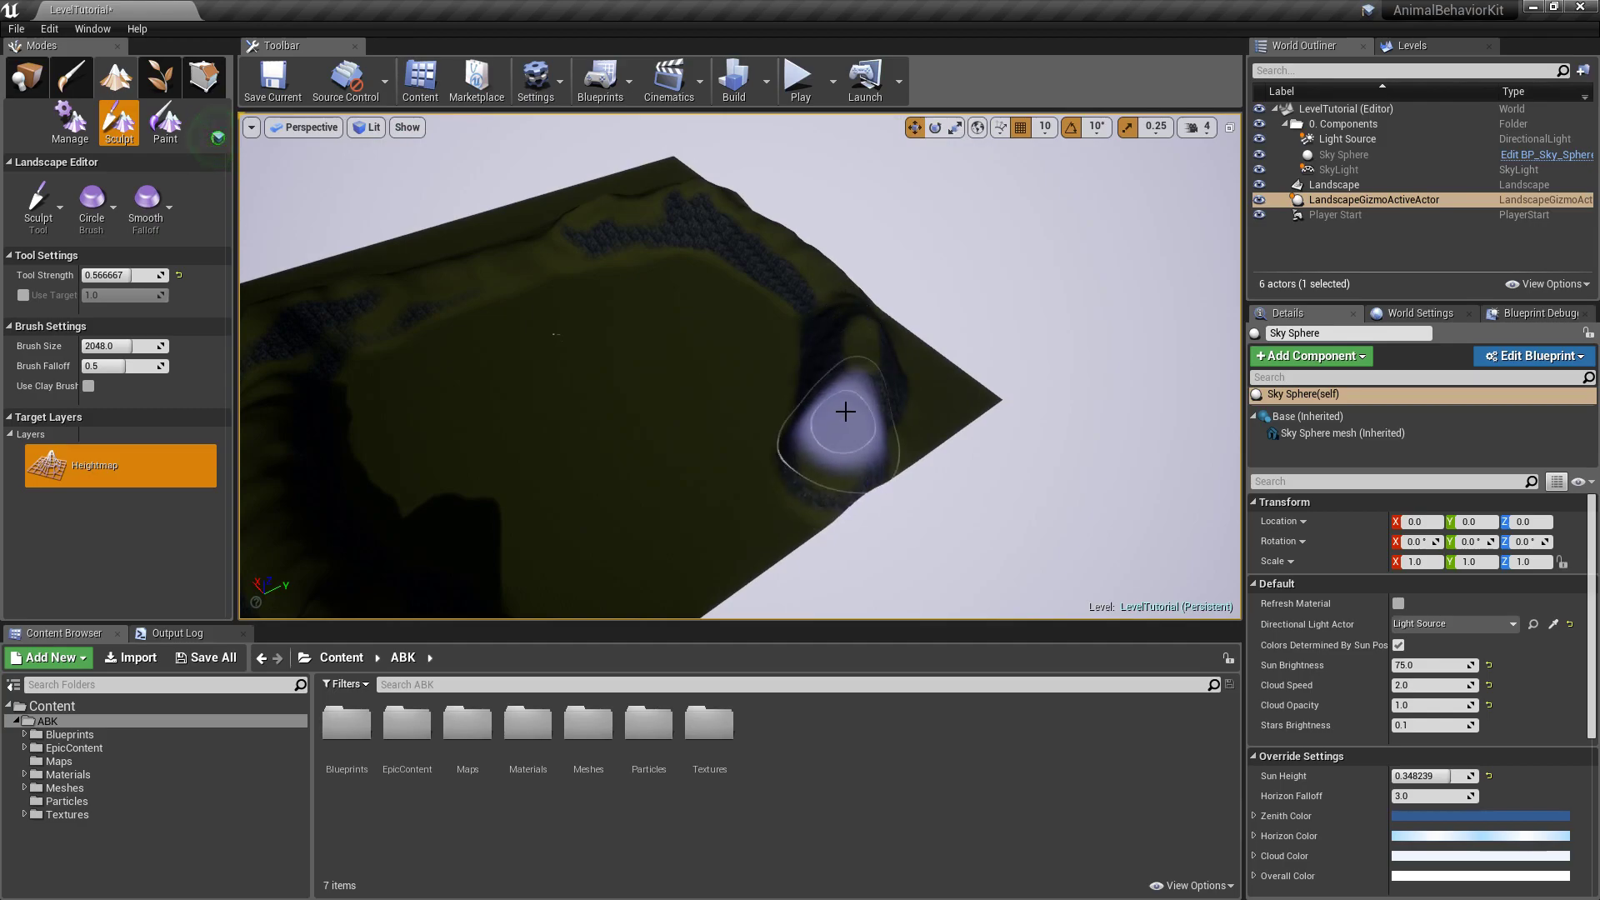
right_click_drag(884, 406, 767, 418)
mouse_move(584, 442)
left_mouse_down()
mouse_move(478, 418)
mouse_move(554, 443)
mouse_move(831, 464)
mouse_move(606, 461)
left_mouse_up()
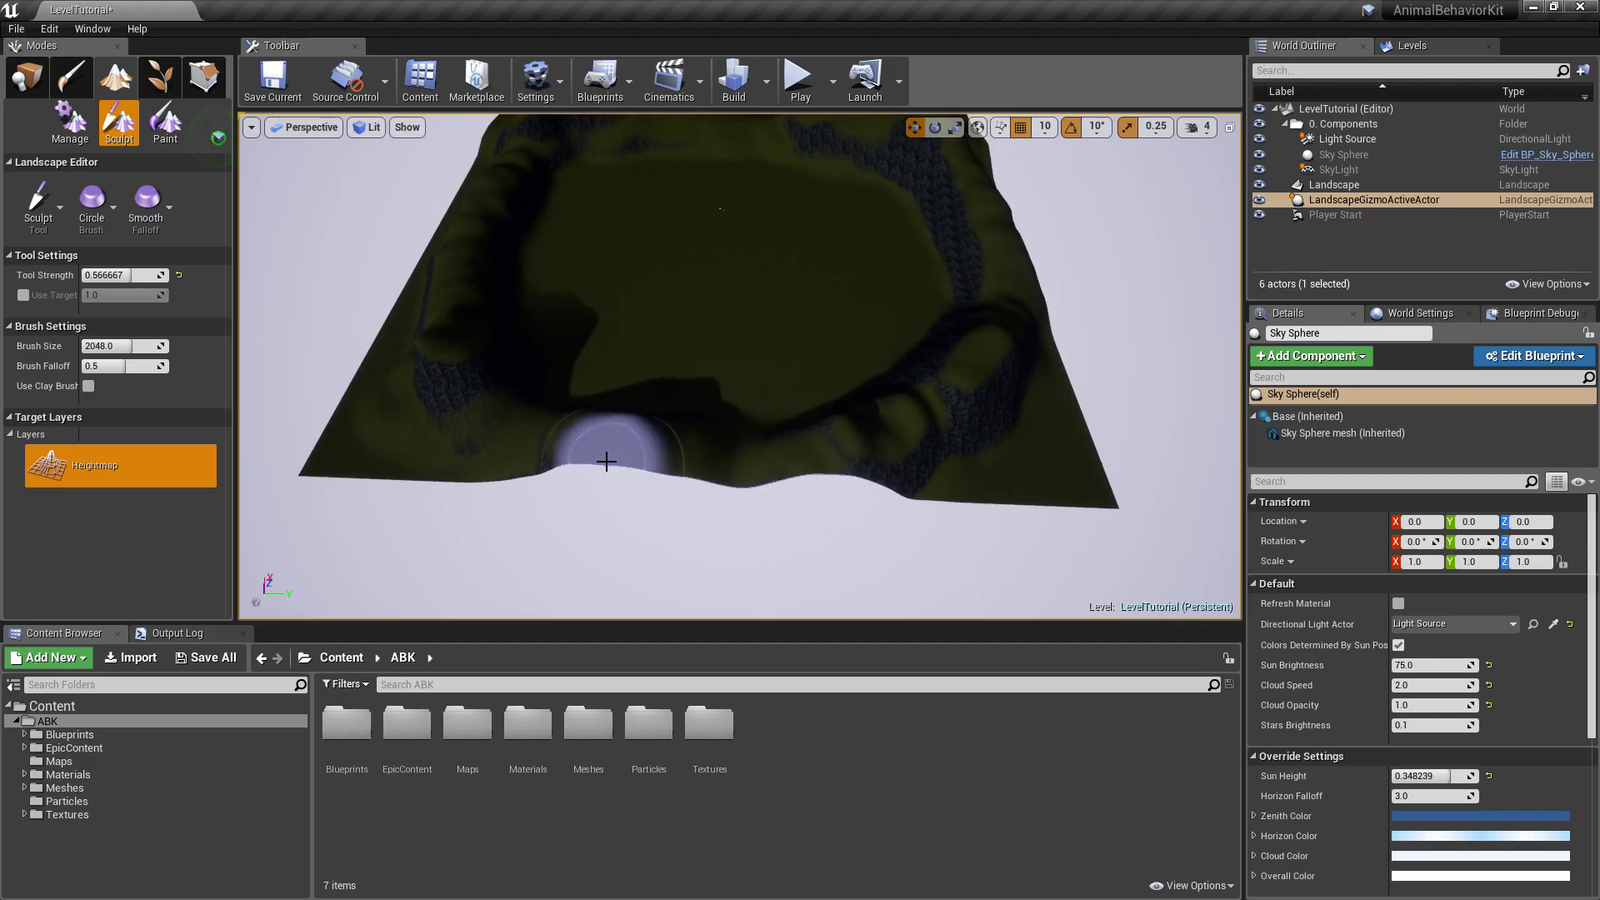
Inspect the sculpted mountain ring and its rock and grass texturing from several angles, above and inside the valley
key("w")
right_click_drag(891, 418, 975, 300)
key("w")
right_click_drag(740, 365, 1049, 366)
right_click_drag(917, 348, 792, 374)
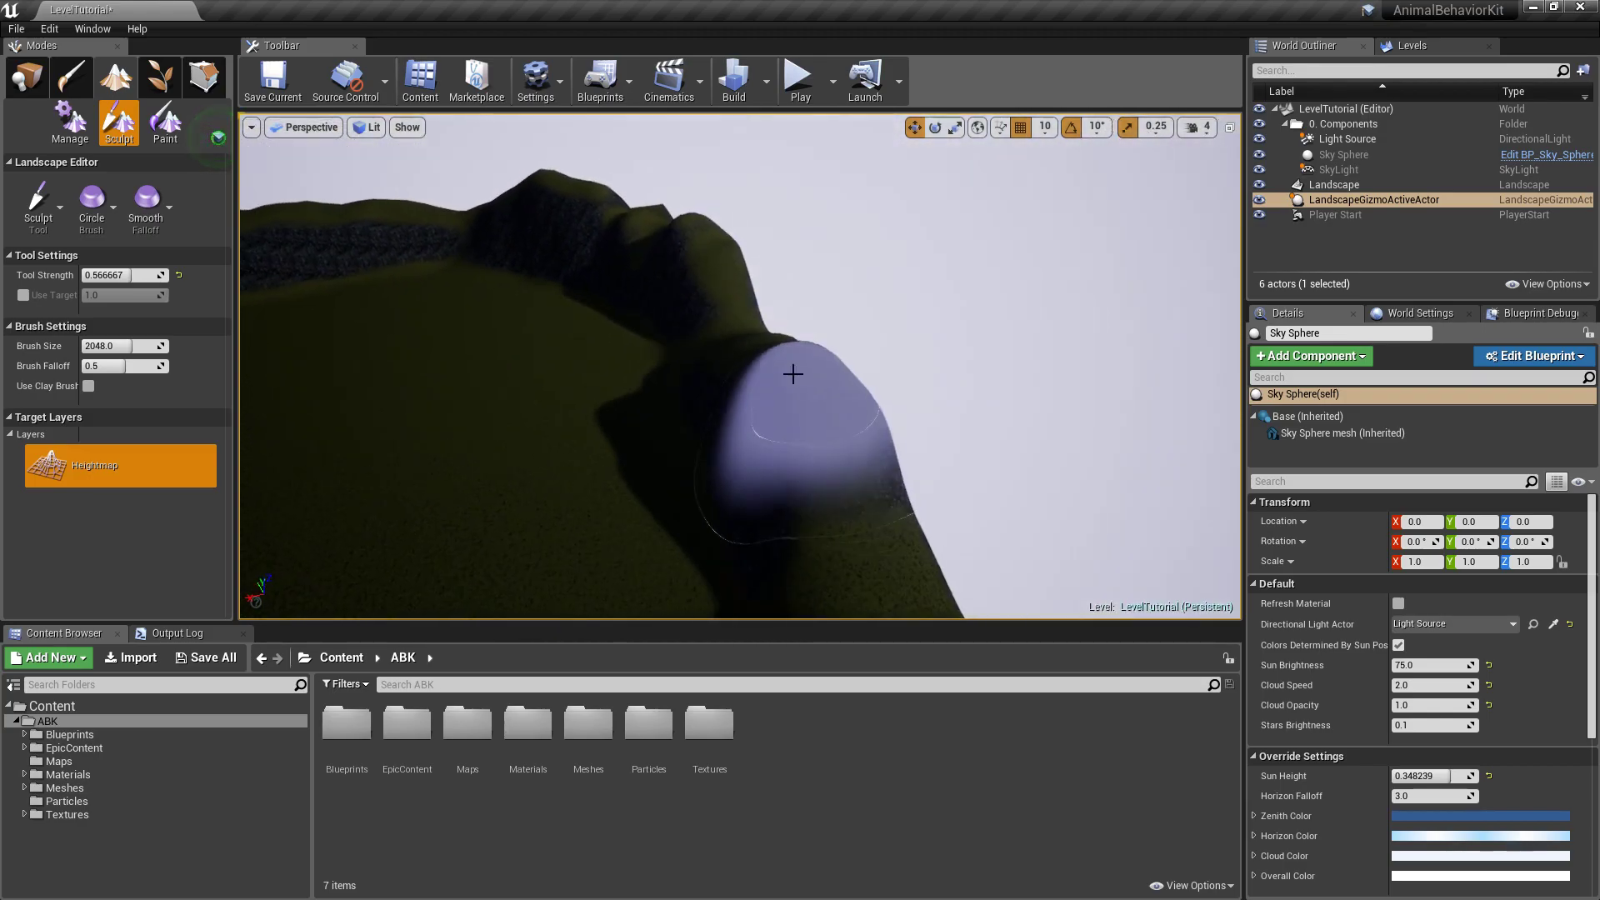
right_click_drag(997, 338, 916, 367)
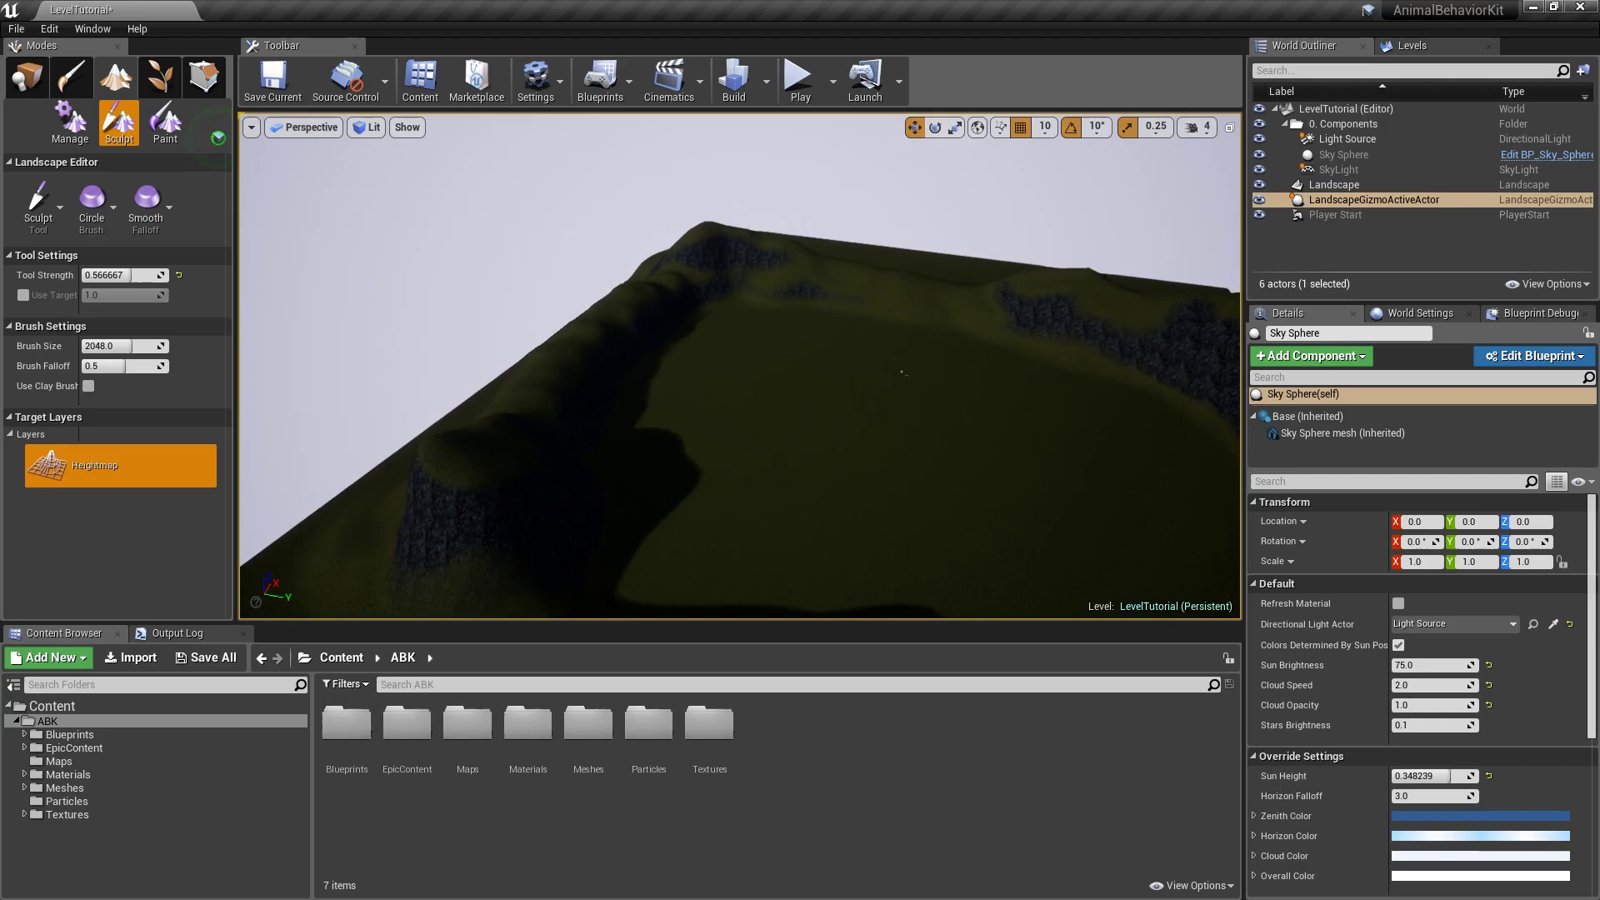
right_click_drag(728, 325, 675, 322)
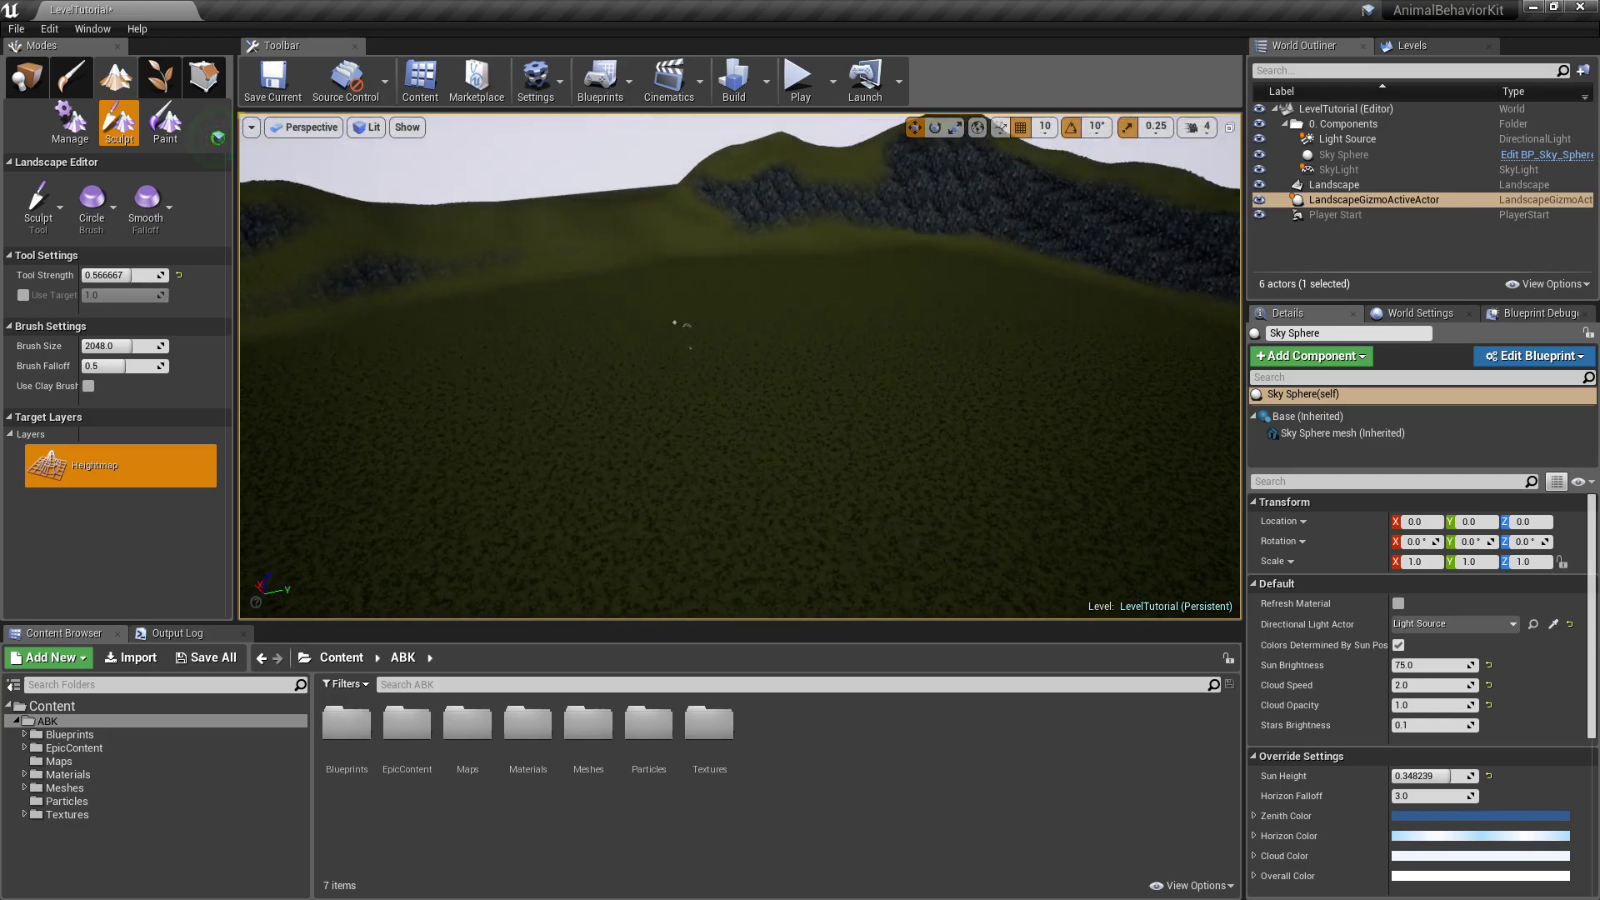
right_click_drag(547, 362, 735, 247)
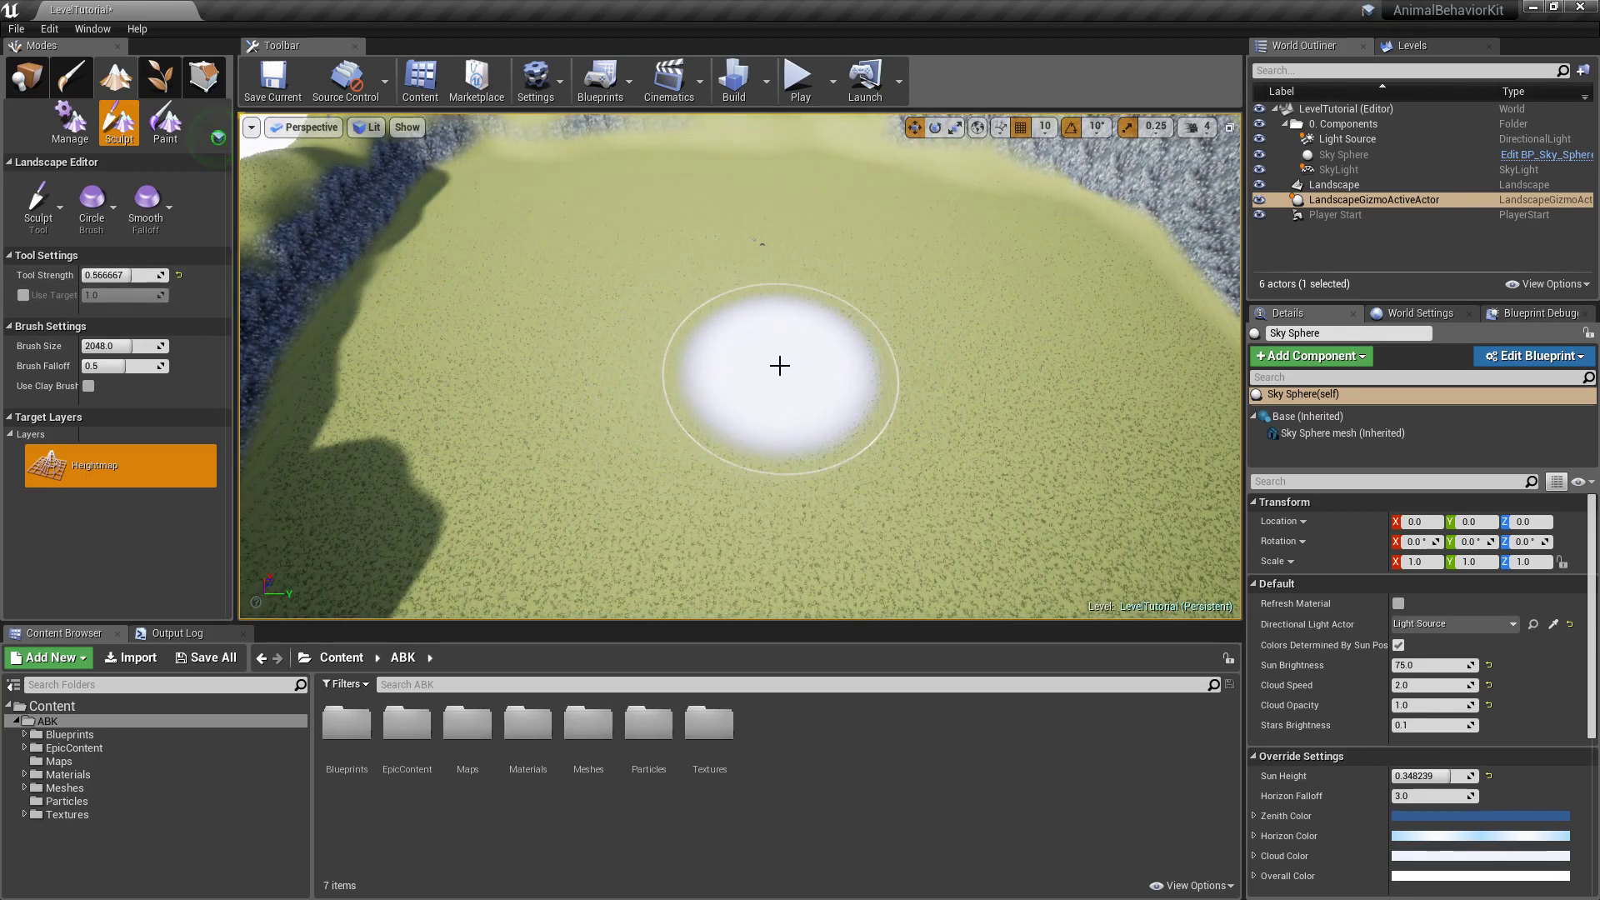
Carve an elongated sandy basin into the flat centre of the valley with the landscape Sculpt tool
left_click_drag(742, 377, 968, 451)
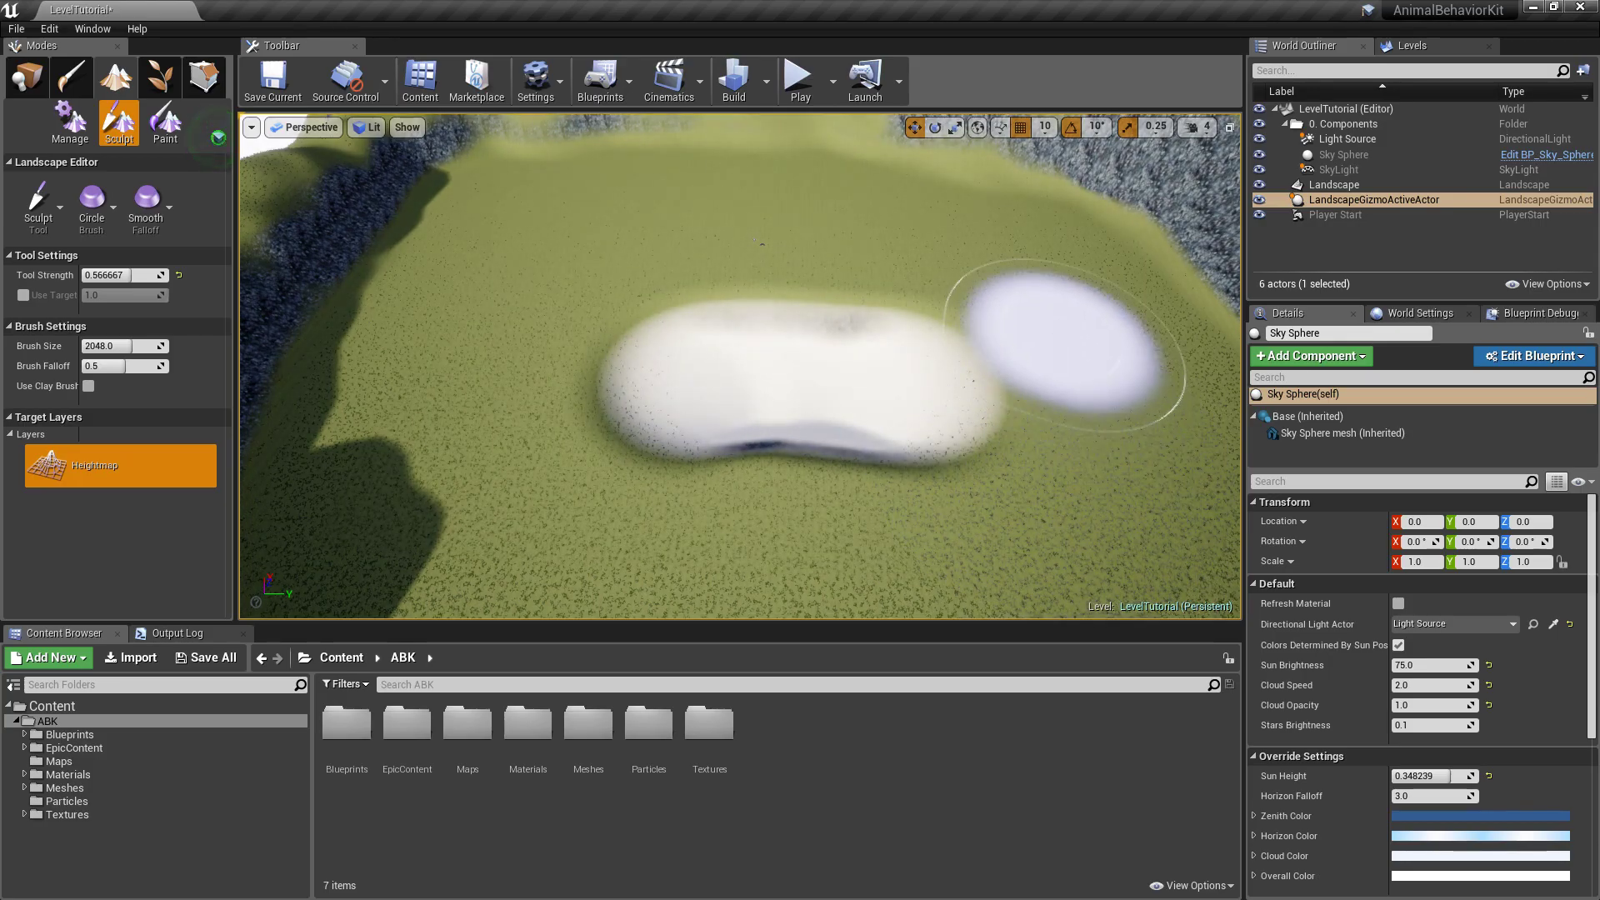
mouse_move(1064, 345)
right_mouse_down()
mouse_move(1116, 258)
mouse_move(1162, 271)
mouse_move(933, 271)
right_mouse_up()
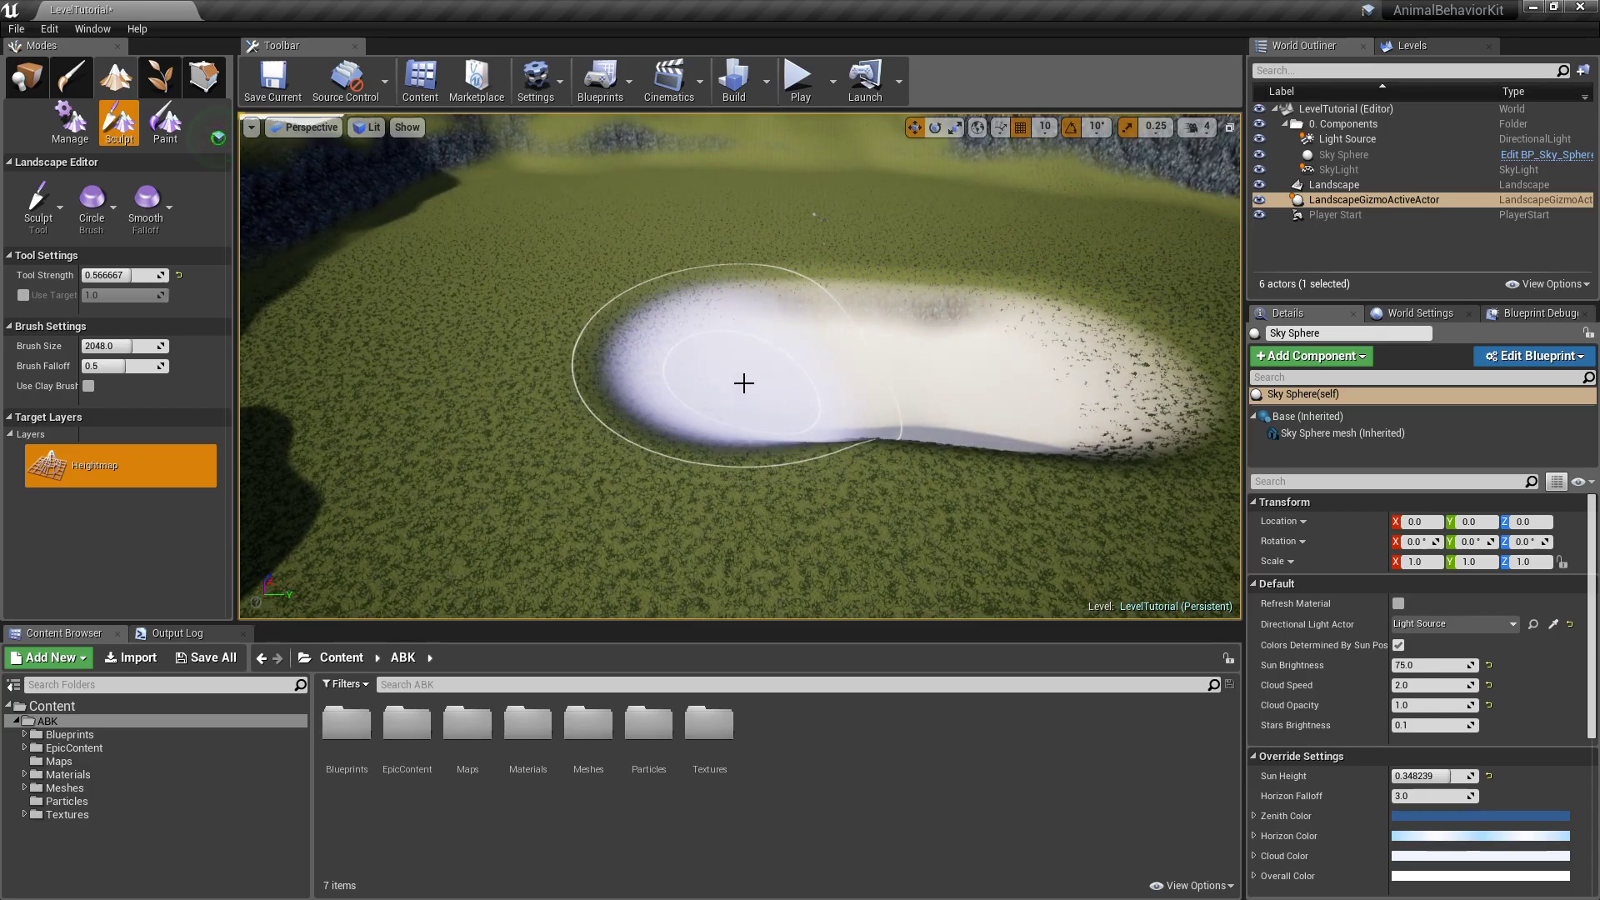
mouse_move(744, 383)
right_mouse_down()
mouse_move(792, 375)
mouse_move(933, 433)
mouse_move(1041, 417)
mouse_move(1074, 433)
right_mouse_up()
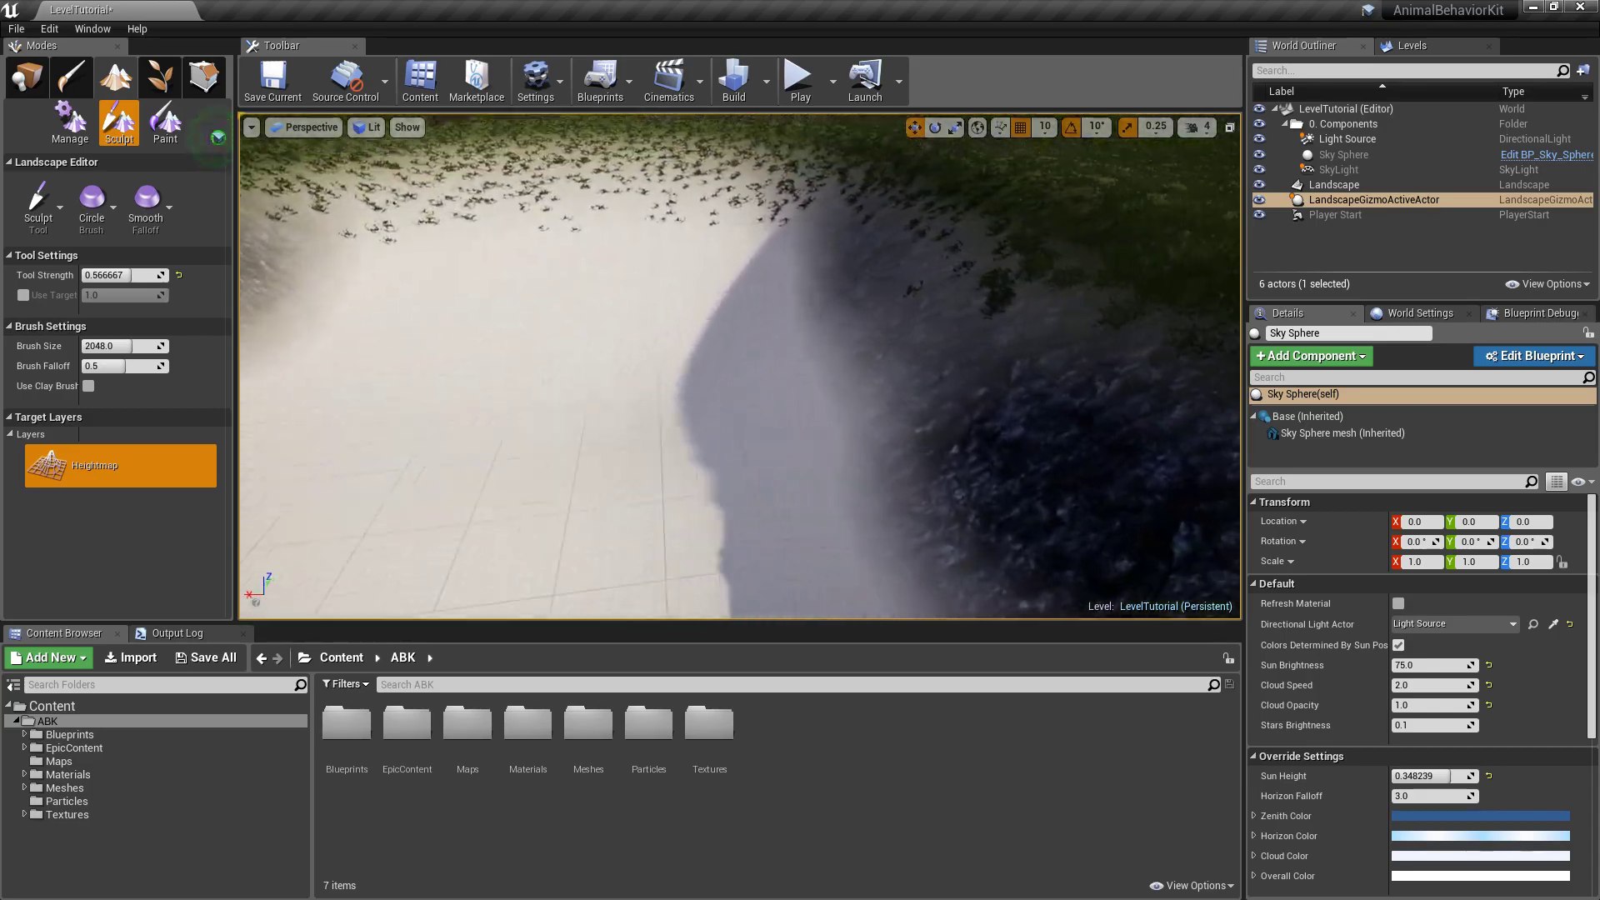
mouse_move(841, 370)
right_mouse_down()
mouse_move(825, 359)
mouse_move(875, 246)
right_mouse_up()
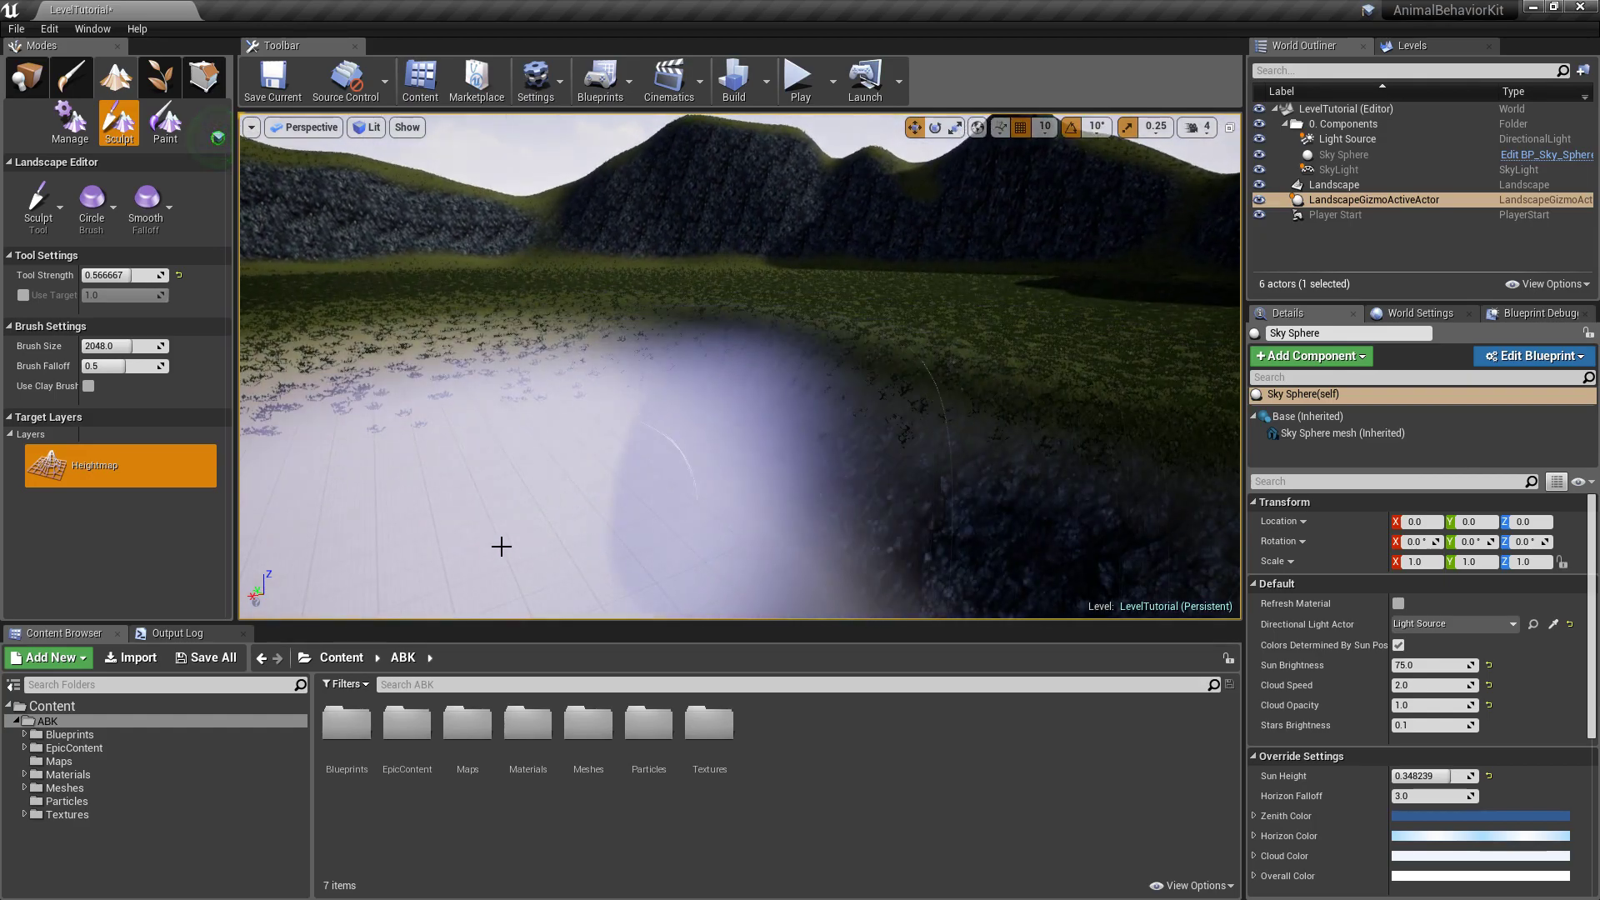
mouse_move(792, 375)
right_mouse_down()
mouse_move(725, 375)
mouse_move(749, 400)
mouse_move(825, 375)
mouse_move(892, 417)
mouse_move(825, 375)
mouse_move(824, 425)
mouse_move(797, 350)
mouse_move(883, 353)
mouse_move(818, 292)
mouse_move(742, 350)
mouse_move(319, 166)
right_mouse_up()
key("s")
right_click_drag(555, 239, 654, 213)
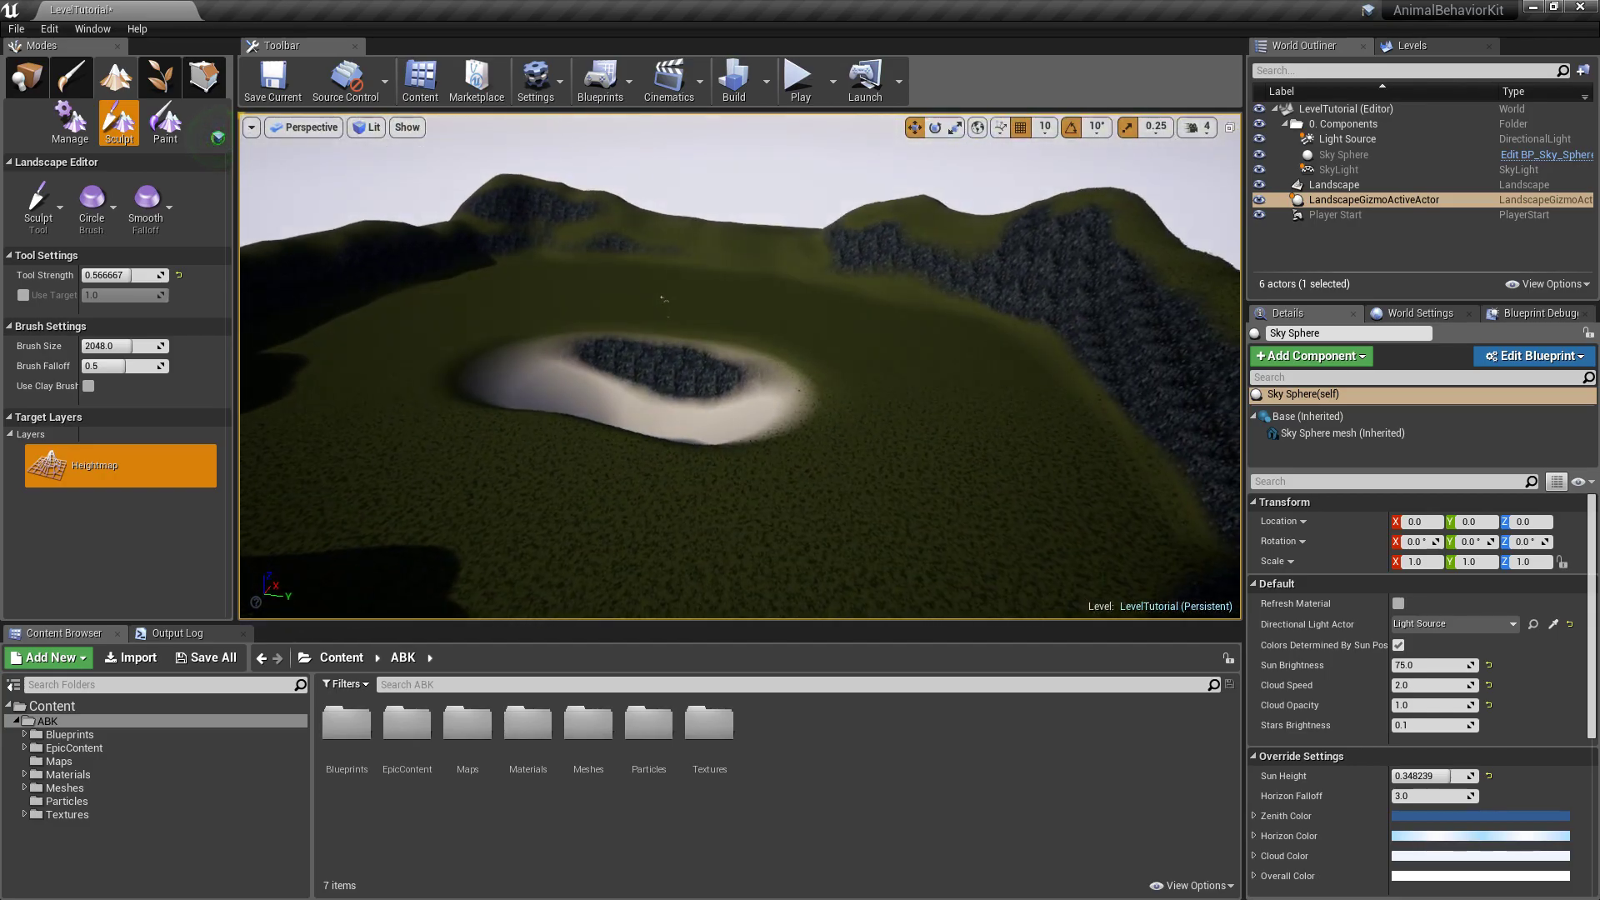
Leave landscape sculpting for actor placement, save all changes, and look over the basin from near and far
left_click(22, 84)
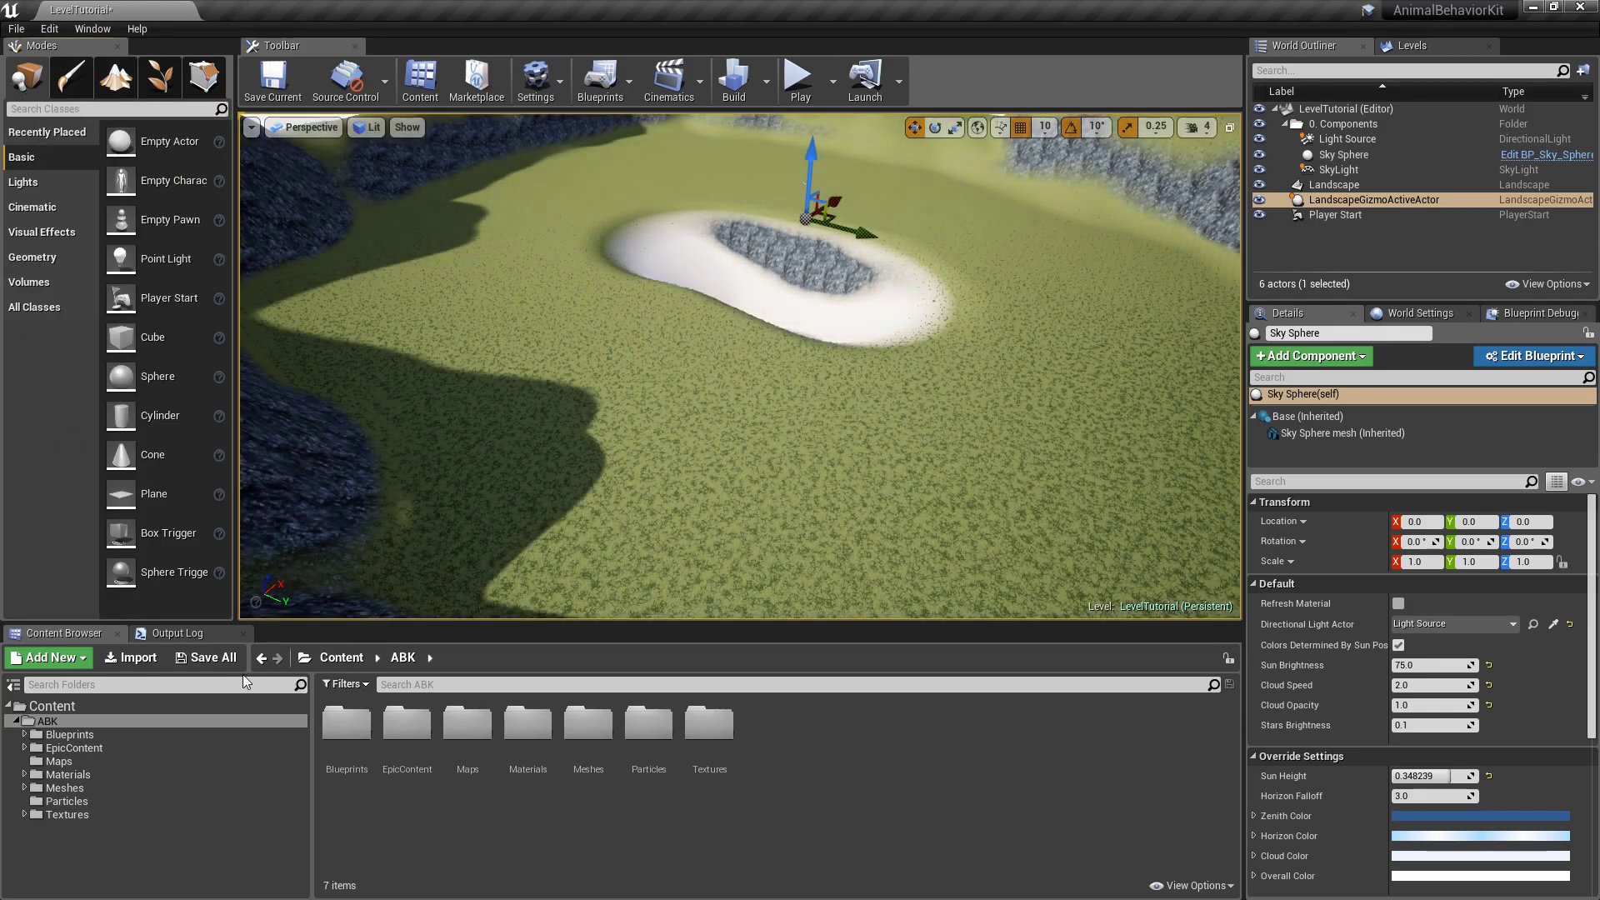
left_click(206, 657)
left_click(950, 619)
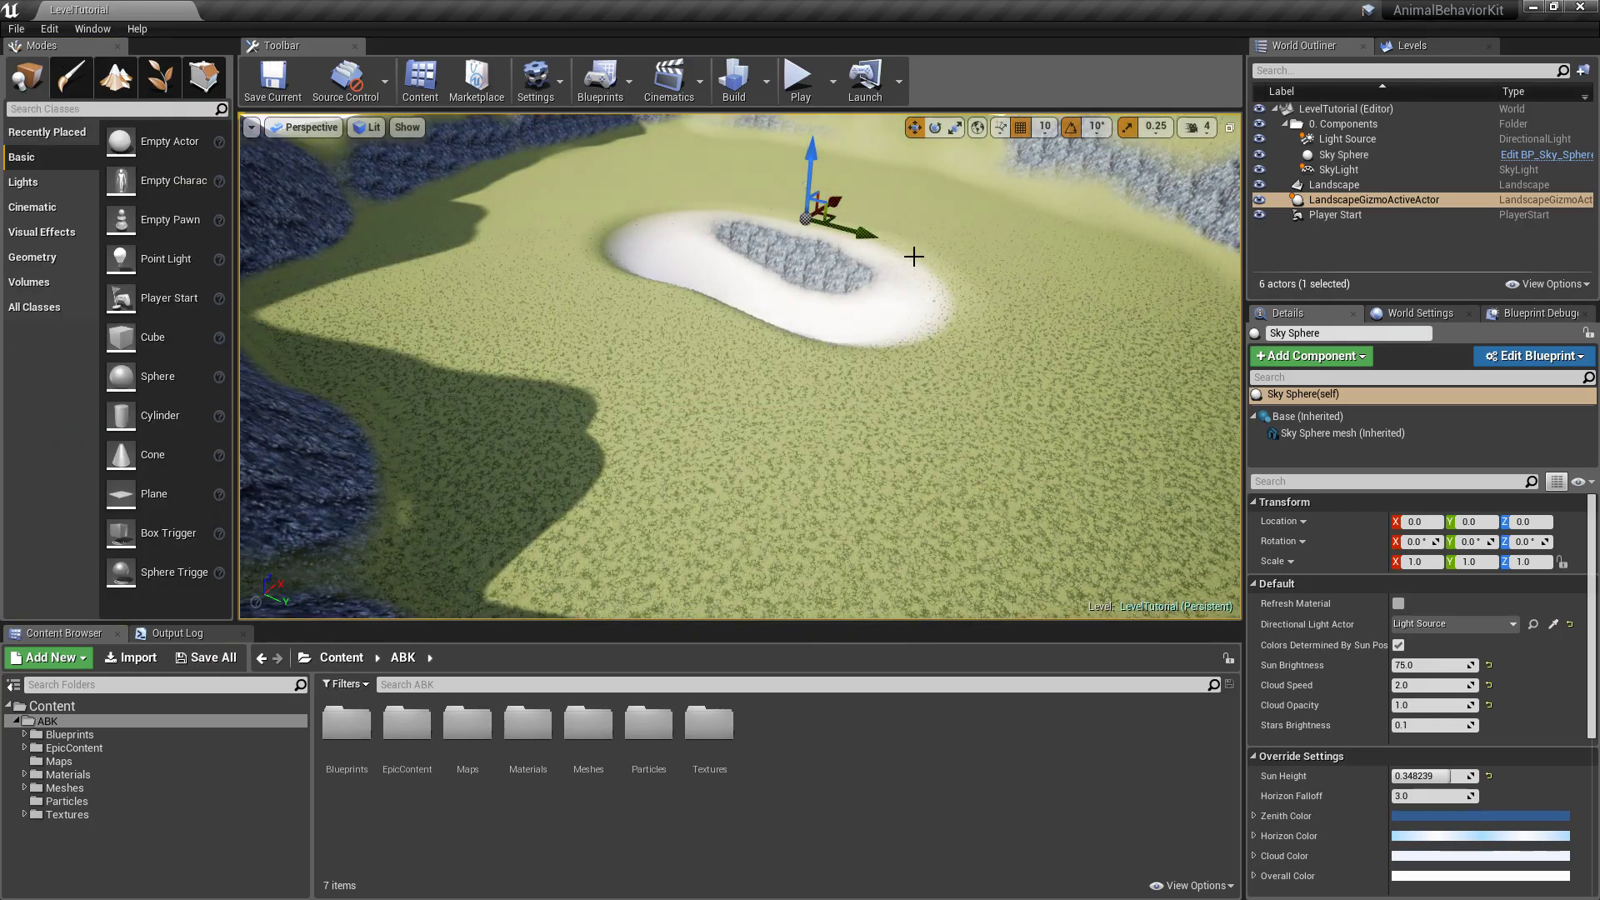
scroll(913, 256, "down", 5)
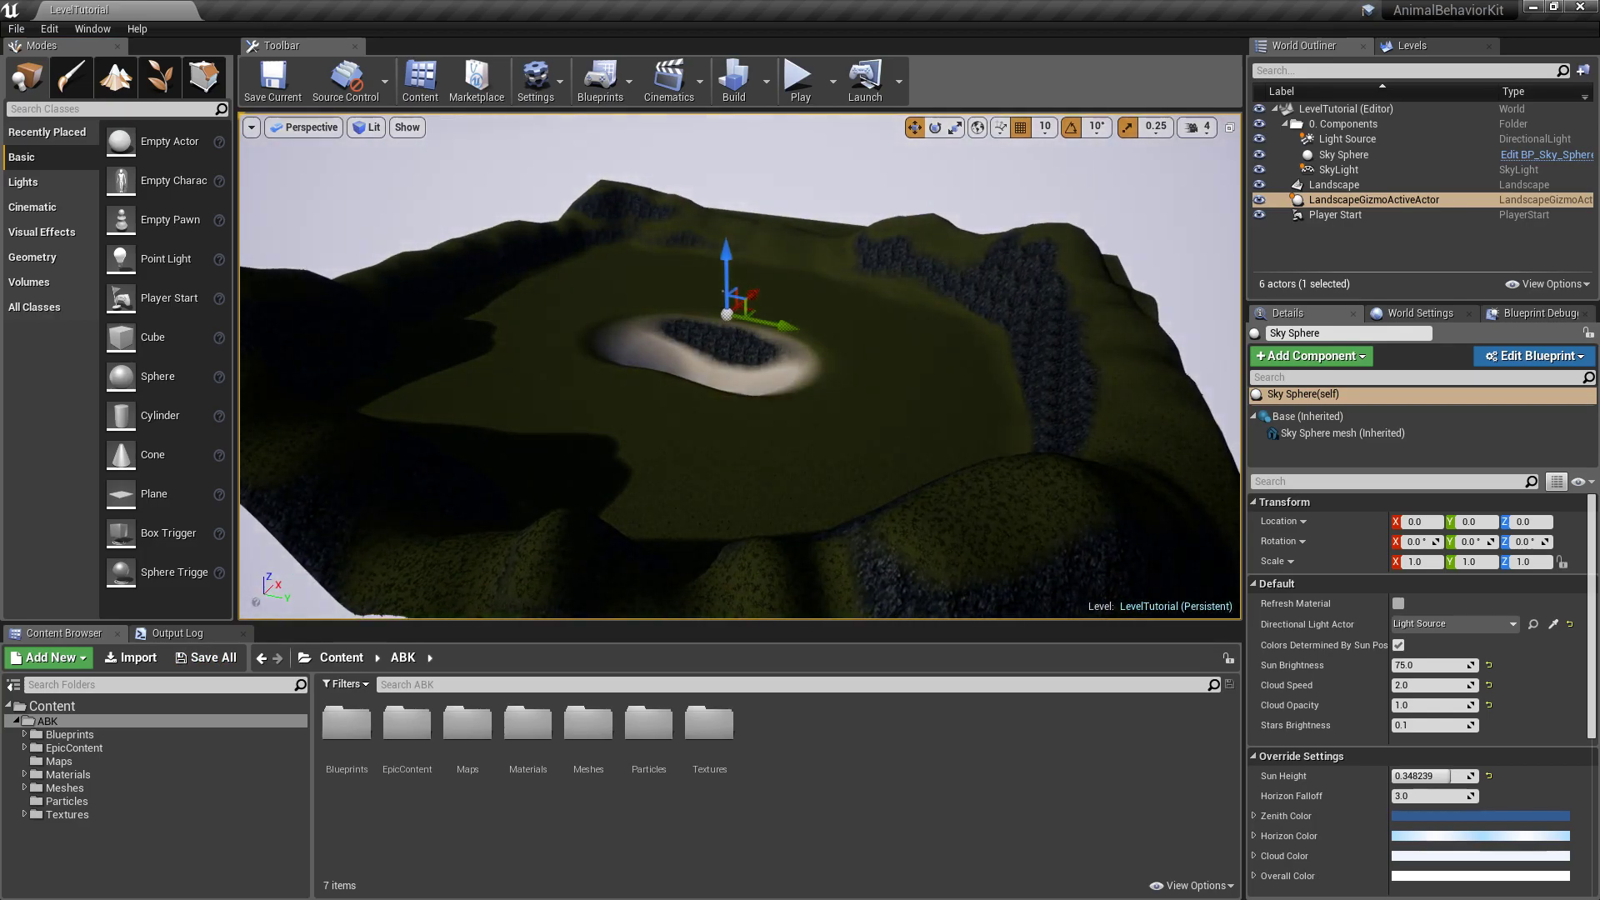
scroll(703, 279, "up", 10)
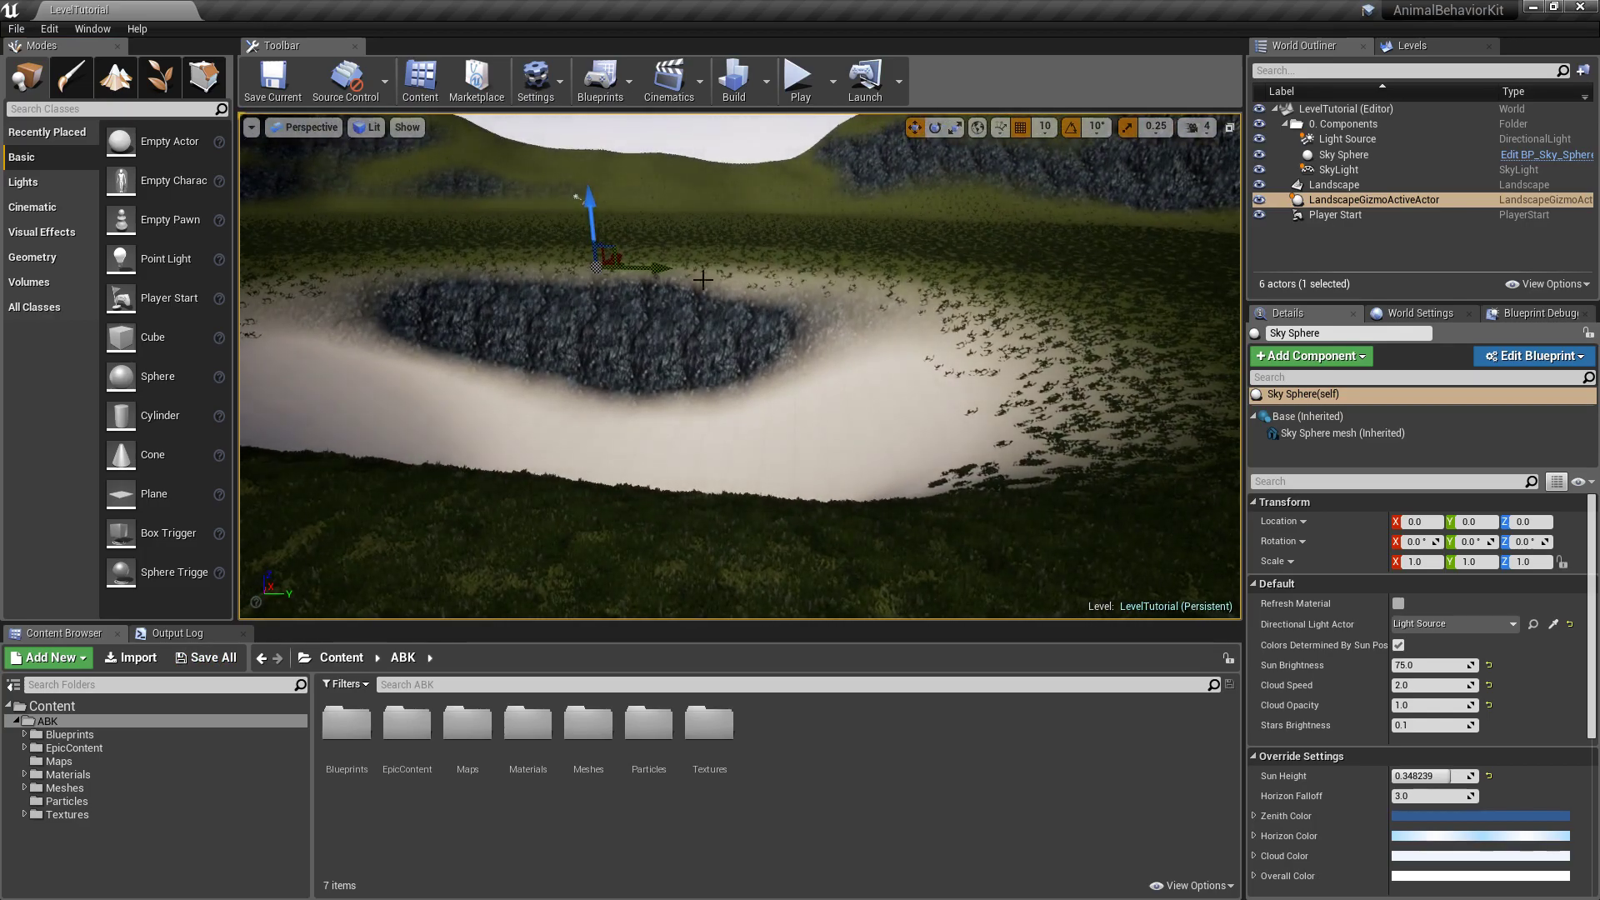
scroll(857, 368, "down", 10)
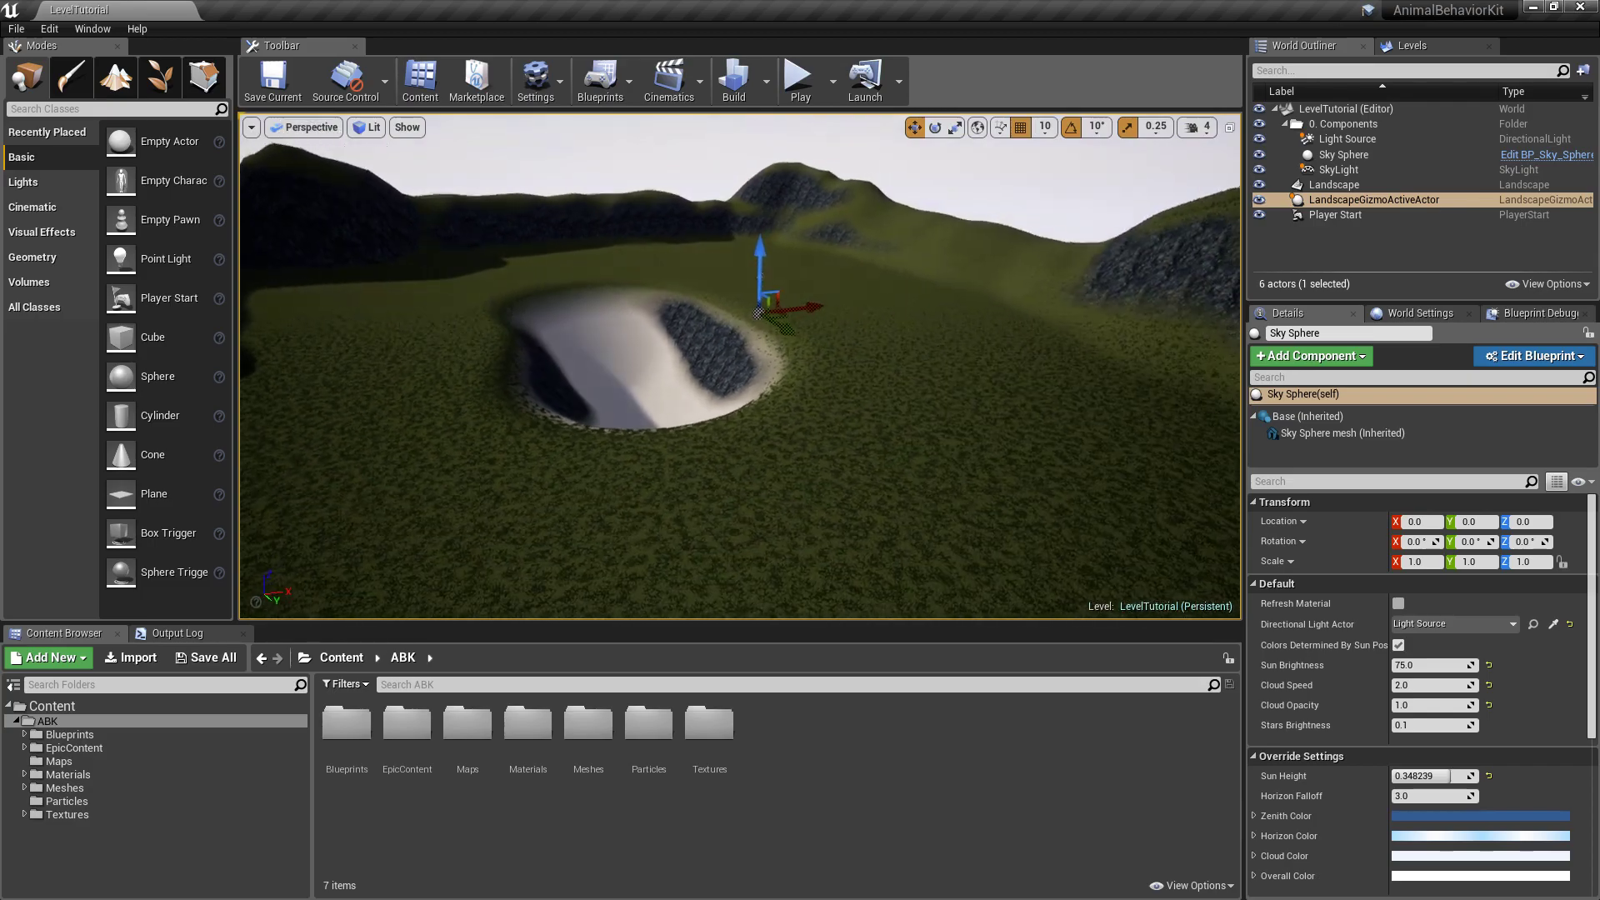
left_click(893, 318)
Switch to PowerPoint and review the Tutorial Series Coverage items on auto-material, water and foliage
key("alt+Tab")
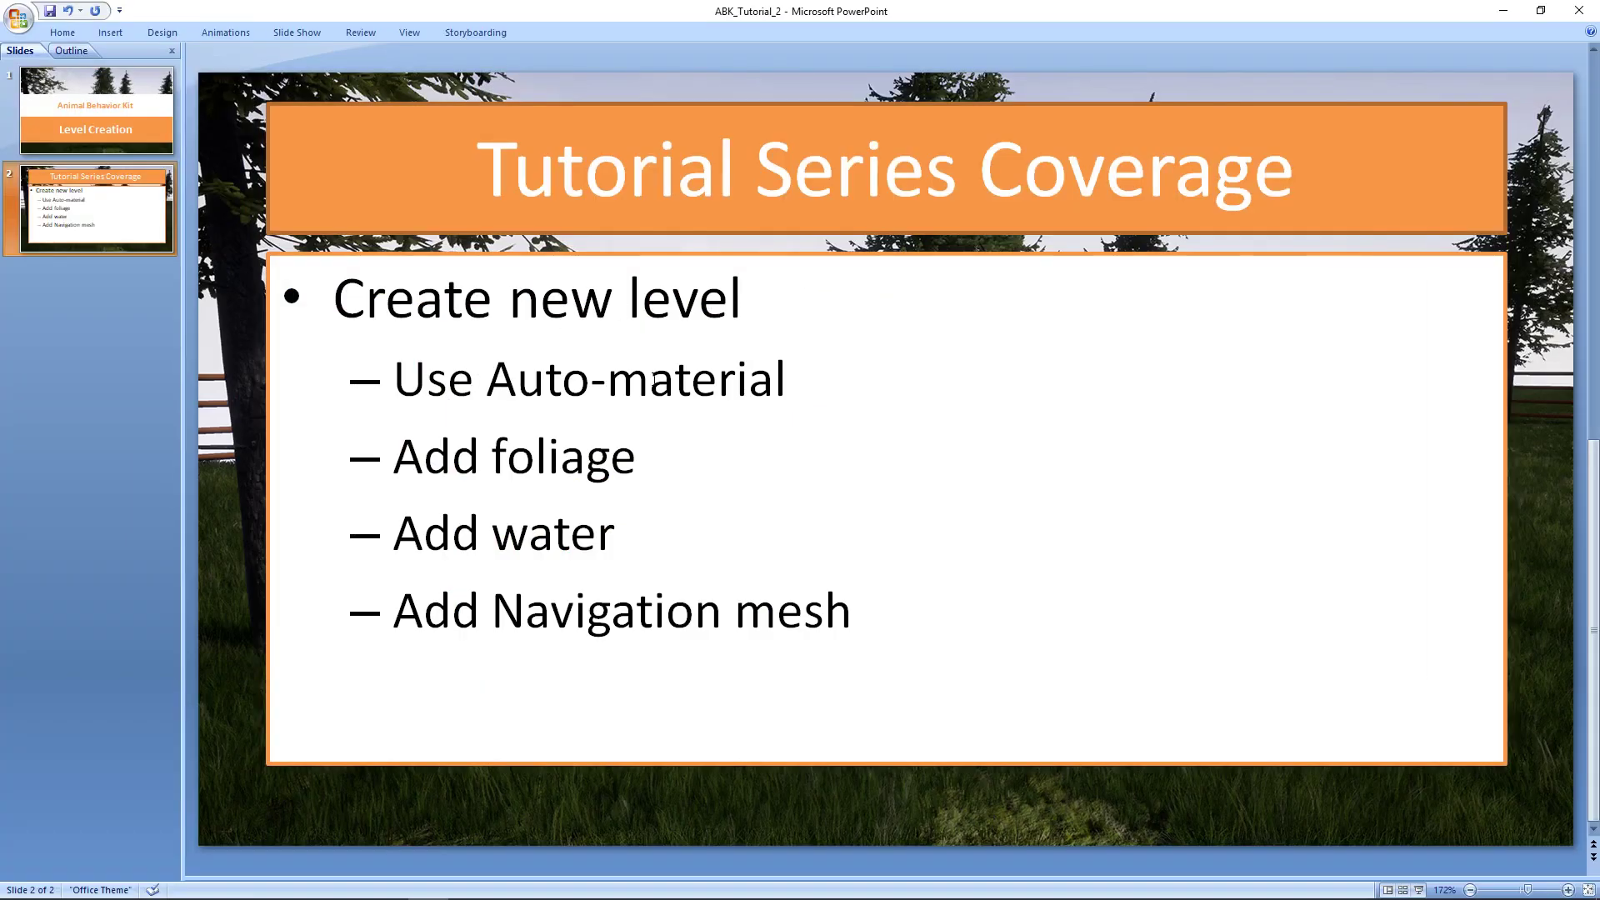
left_click_drag(765, 369, 452, 372)
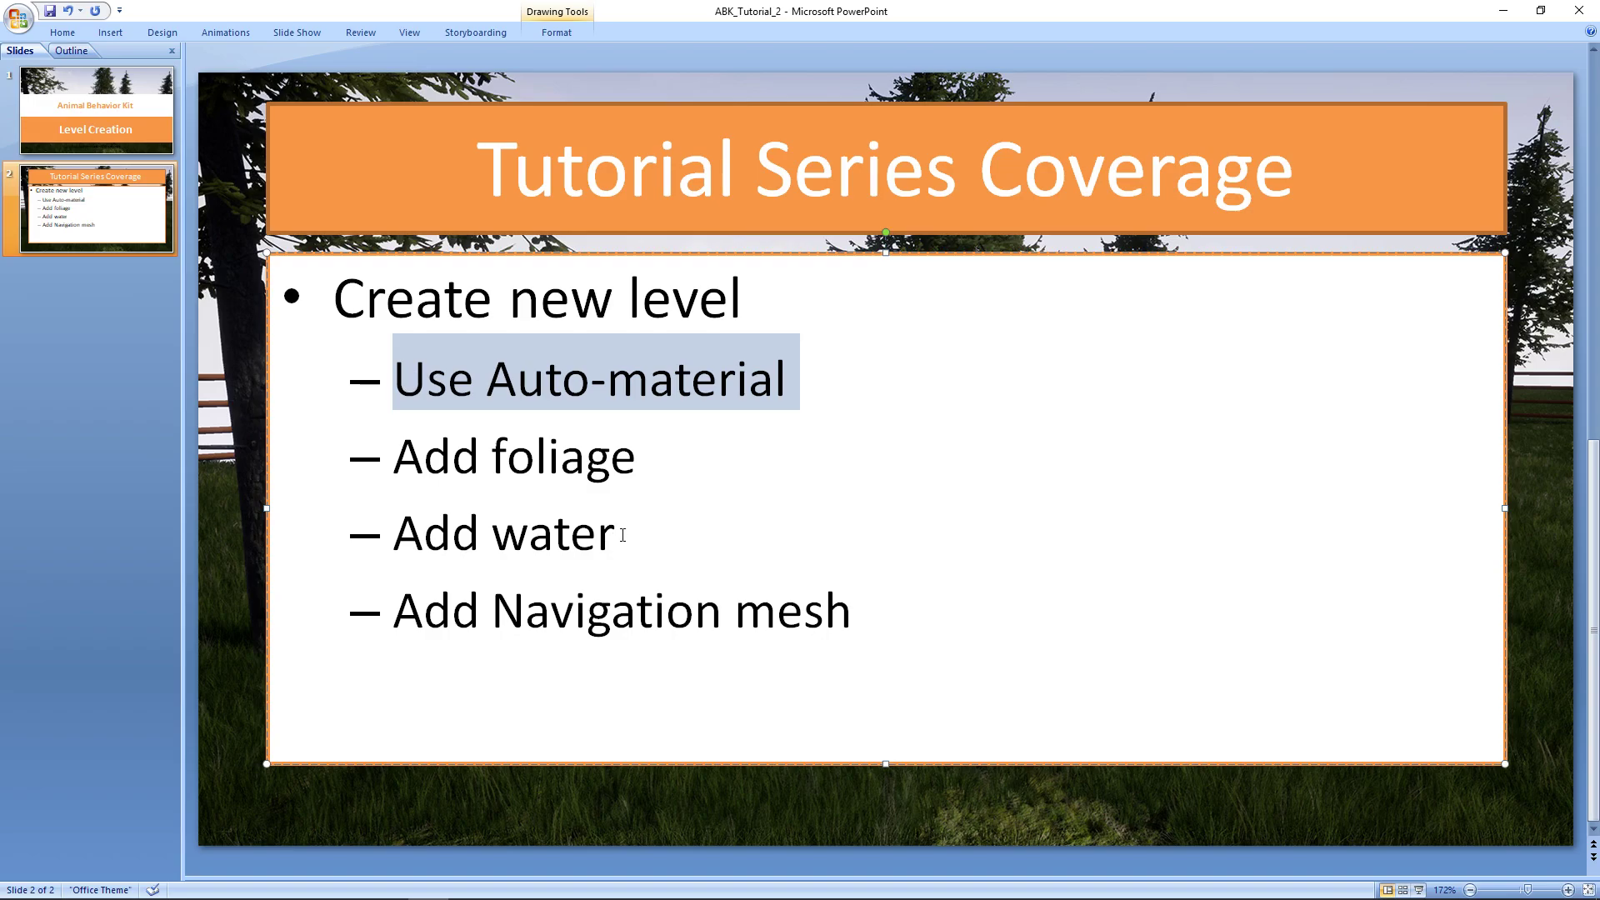
left_click_drag(623, 535, 398, 534)
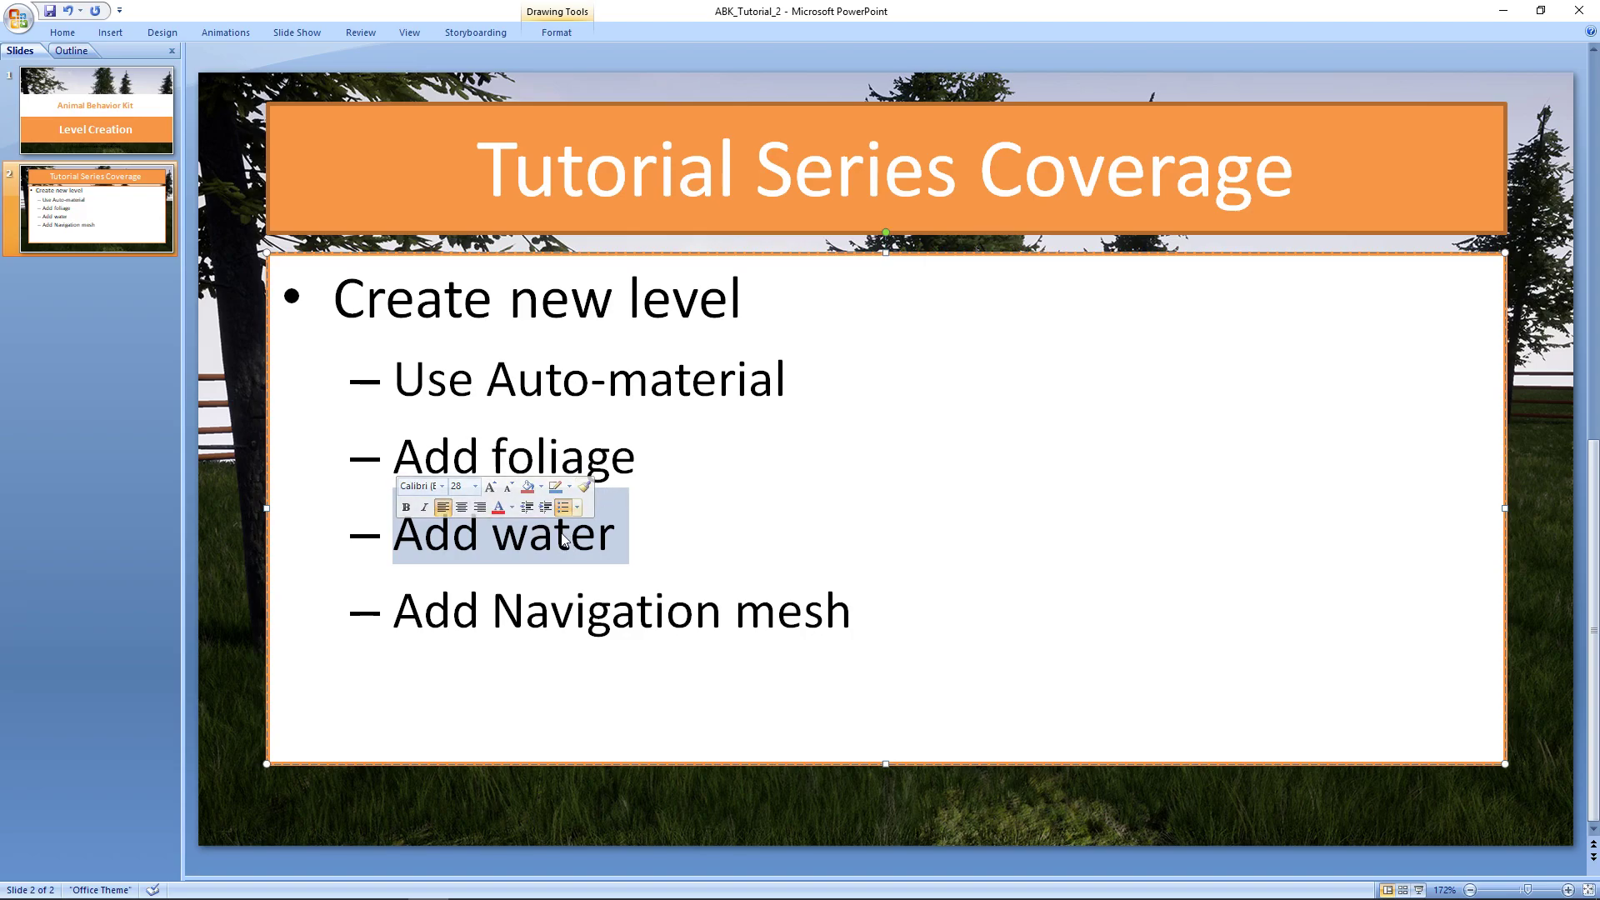
left_click_drag(647, 456, 442, 459)
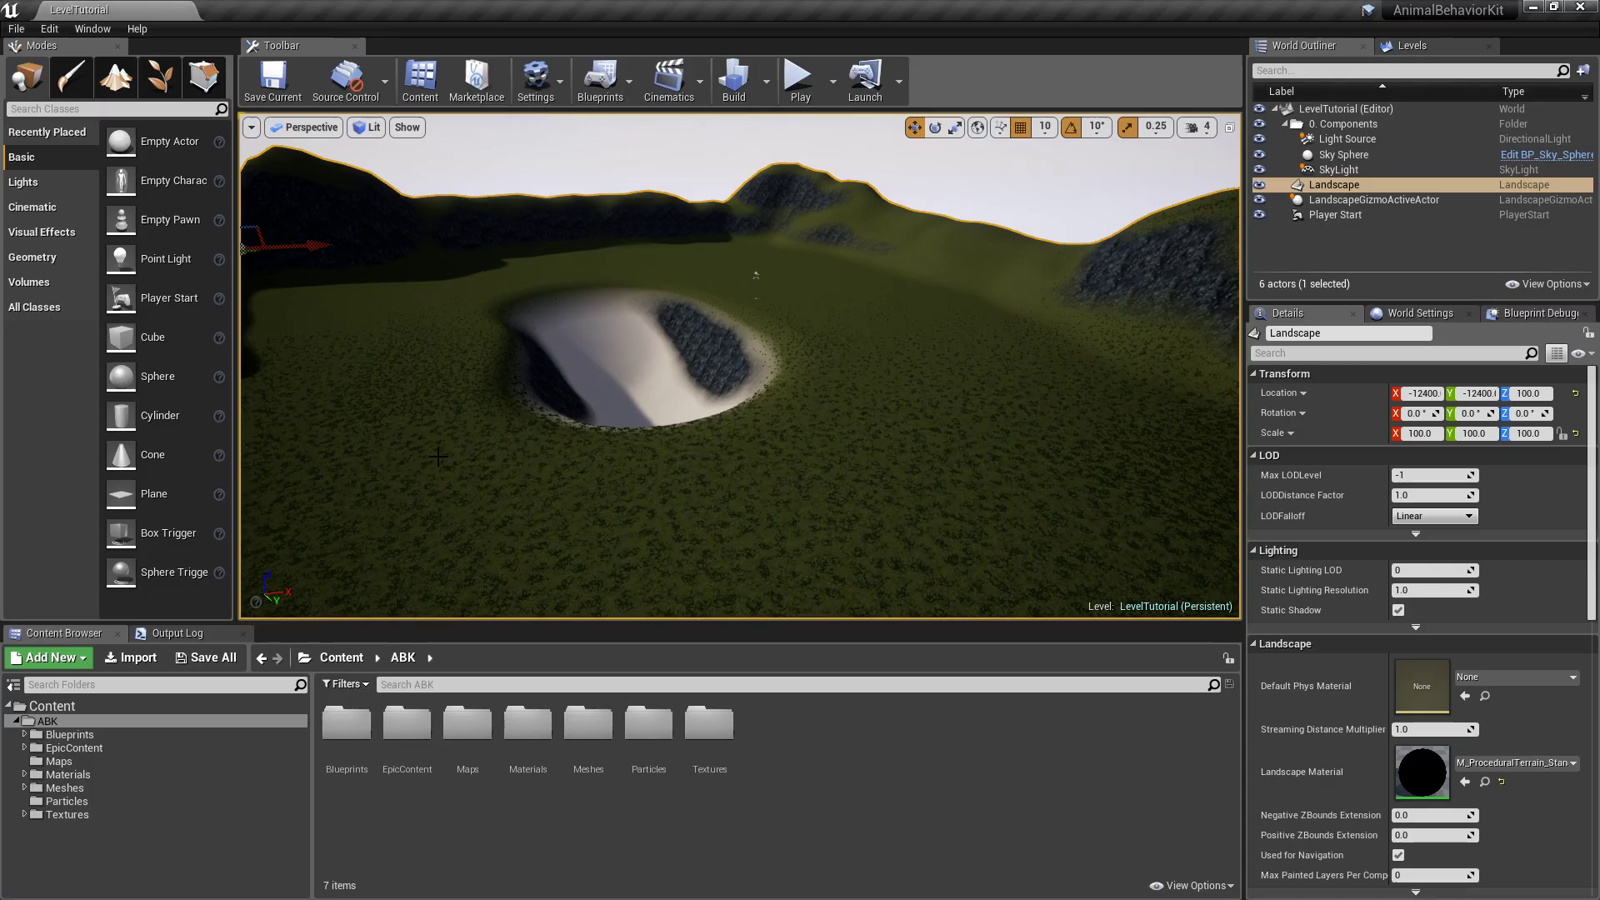
Return to the level editor and open the ABK/EpicContent/Meshes/Environment asset folder
key("s")
right_click_drag(877, 369, 857, 370)
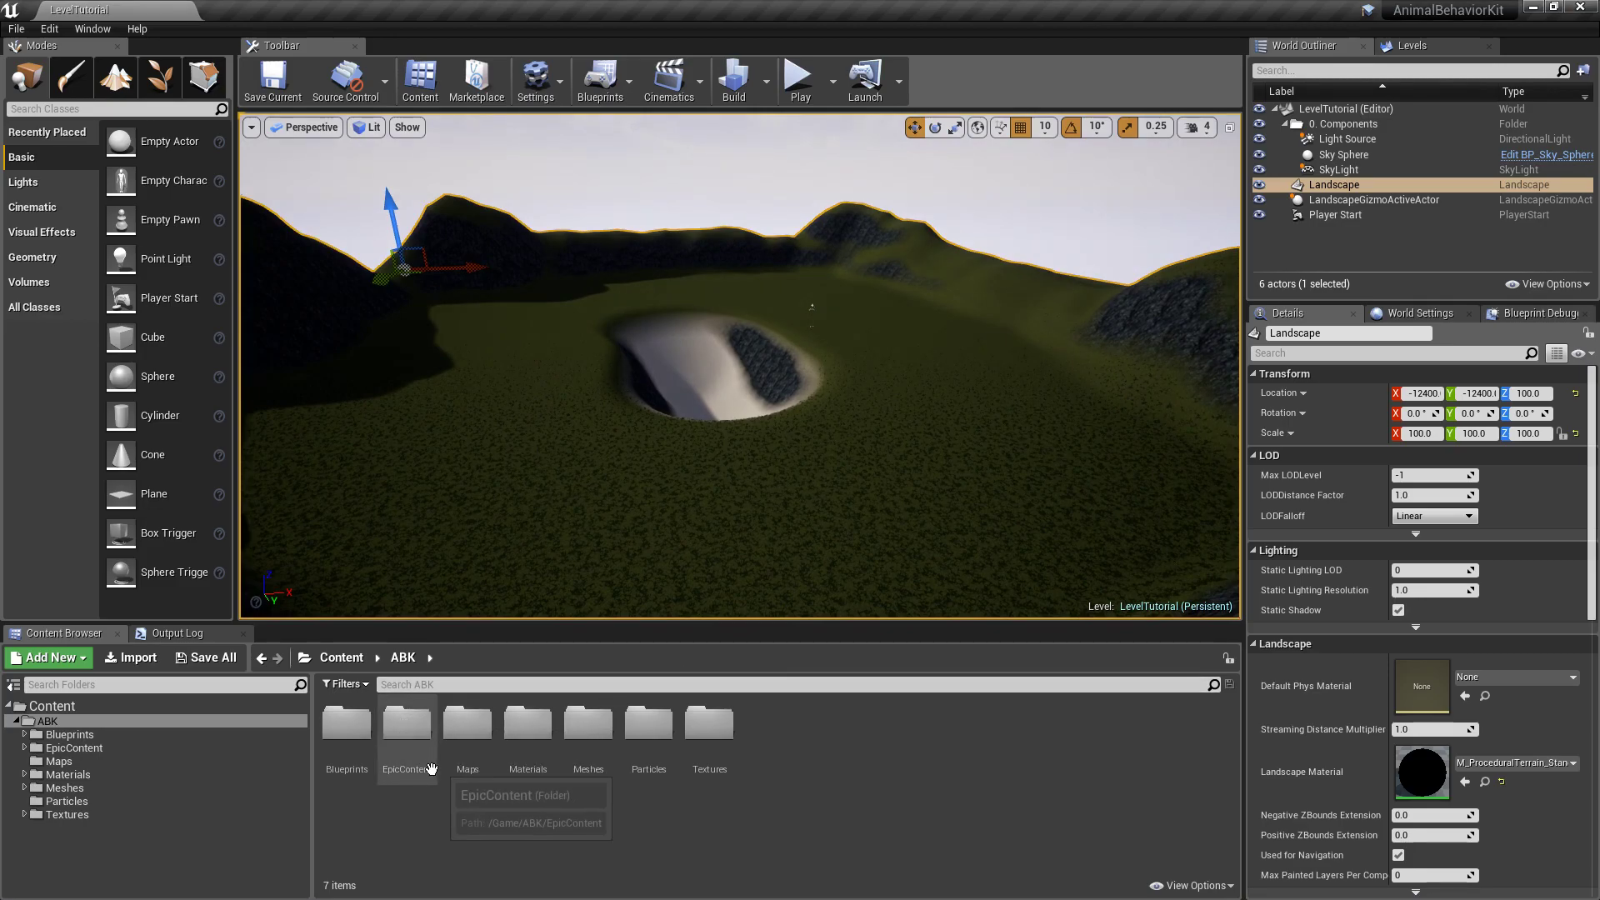
double_click(422, 726)
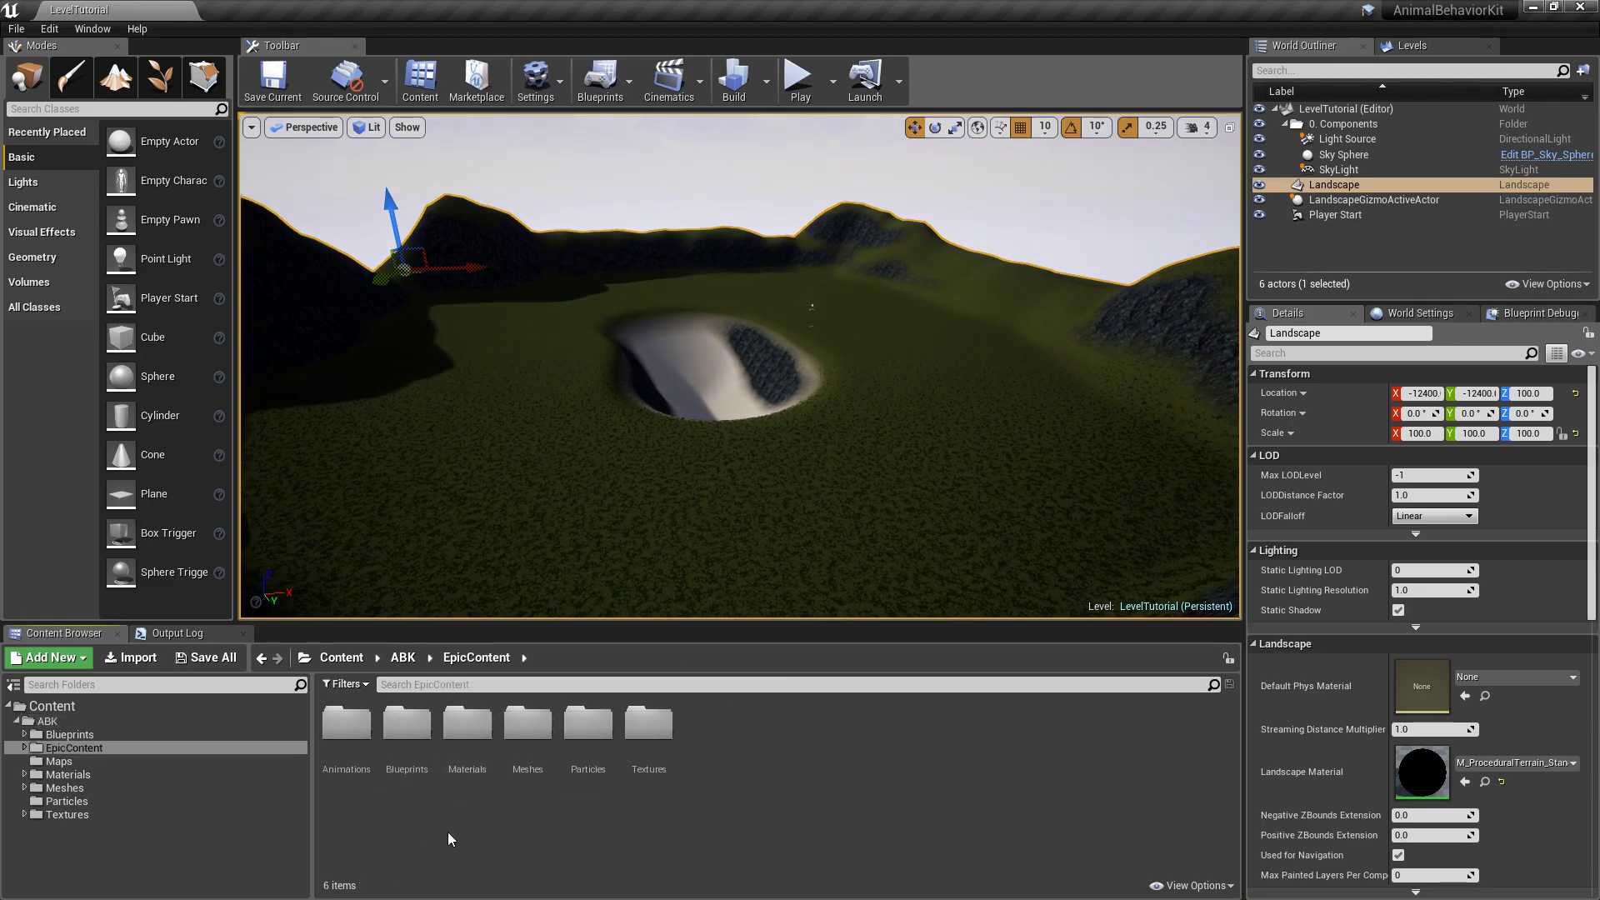
double_click(527, 723)
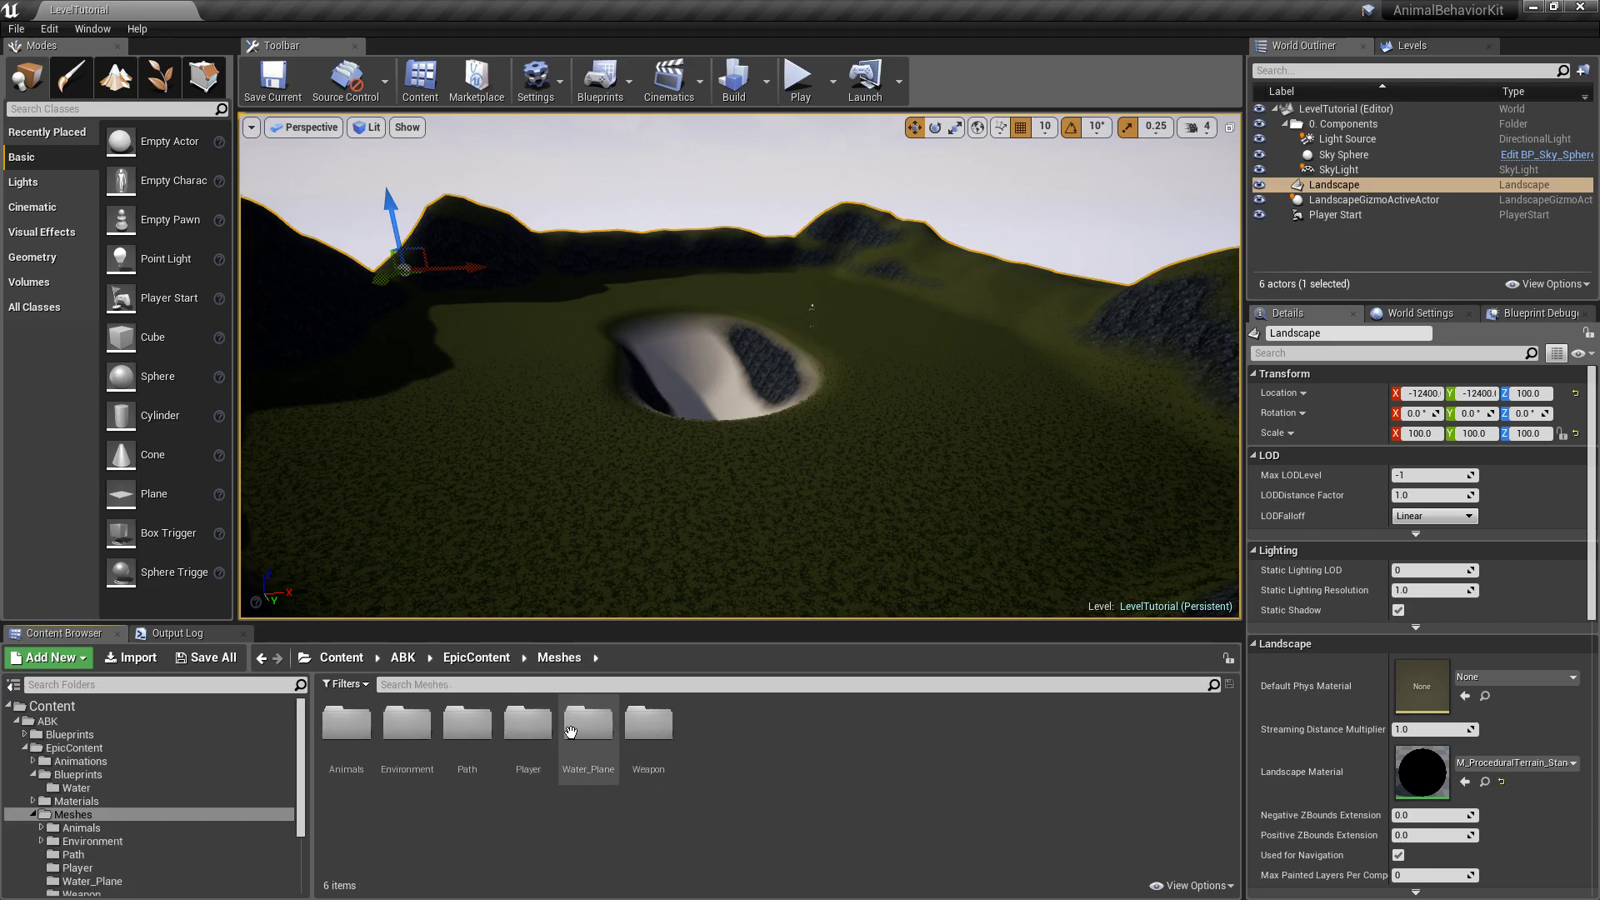
double_click(417, 730)
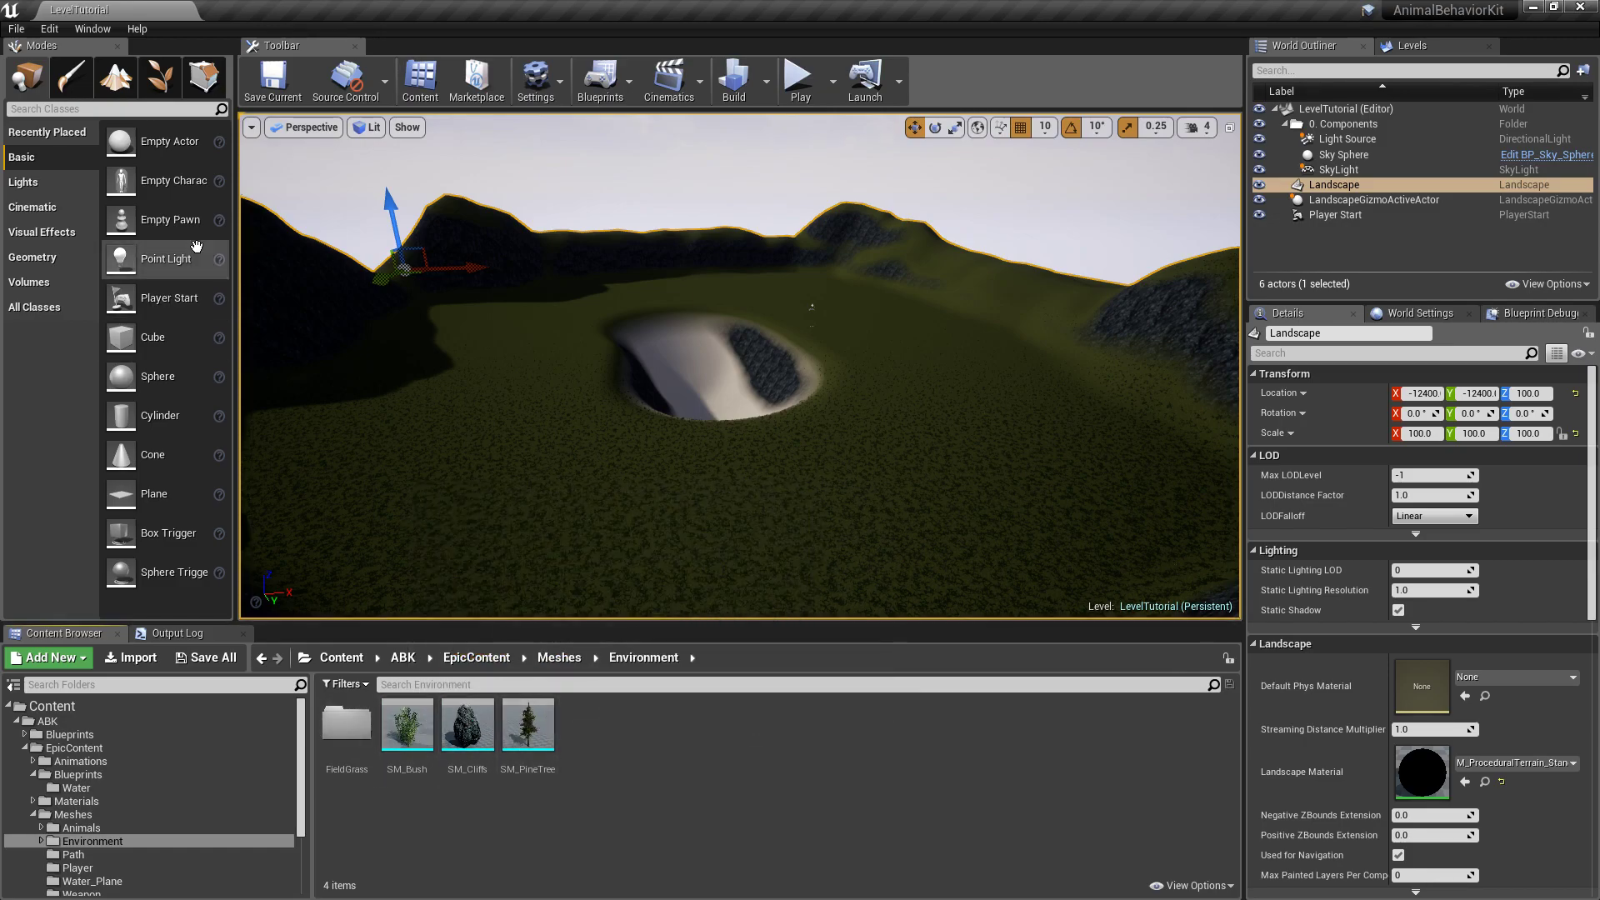
Enter Foliage mode and add the SM_PineTree and SM_Bush meshes as foliage types
left_click(117, 80)
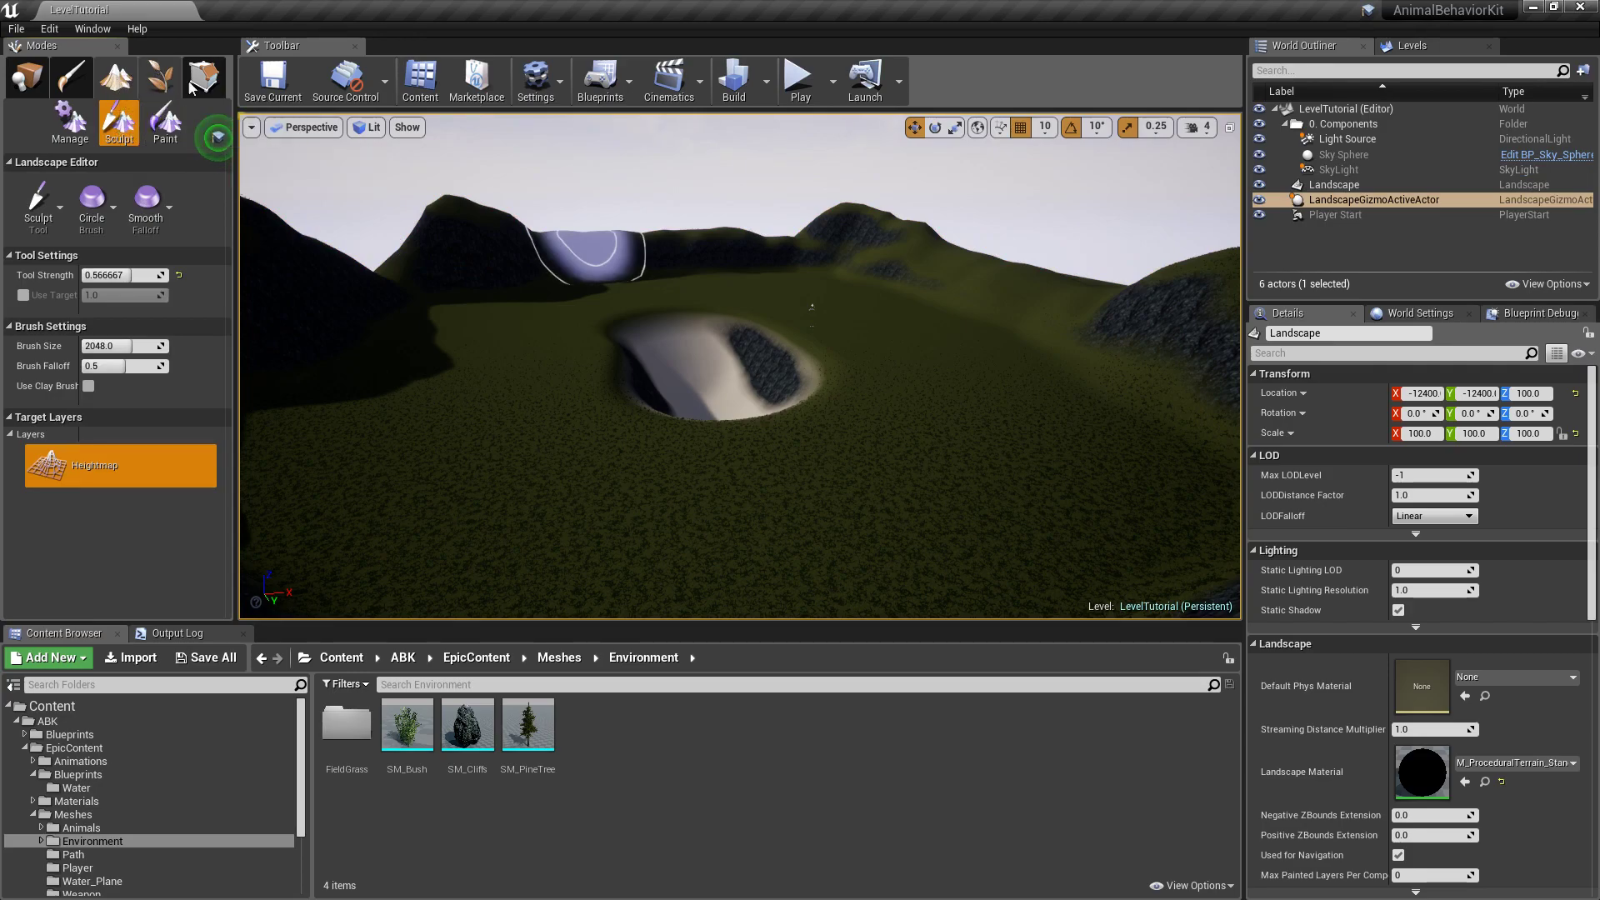
left_click(157, 81)
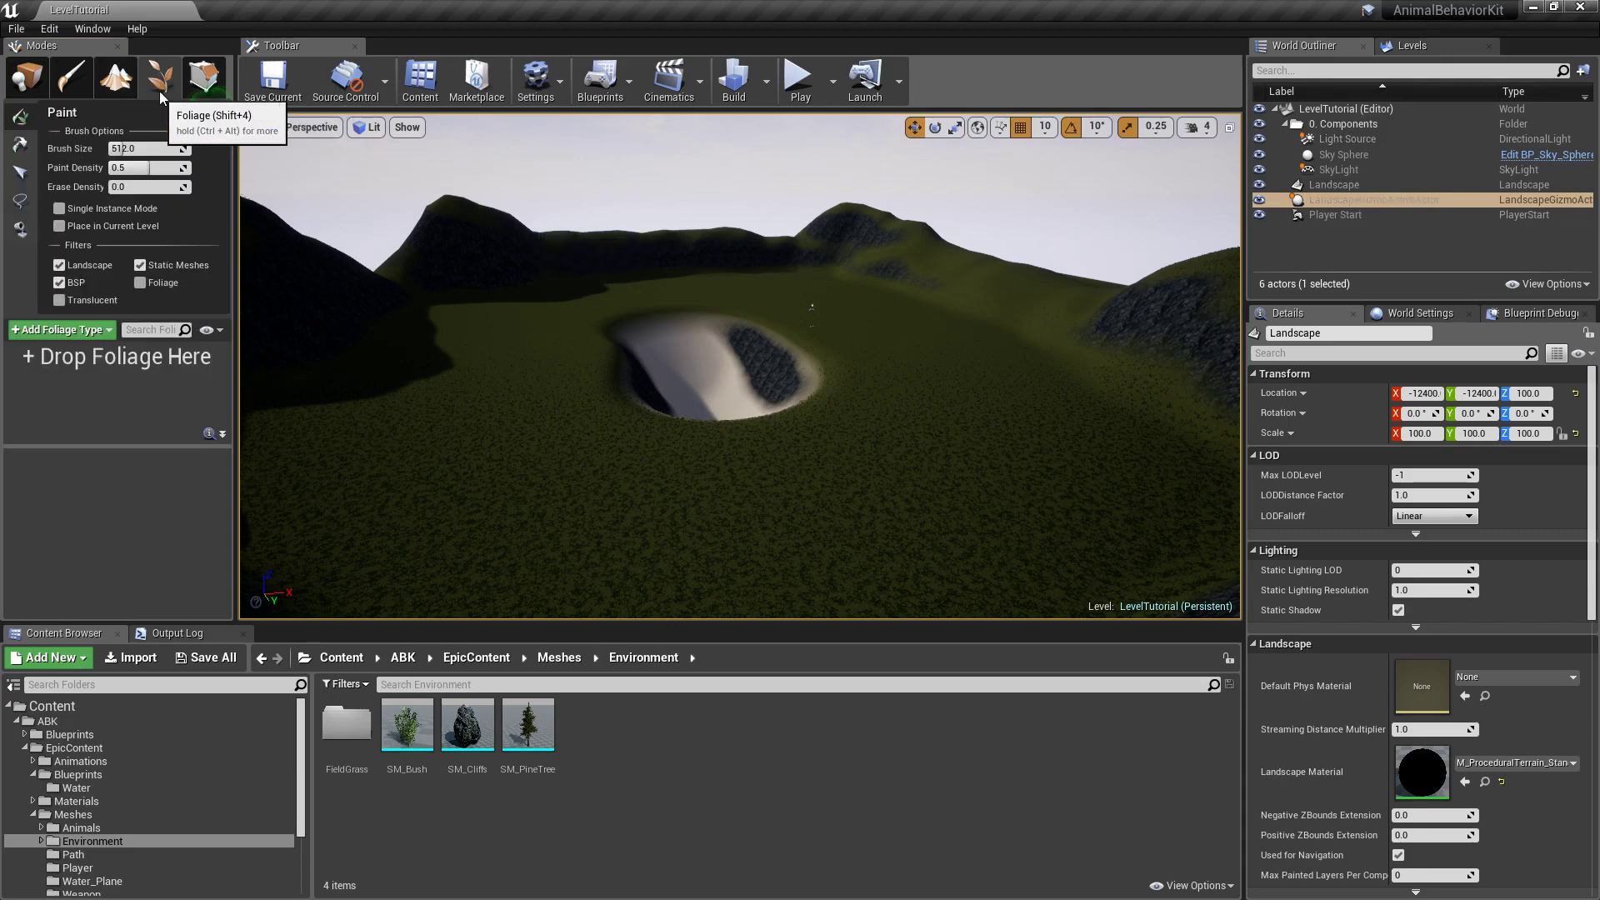
left_click_drag(517, 728, 69, 409)
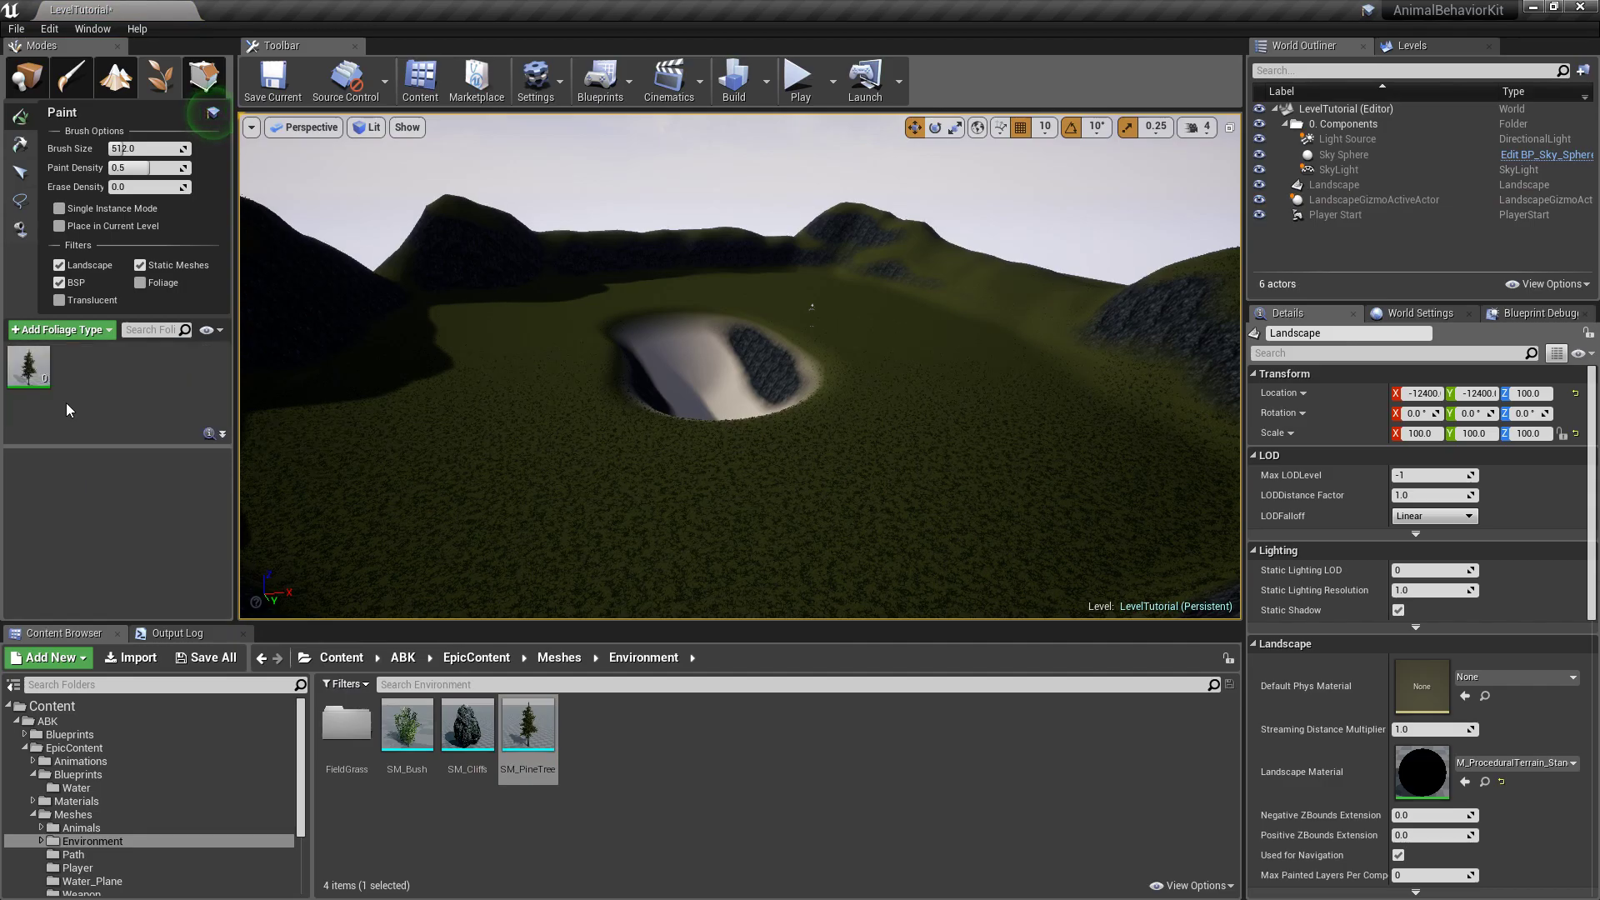
left_click(408, 727)
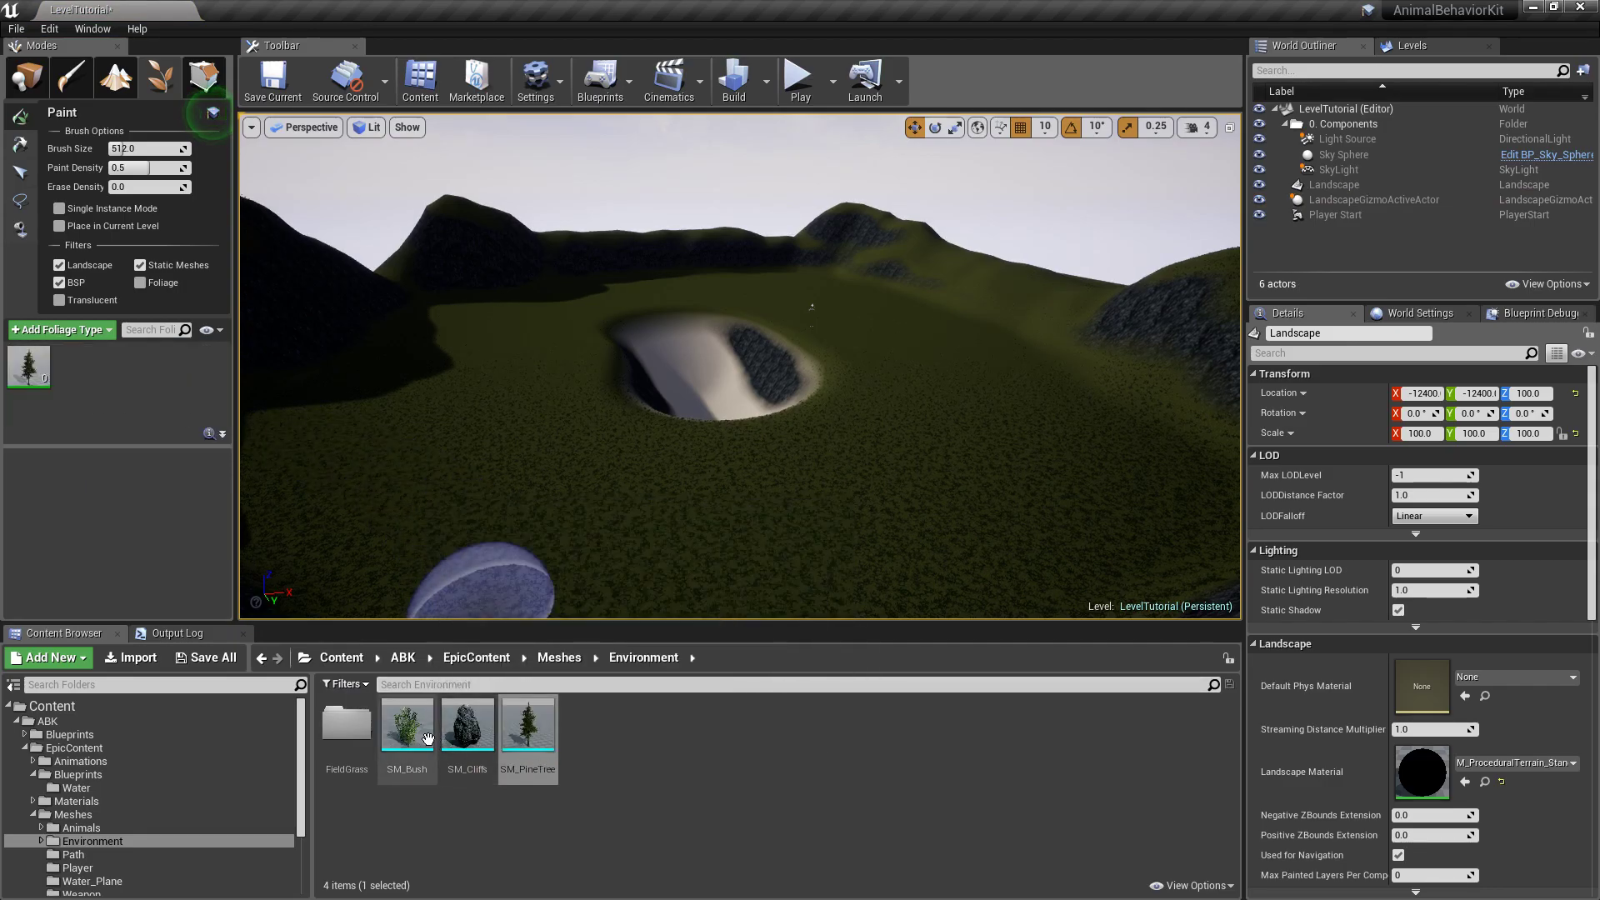
left_click_drag(409, 730, 138, 385)
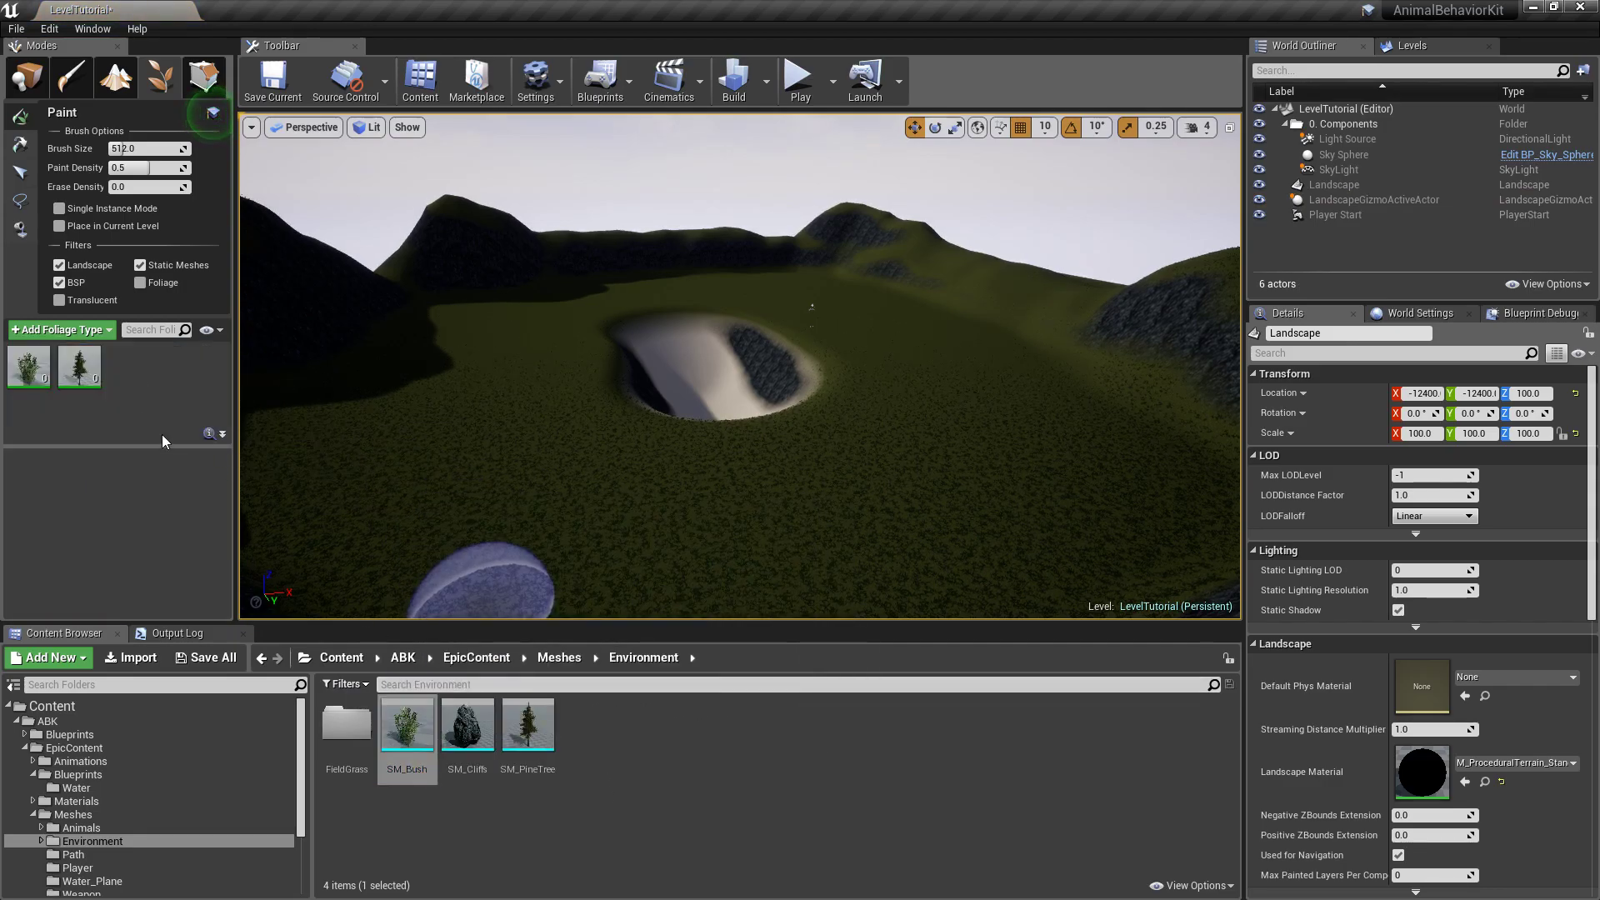
Select the SM_PineTree foliage type, set its painting density to 10.0, and enlarge the brush to about 1192
mouse_move(94, 379)
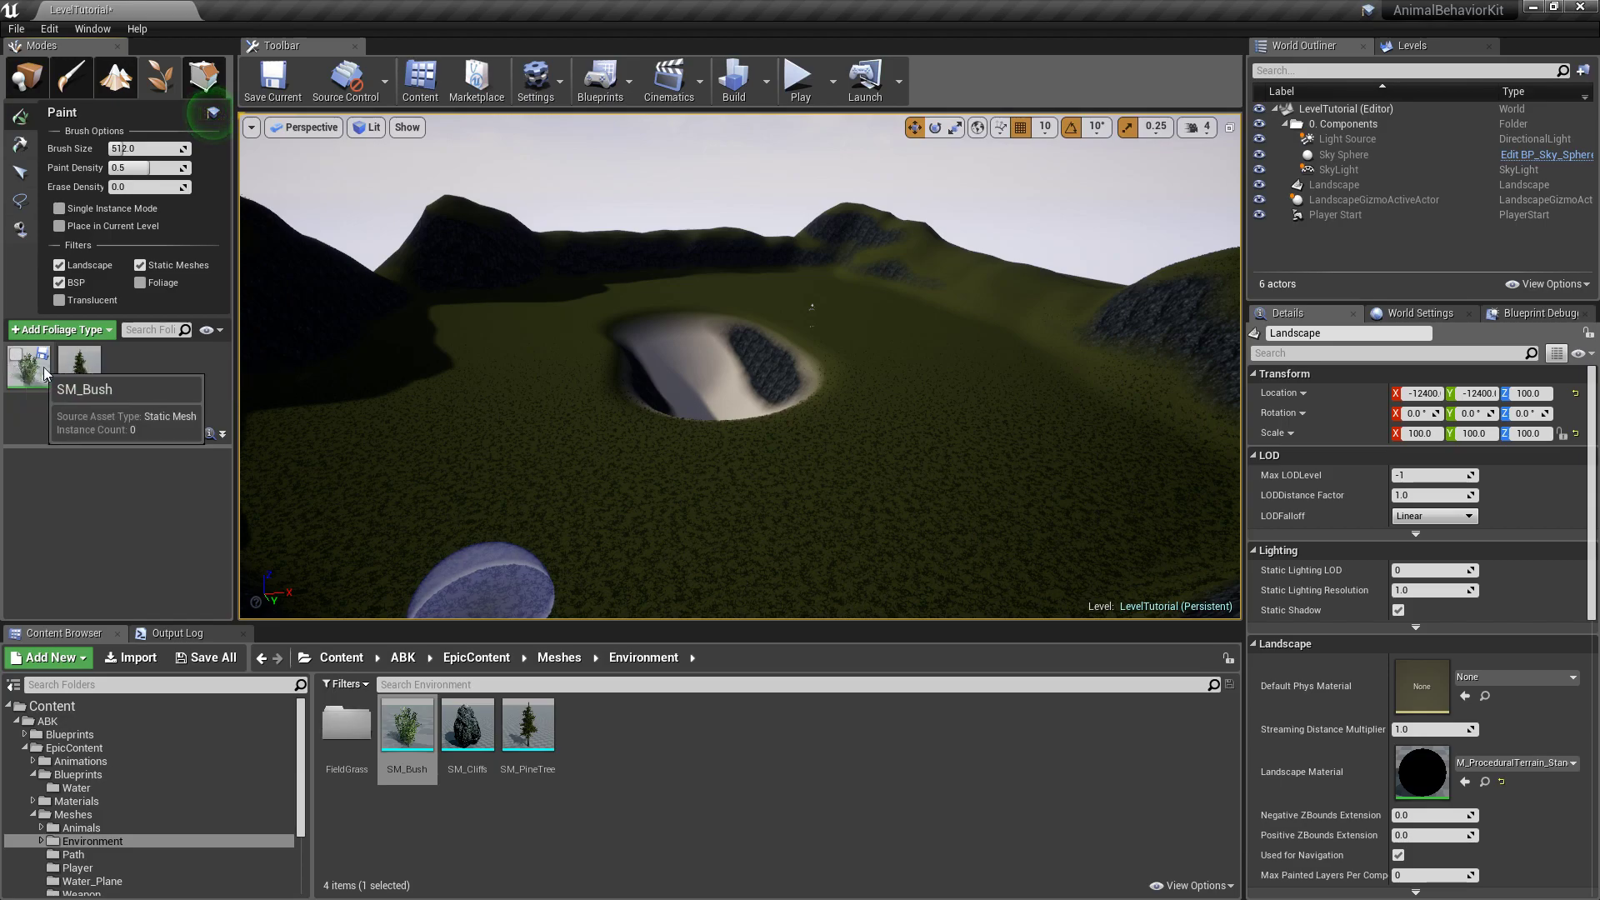
left_click(79, 377)
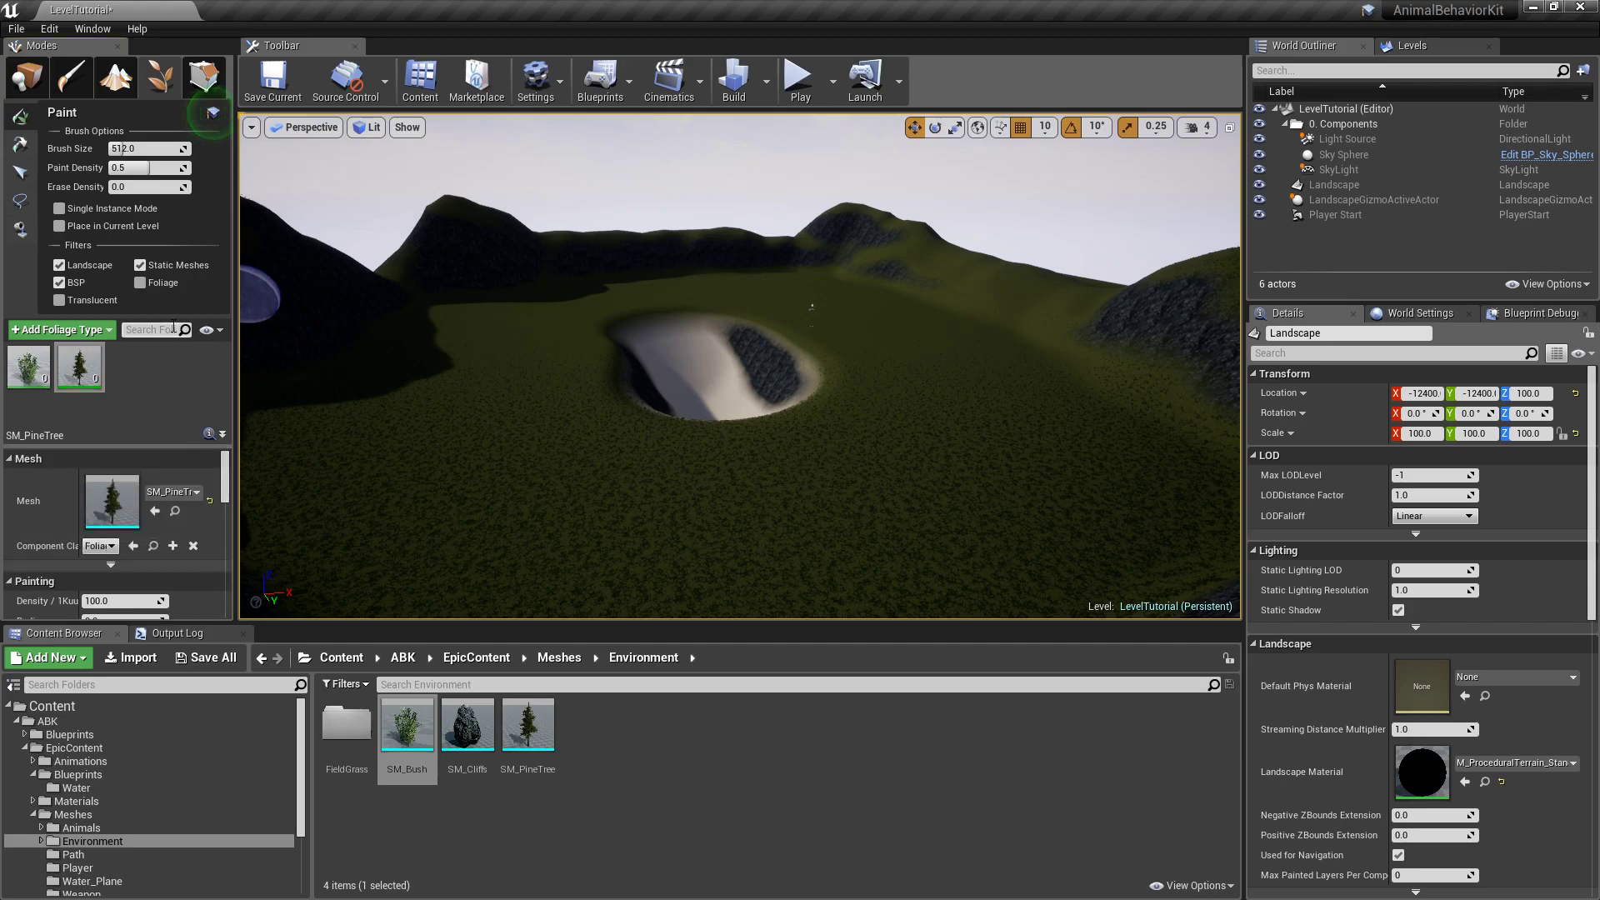
left_click_drag(171, 446, 172, 417)
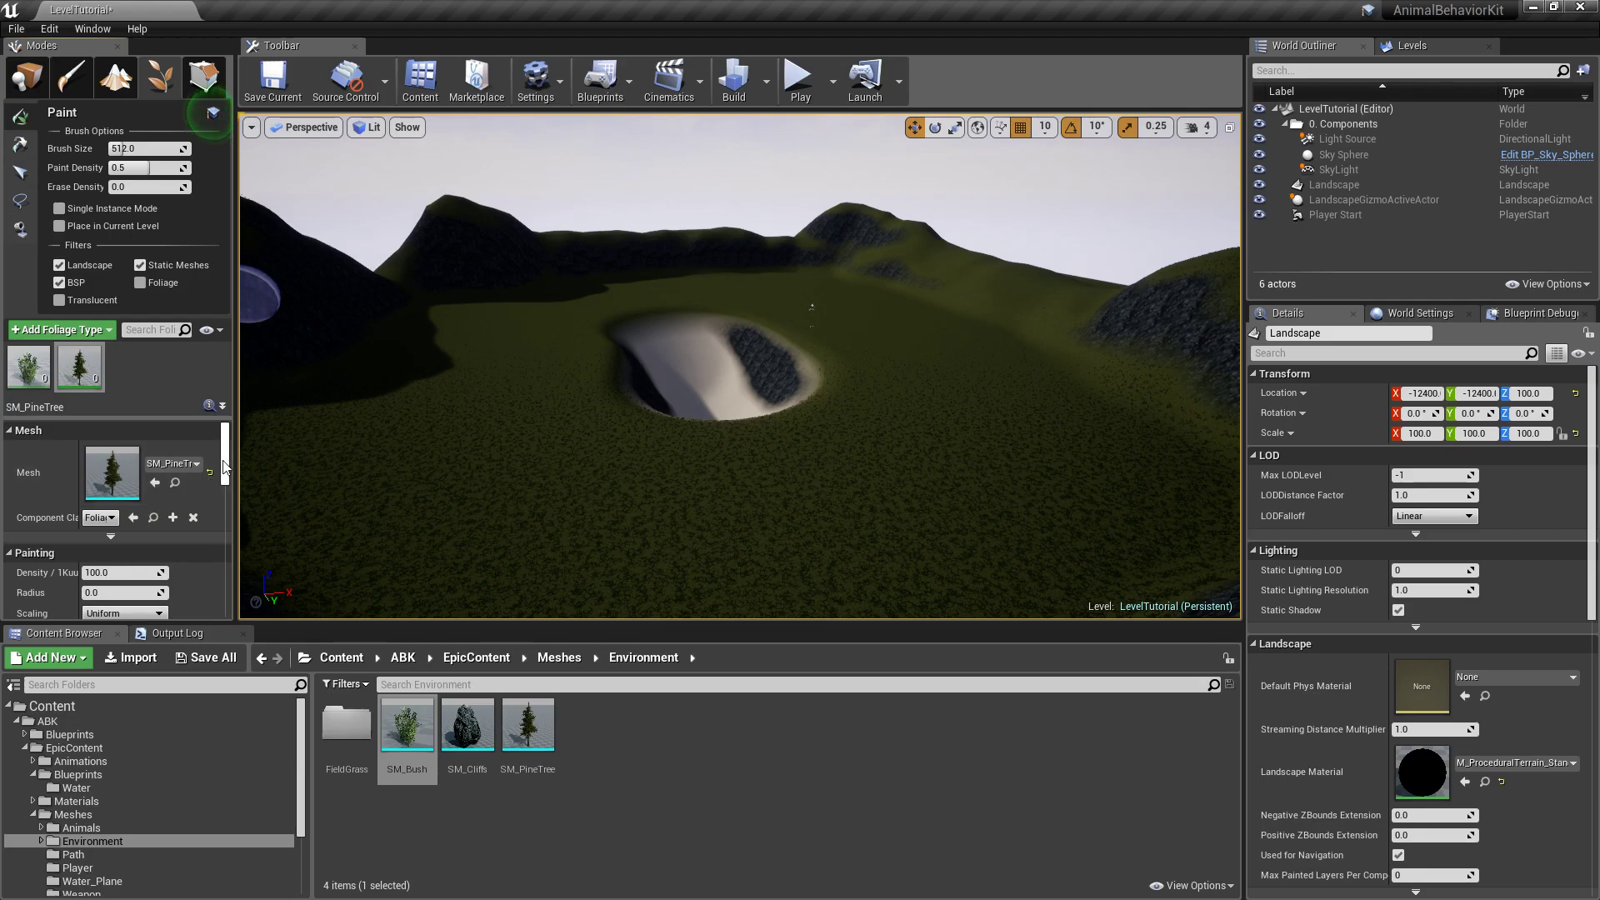
left_click_drag(223, 469, 227, 480)
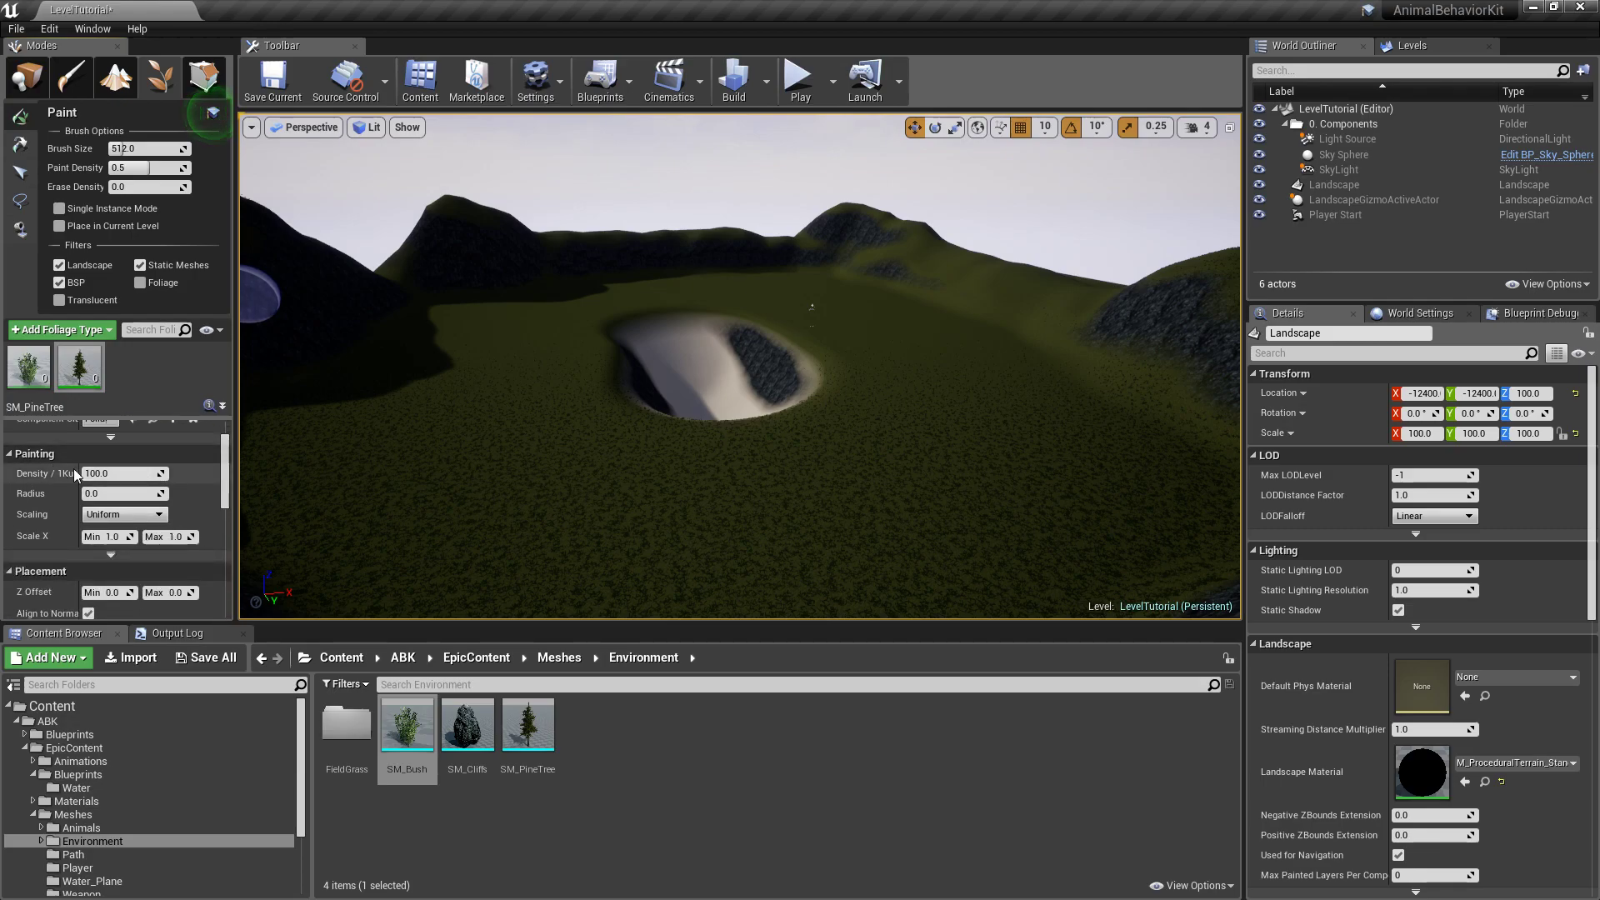
left_click(115, 473)
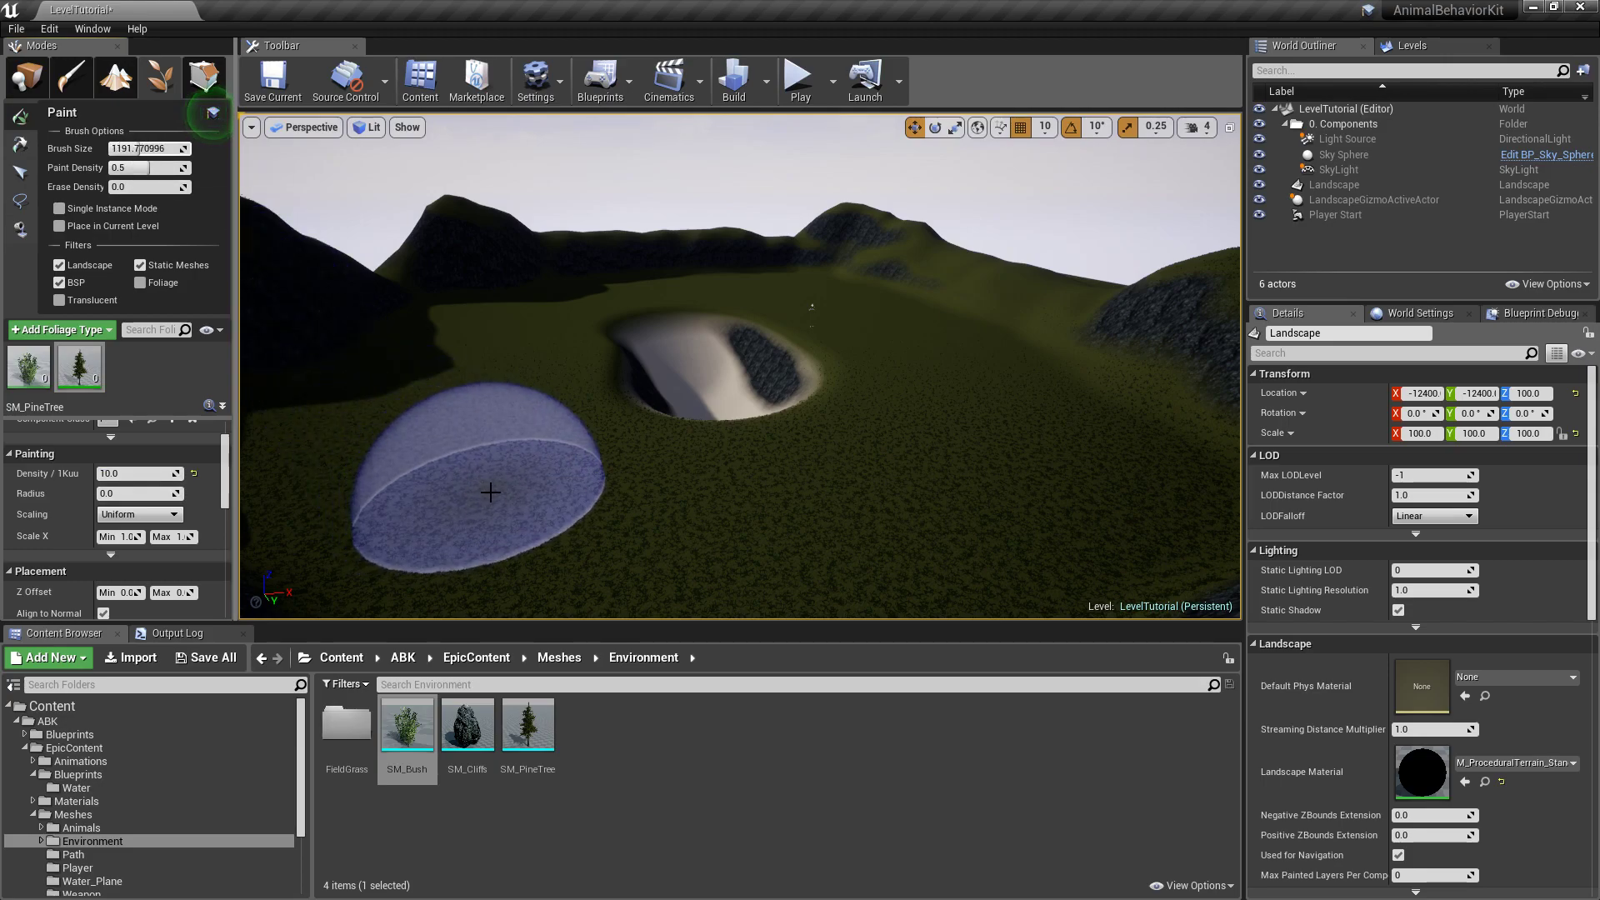
Try painting dense pine clusters beyond the basin, enlarging the brush to about 2136, and erase the trees again
key("e")
mouse_move(560, 475)
right_mouse_down()
mouse_move(641, 509)
mouse_move(683, 567)
mouse_move(576, 478)
right_mouse_up()
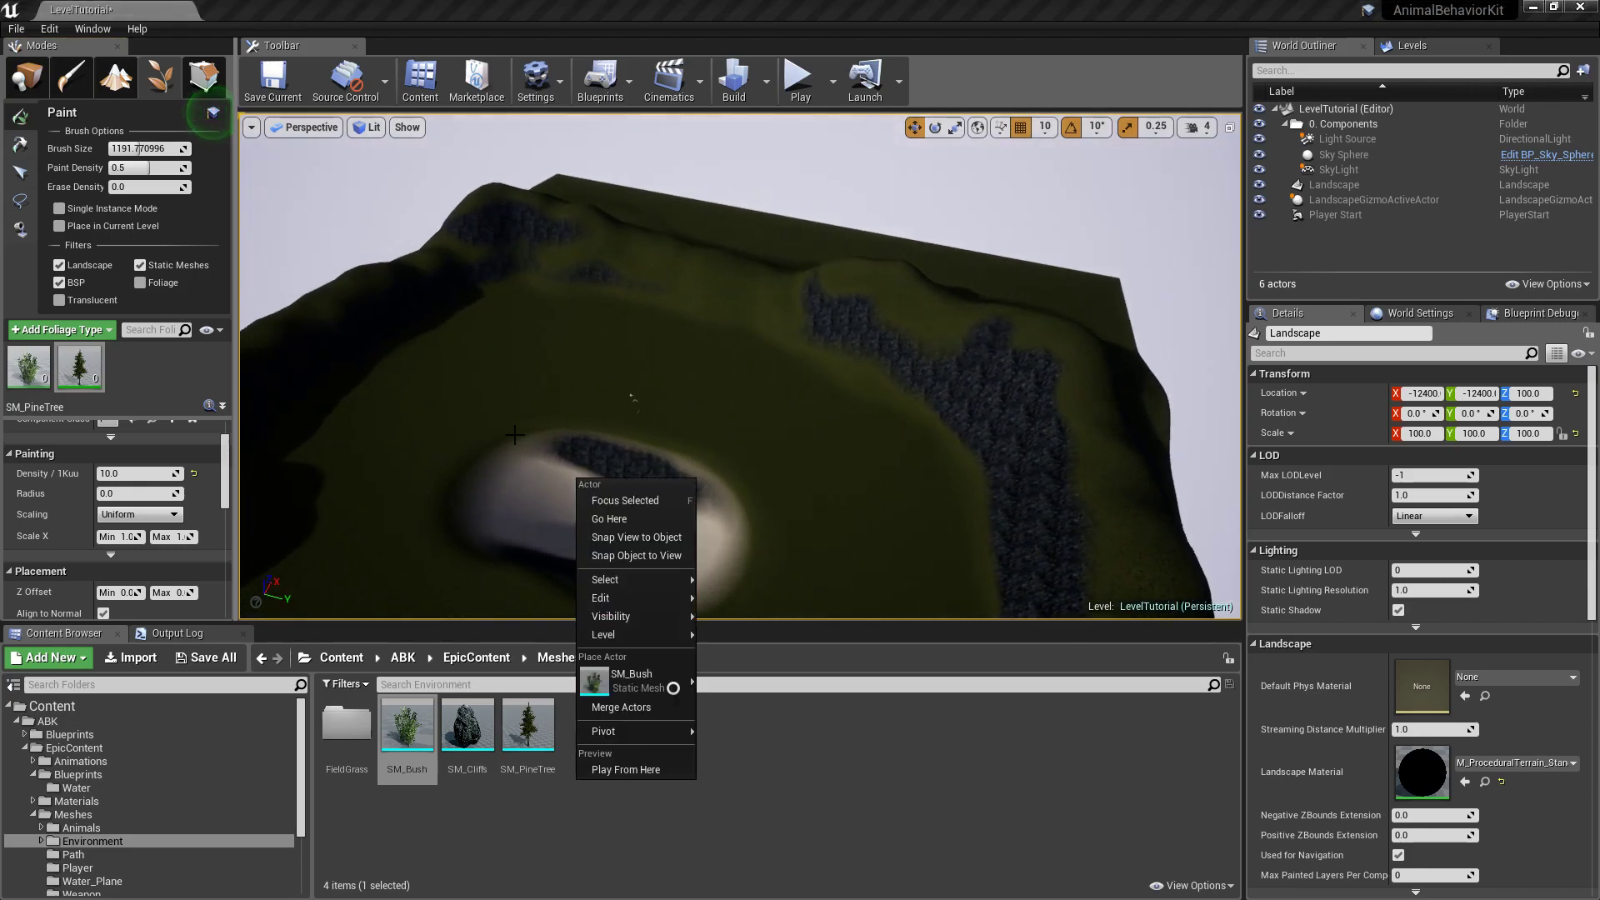
right_click_drag(506, 383, 441, 346)
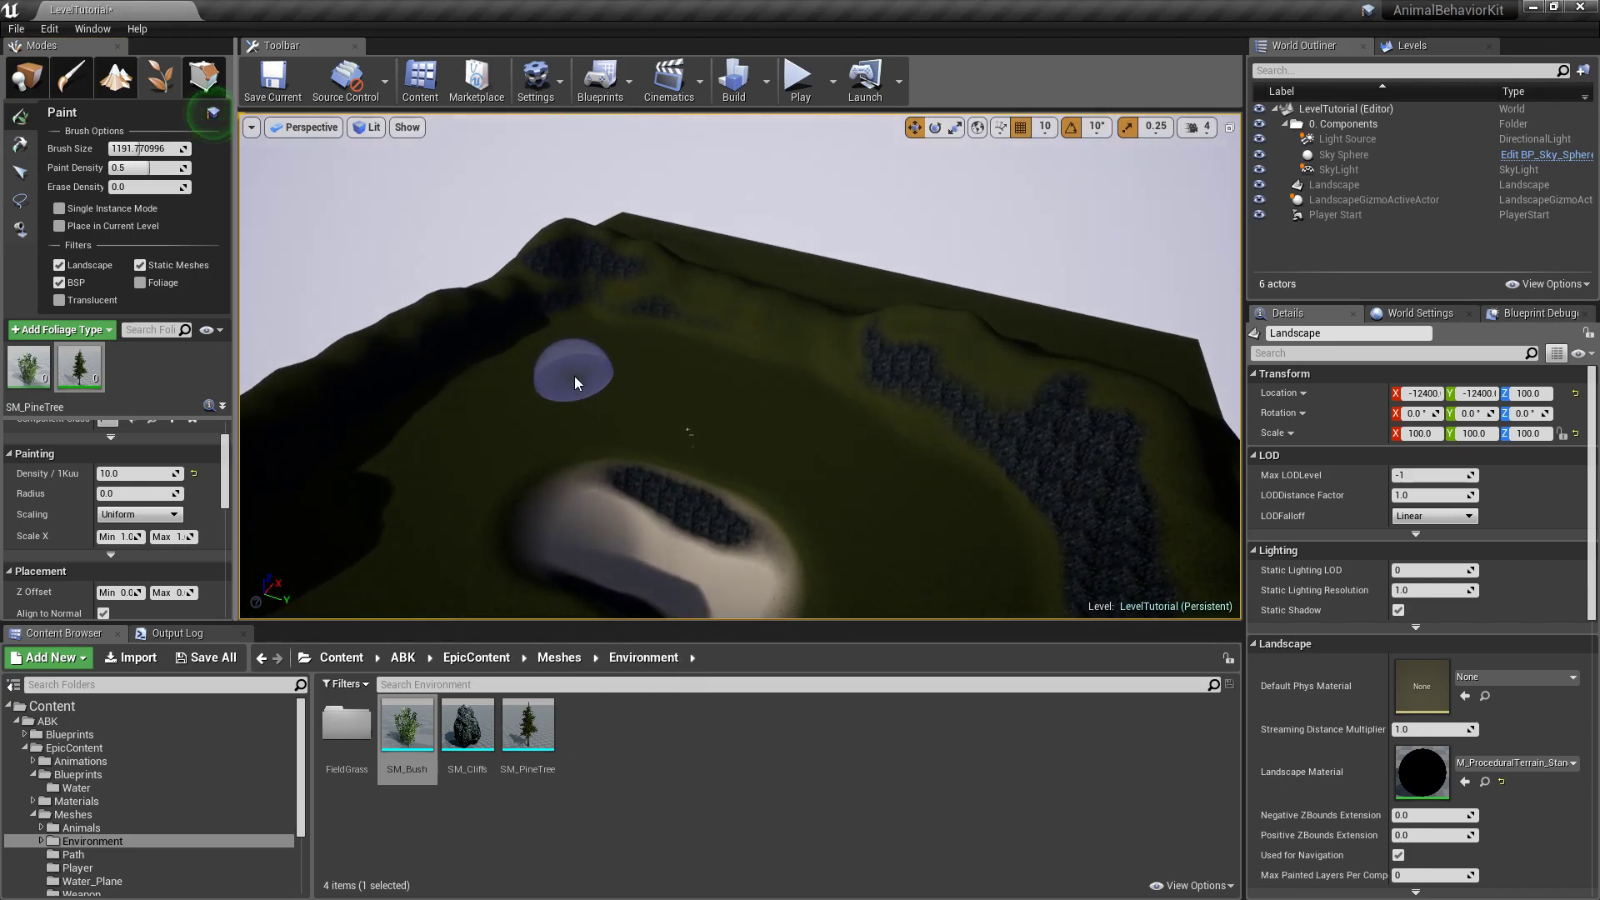
left_click(573, 376)
mouse_move(707, 425)
right_mouse_down()
mouse_move(641, 458)
mouse_move(583, 392)
mouse_move(517, 396)
mouse_move(509, 375)
mouse_move(684, 418)
right_mouse_up()
key("w")
key("s")
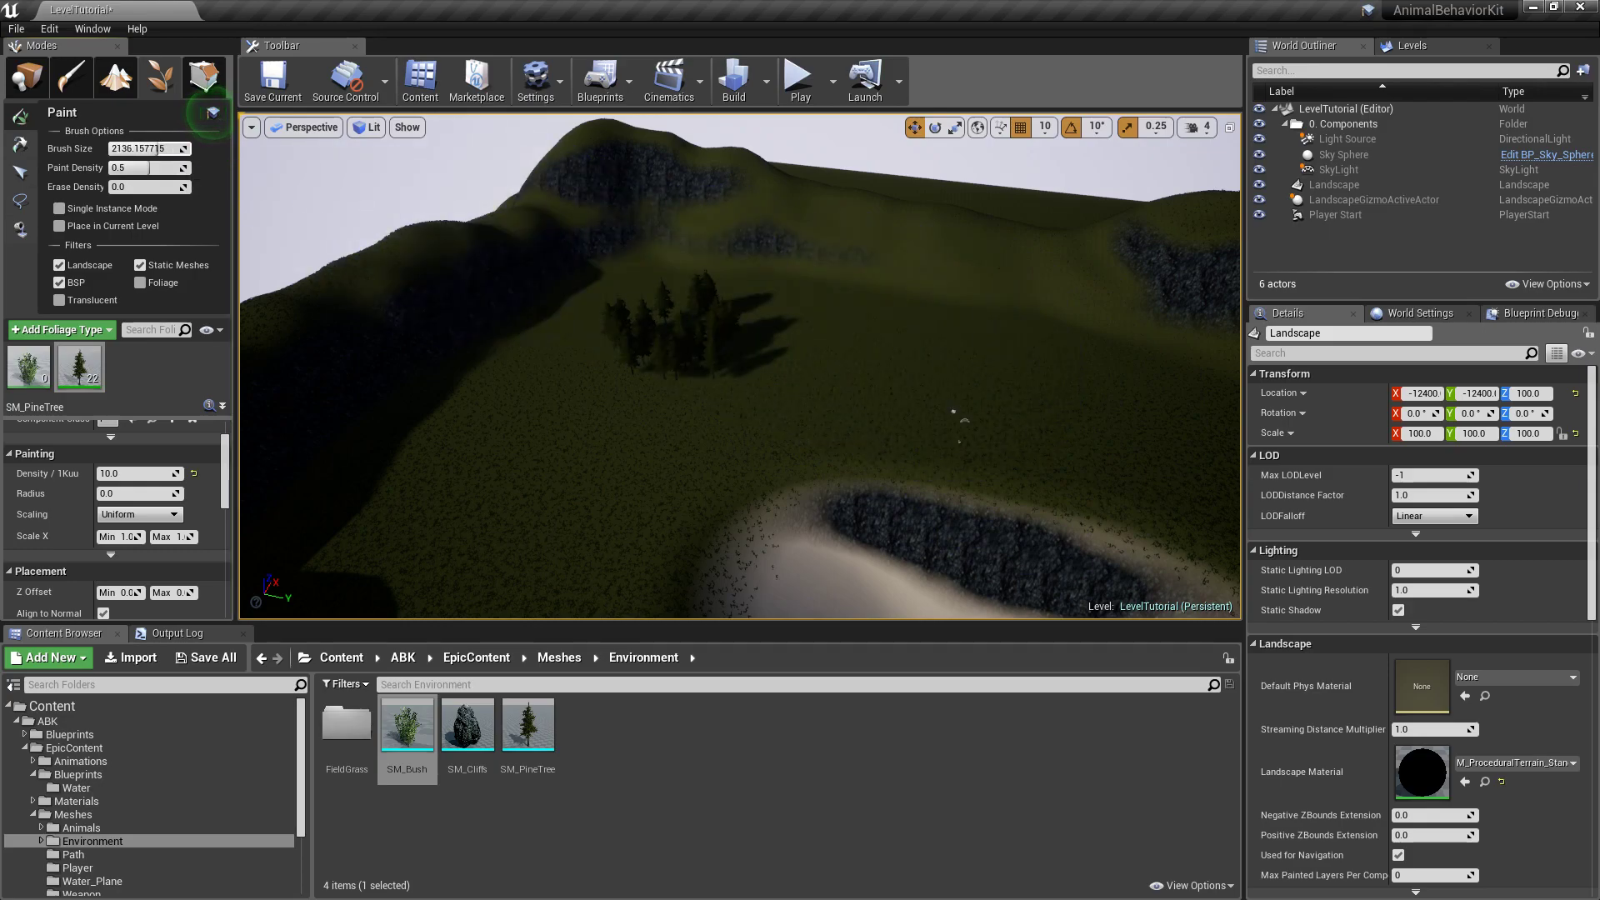
left_click_drag(928, 329, 936, 328)
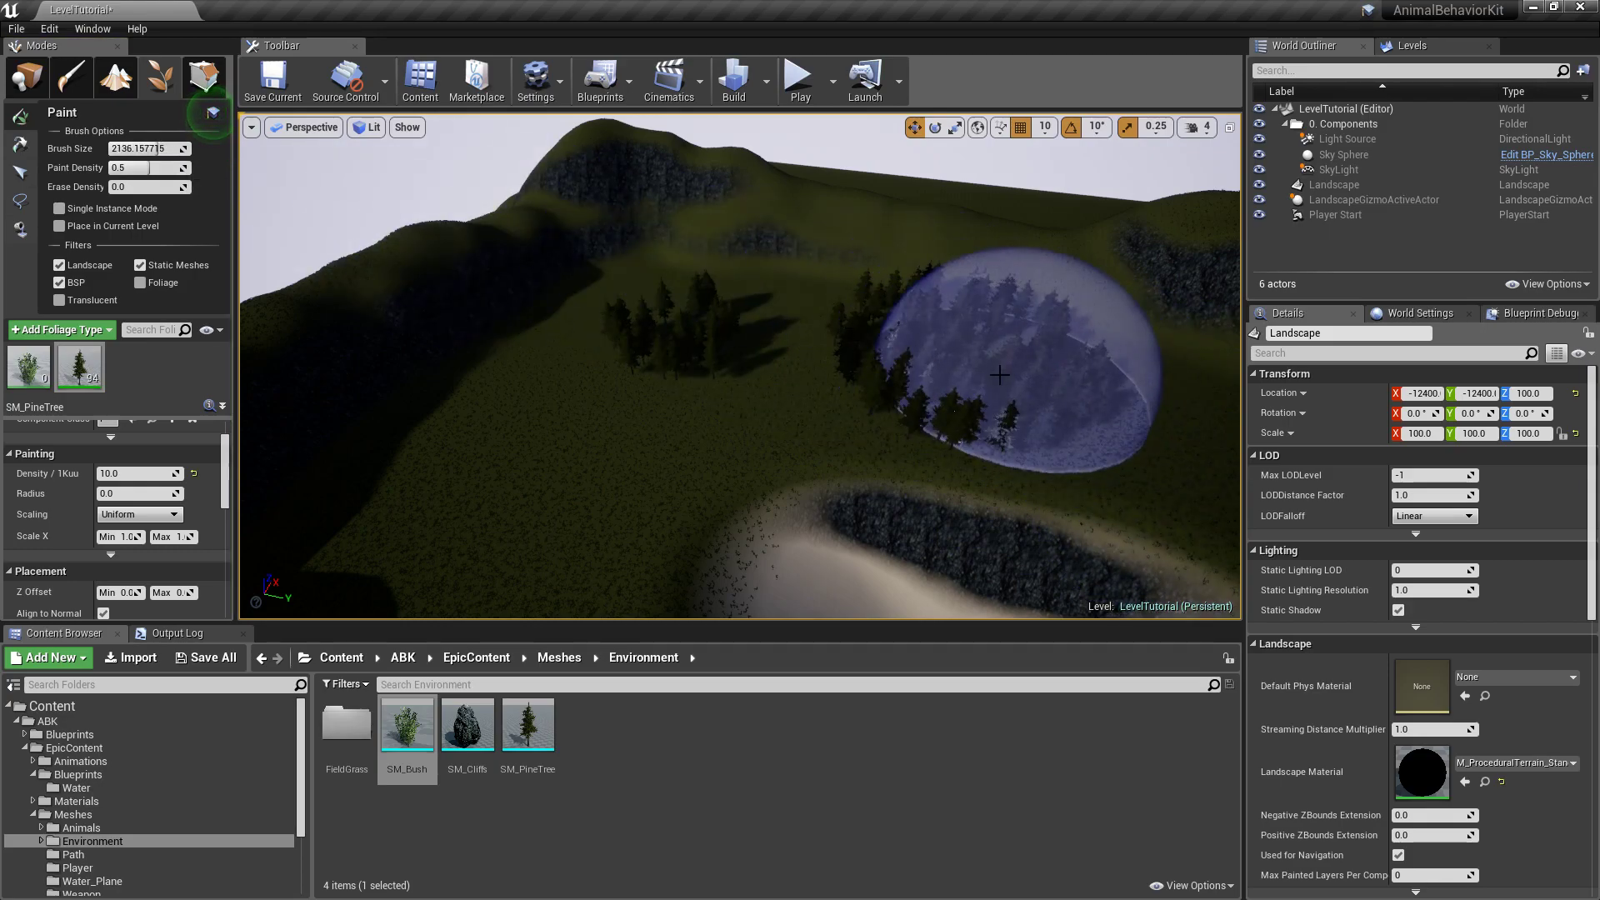
mouse_move(999, 375)
left_mouse_down("shift")
mouse_move(1033, 275)
mouse_move(918, 261)
mouse_move(614, 332)
mouse_move(401, 462)
left_mouse_up("shift")
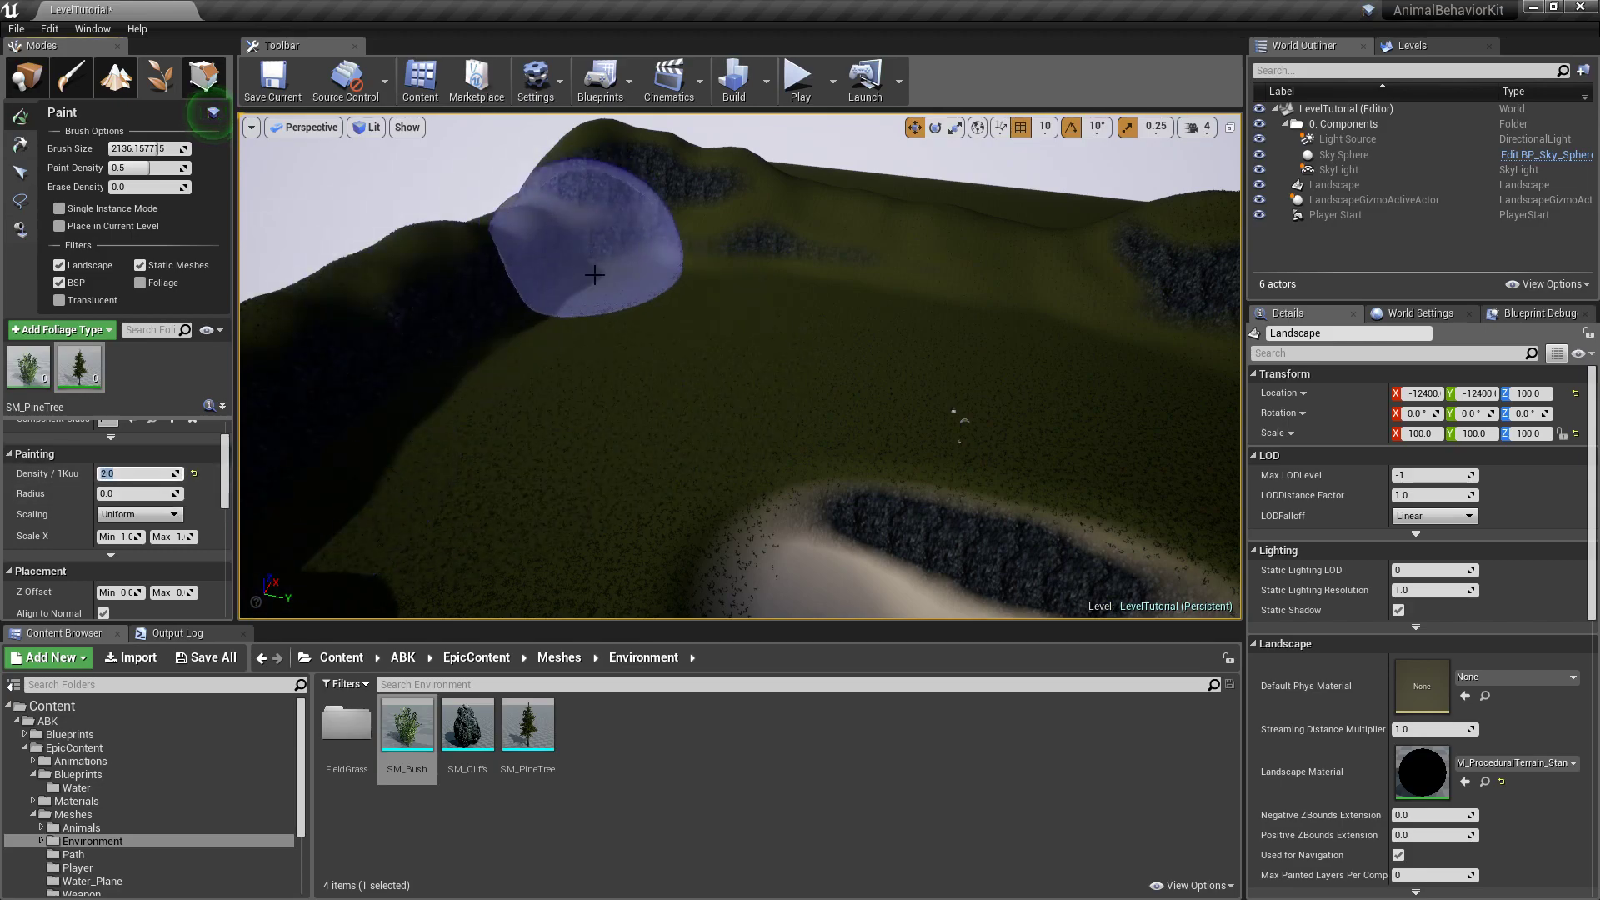
Set the SM_PineTree density to 2.0 and scatter sparse pines across the valley floor beyond the basin
left_click_drag(678, 339, 946, 322)
key("s")
mouse_move(747, 315)
right_mouse_down()
mouse_move(841, 315)
mouse_move(841, 296)
right_mouse_up()
left_click(748, 314)
left_click(945, 326)
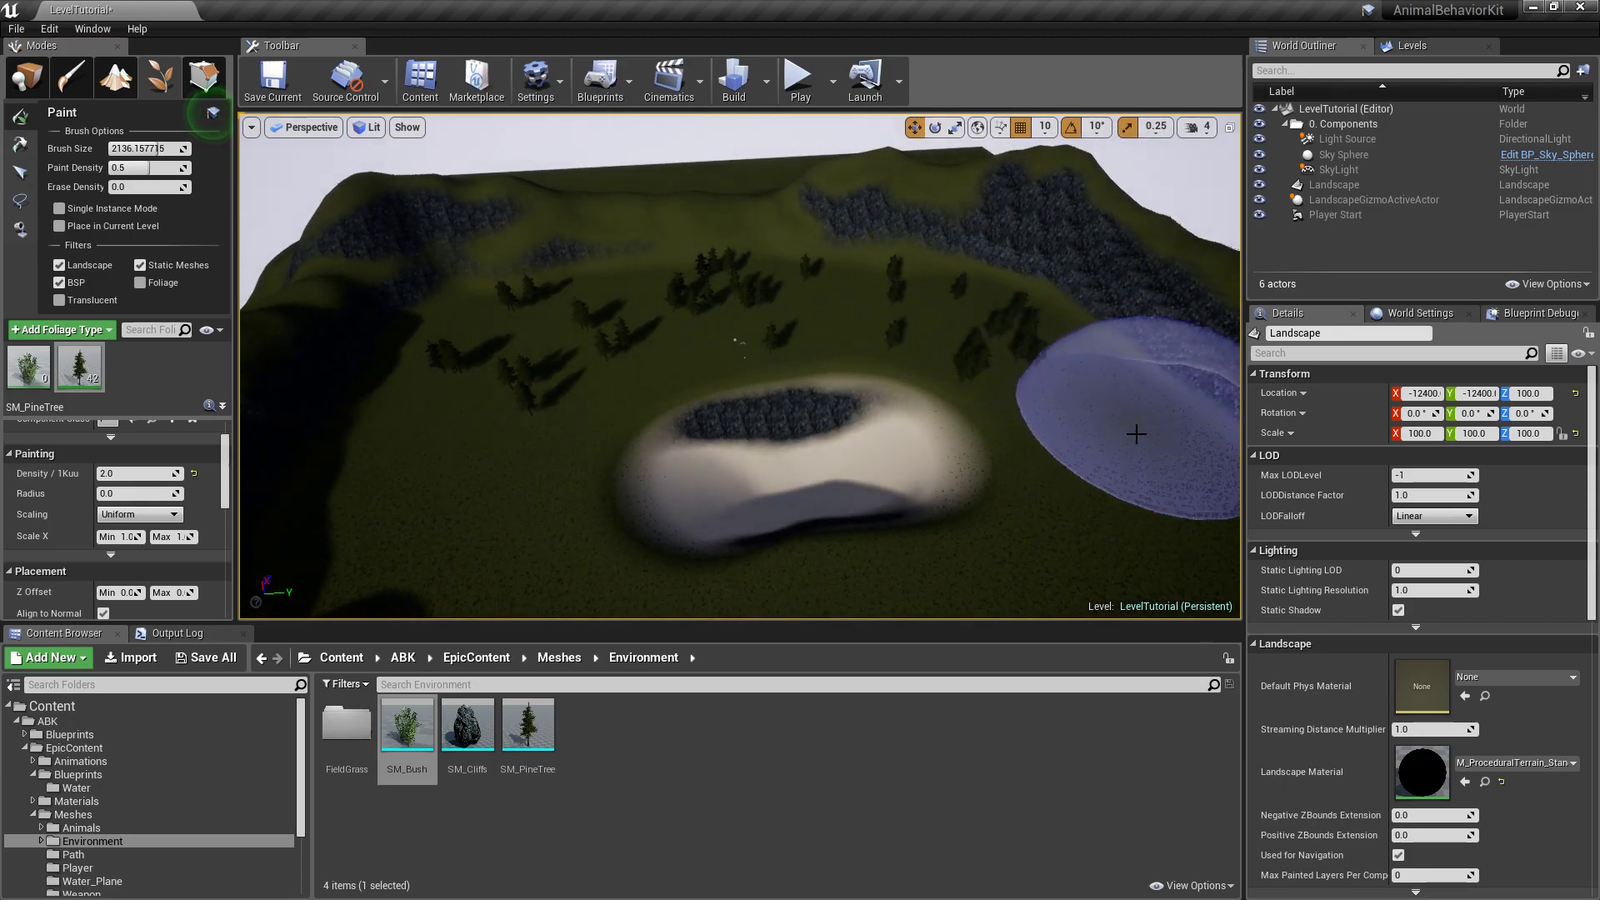
Continue painting sparse pine trees along the basin's remaining sides and nearer ground to surround it
key("d")
right_click_drag(1158, 500, 892, 550)
mouse_move(915, 293)
left_mouse_down()
mouse_move(773, 263)
mouse_move(693, 336)
mouse_move(702, 357)
mouse_move(714, 344)
mouse_move(750, 500)
mouse_move(819, 546)
left_mouse_up()
right_click_drag(876, 442, 397, 300)
mouse_move(1200, 289)
right_mouse_down()
mouse_move(729, 227)
mouse_move(841, 283)
mouse_move(850, 183)
mouse_move(725, 258)
right_mouse_up()
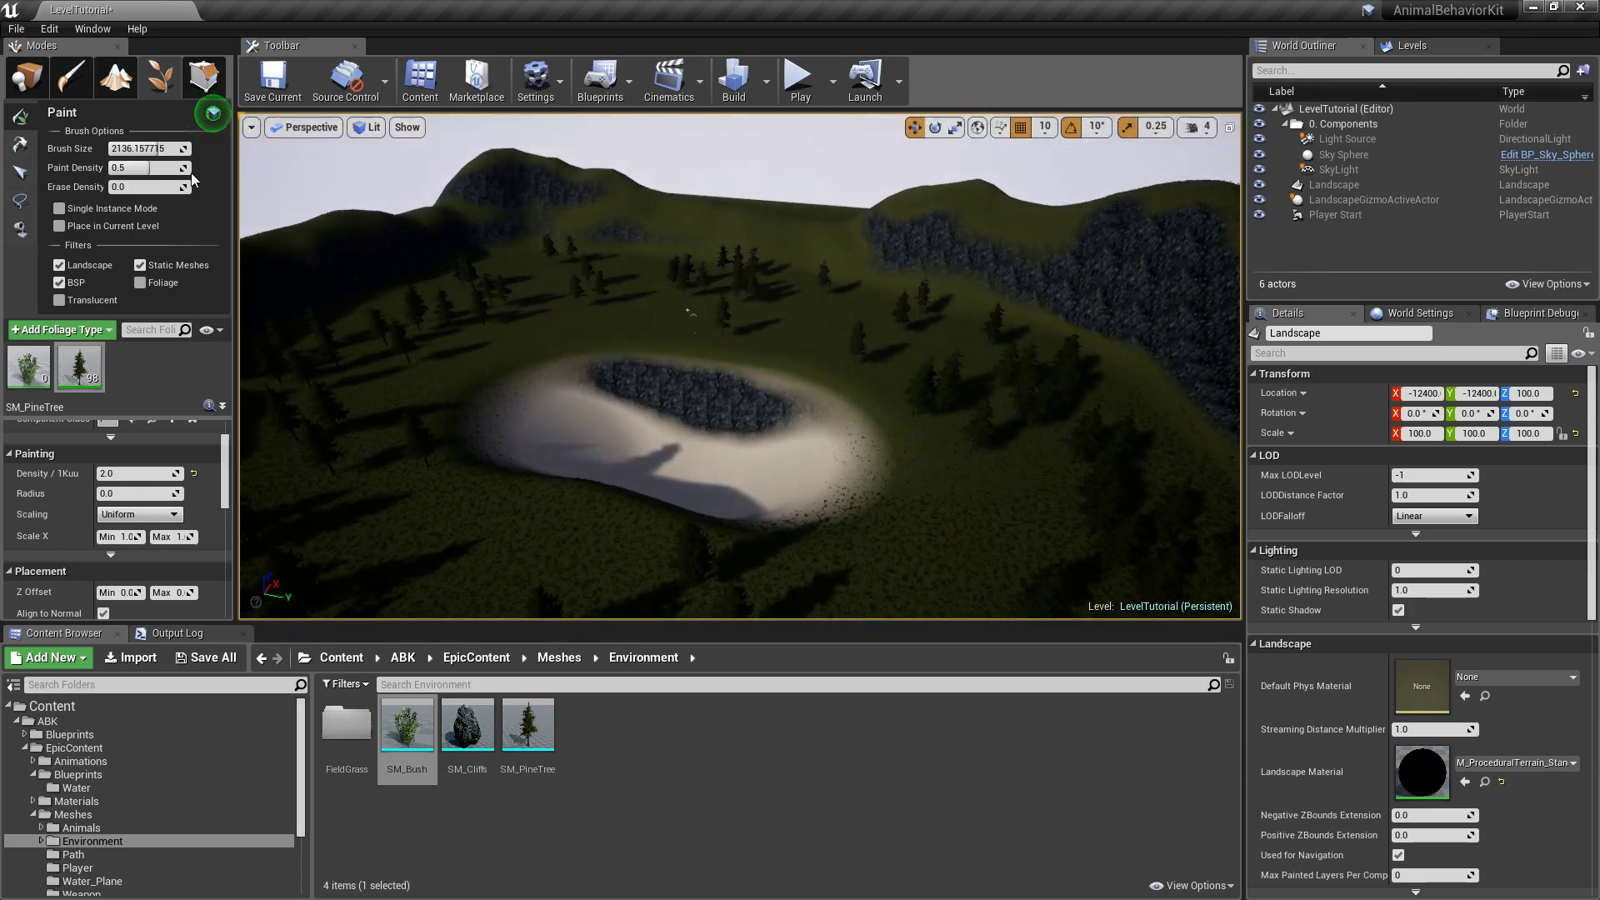
Reduce the foliage brush size to about 1267 and erase some of the pine trees beside and beyond the basin
left_click(25, 77)
mouse_move(832, 380)
right_mouse_down()
mouse_move(812, 416)
mouse_move(832, 380)
mouse_move(800, 317)
mouse_move(733, 292)
mouse_move(666, 300)
mouse_move(717, 275)
mouse_move(763, 341)
mouse_move(793, 321)
right_mouse_up()
left_click(160, 77)
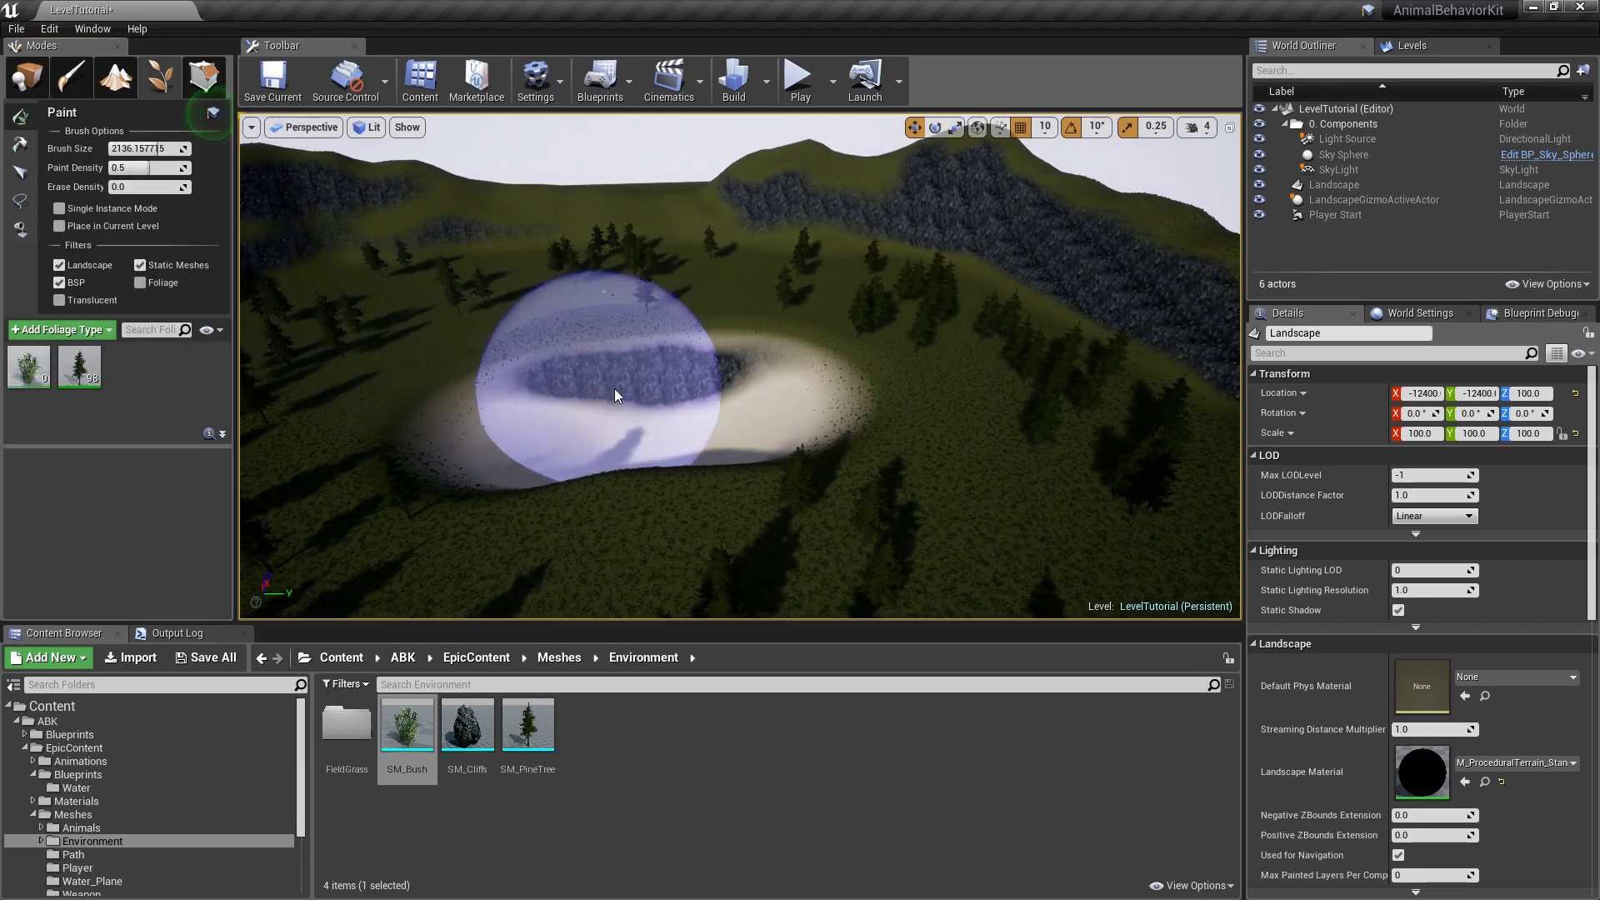
left_click_drag(151, 148, 140, 148)
left_click(1014, 343, "shift")
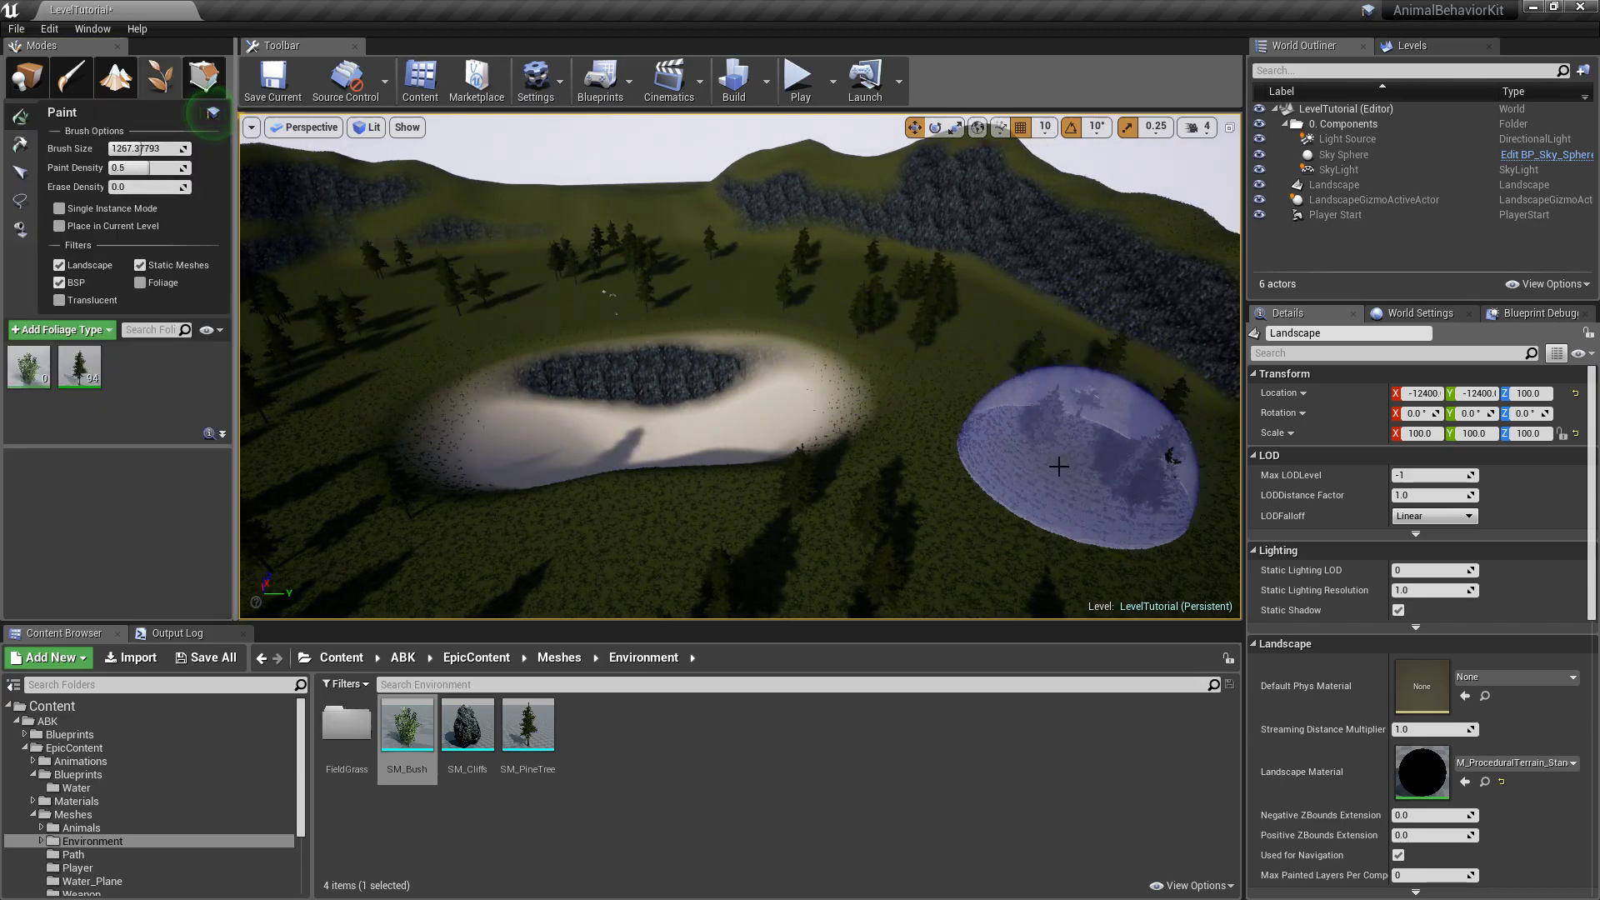
right_click_drag(905, 329, 843, 385)
mouse_move(700, 323)
left_mouse_down("shift")
mouse_move(1002, 316)
mouse_move(899, 261)
left_mouse_up("shift")
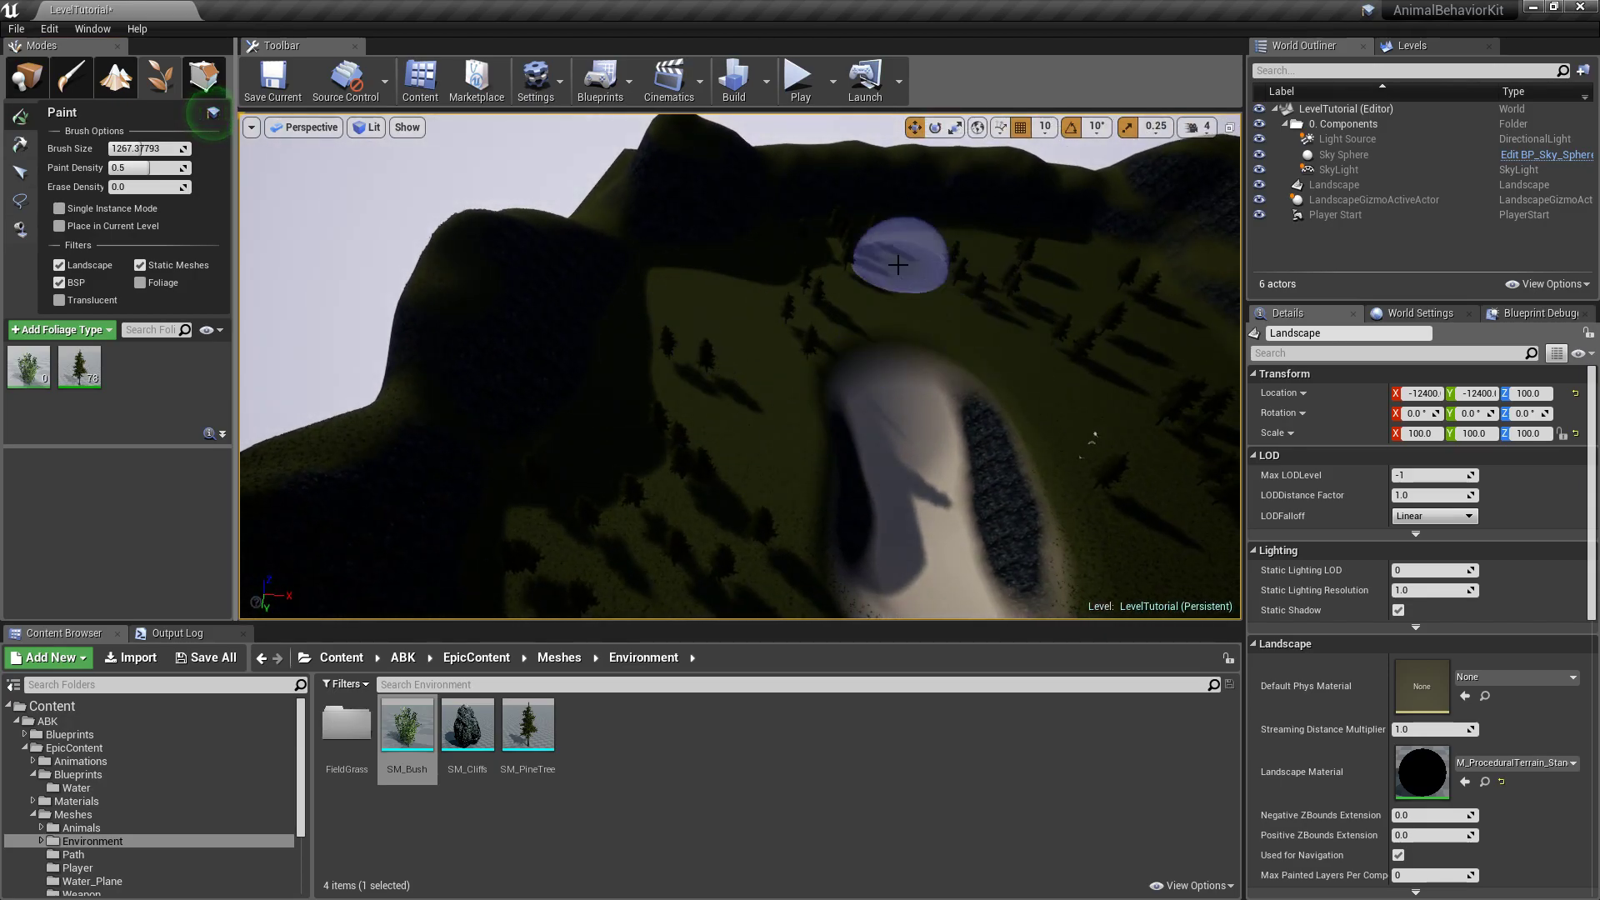
Continue thinning the pines along the valley's edges, the foot of the cliffs and the basin's far side
mouse_move(1048, 402)
right_mouse_down()
mouse_move(1166, 450)
mouse_move(842, 383)
right_mouse_up()
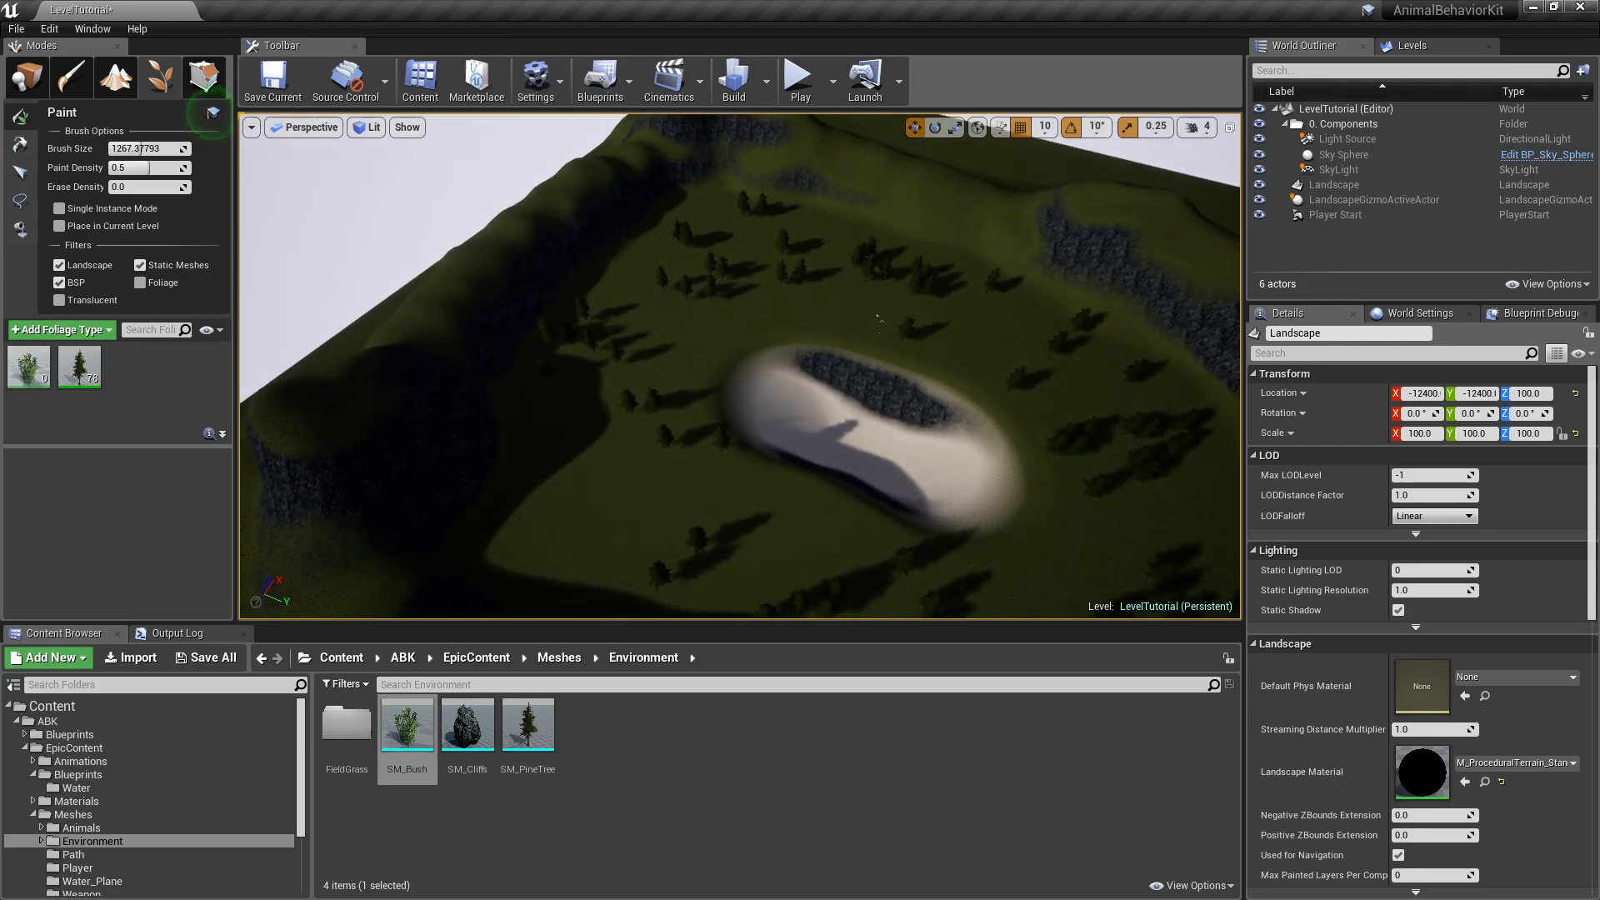
right_click_drag(1000, 371, 712, 433)
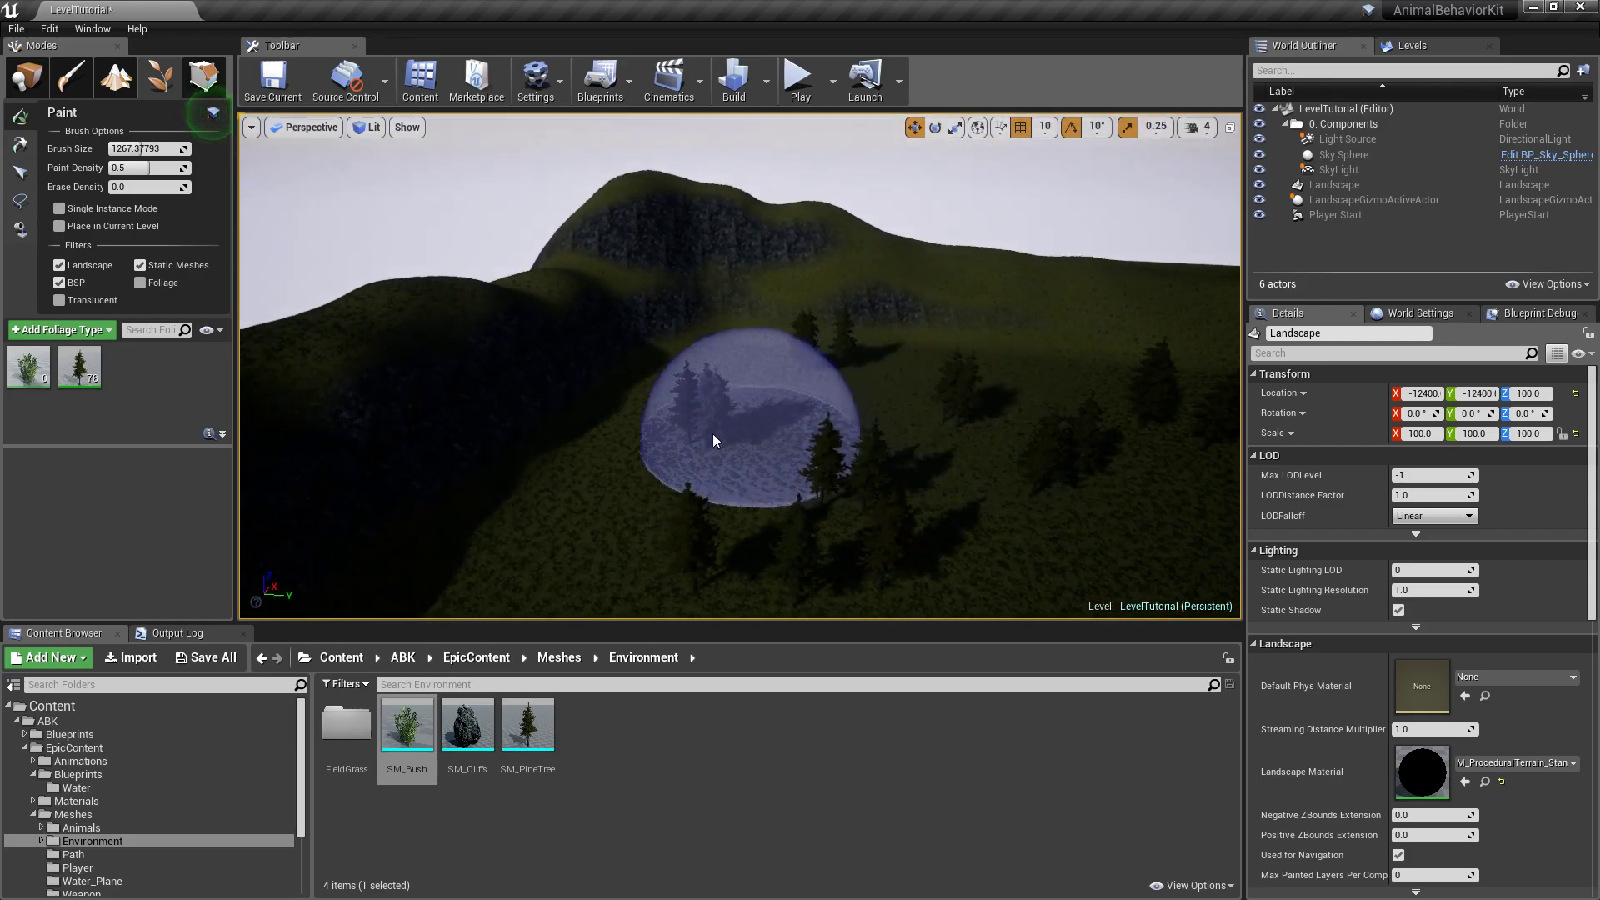
left_click_drag(712, 433, 742, 411, "shift")
mouse_move(743, 412)
right_mouse_down()
mouse_move(1000, 467)
mouse_move(1100, 409)
mouse_move(983, 367)
mouse_move(1050, 383)
mouse_move(1117, 492)
mouse_move(1125, 416)
right_mouse_up()
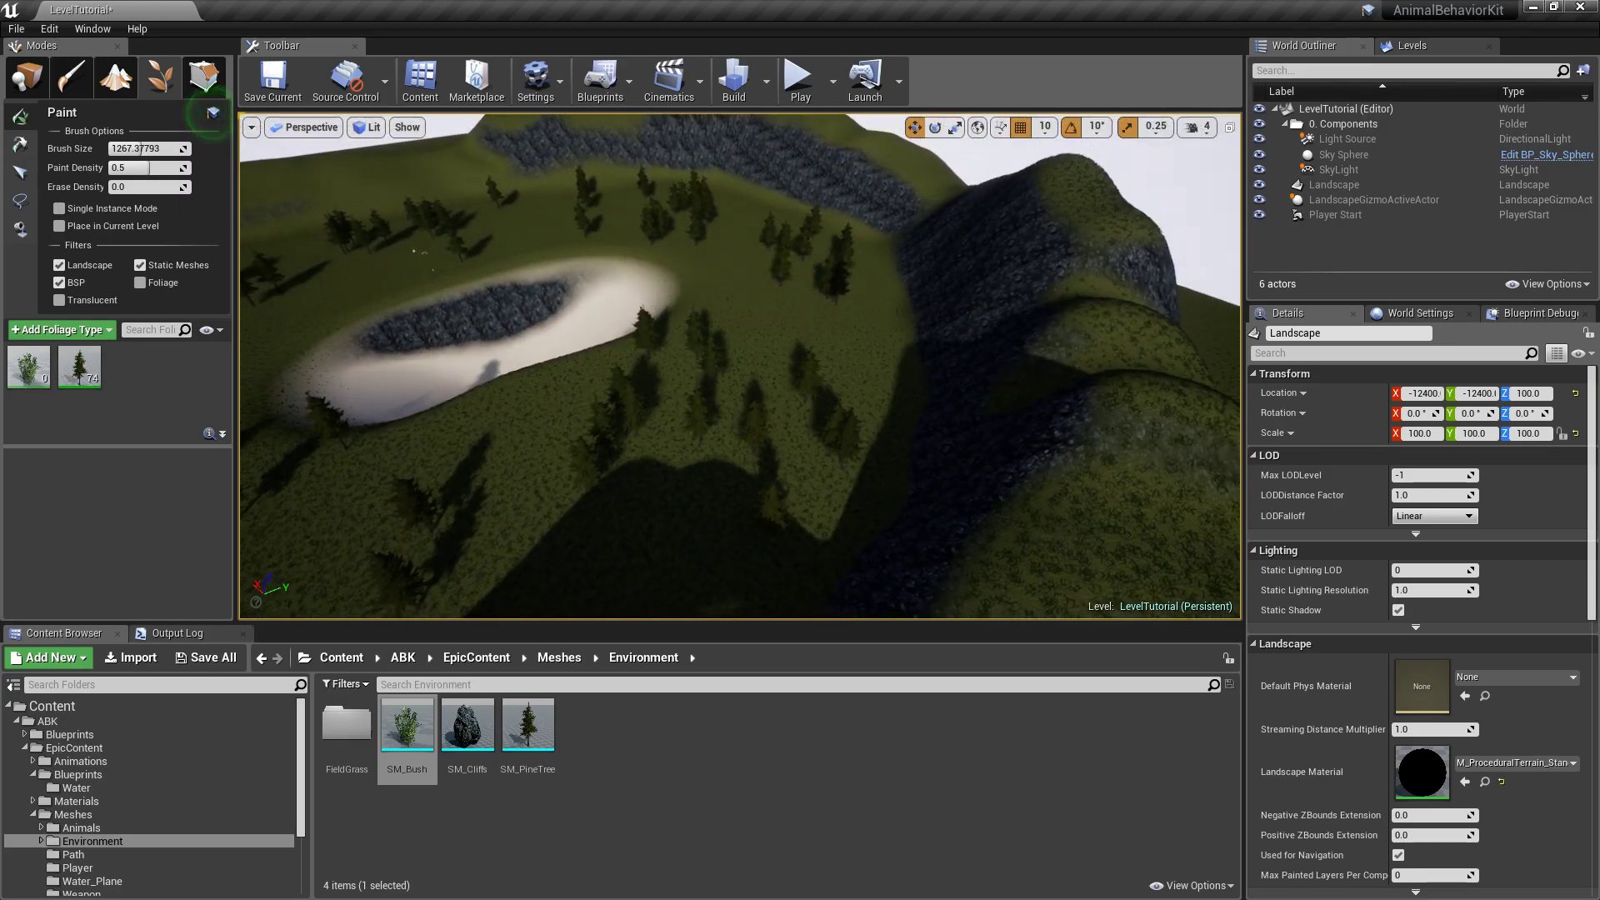
left_click(864, 241, "shift")
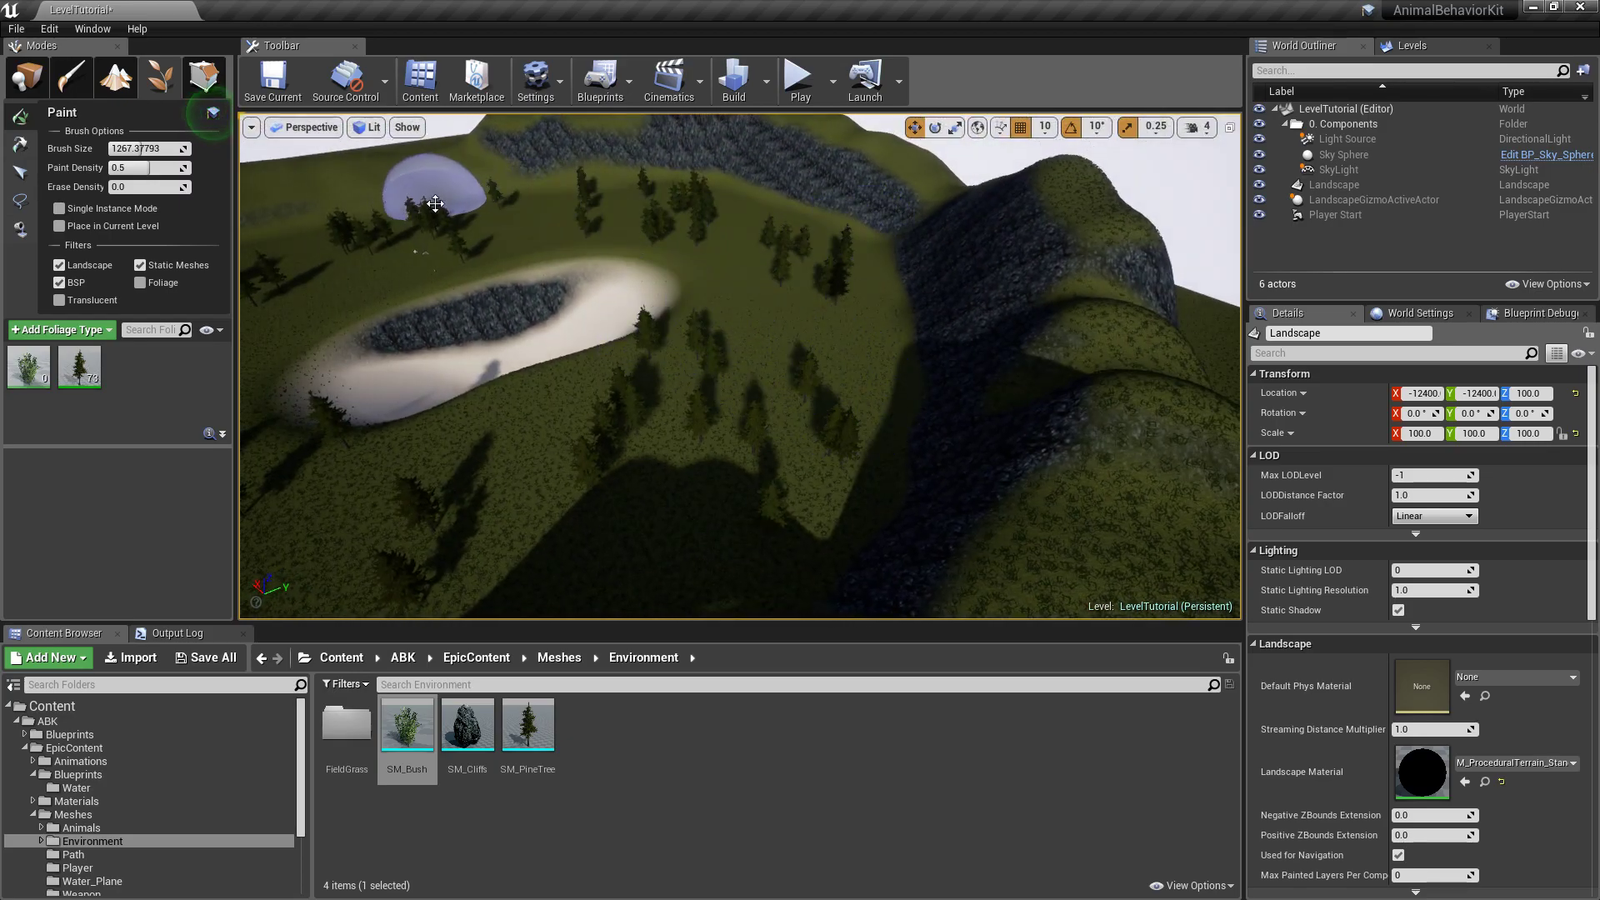
left_click(435, 203, "shift")
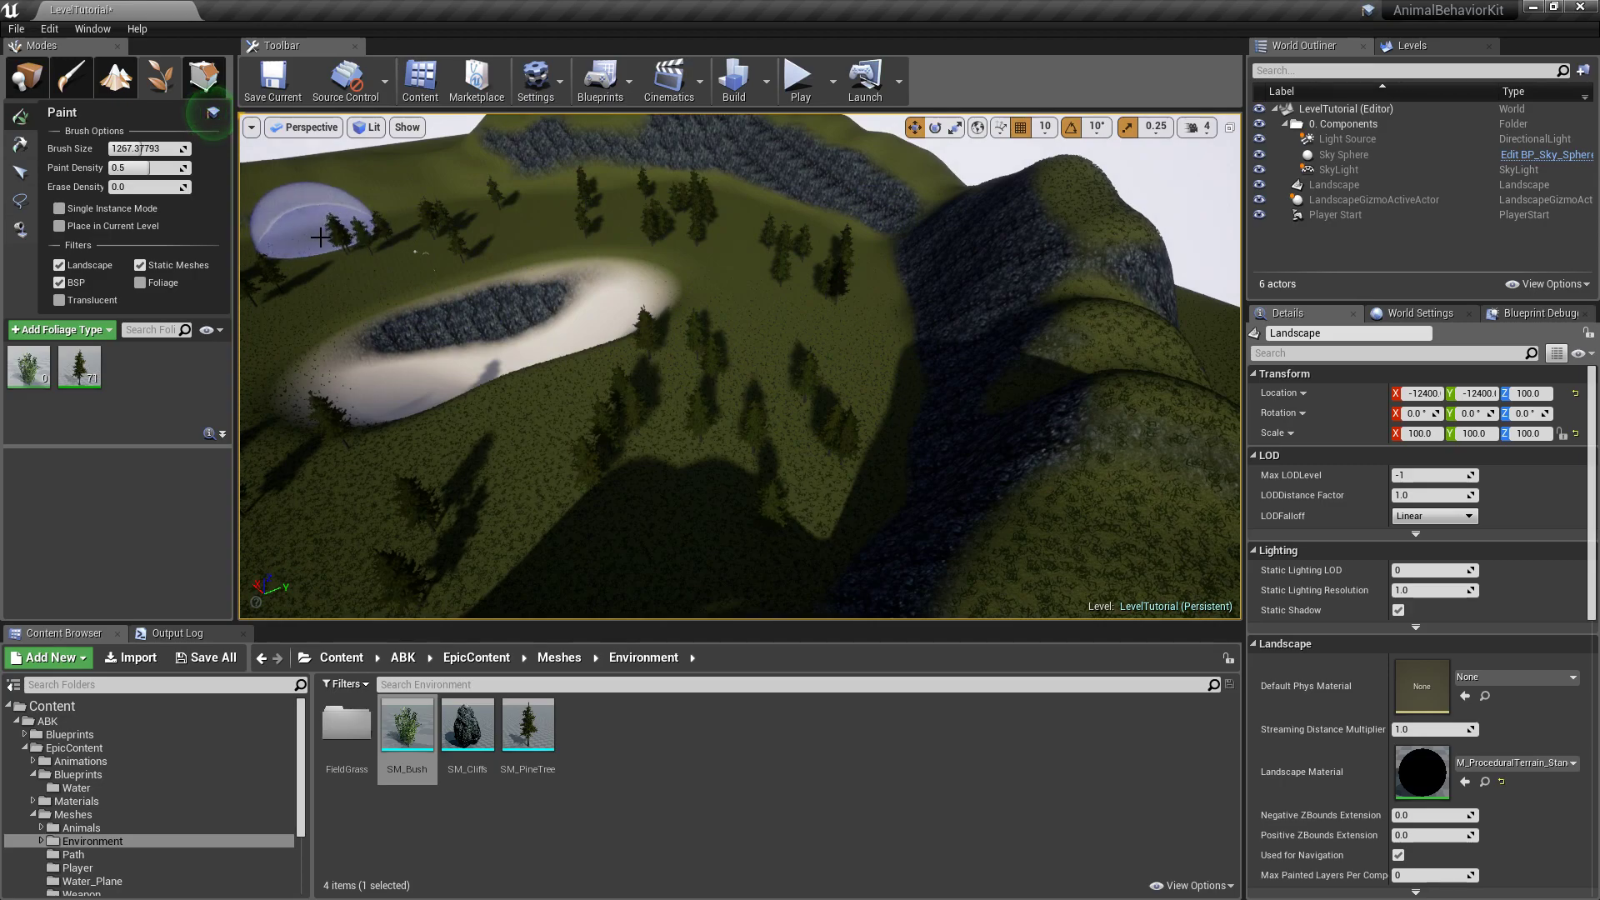
left_click(876, 299, "shift")
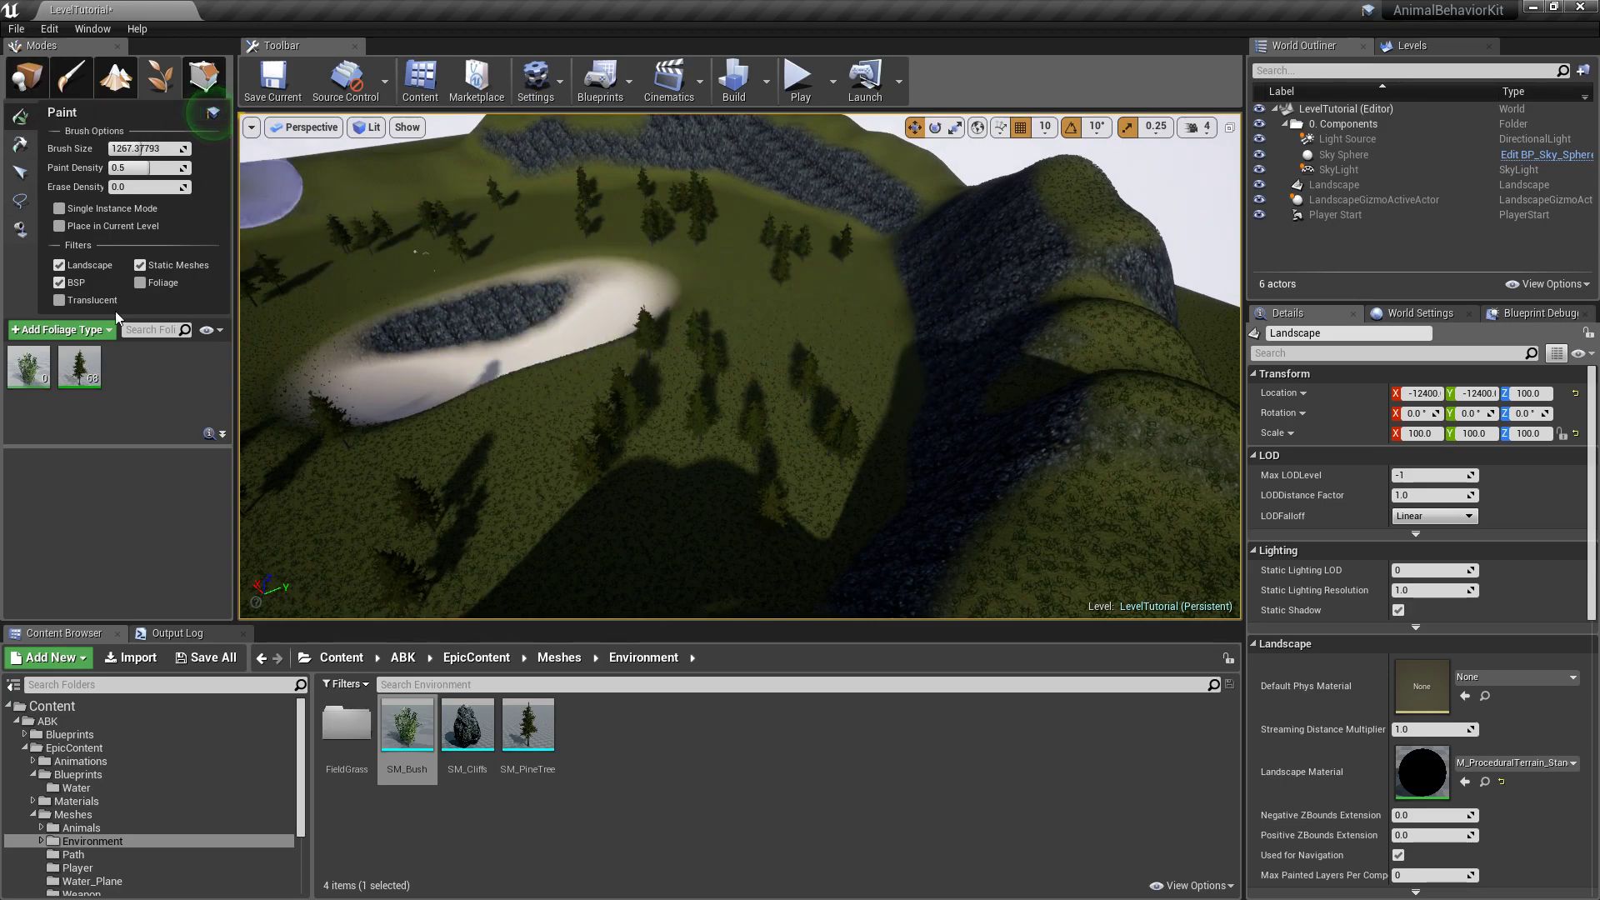
Select the SM_Bush foliage type, set its painting density to 2.0, and enlarge the brush to about 1588
left_click(22, 367)
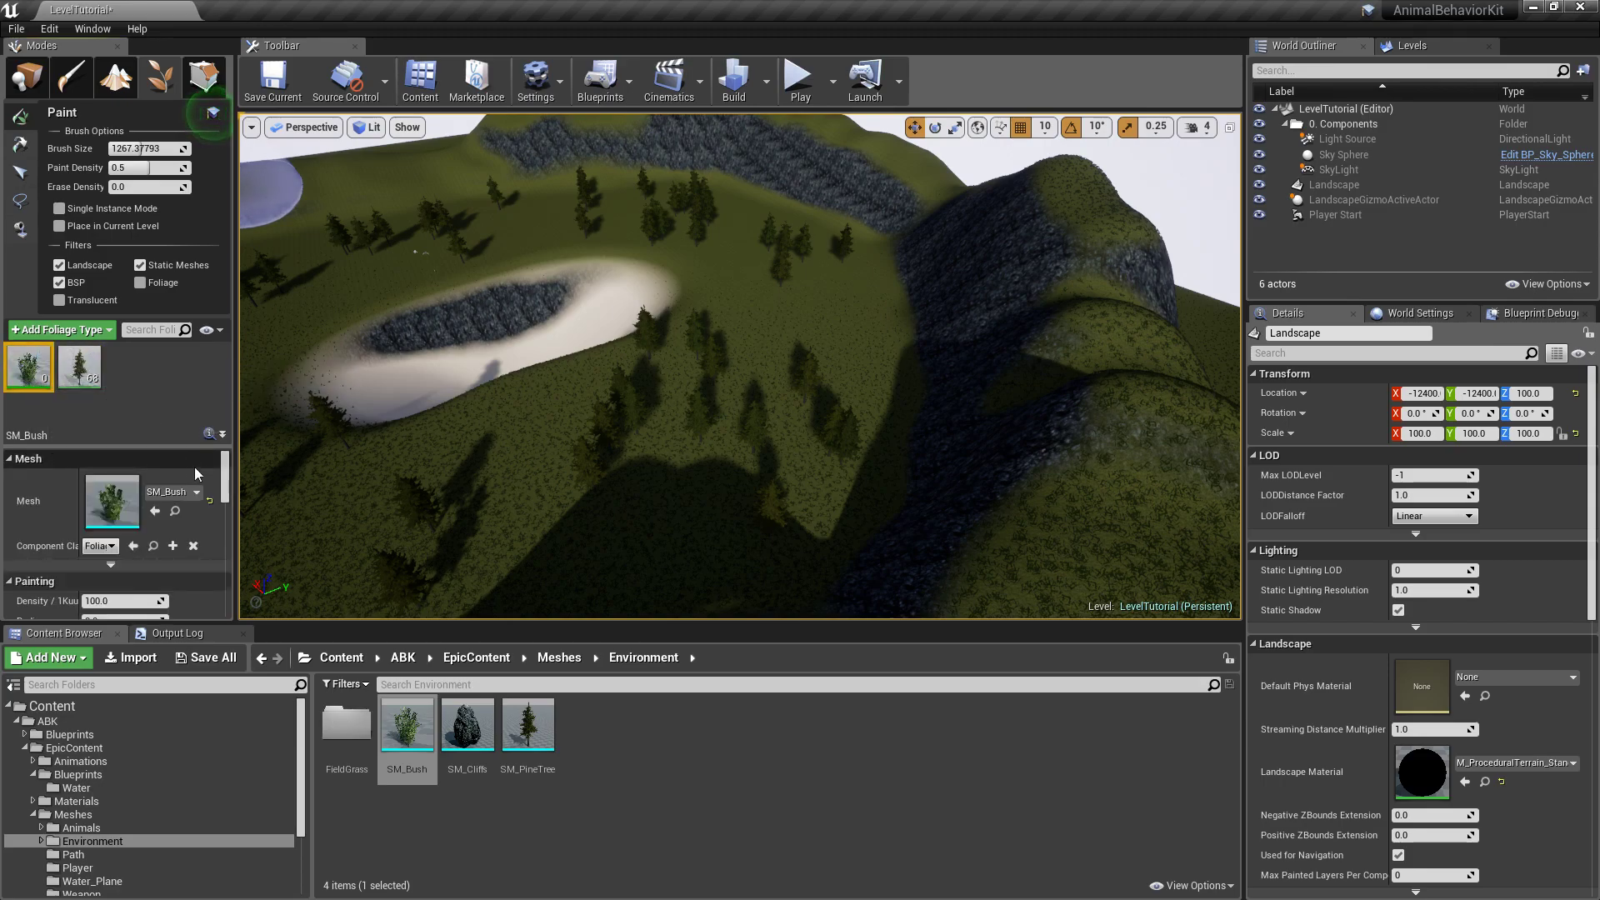
left_click_drag(226, 469, 226, 482)
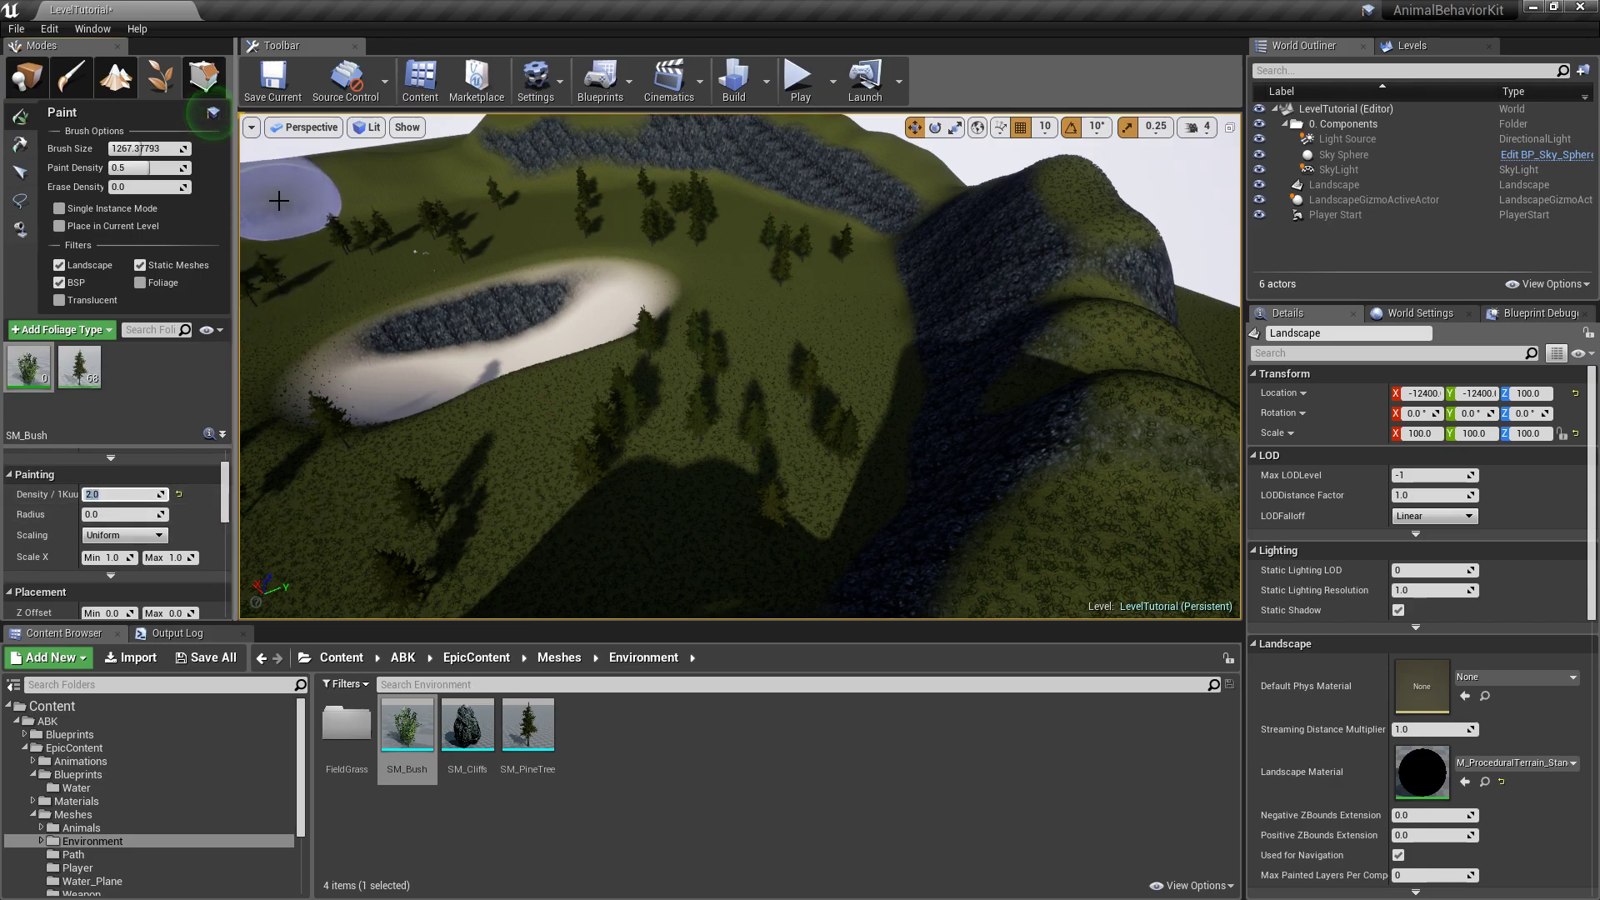
left_click_drag(145, 148, 147, 149)
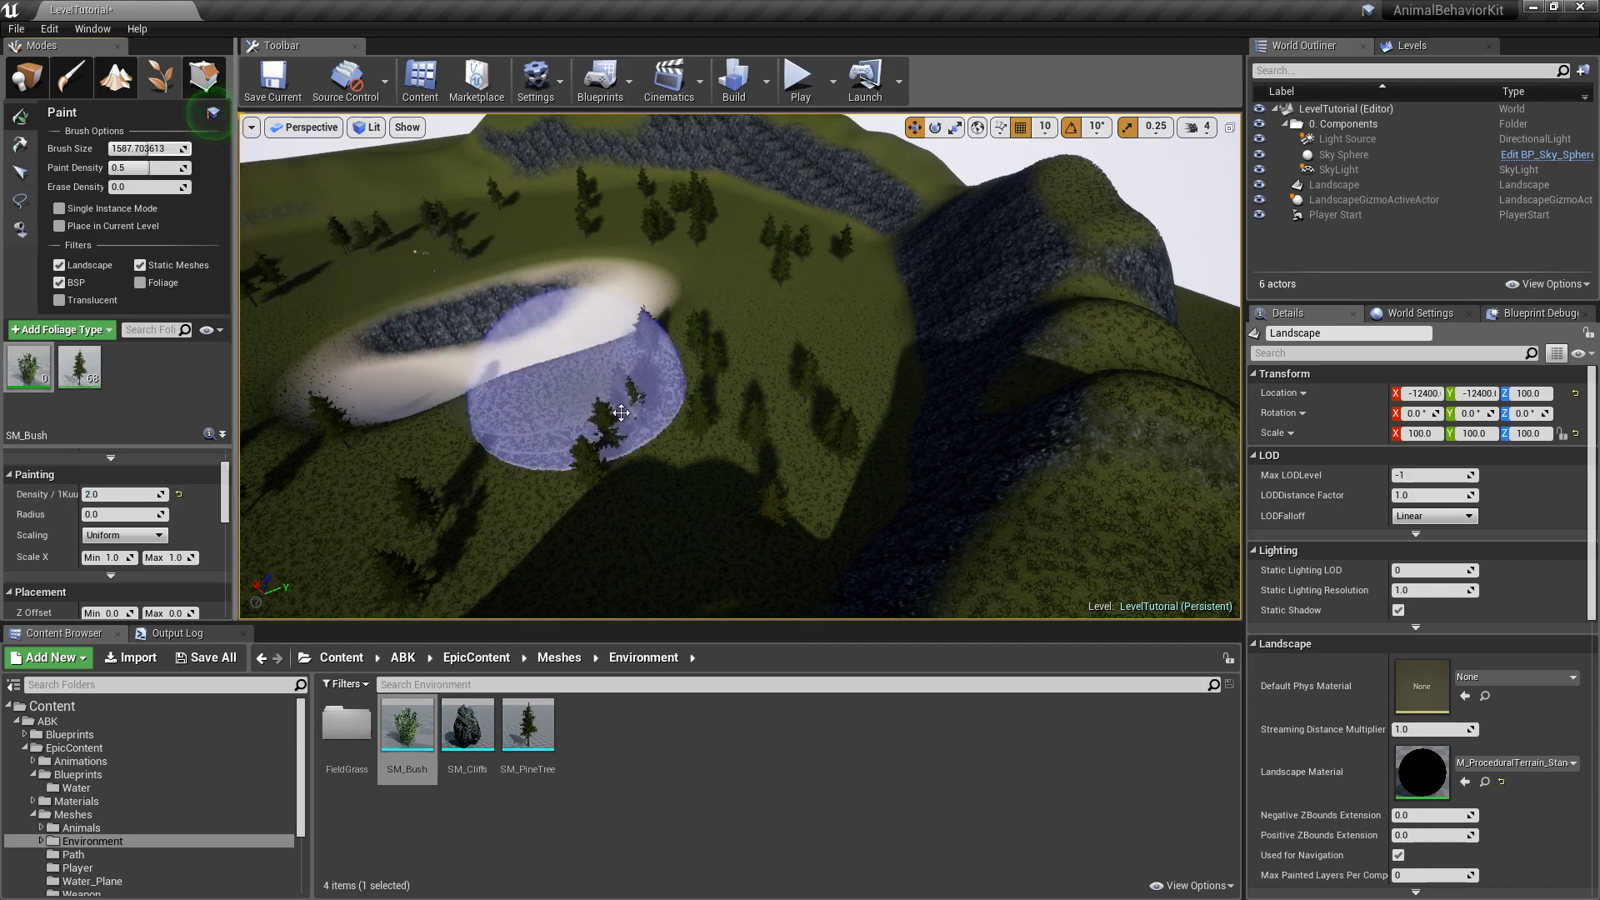
Scatter sparse SM_Bush foliage over the grass all around the basin
right_click_drag(725, 396, 842, 500)
right_click_drag(650, 507, 650, 508)
key("s")
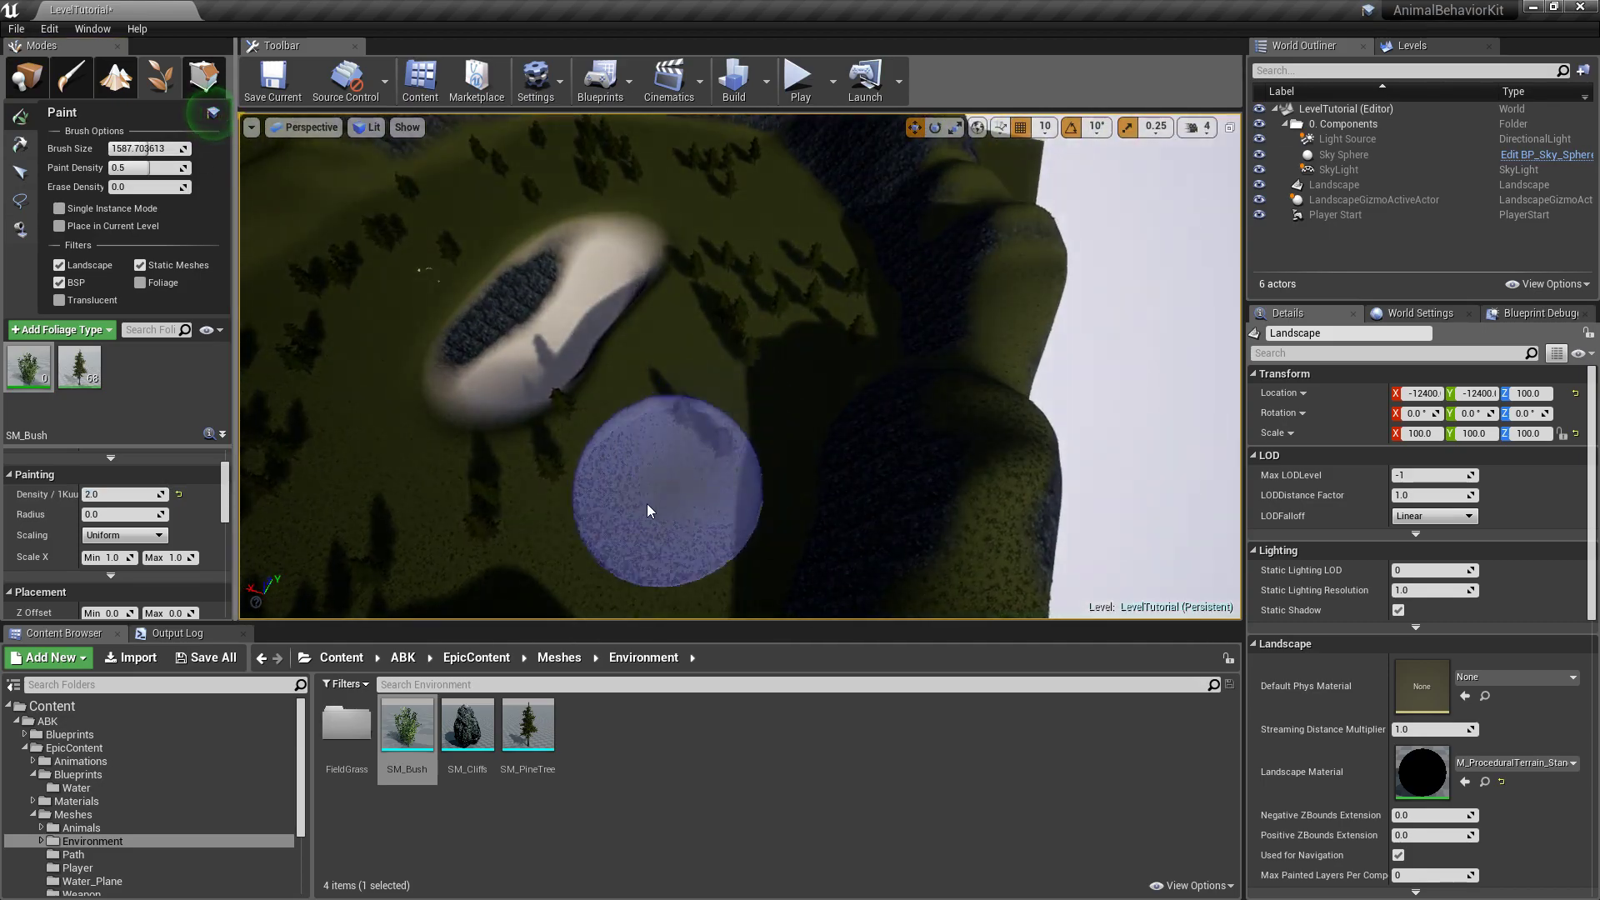
left_click(642, 518)
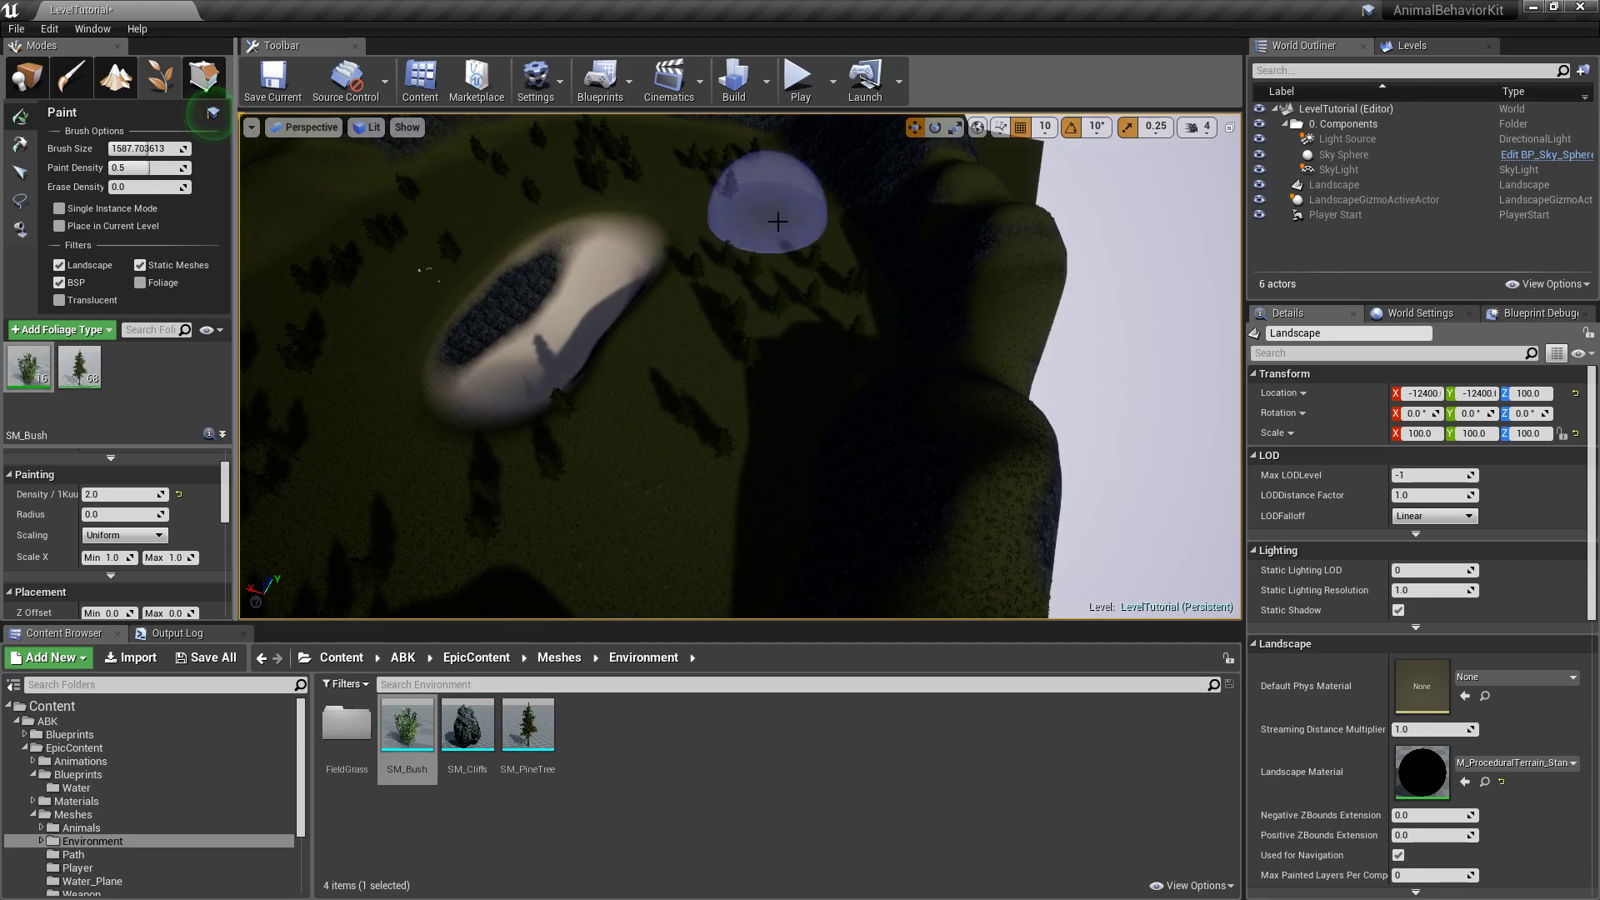
mouse_move(777, 221)
left_mouse_down()
mouse_move(686, 400)
mouse_move(447, 222)
mouse_move(475, 213)
left_mouse_up()
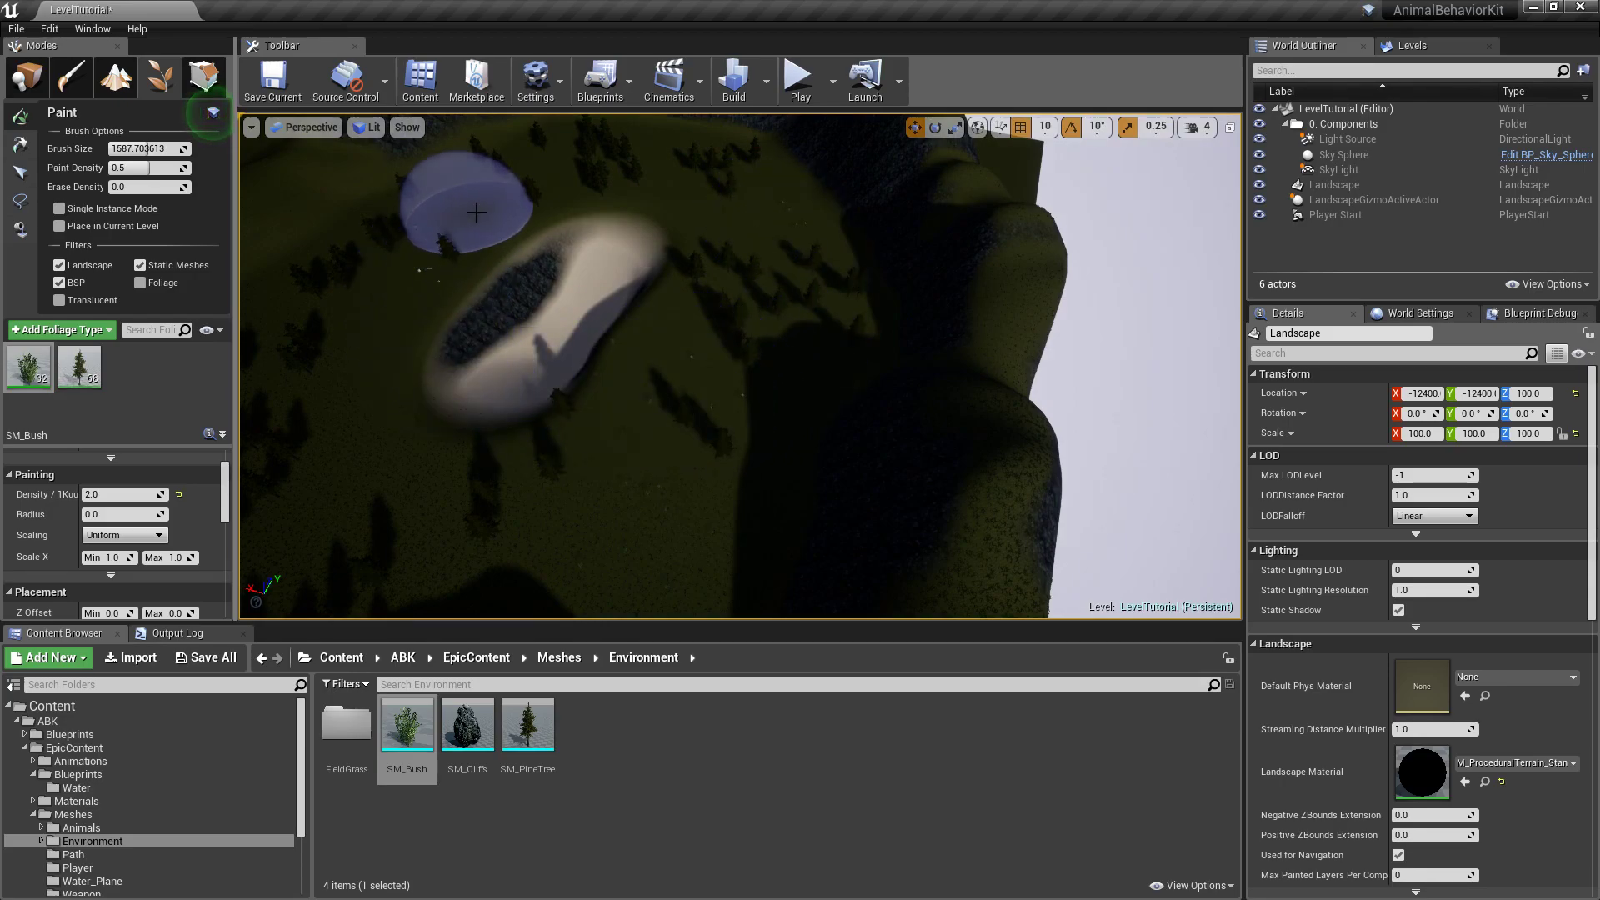
left_click(552, 173)
left_click(332, 357)
key("s")
mouse_move(555, 243)
right_mouse_down()
mouse_move(358, 250)
mouse_move(575, 237)
right_mouse_up()
left_click(630, 218)
left_click(597, 347)
Check the bushes from ground level and paint more of them on the grass near the cliffs
mouse_move(795, 276)
right_mouse_down()
mouse_move(821, 391)
mouse_move(821, 316)
right_mouse_up()
key("w")
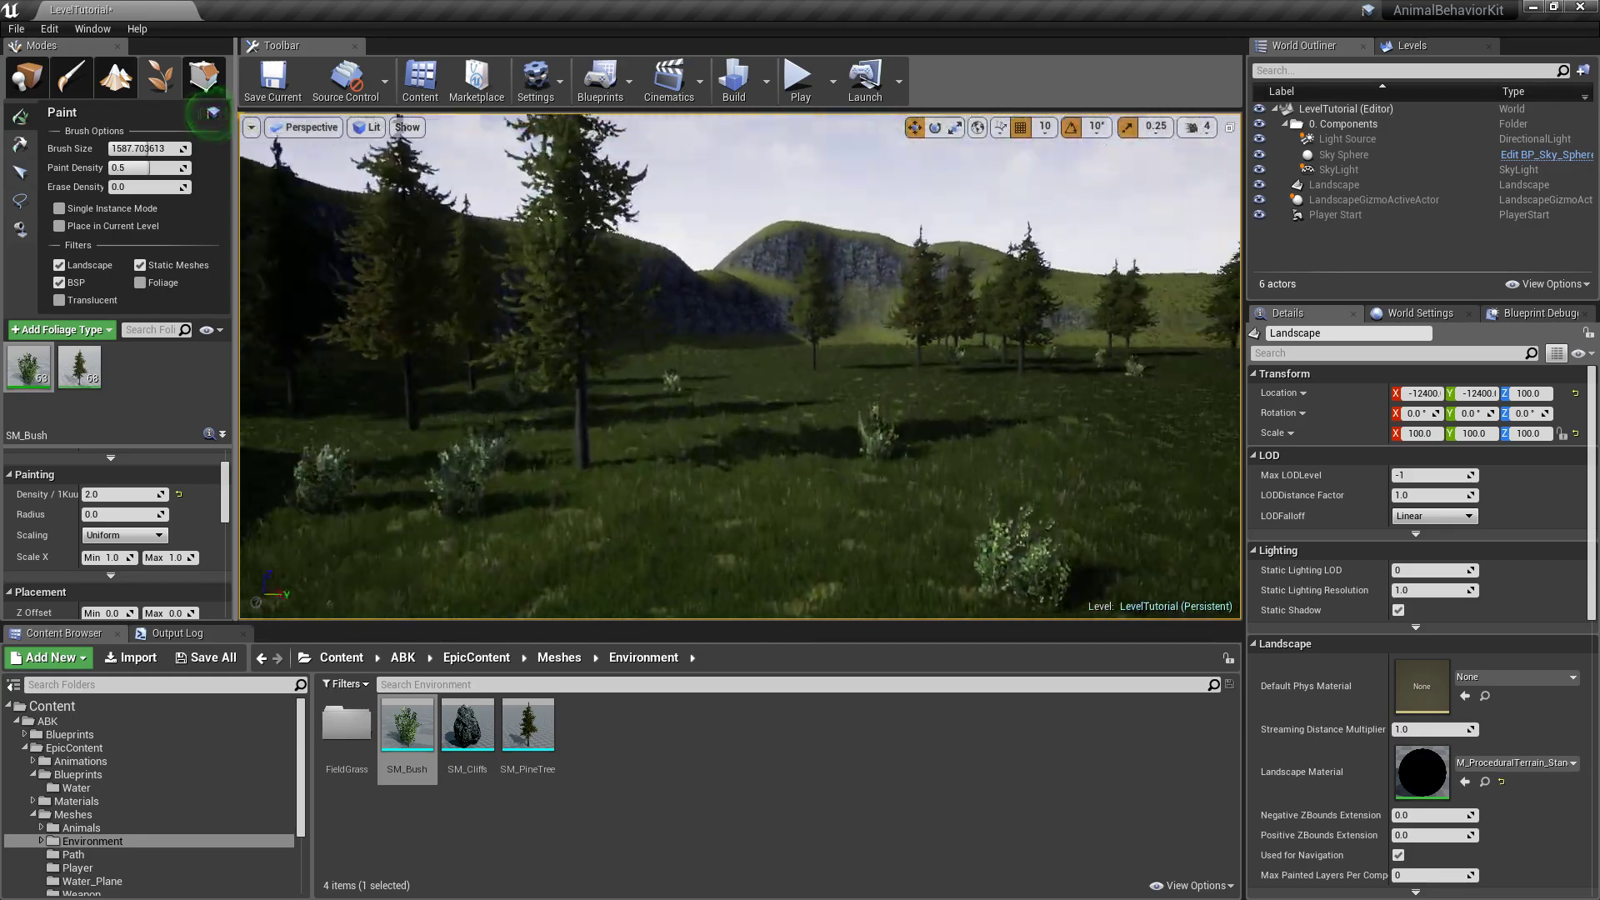
right_click_drag(740, 366, 950, 371)
mouse_move(653, 250)
right_mouse_down()
mouse_move(633, 260)
mouse_move(667, 254)
mouse_move(653, 327)
right_mouse_up()
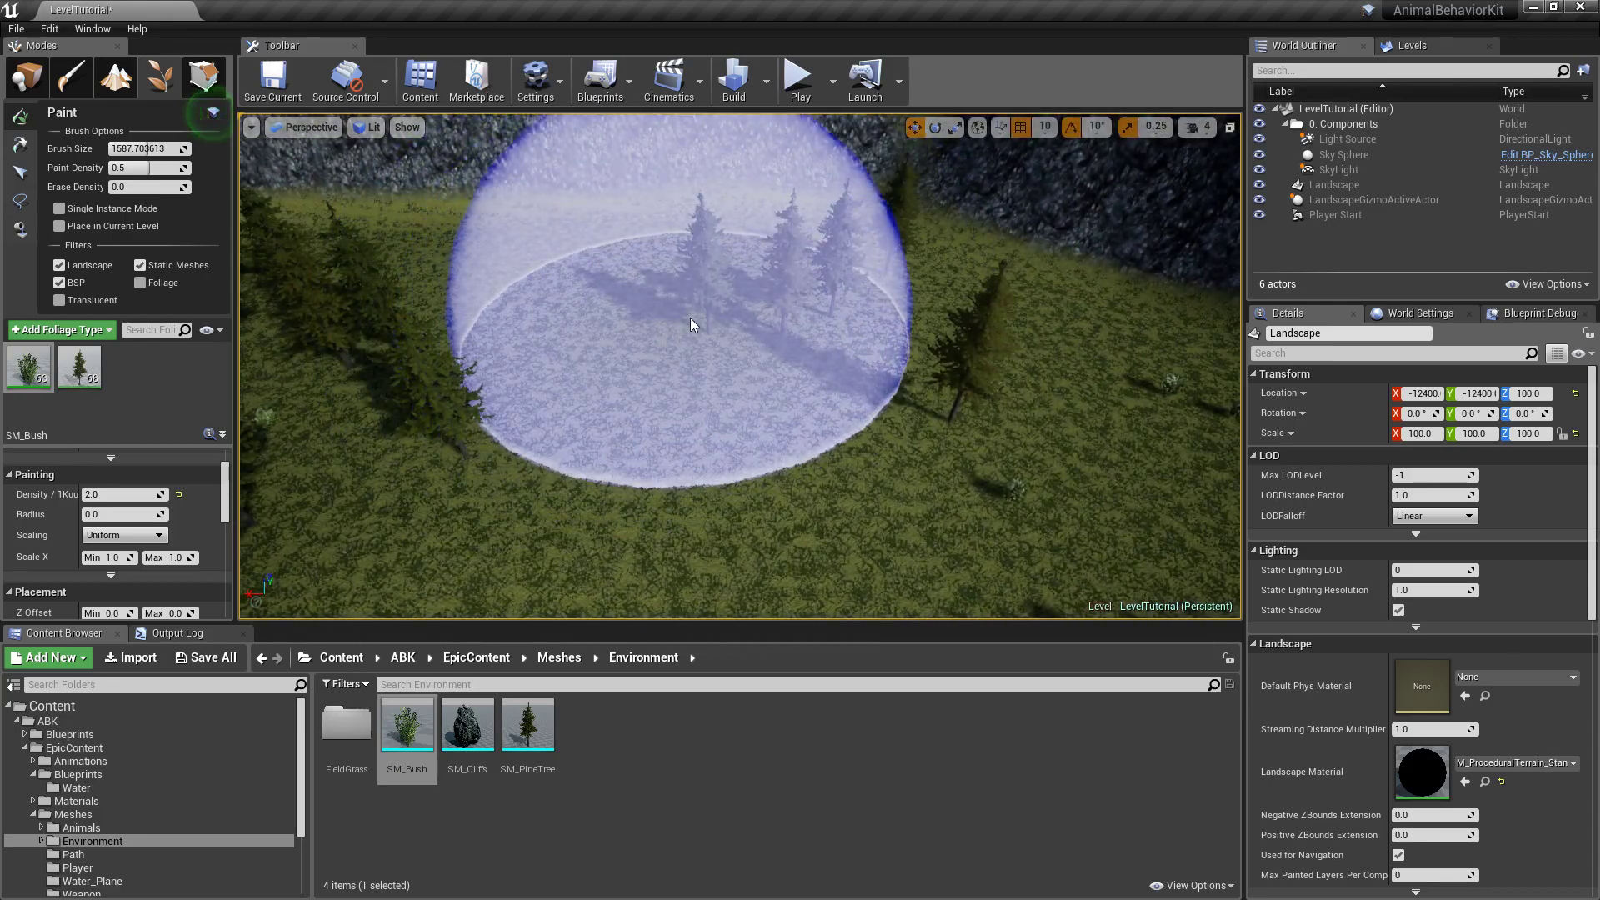
mouse_move(690, 324)
left_mouse_down()
mouse_move(992, 453)
mouse_move(814, 300)
left_mouse_up()
mouse_move(815, 300)
right_mouse_down()
mouse_move(1025, 250)
mouse_move(809, 258)
mouse_move(916, 267)
mouse_move(786, 289)
right_mouse_up()
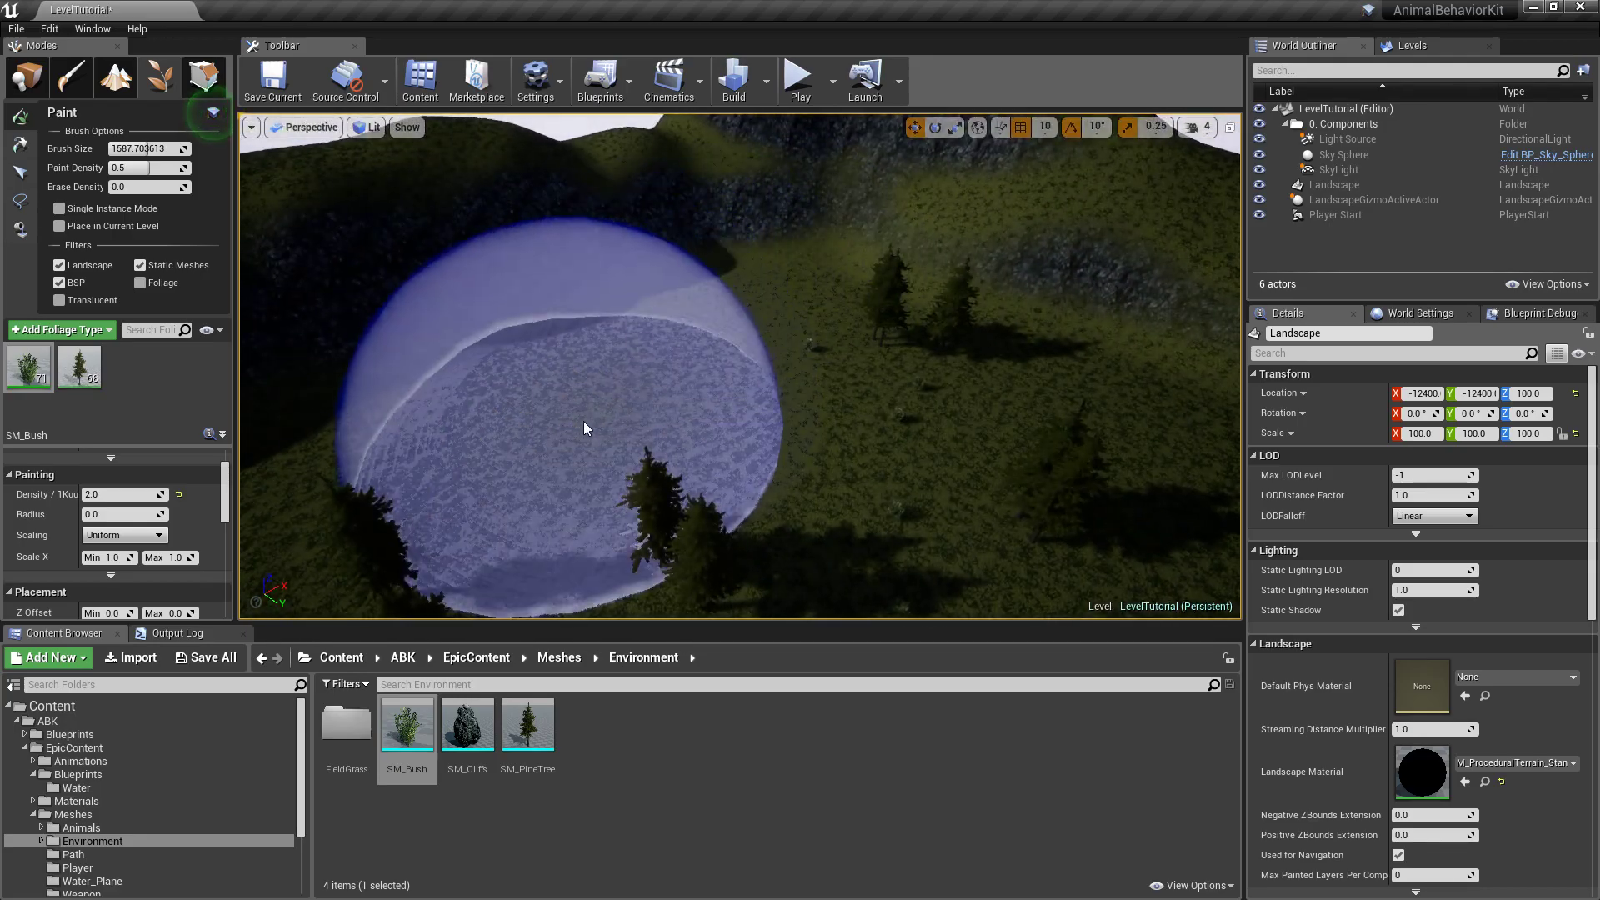
Leave foliage painting for actor placement and save all modified assets
left_click(27, 77)
mouse_move(633, 300)
right_mouse_down()
mouse_move(700, 350)
mouse_move(766, 308)
mouse_move(800, 329)
mouse_move(758, 400)
mouse_move(783, 334)
right_mouse_up()
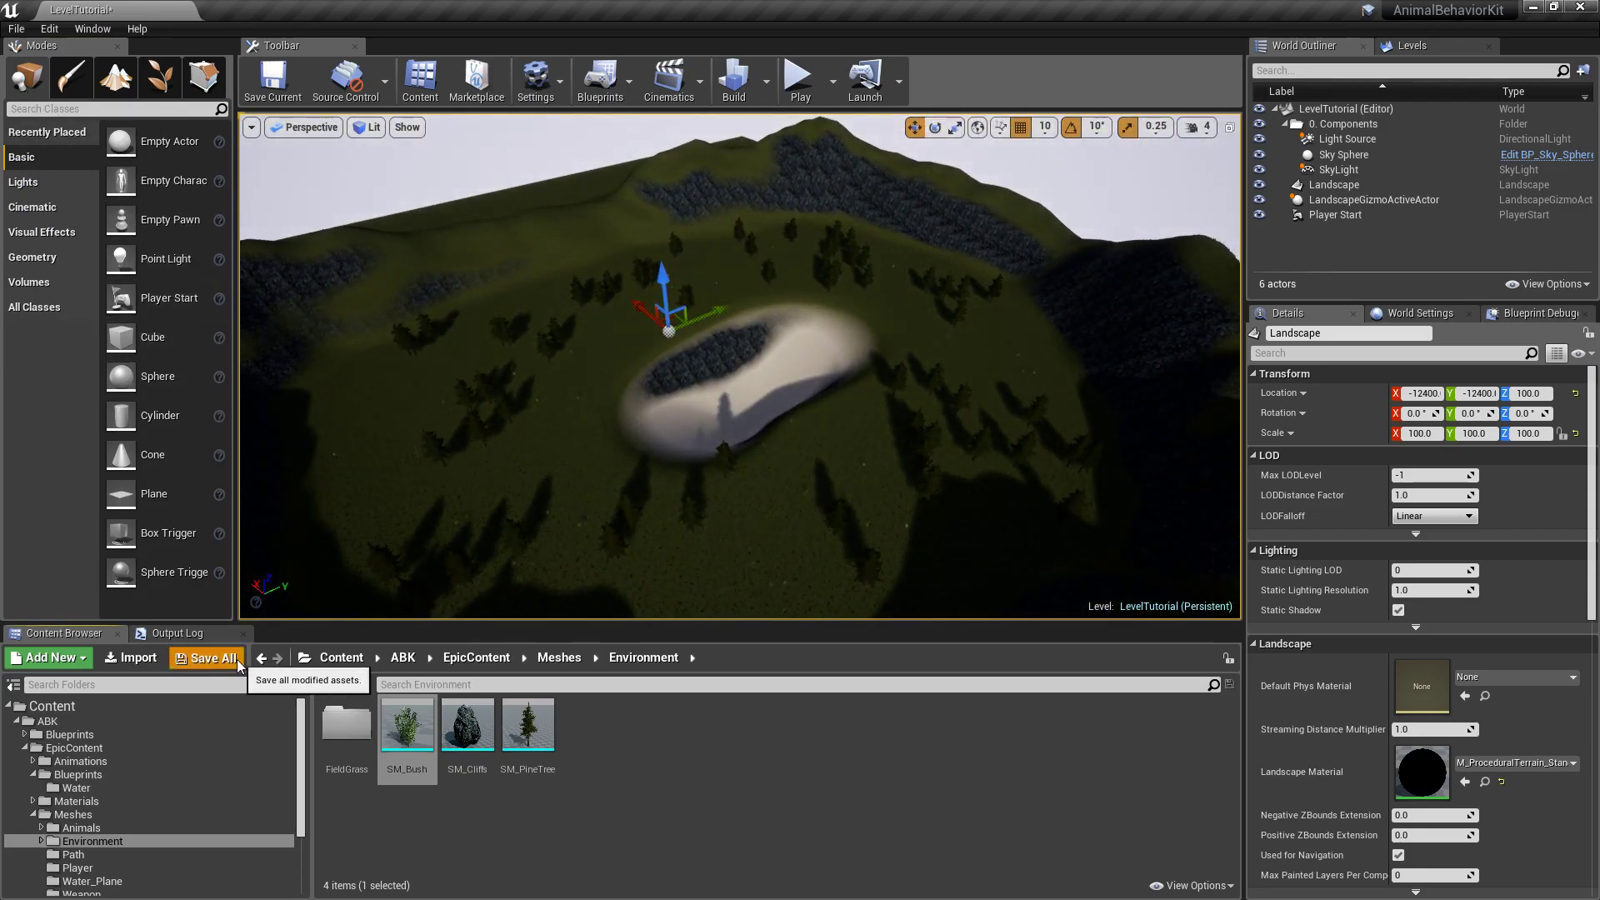
left_click(205, 658)
left_click(927, 613)
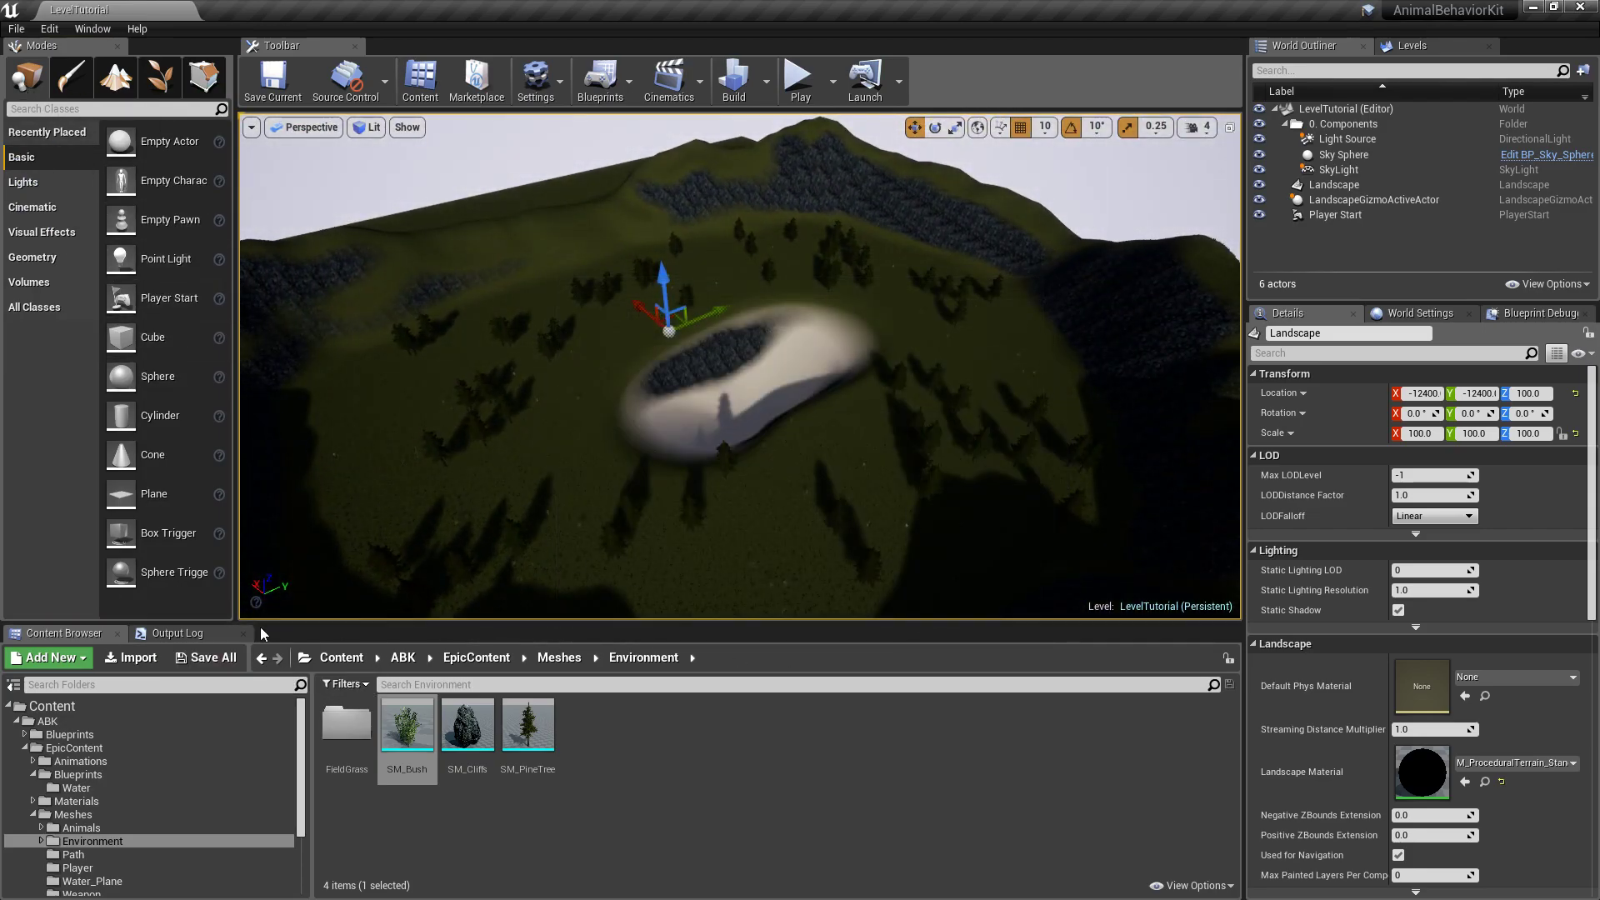
Enlarge the asset browsing area and open the ABK/EpicContent/Blueprints/Water folder
left_click_drag(262, 622, 262, 582)
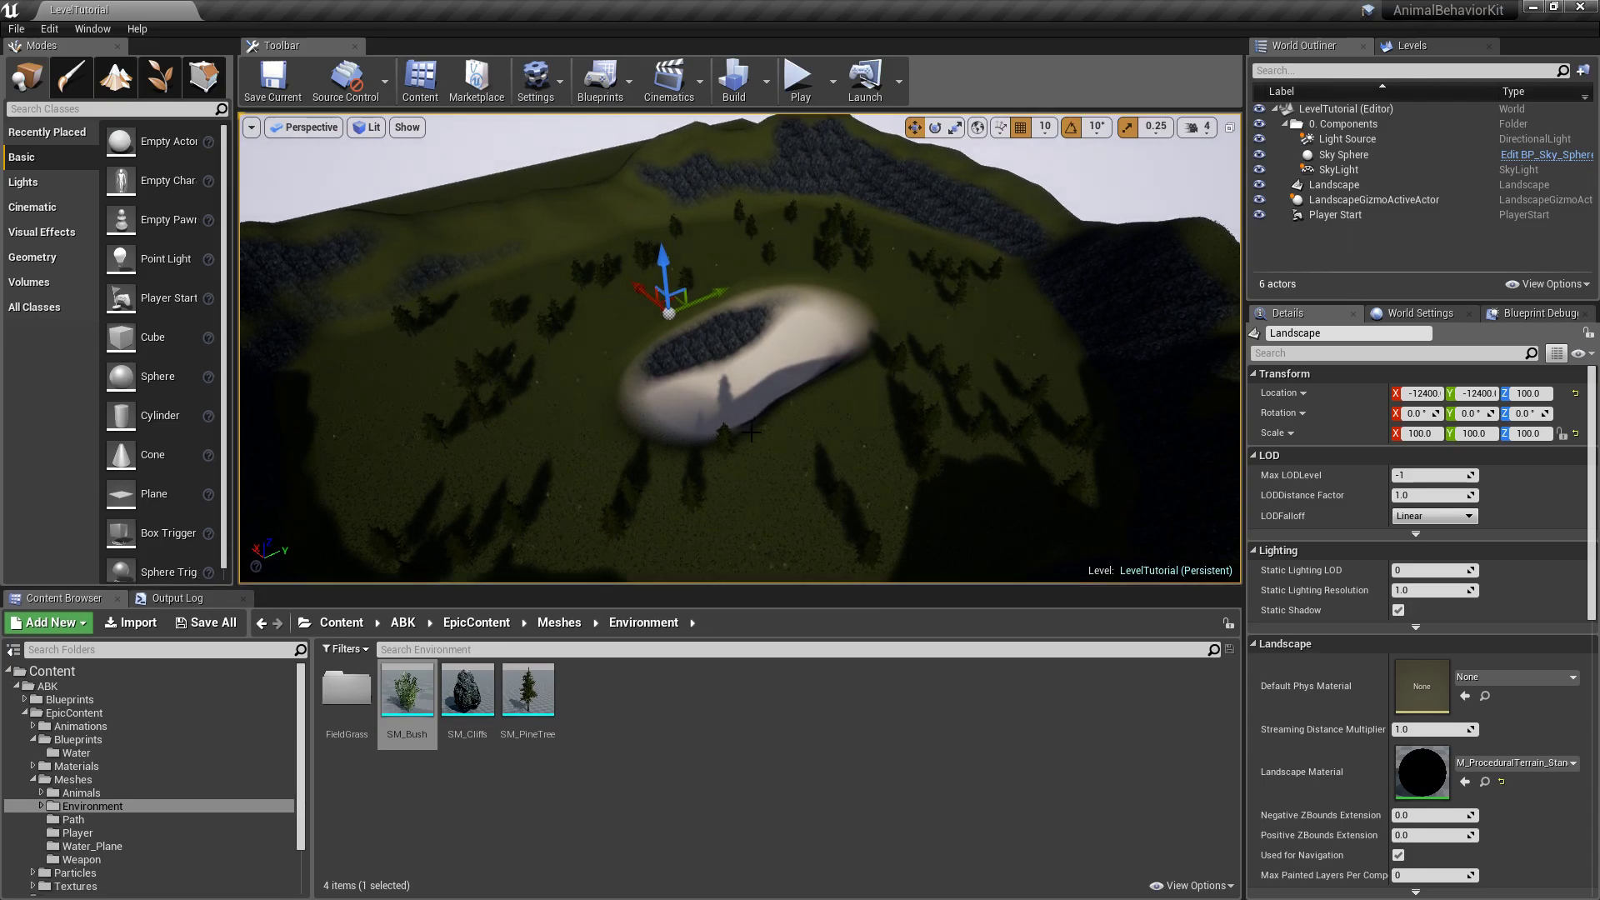
right_click_drag(807, 385, 868, 361)
left_click(48, 685)
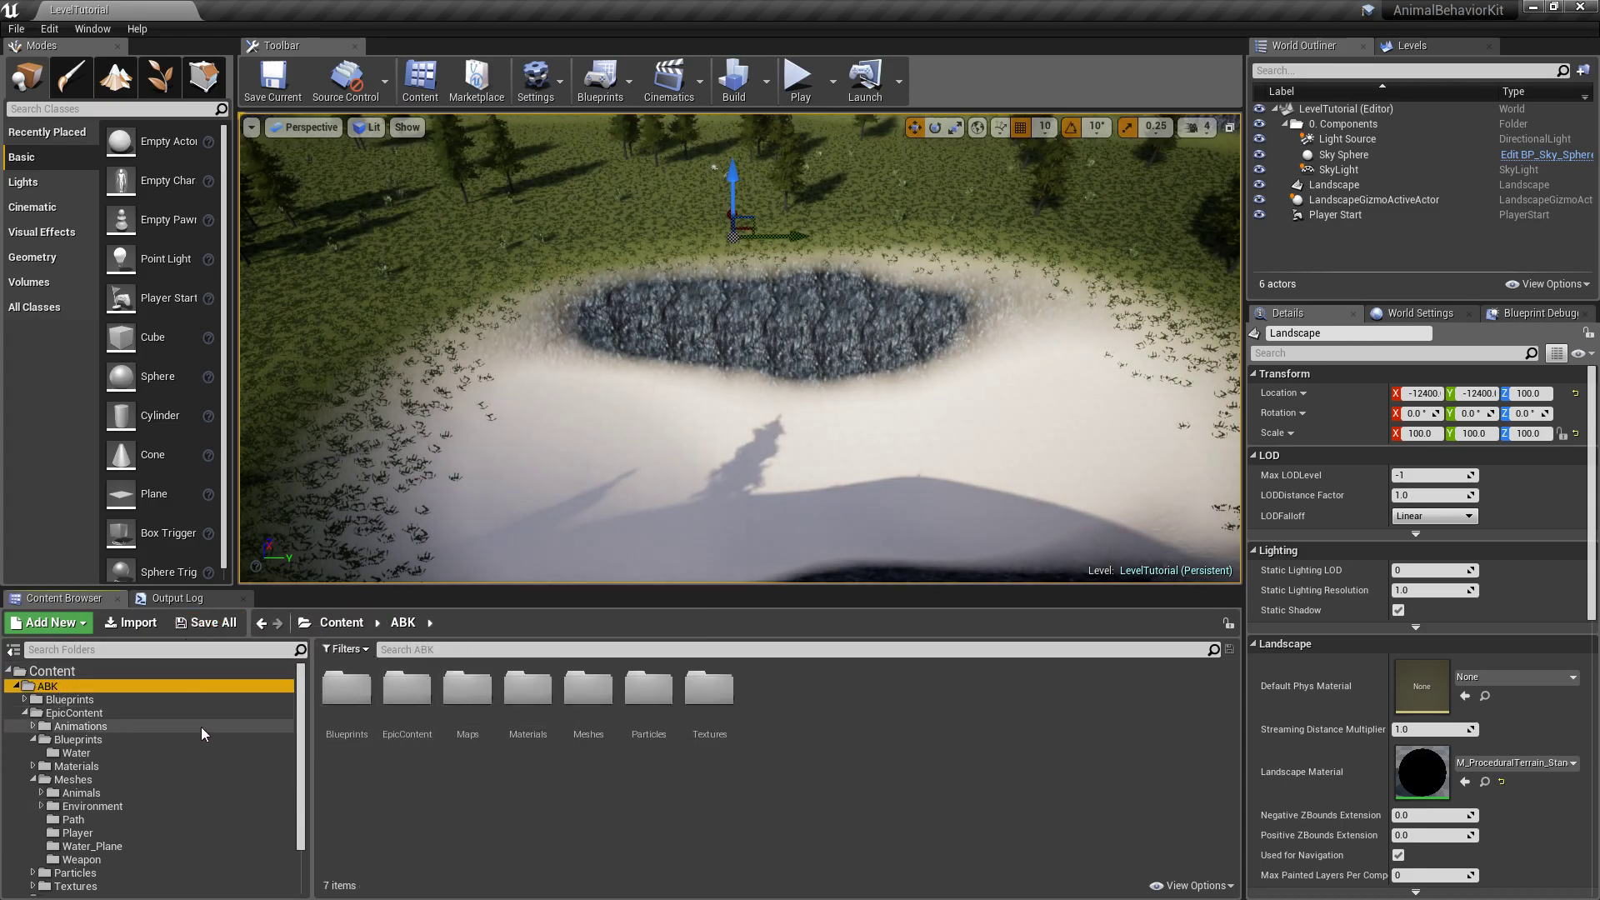
double_click(404, 700)
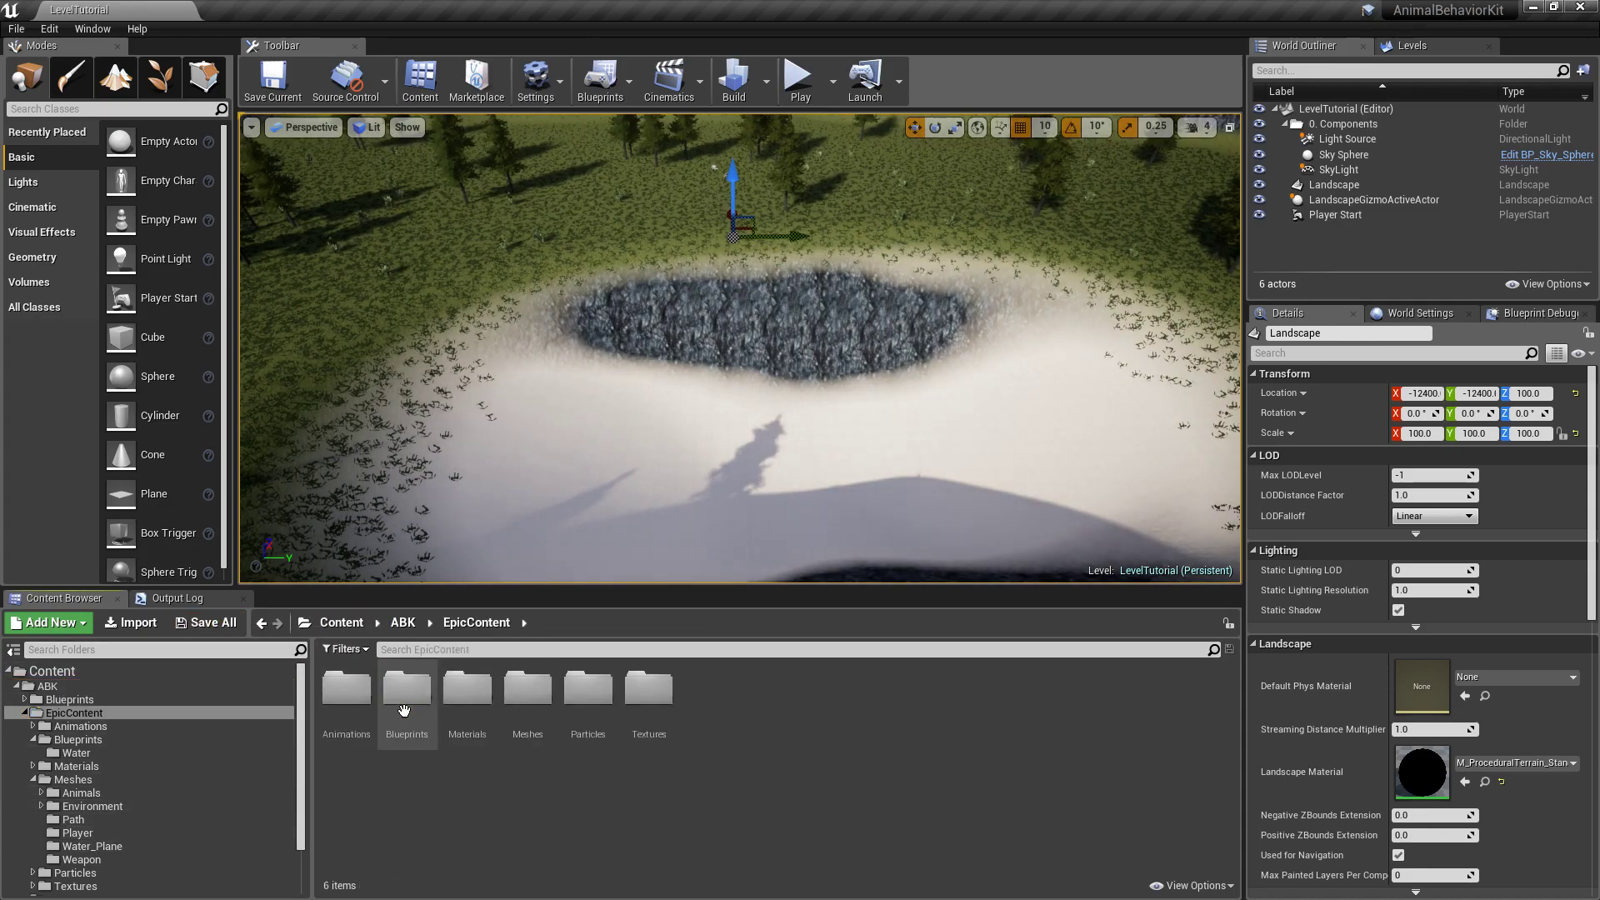
double_click(407, 700)
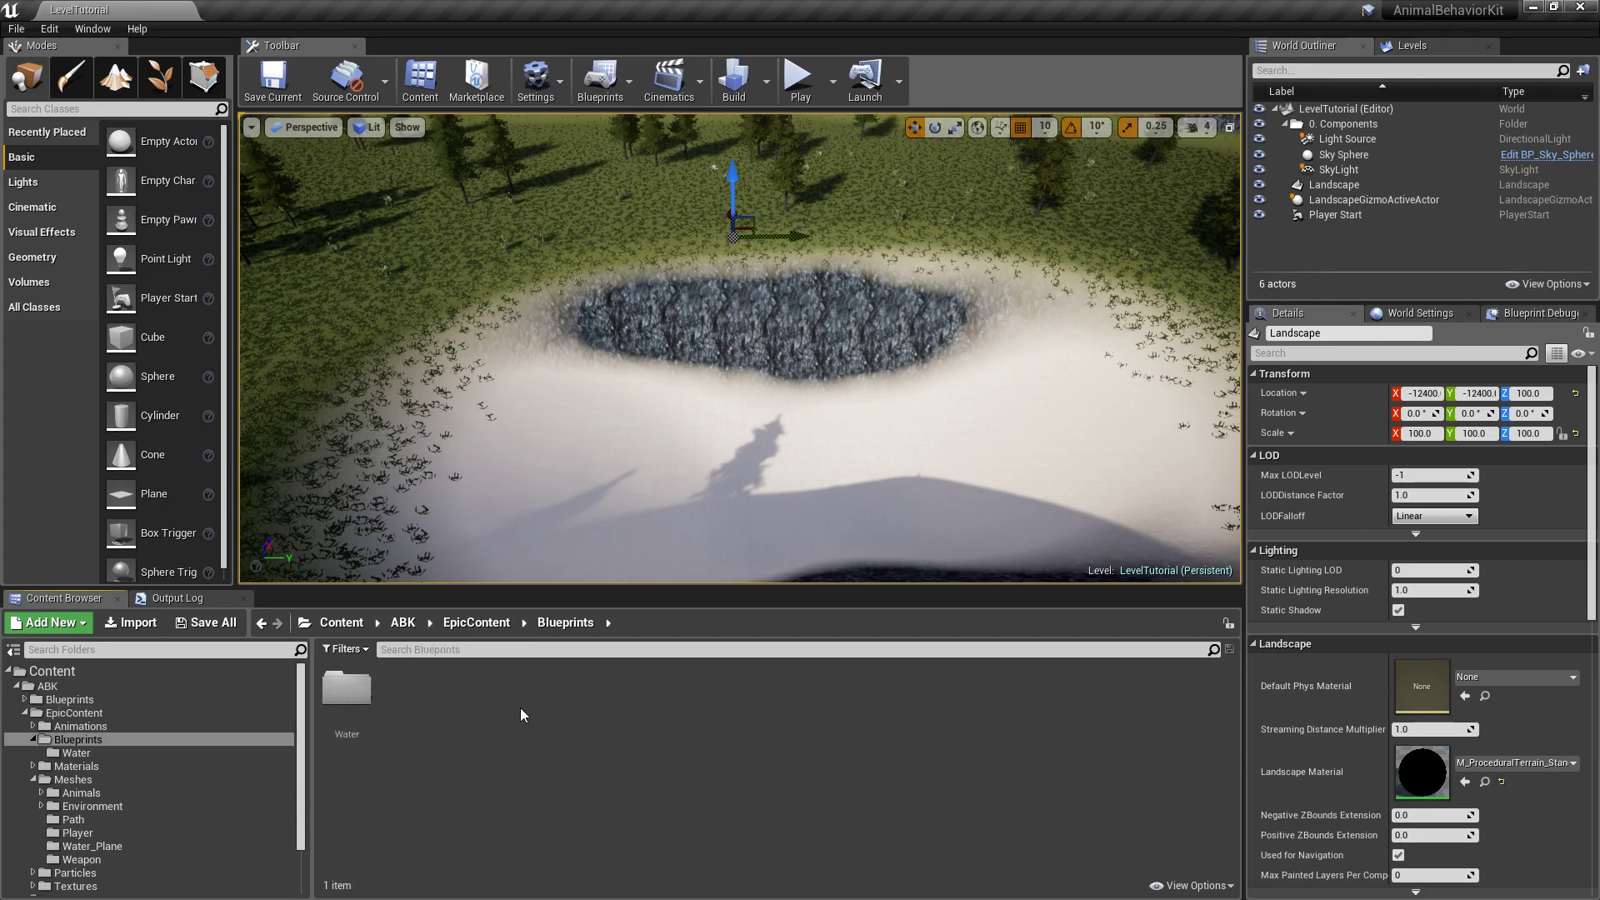
double_click(347, 690)
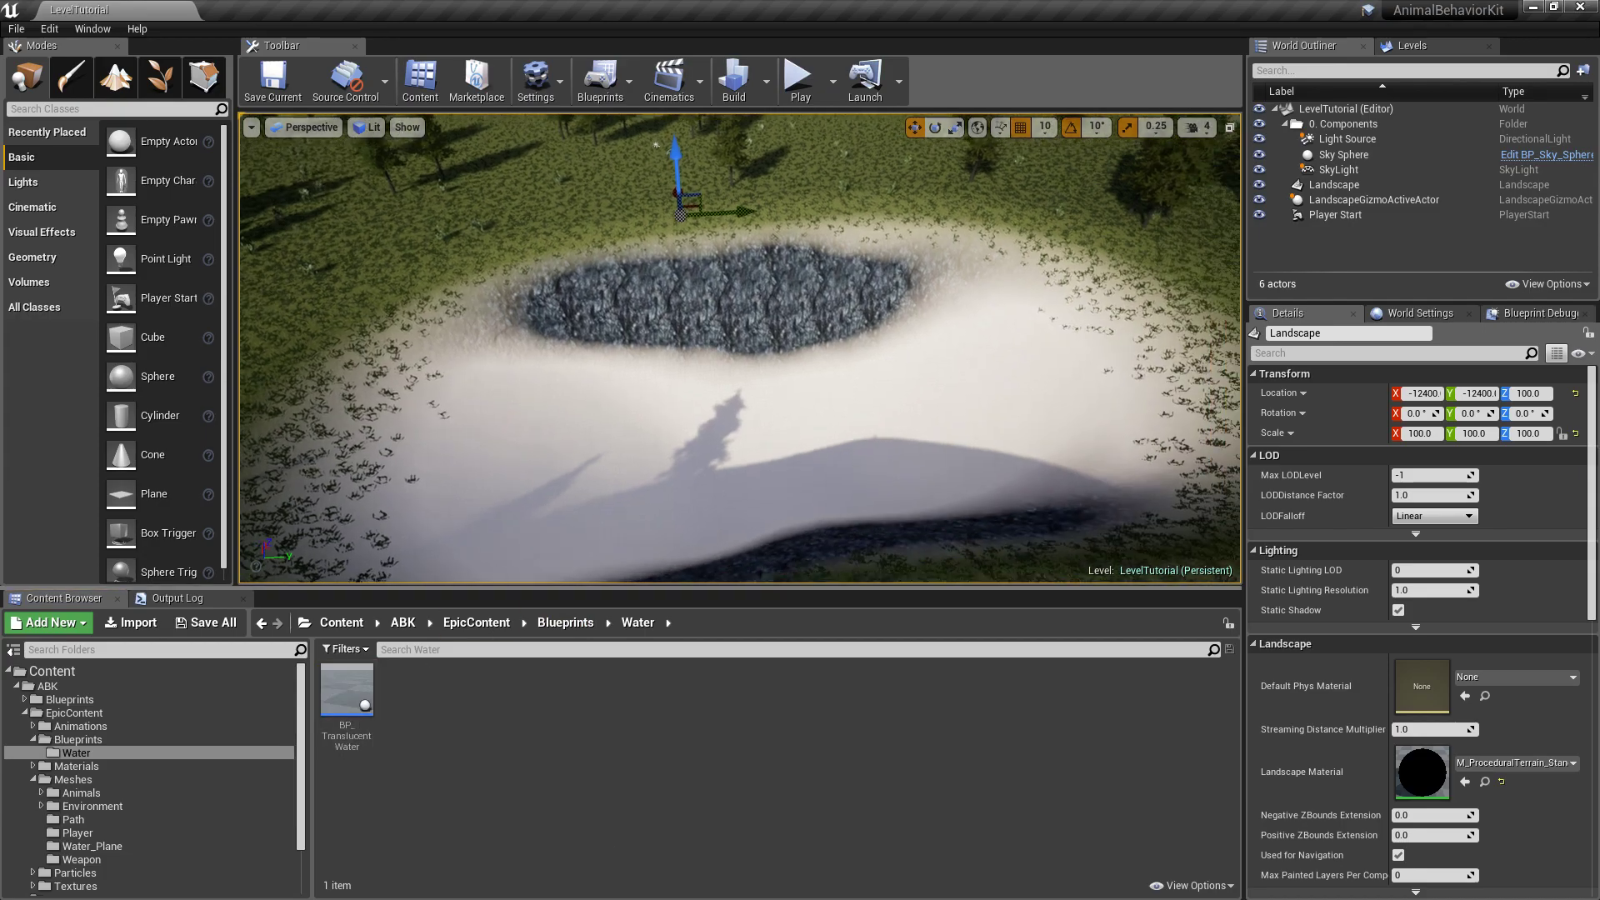
Place BP_TranslucentWater in the basin and position it at X -2540, Y 690, Z -170
left_click_drag(347, 690, 802, 309)
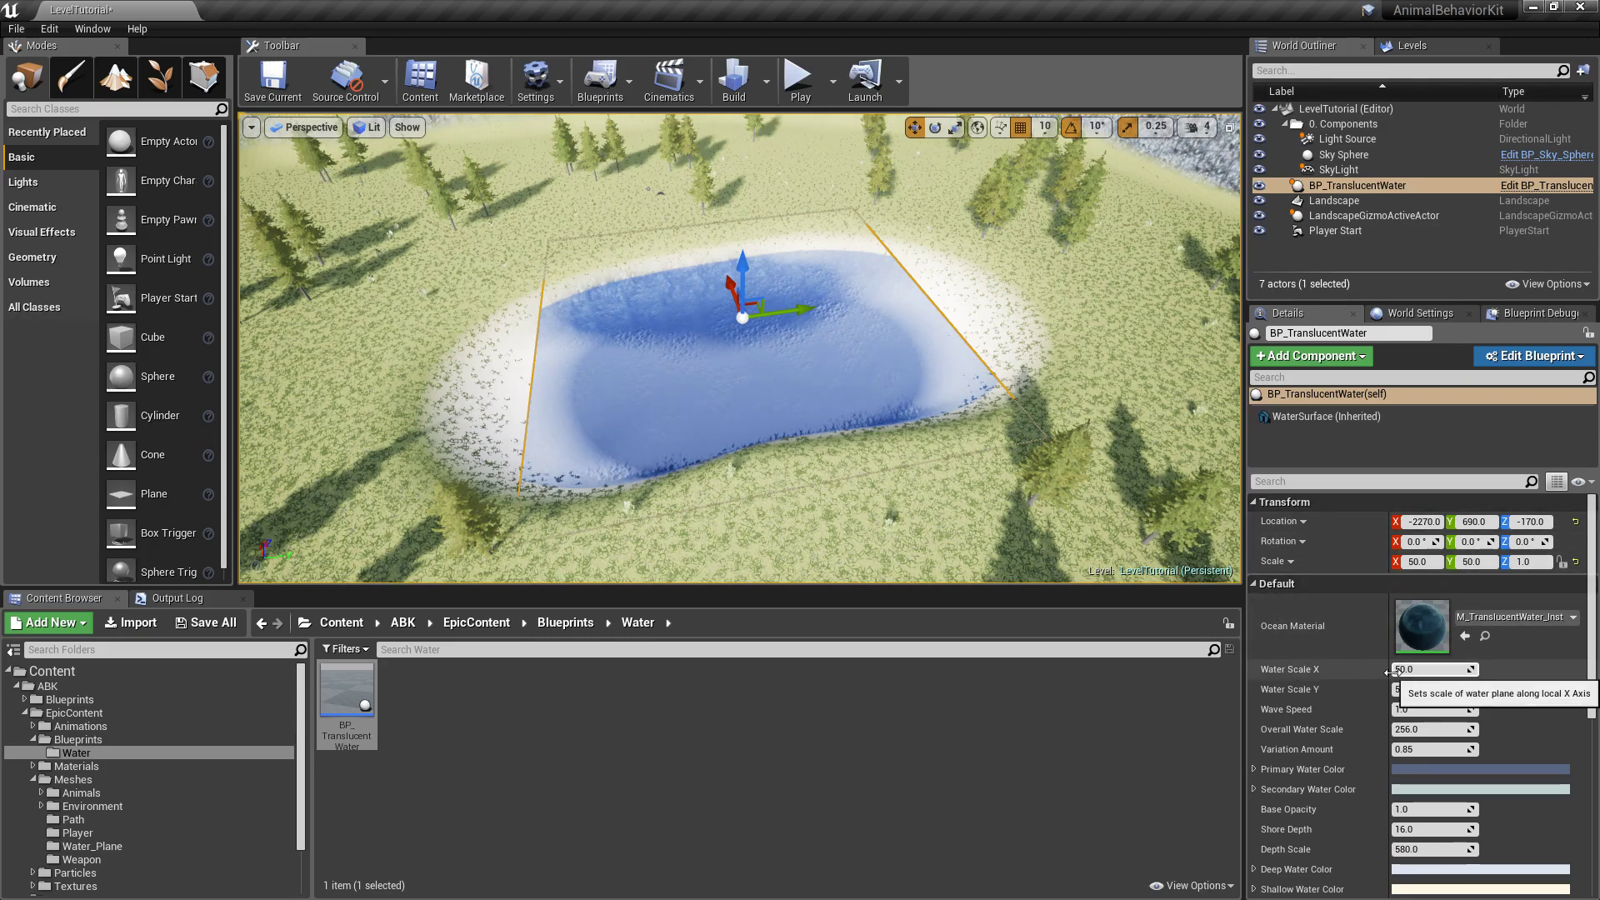
right_click_drag(847, 498, 1184, 520)
right_click_drag(638, 345, 638, 345)
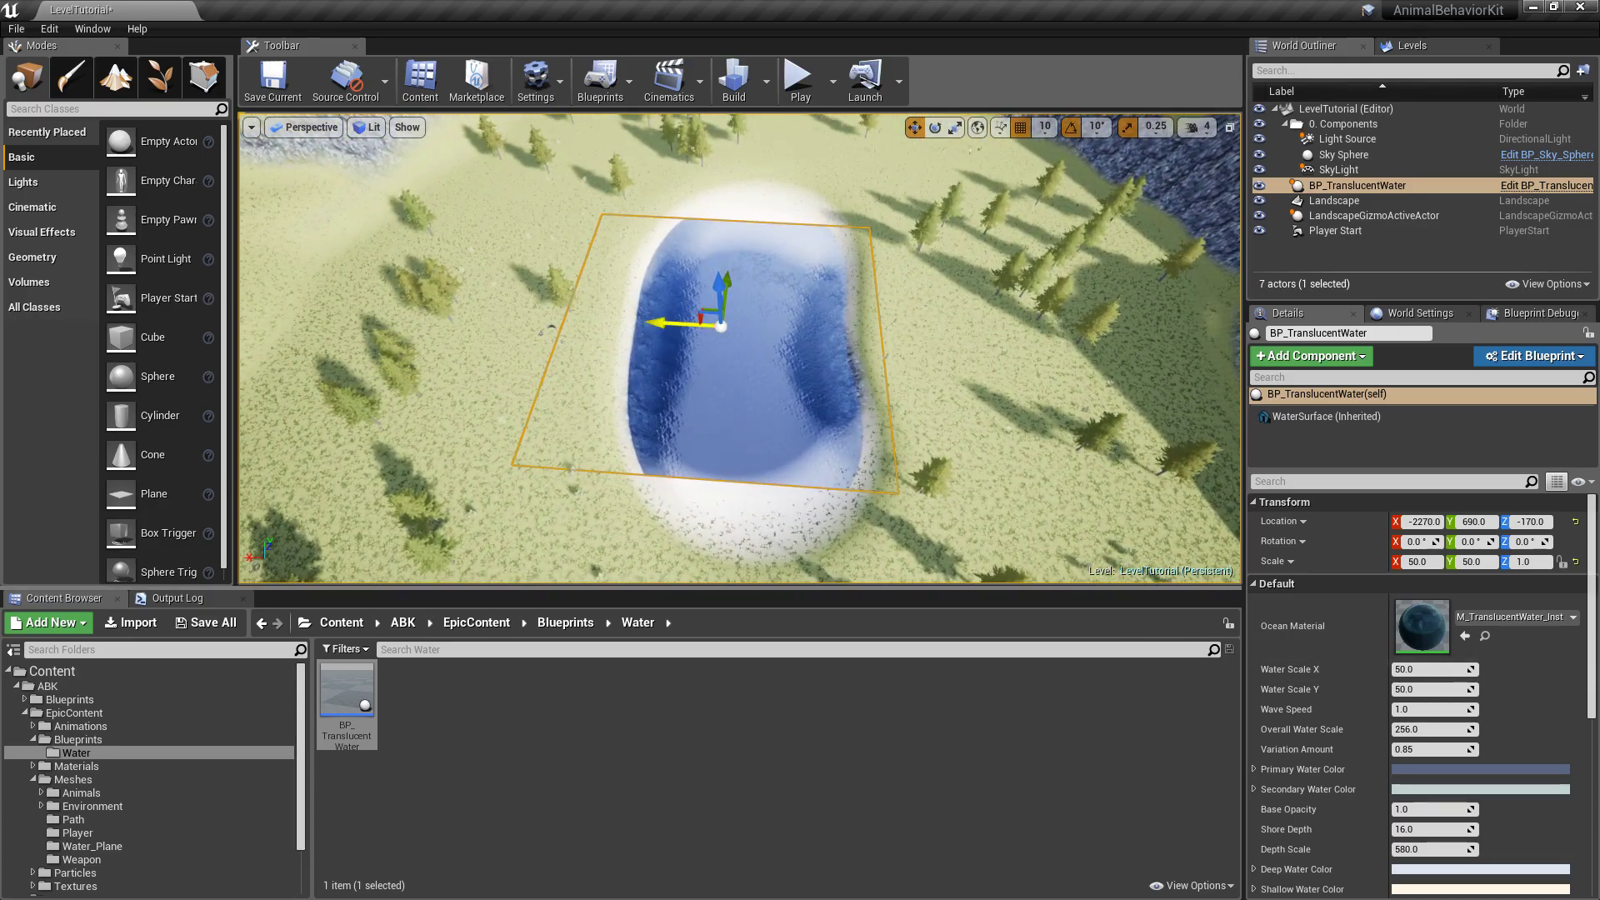
left_click_drag(662, 323, 676, 324)
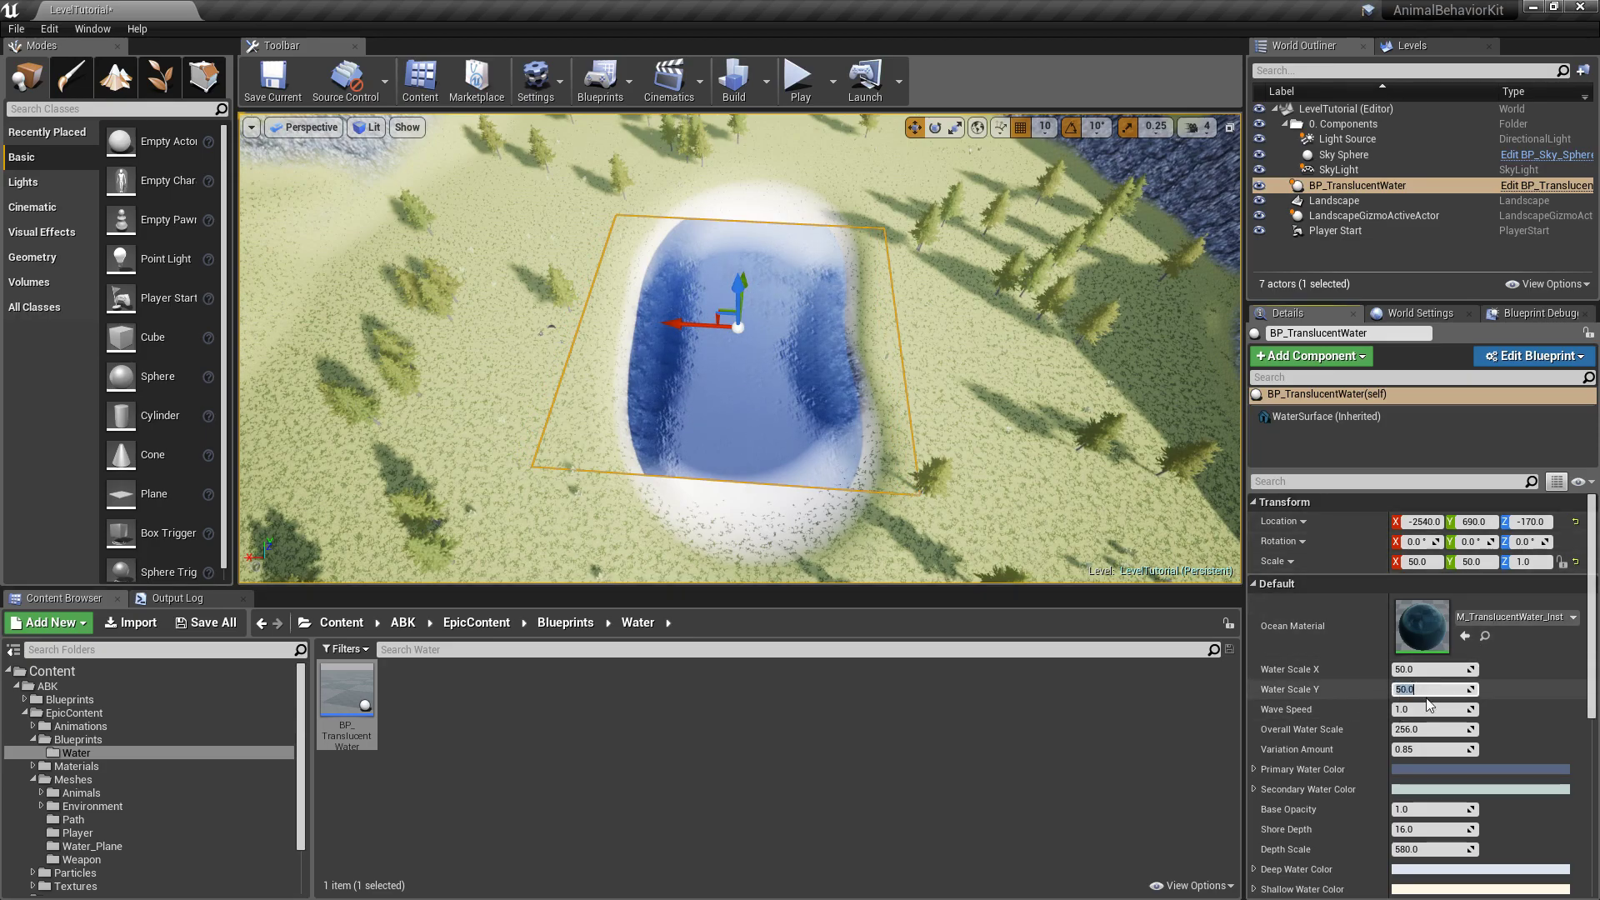
Try a Water Scale Y of 100 on the water plane, and settle on 80
type("100")
key("Return")
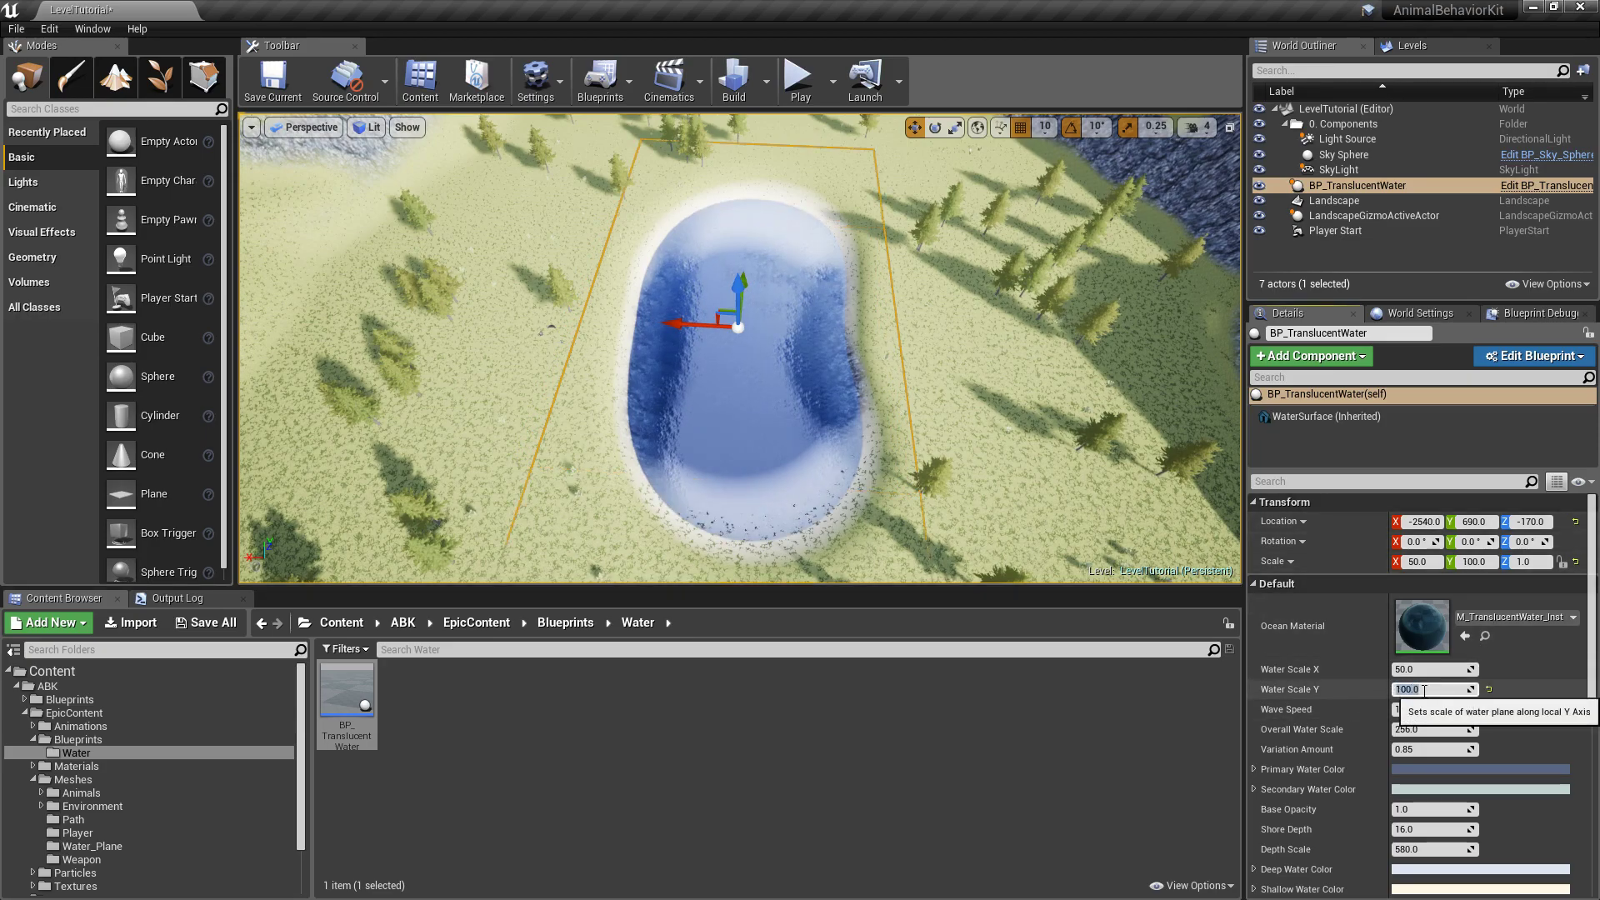
right_click_drag(977, 277, 708, 283)
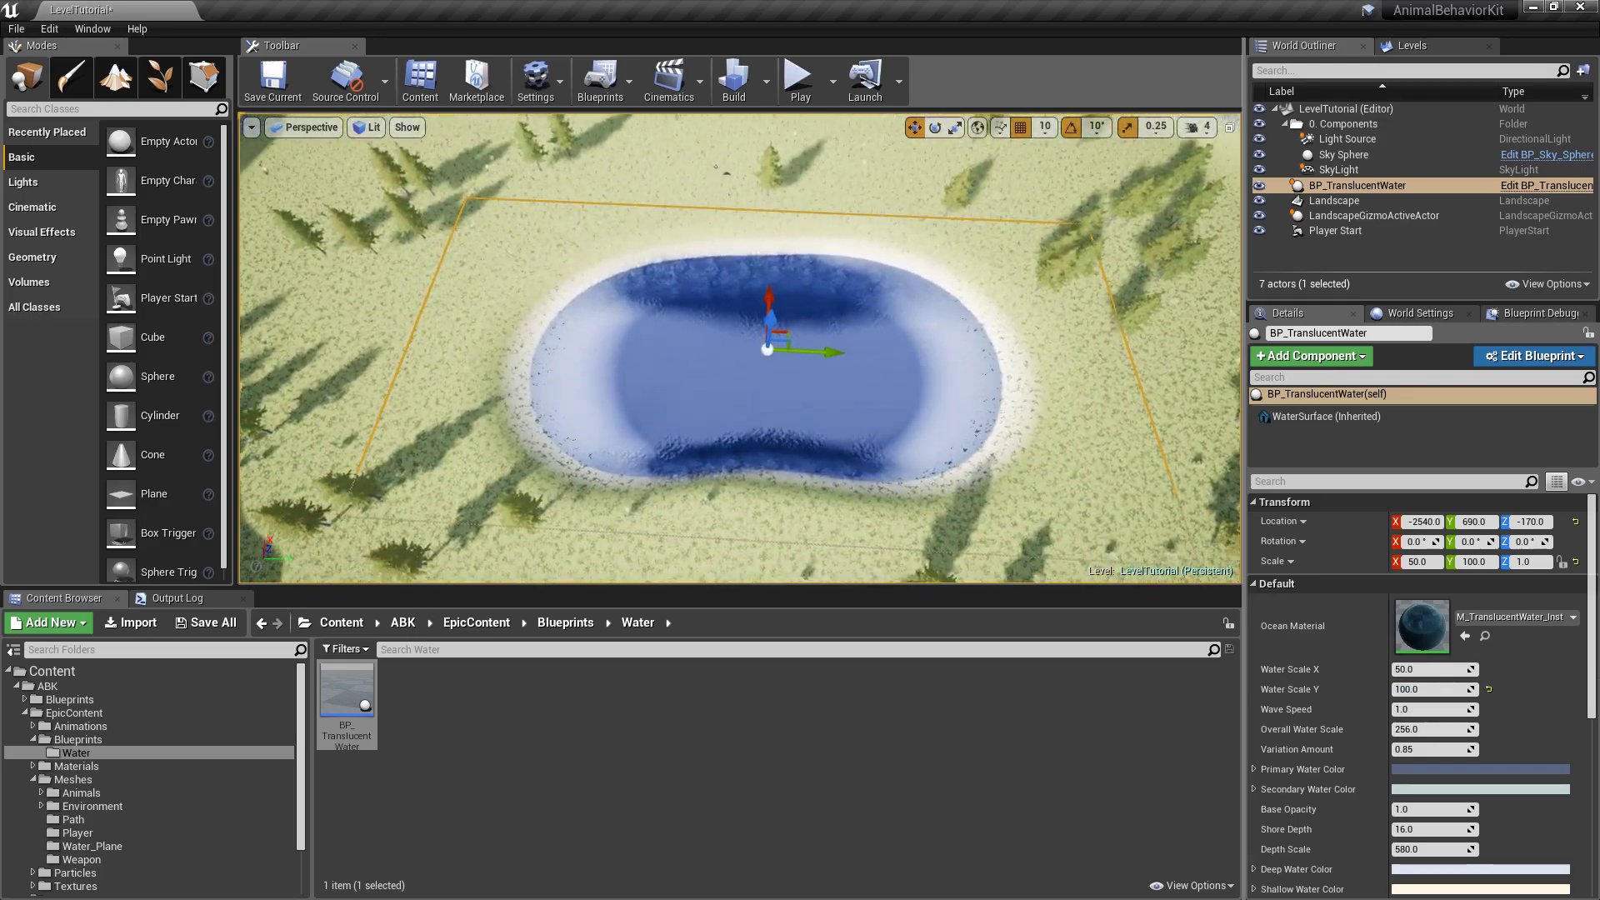
left_click(1445, 693)
type("80")
key("Return")
Change the lake's Primary Water Color to a lighter teal blue, hex sRGB 5491A0FF
key("w")
right_click_drag(1065, 377, 1012, 310)
key("w")
key("e")
right_click_drag(742, 283, 1003, 331)
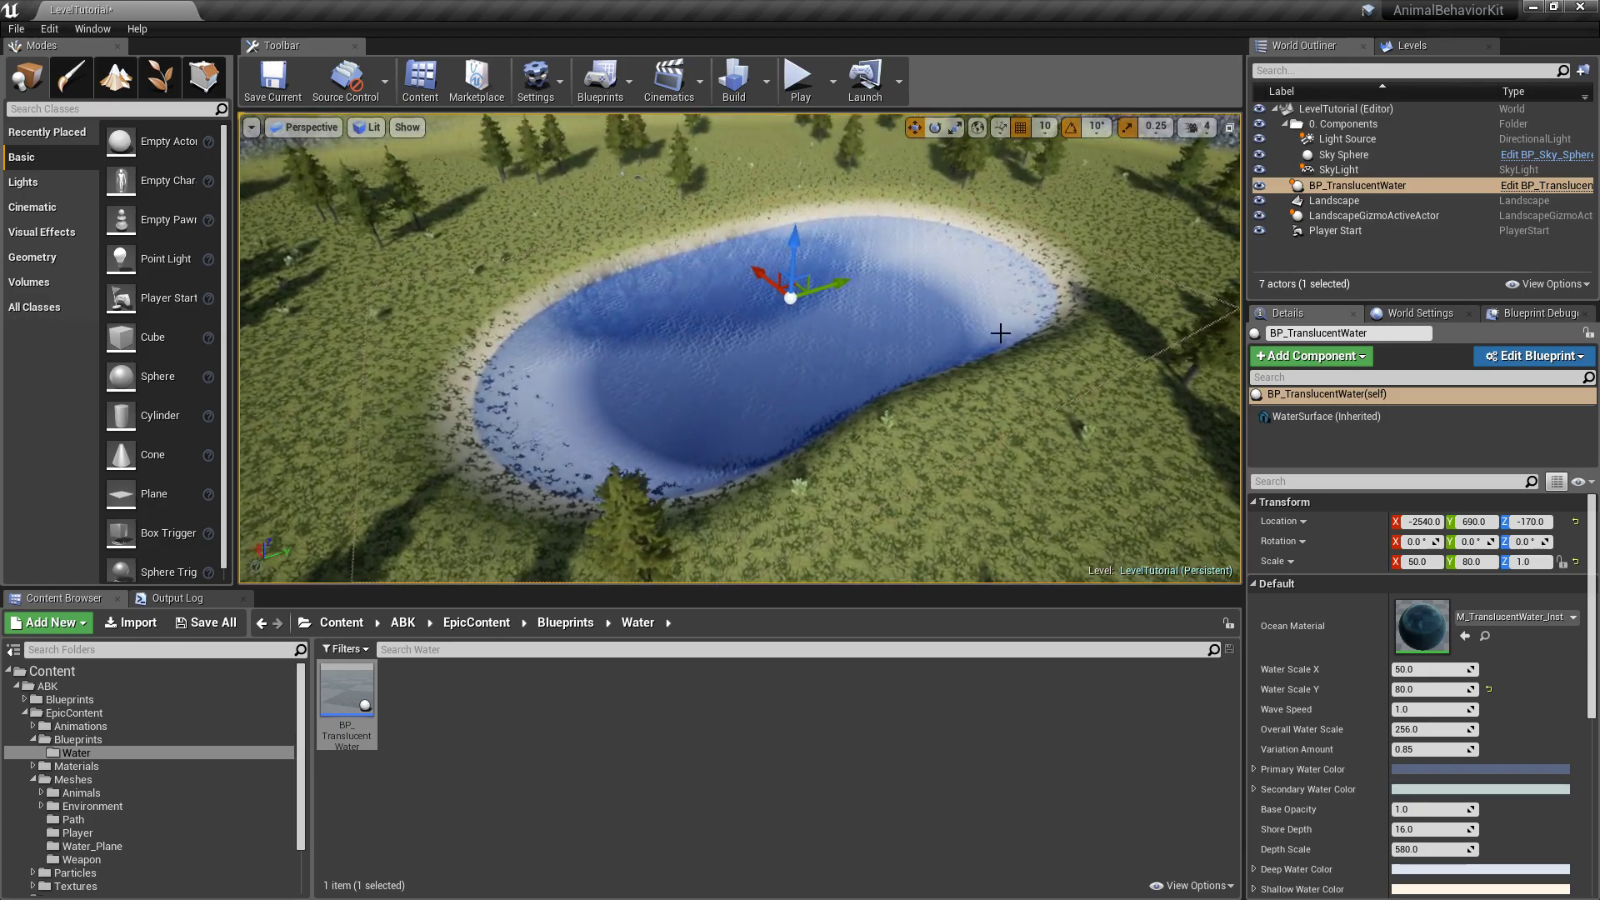
left_click_drag(1594, 525, 1595, 550)
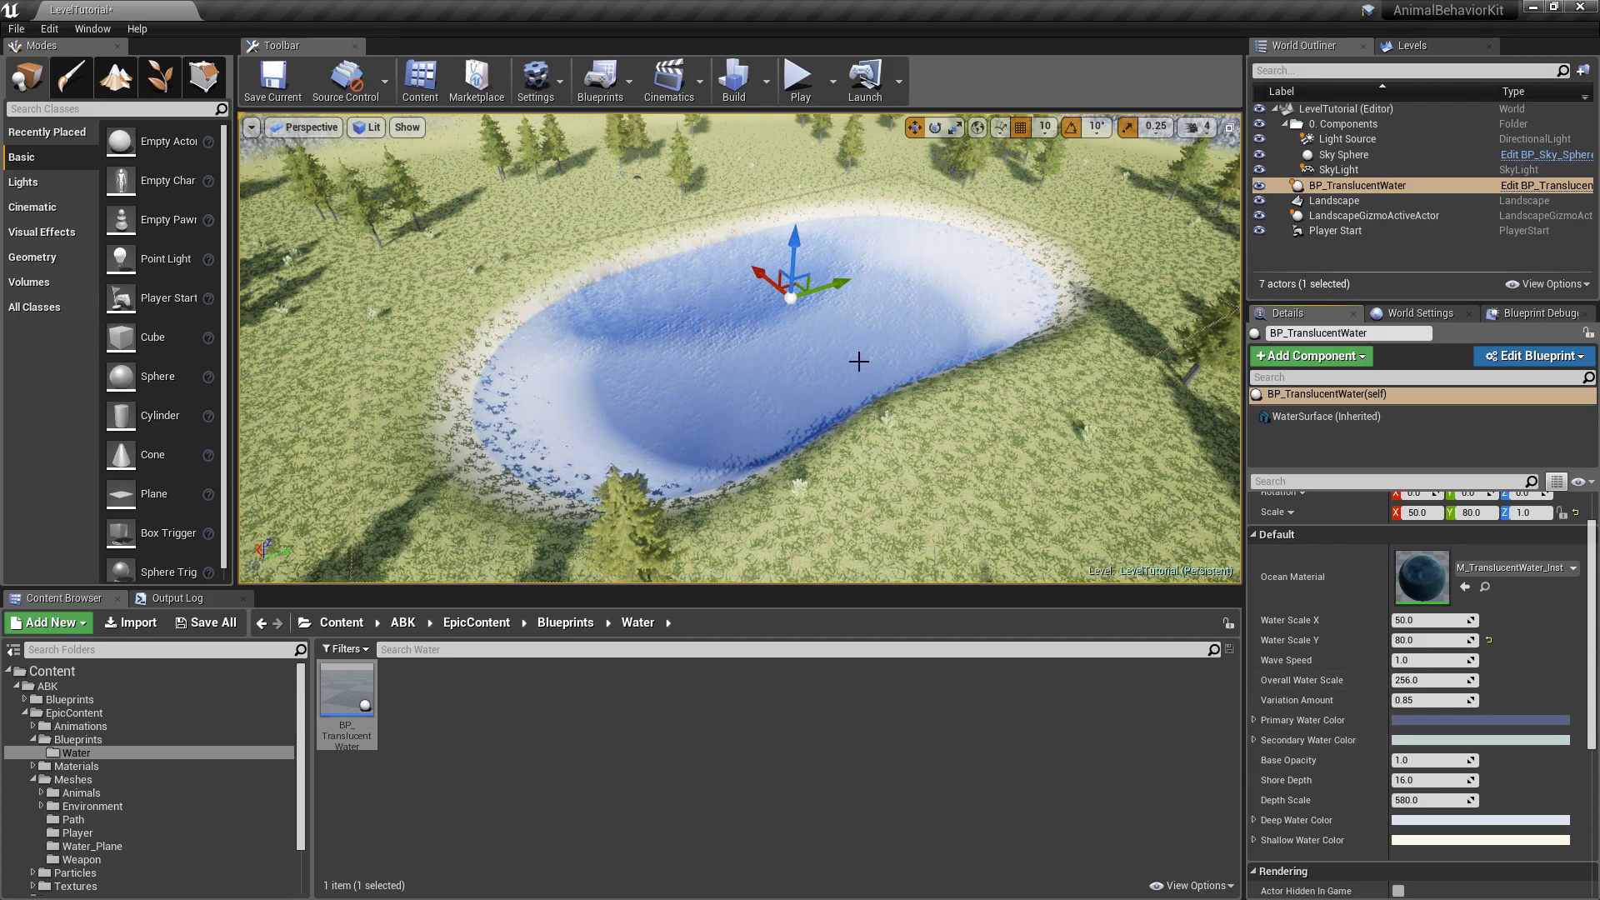
right_click_drag(860, 355, 907, 353)
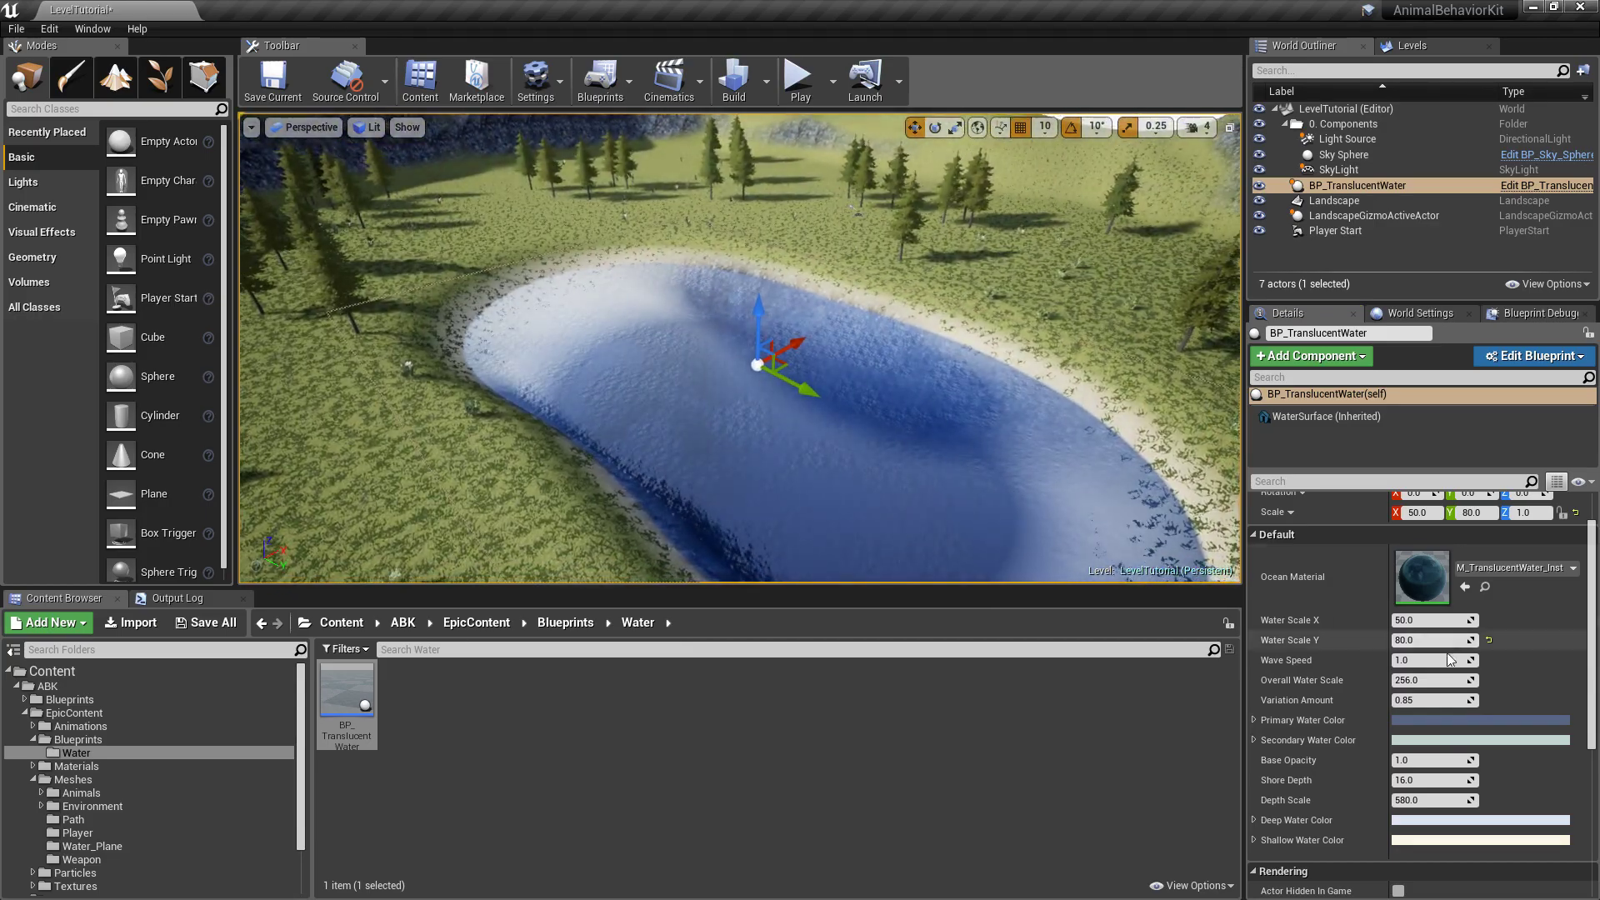
left_click(1433, 723)
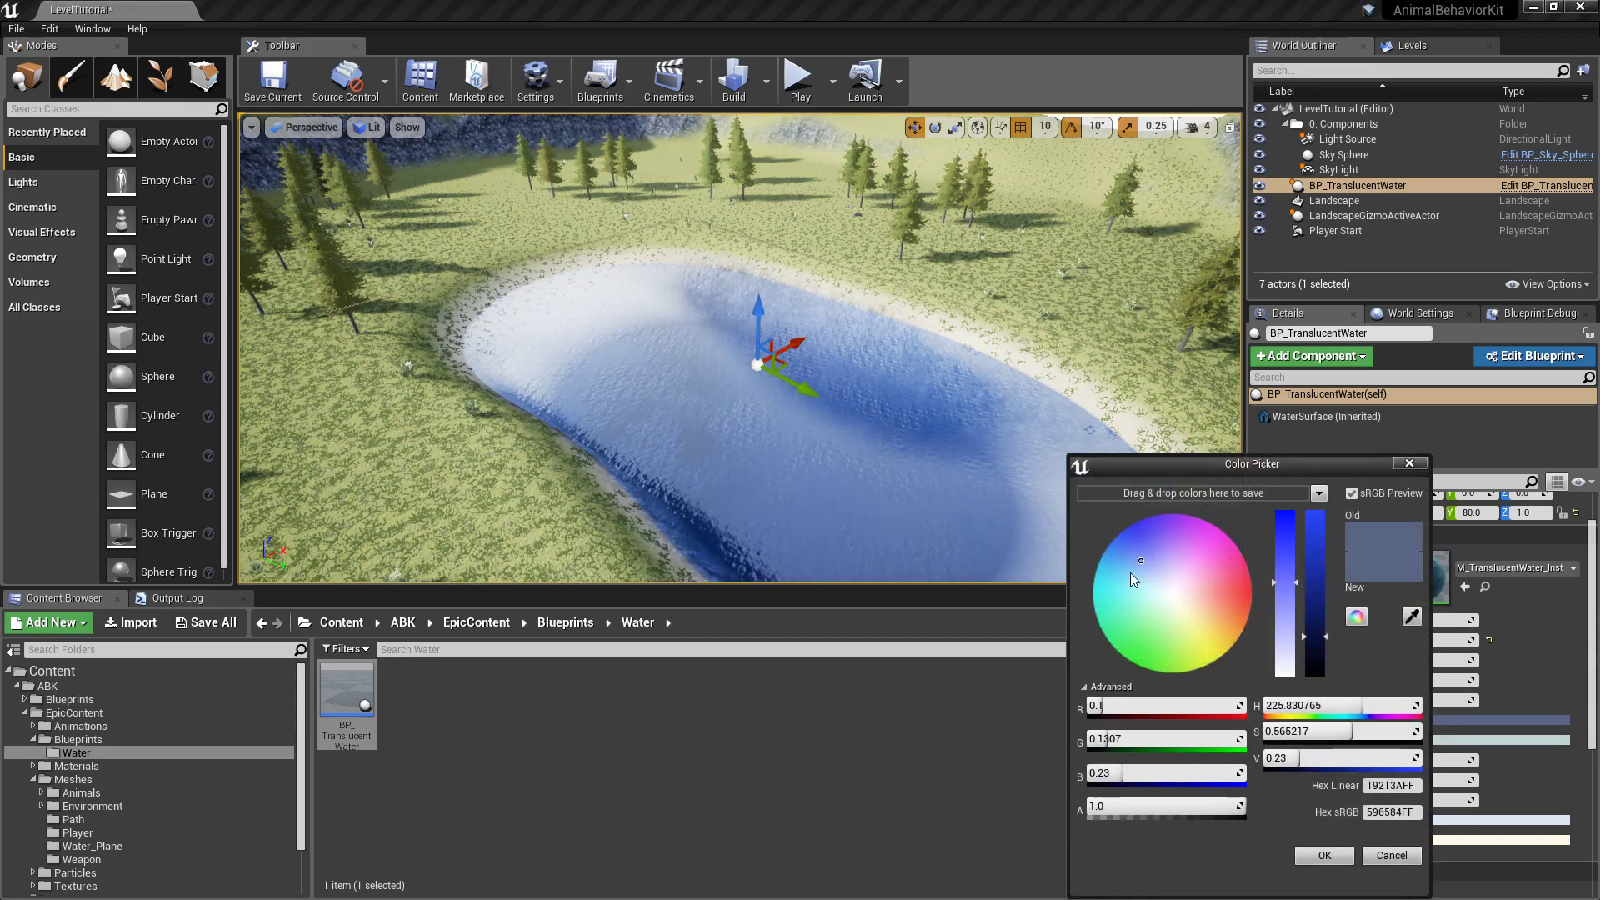
mouse_move(1130, 573)
left_mouse_down()
mouse_move(1144, 651)
mouse_move(1217, 647)
mouse_move(1246, 600)
mouse_move(1213, 532)
mouse_move(1126, 546)
mouse_move(1122, 604)
mouse_move(1110, 582)
left_mouse_up()
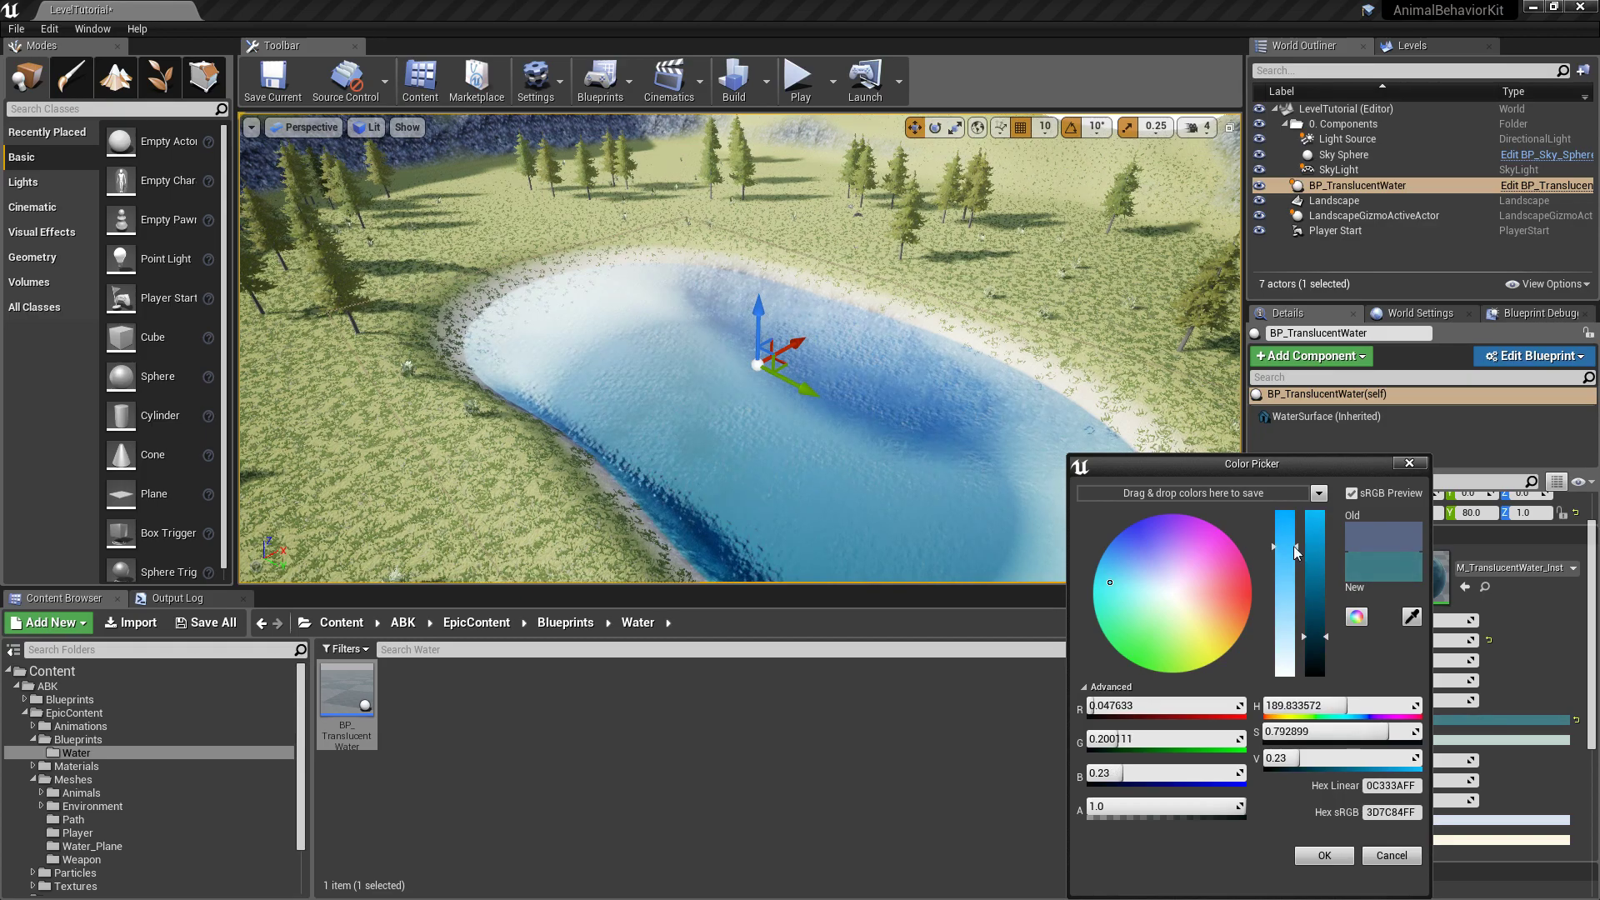
left_click_drag(1314, 547, 1318, 616)
left_click_drag(1110, 581, 1115, 577)
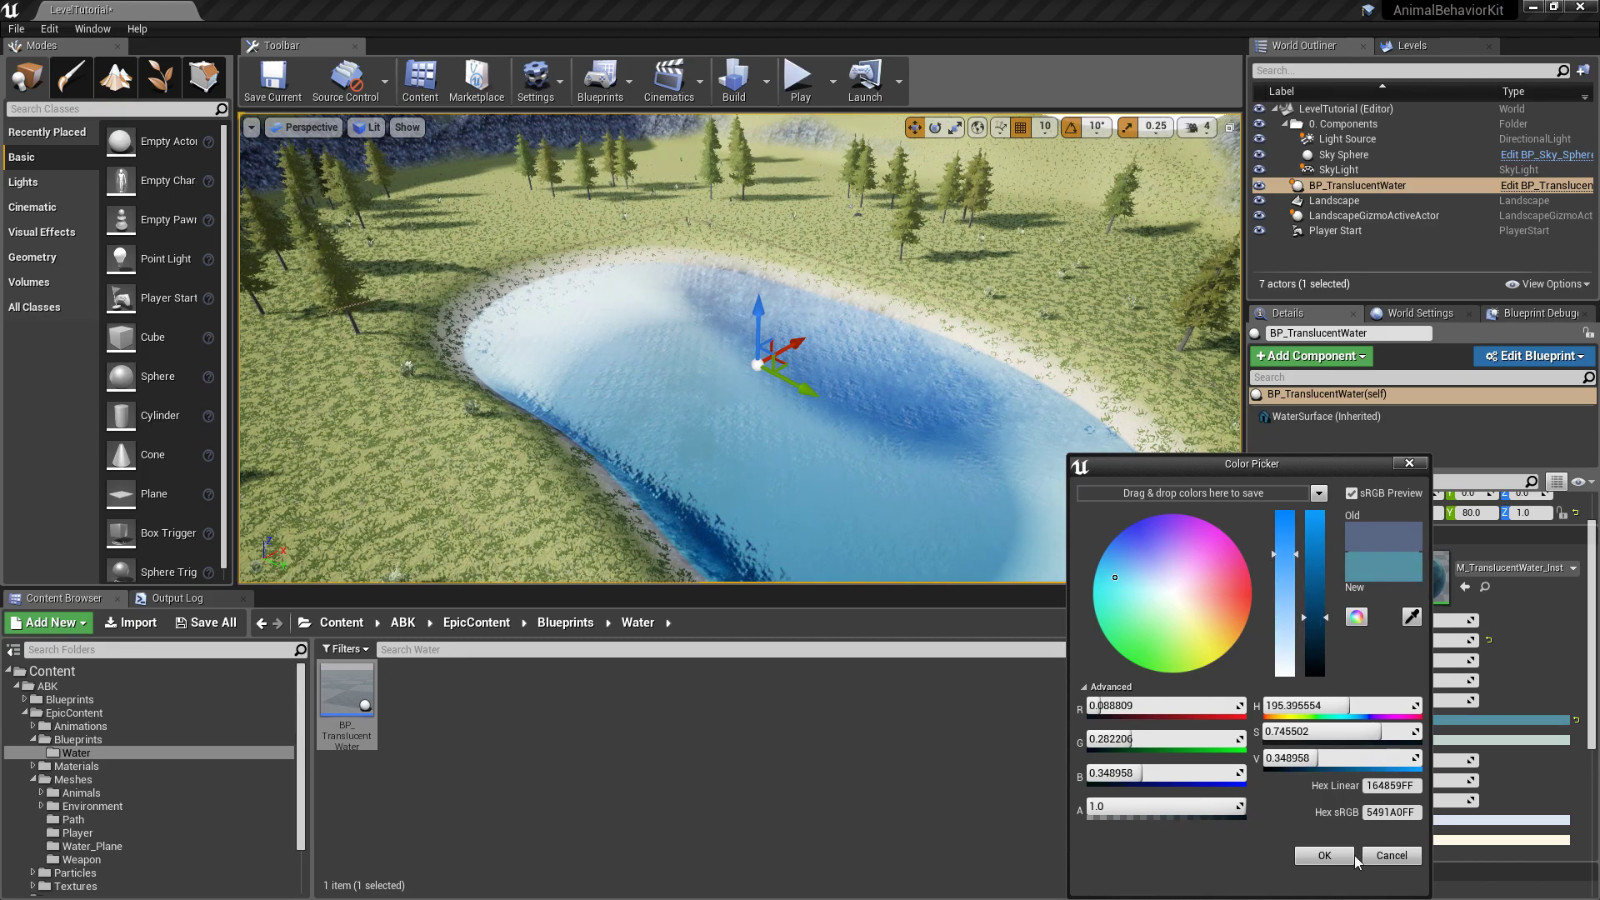
left_click(1325, 856)
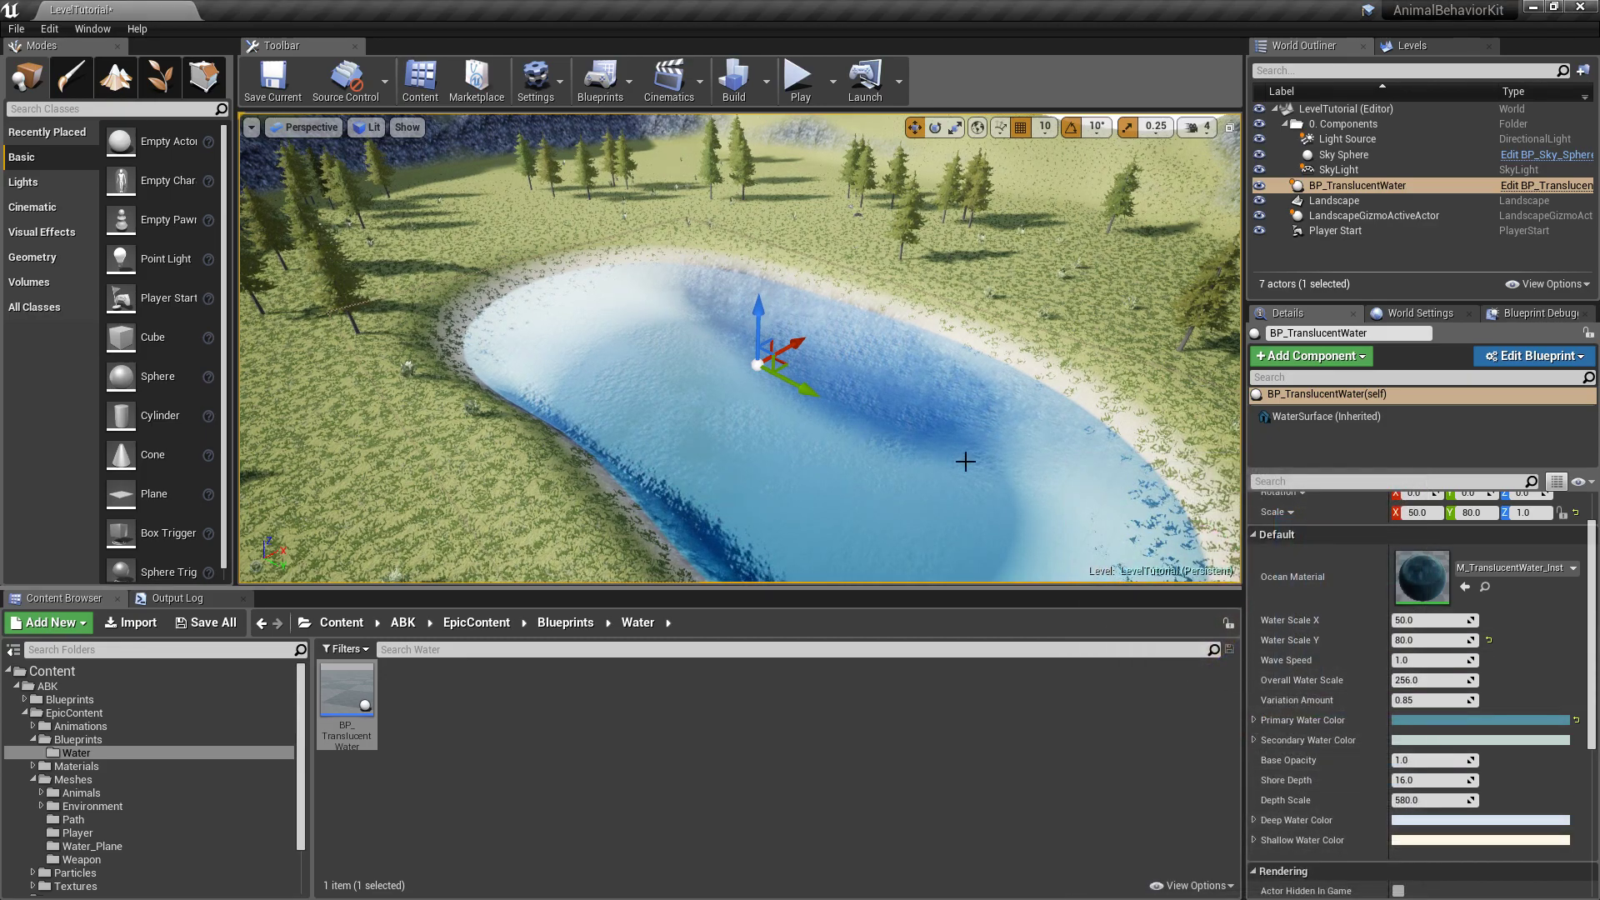
Deselect the water plane and save the current level
mouse_move(855, 268)
right_mouse_down()
mouse_move(799, 254)
mouse_move(749, 284)
mouse_move(875, 287)
right_mouse_up()
key("Escape")
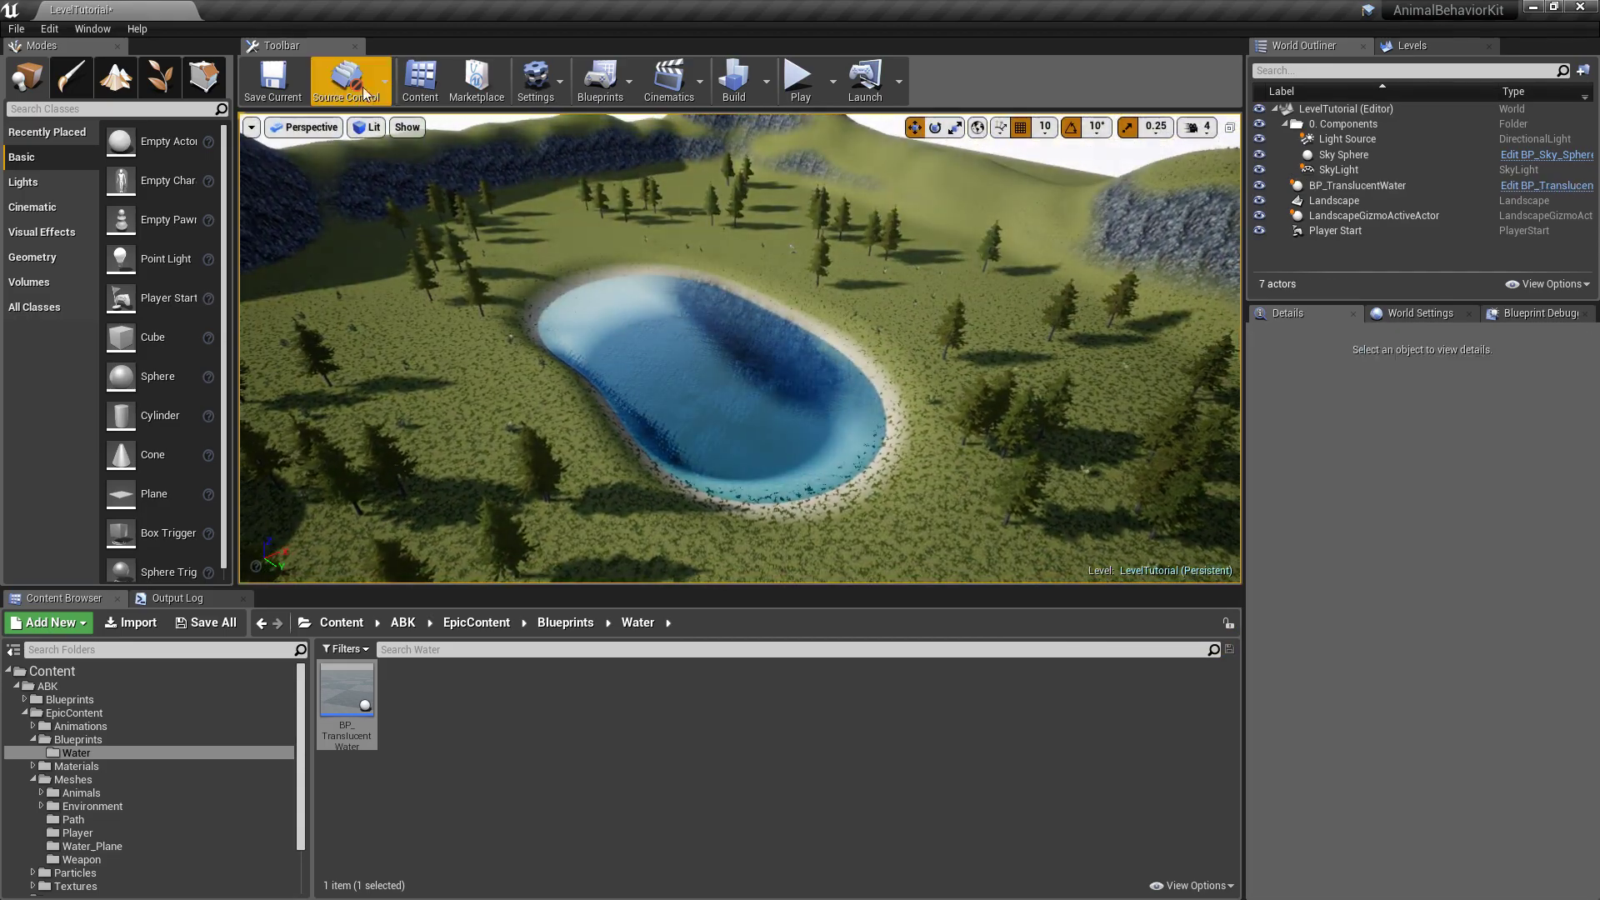
left_click(294, 73)
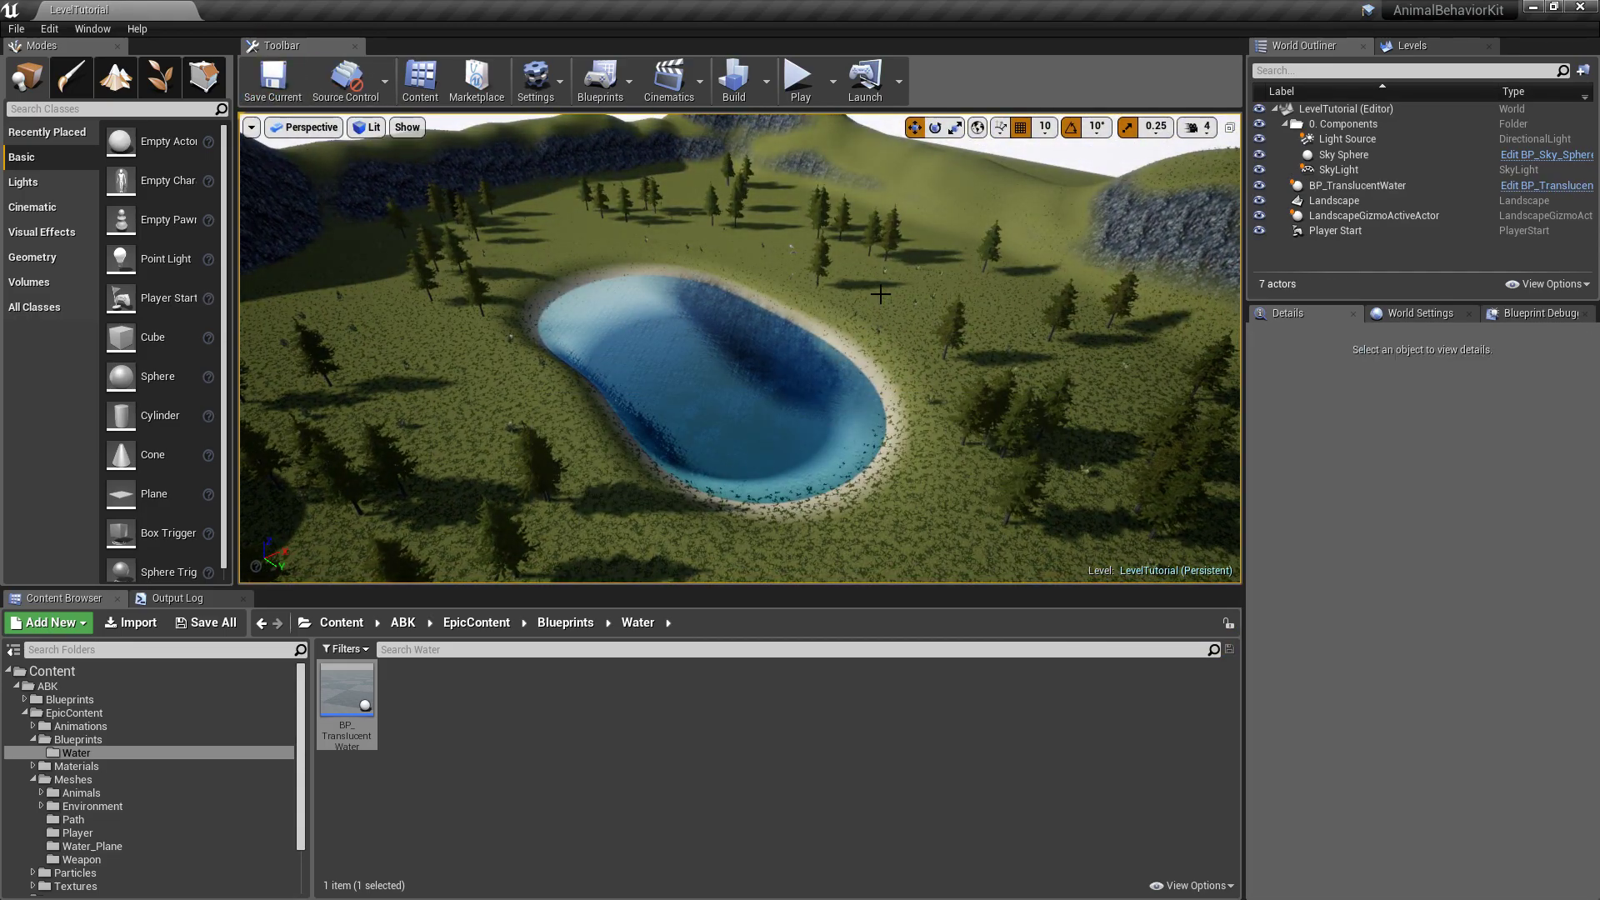
Switch to the PowerPoint coverage slide, go over the Add water and Add Navigation mesh items, and return to the Unreal level
key("alt+Tab")
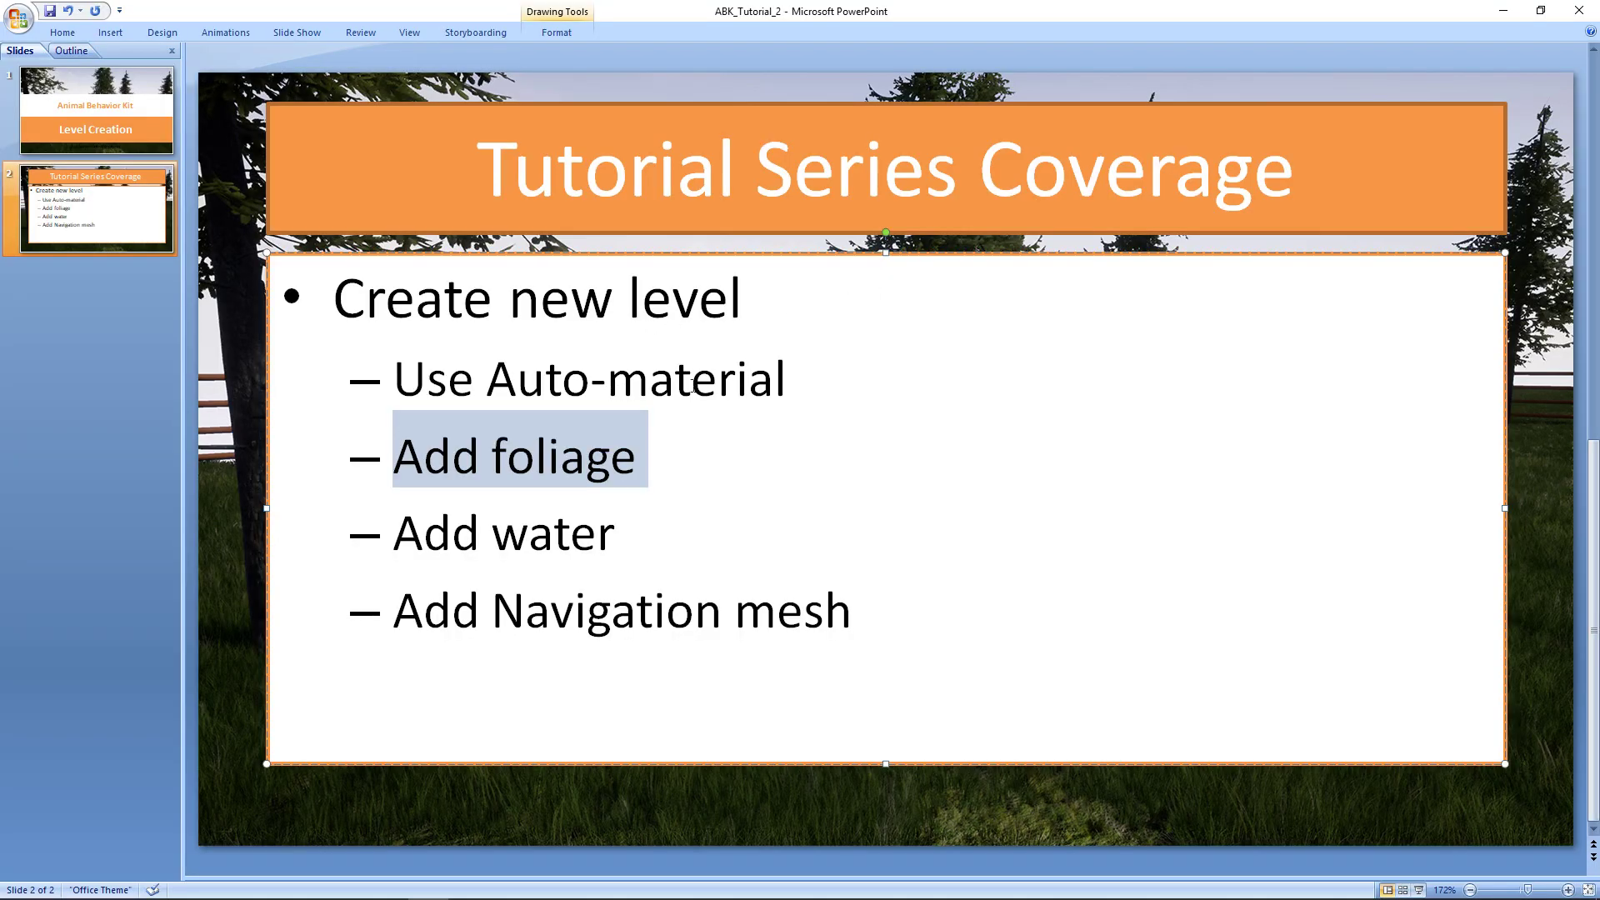
double_click(570, 537)
left_click(718, 617)
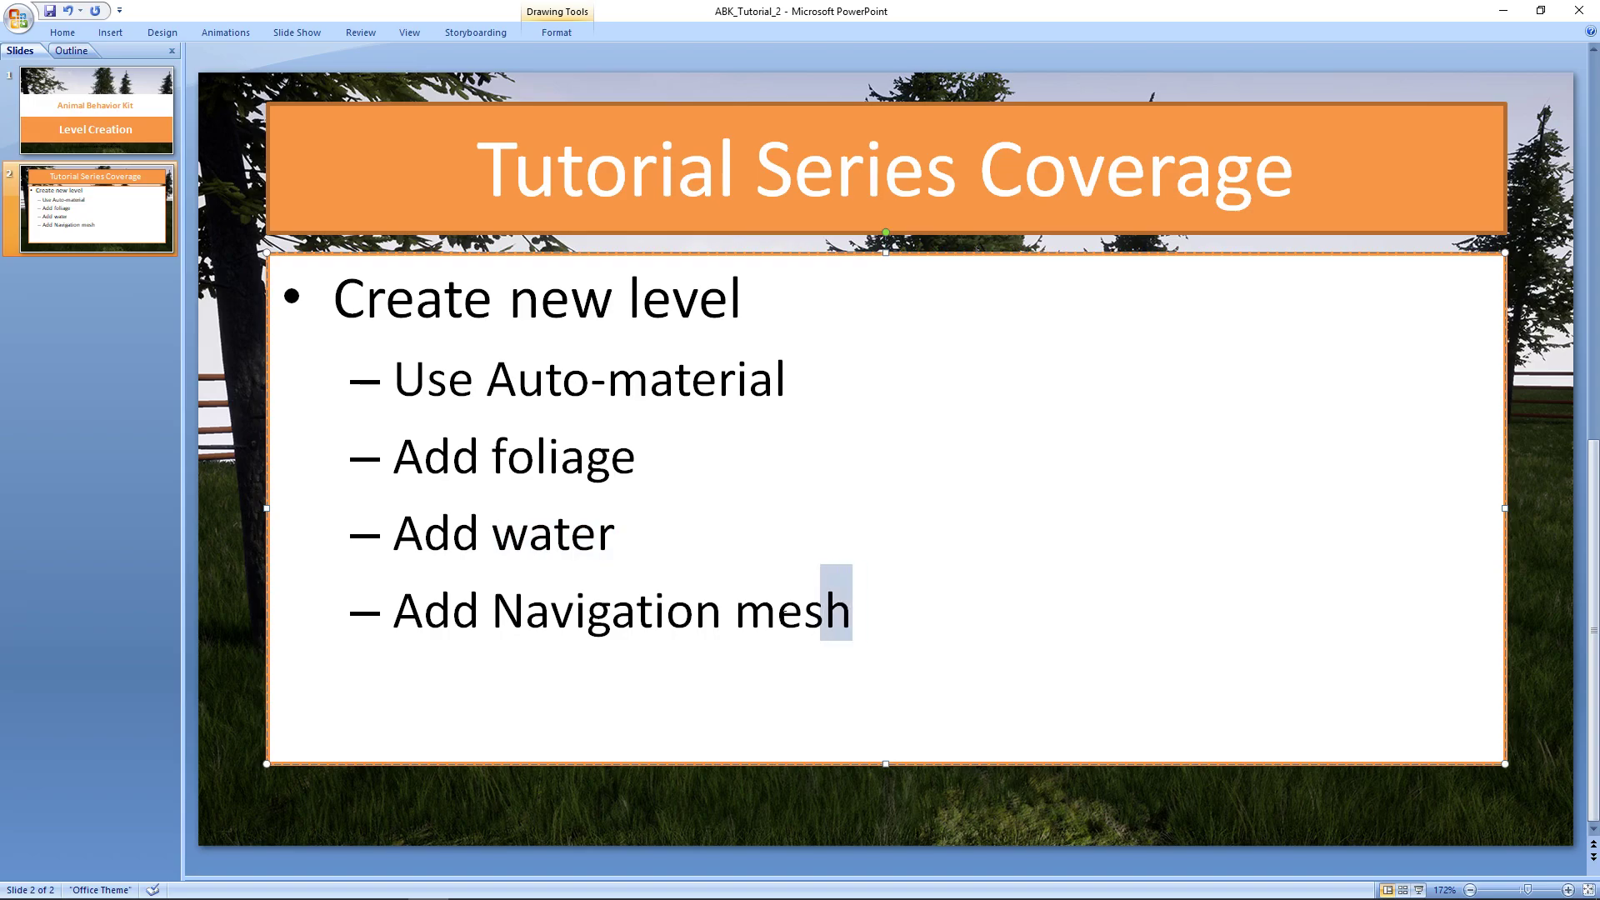
left_click_drag(819, 609, 394, 608)
key("alt+Tab")
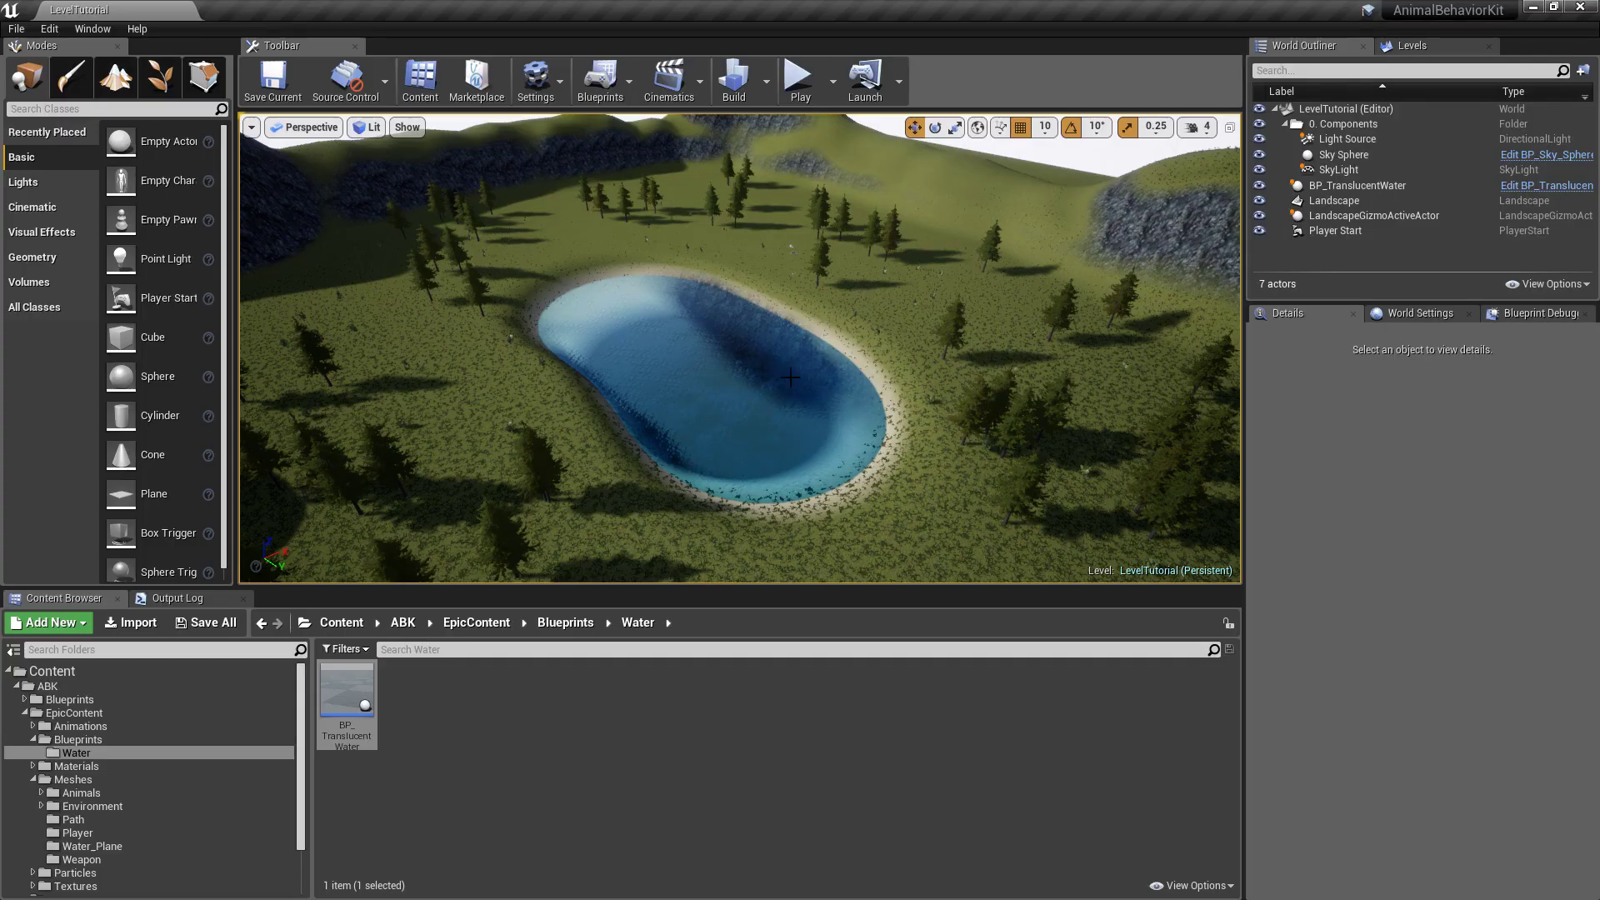
Search the placeable classes for "nav" and place a Nav Mesh Bounds Volume on the grass beside the lake
right_click_drag(945, 345, 1142, 345)
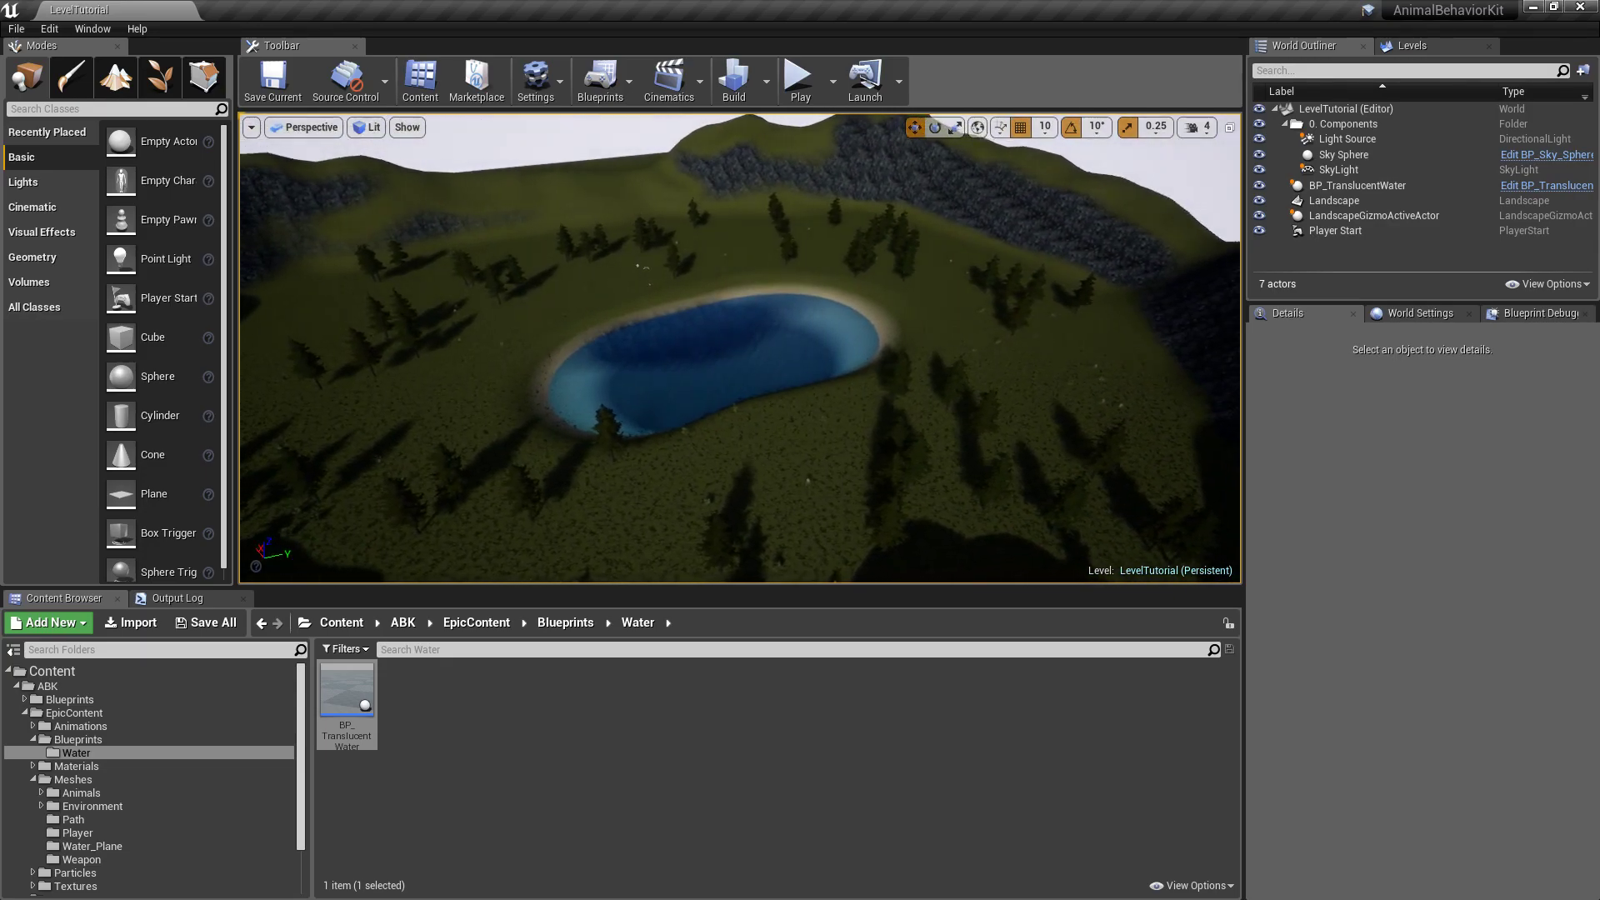
right_click_drag(815, 288, 461, 304)
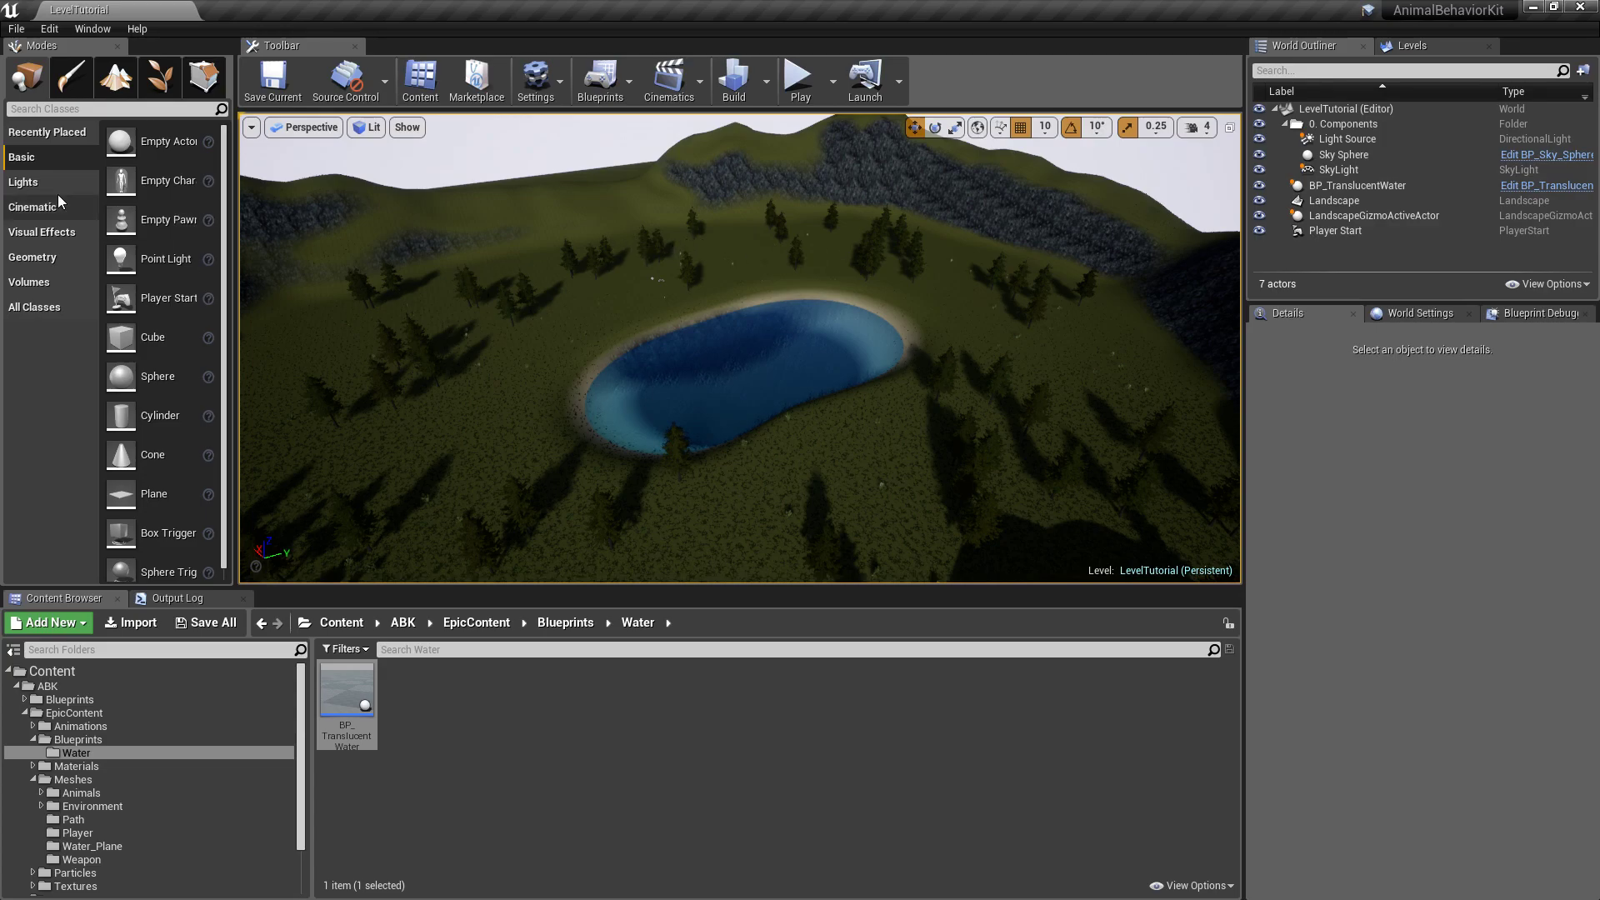
left_click(49, 109)
type("navi")
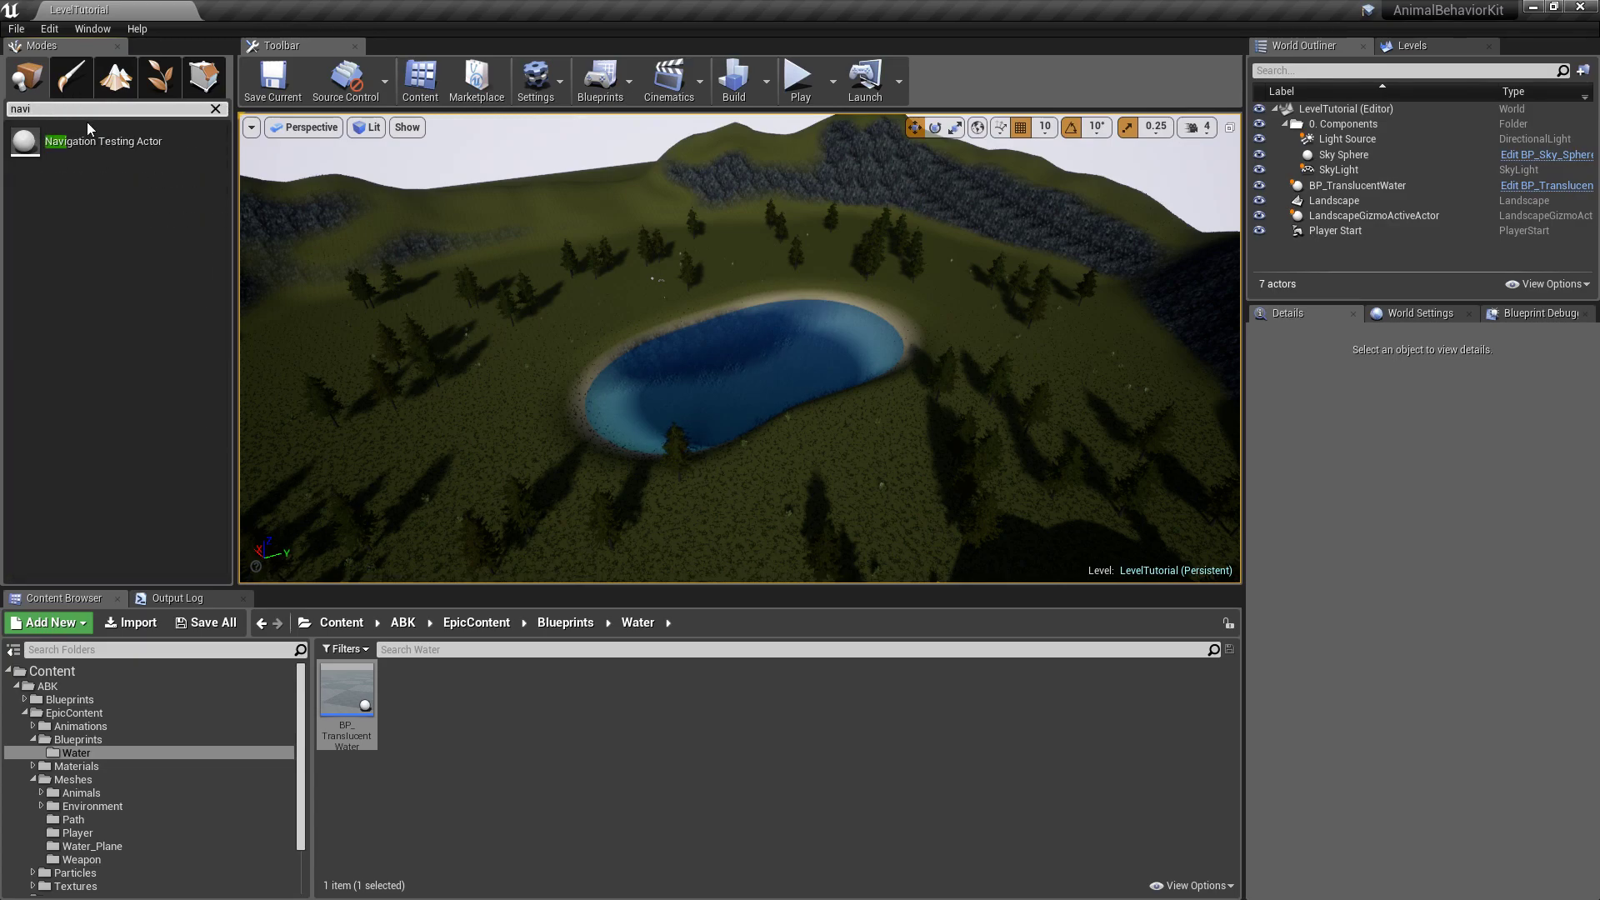
key("BackSpace")
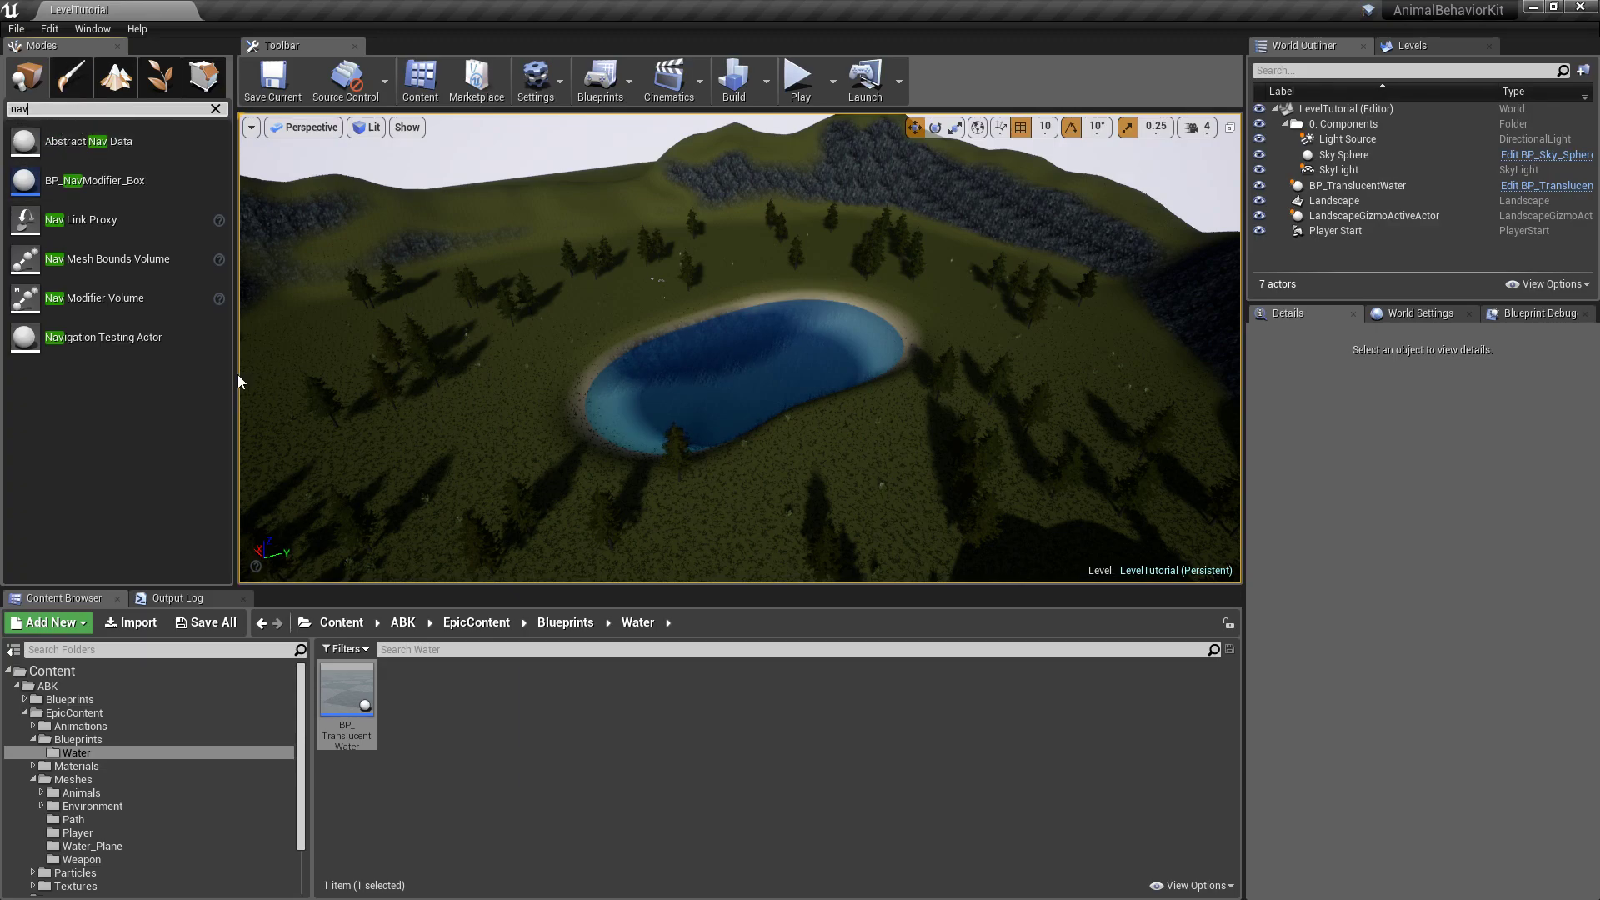
left_click(84, 261)
left_click_drag(84, 261, 514, 386)
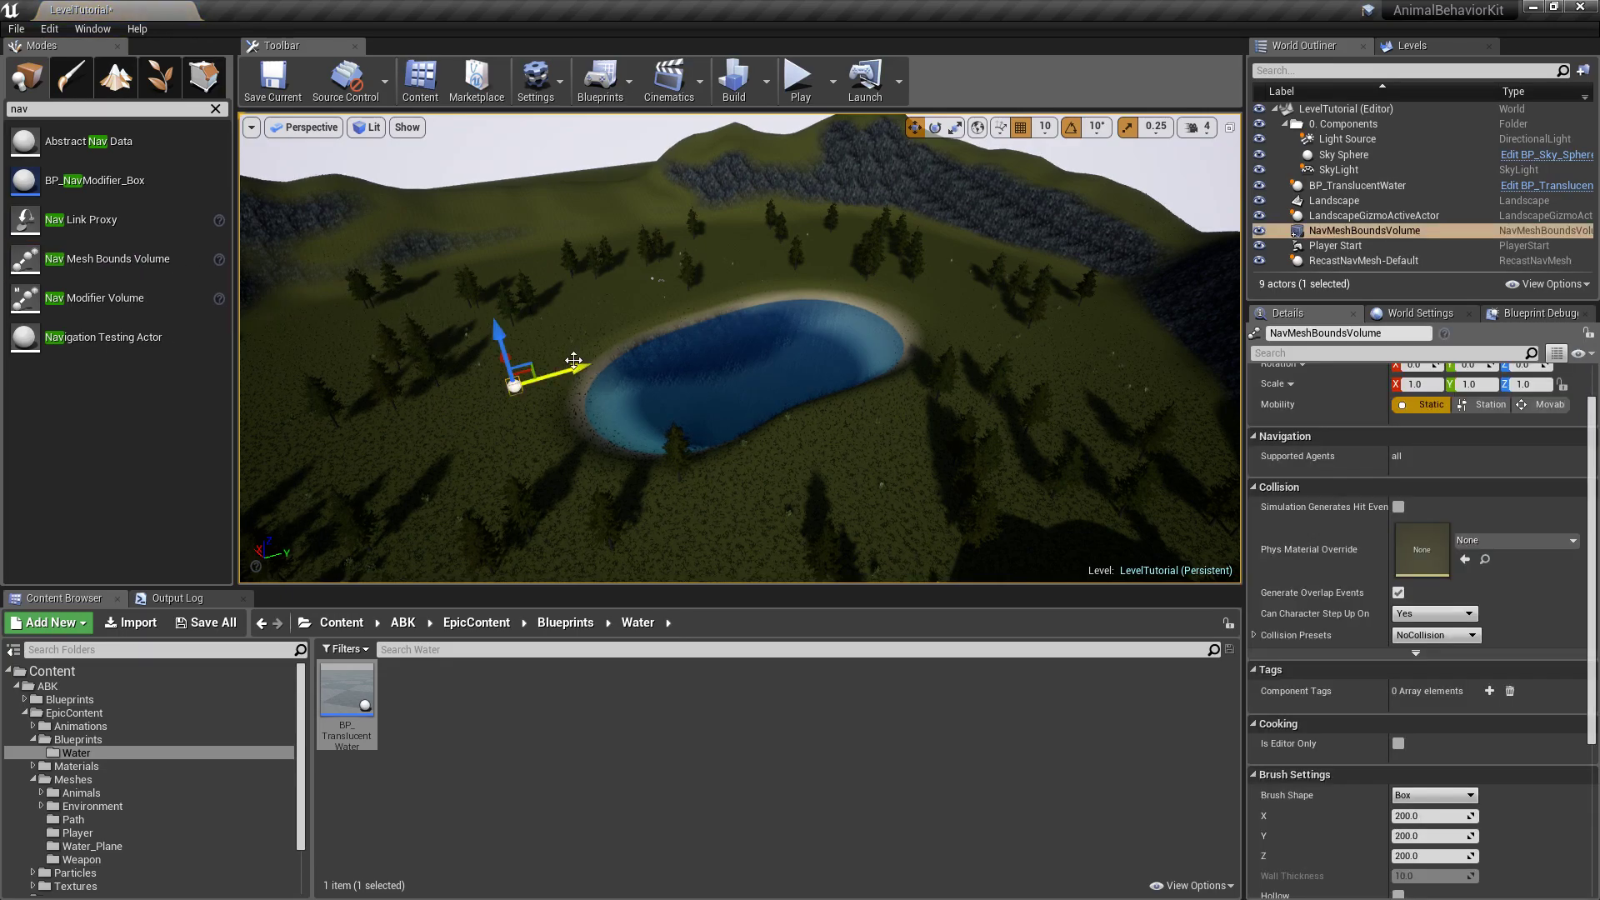
Set the Nav Mesh Bounds Volume's location to X 0, Y 0, Z 0
scroll(1496, 372, "up", 2)
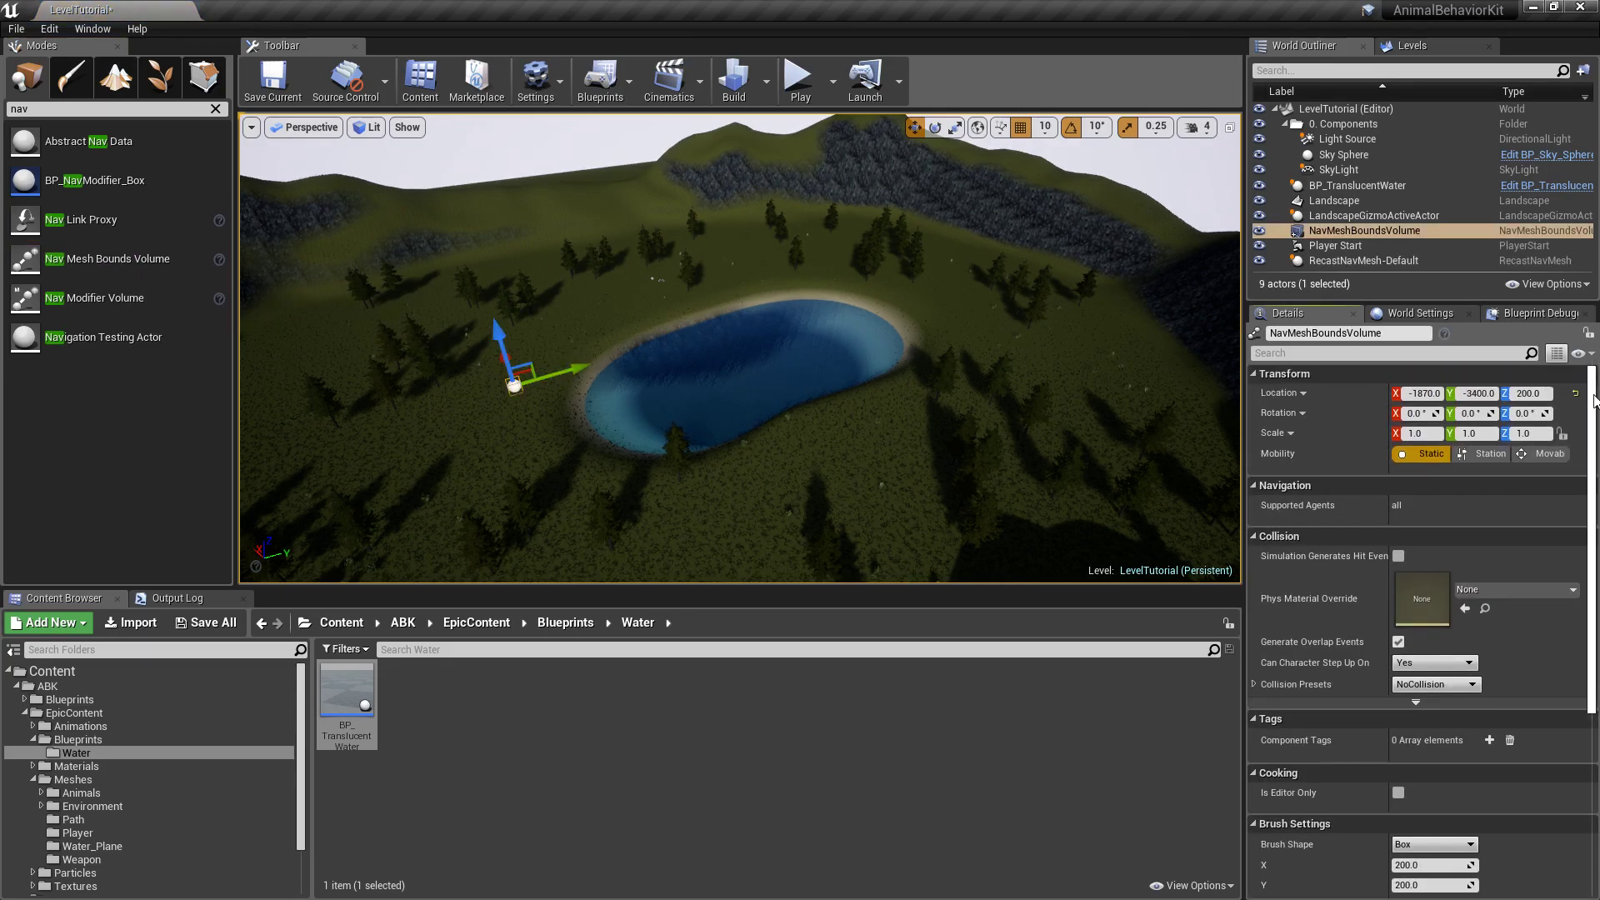
left_click(1423, 393)
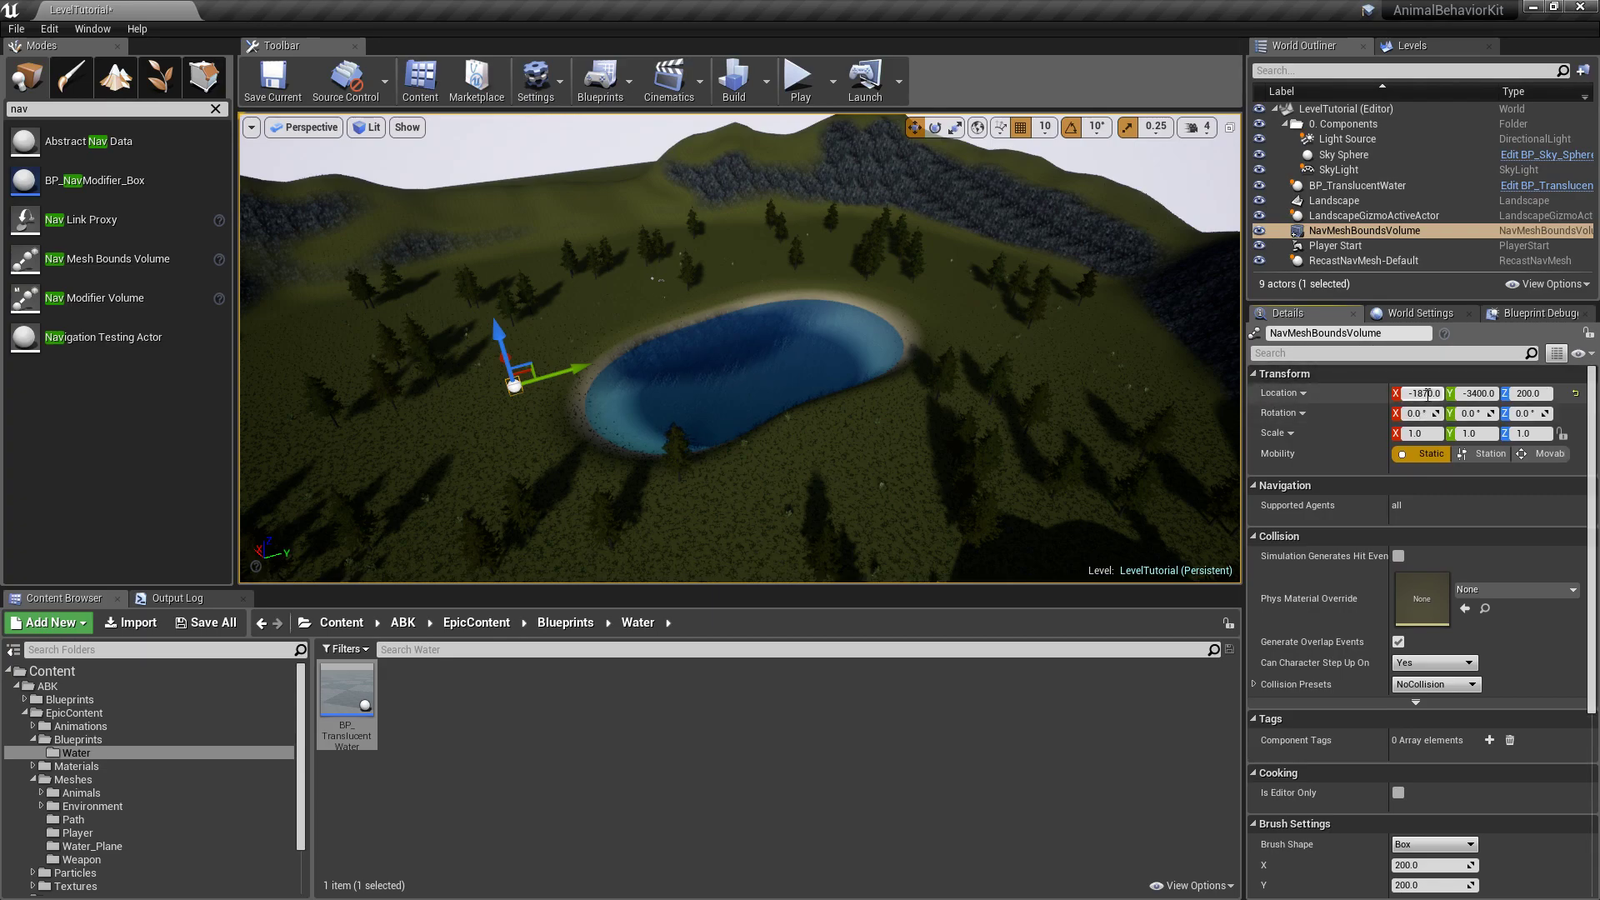
type("0")
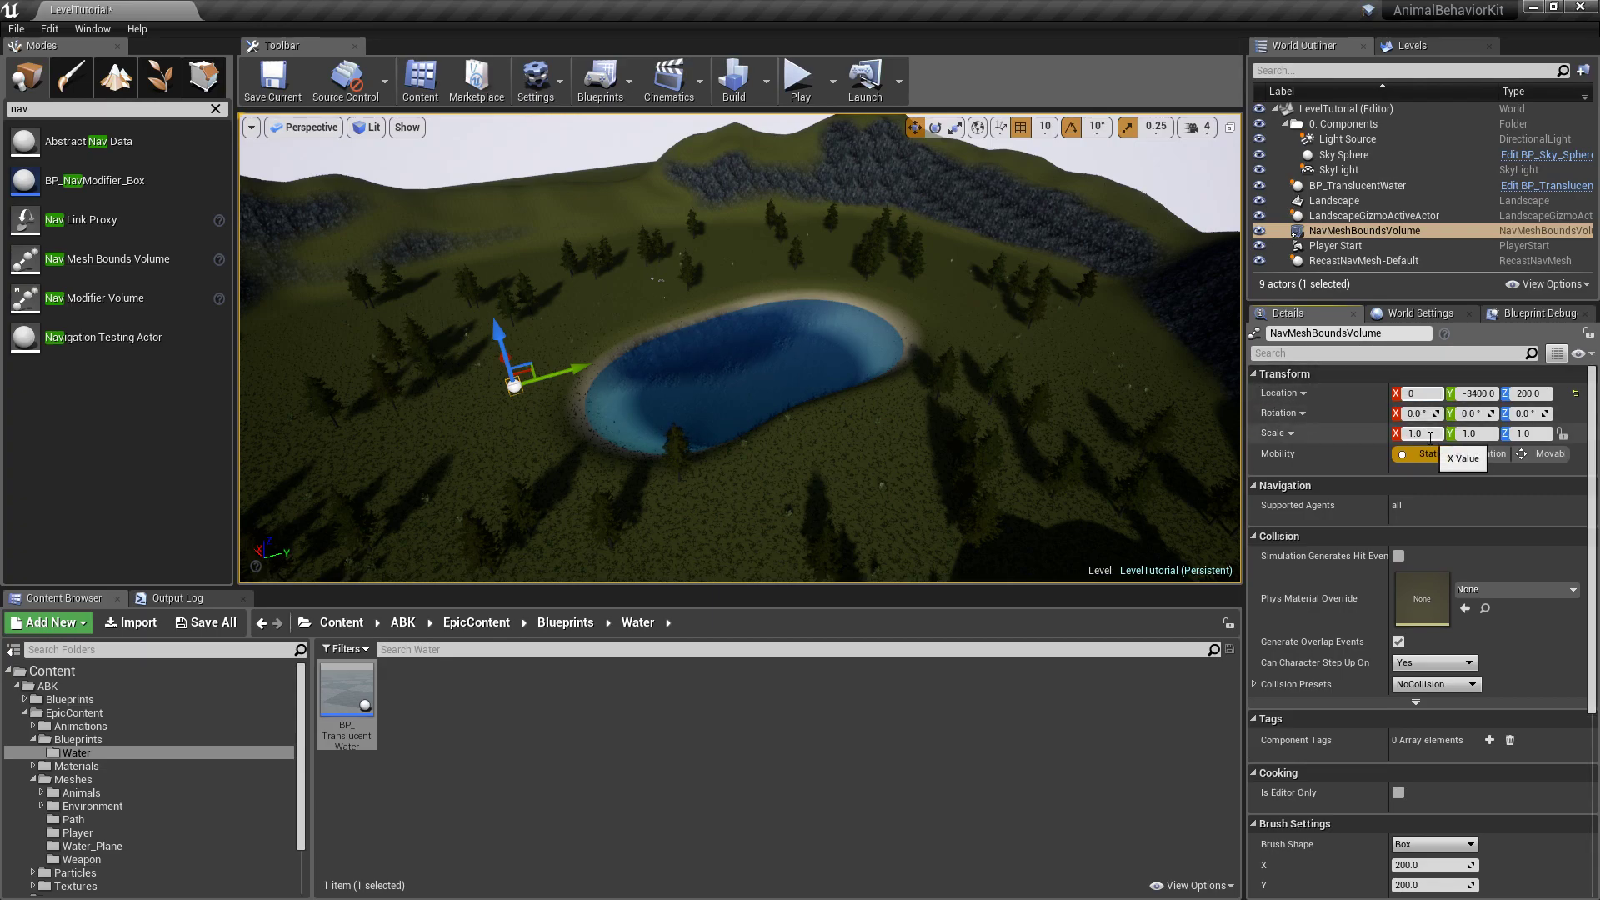
key("Tab")
type("0")
key("Tab")
type("0")
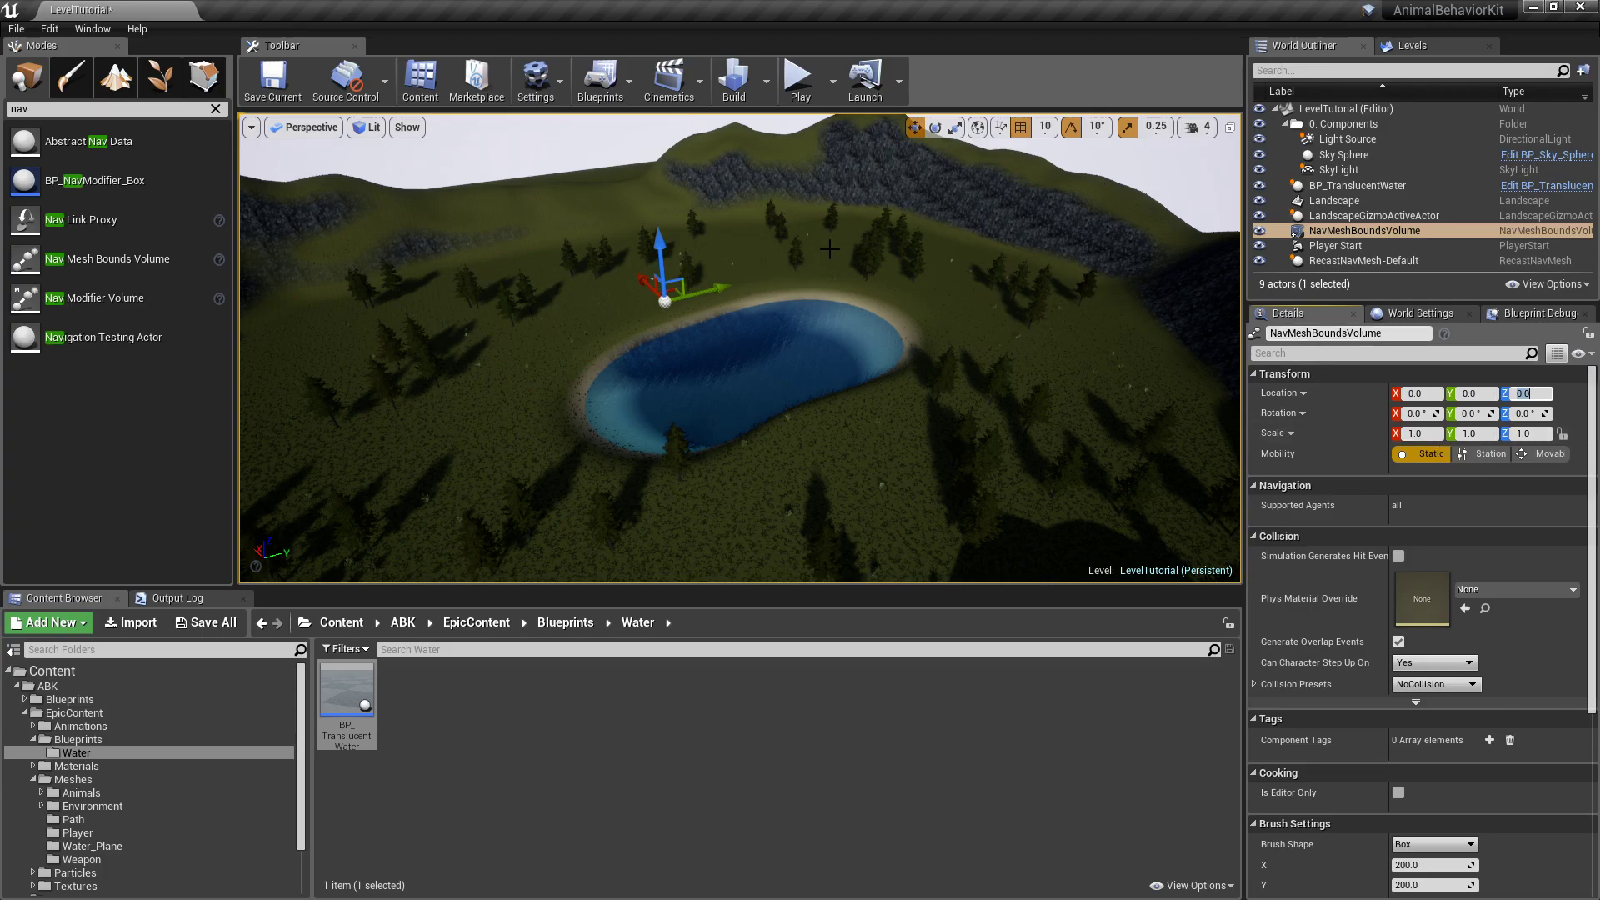
Try a Scale X of 1000 on the Nav Mesh Bounds Volume to span the whole landscape
right_click_drag(828, 248, 938, 310)
key("s")
key("w")
key("a")
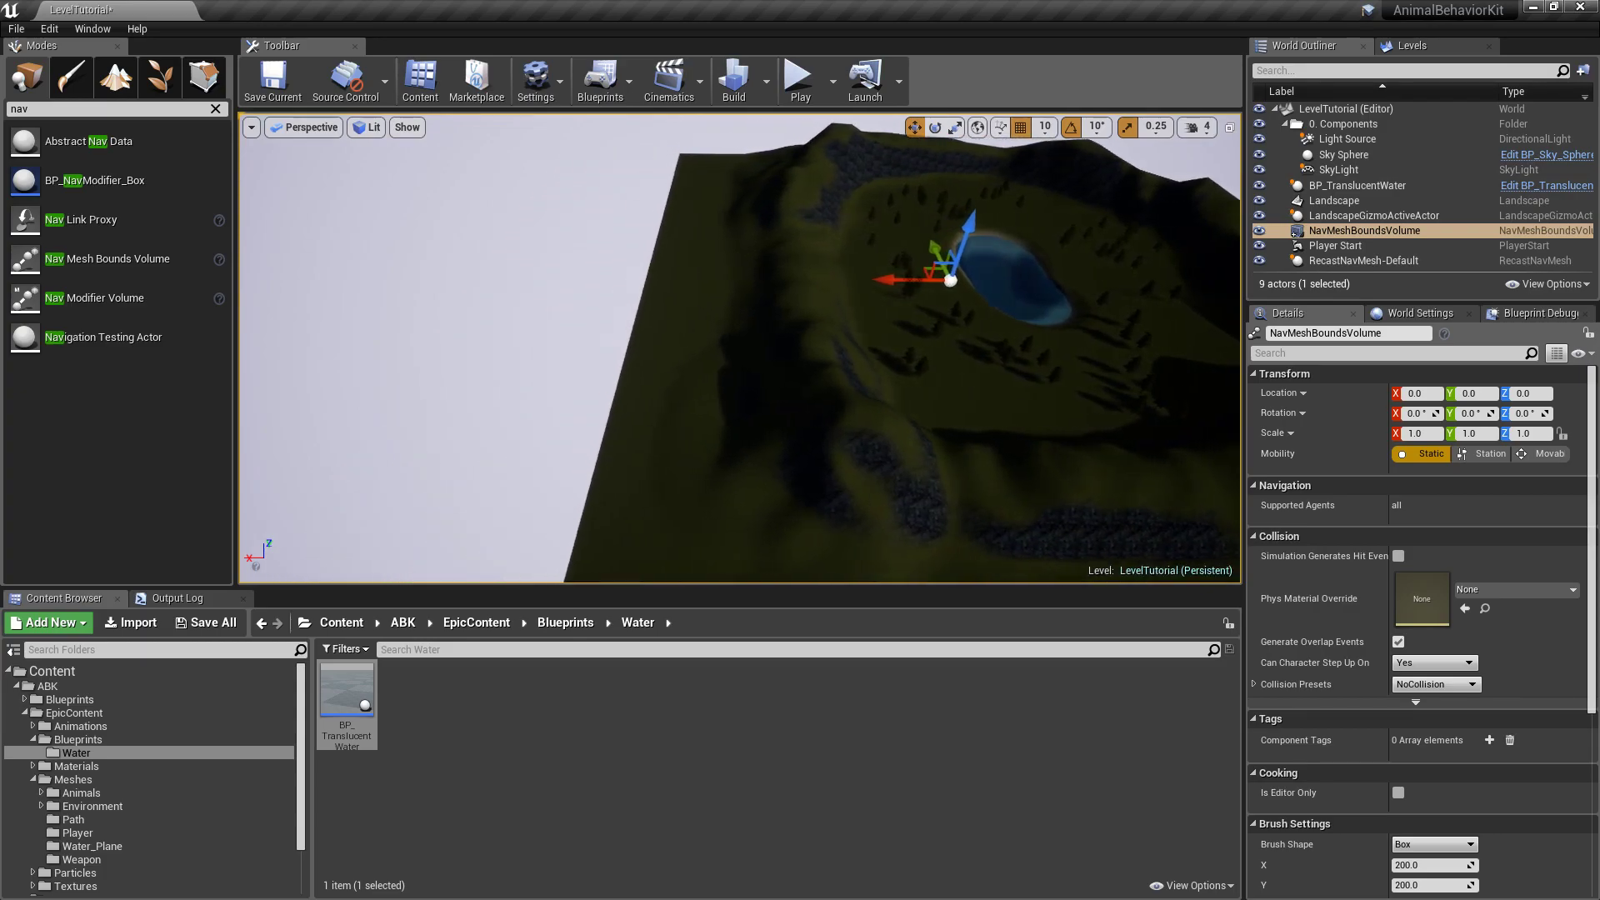
key("d")
key("a")
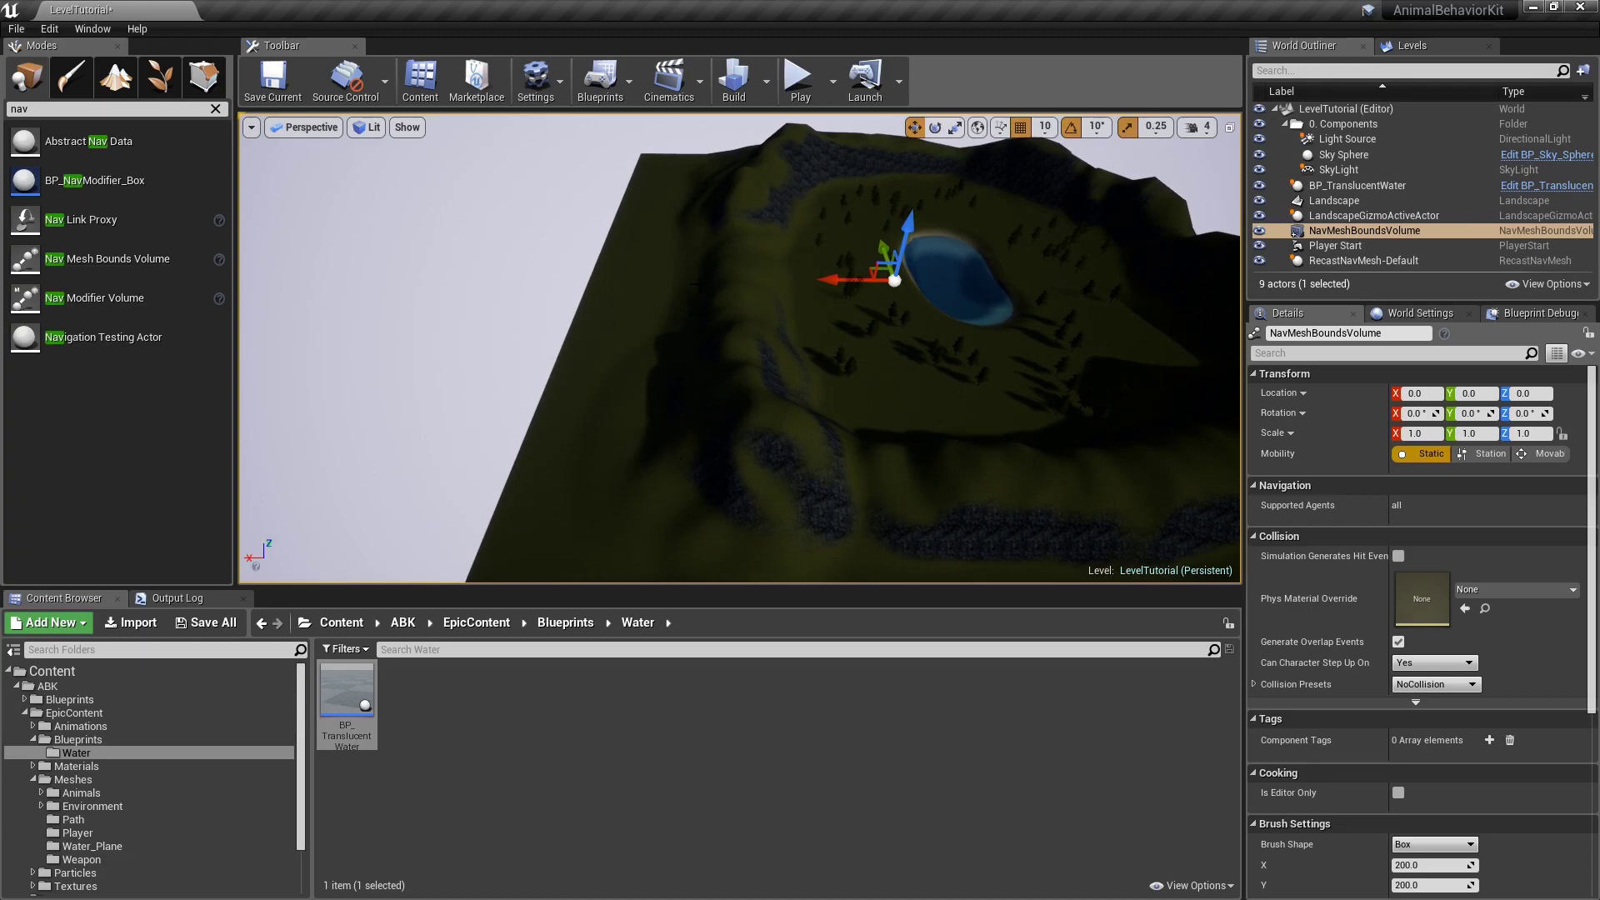
key("d")
right_click_drag(625, 487, 617, 441)
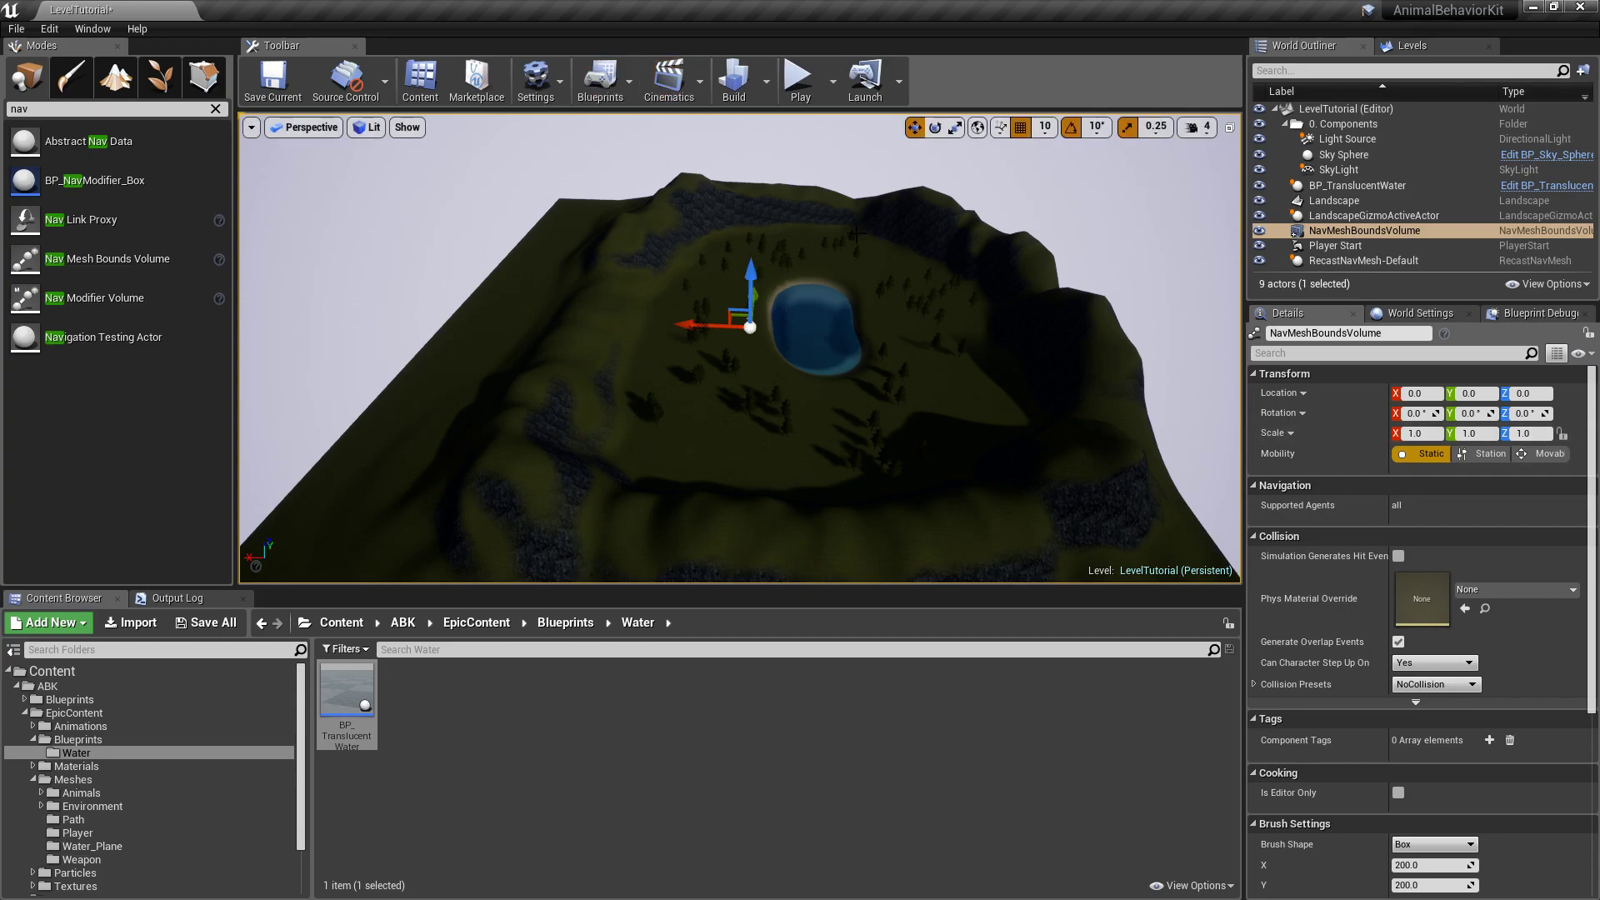
left_click(1427, 435)
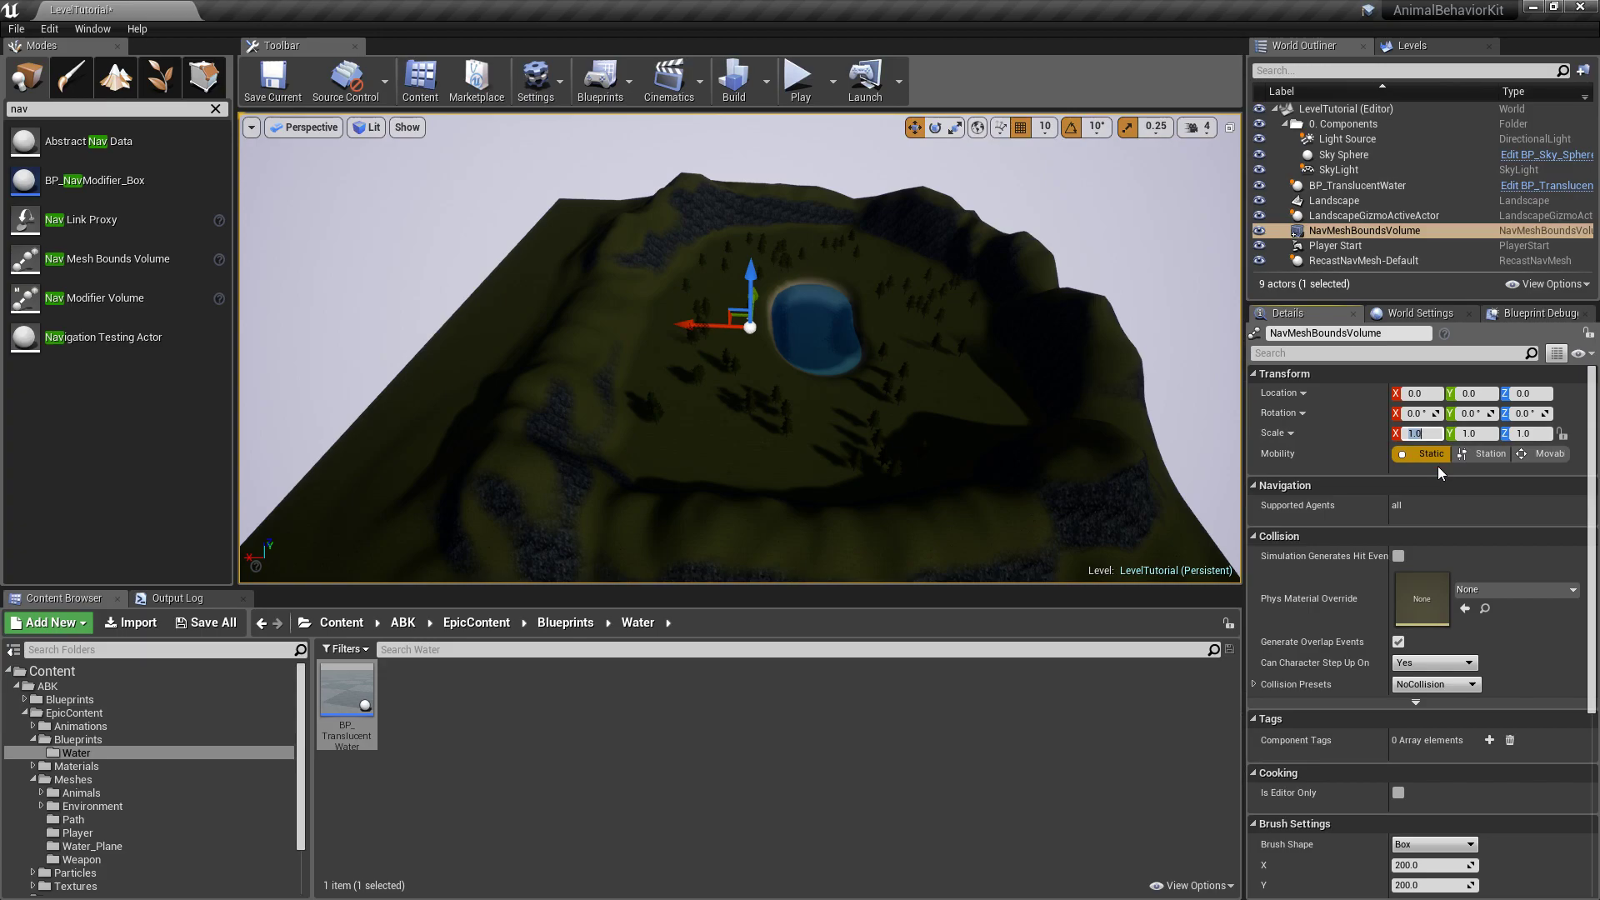
type("1000")
key("Return")
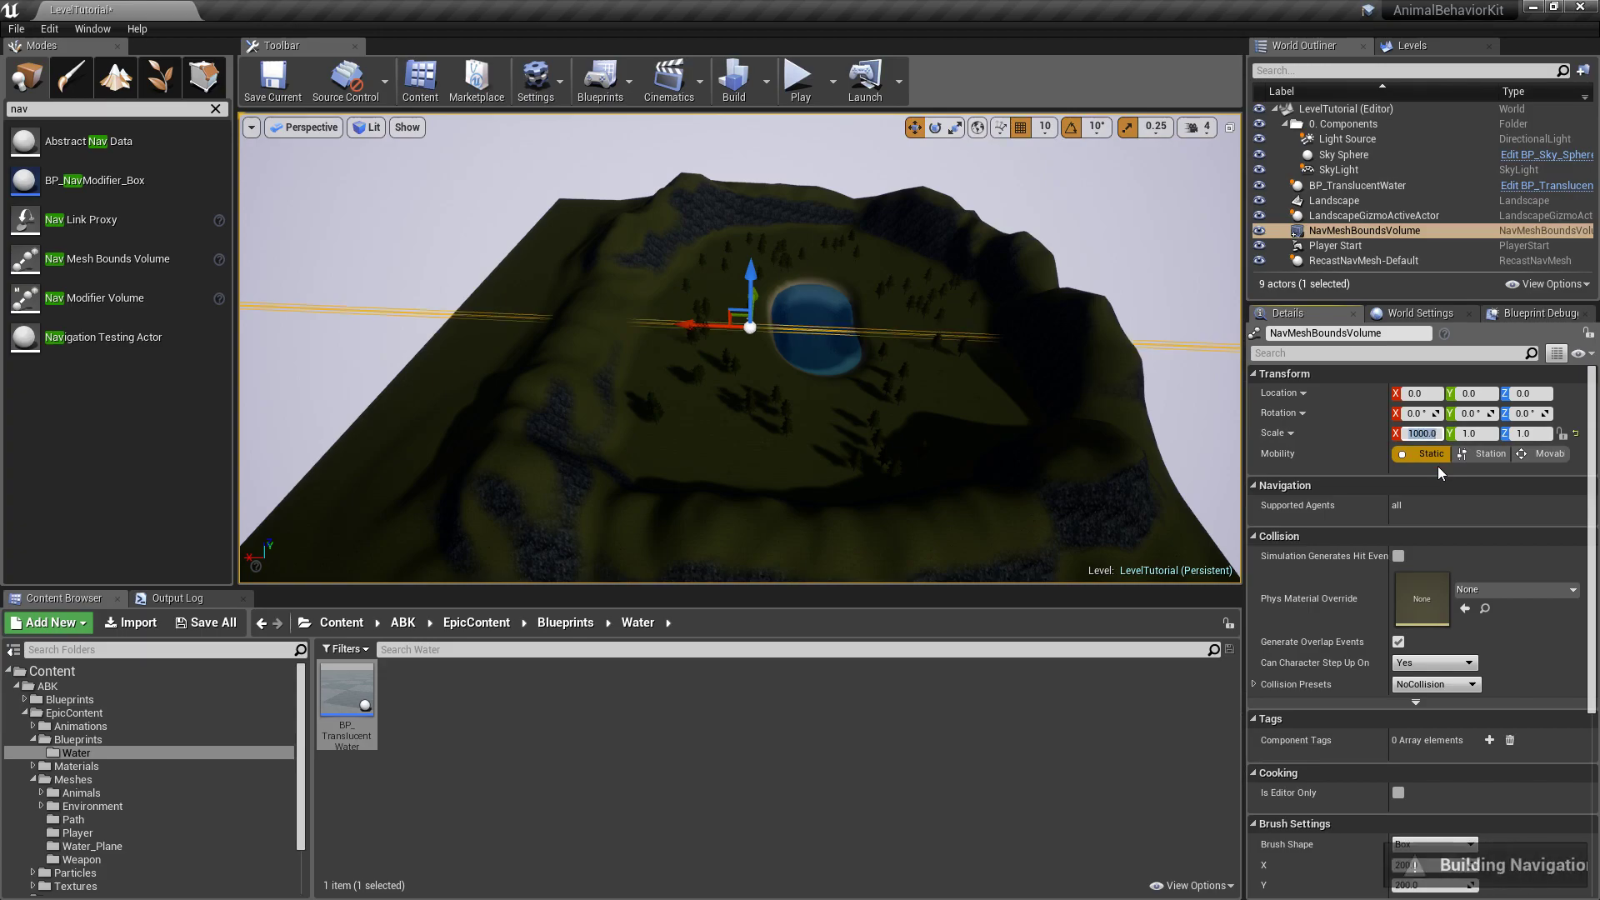
Try smaller Scale X values of 500 and 250 on the Nav Mesh Bounds Volume
double_click(1294, 230)
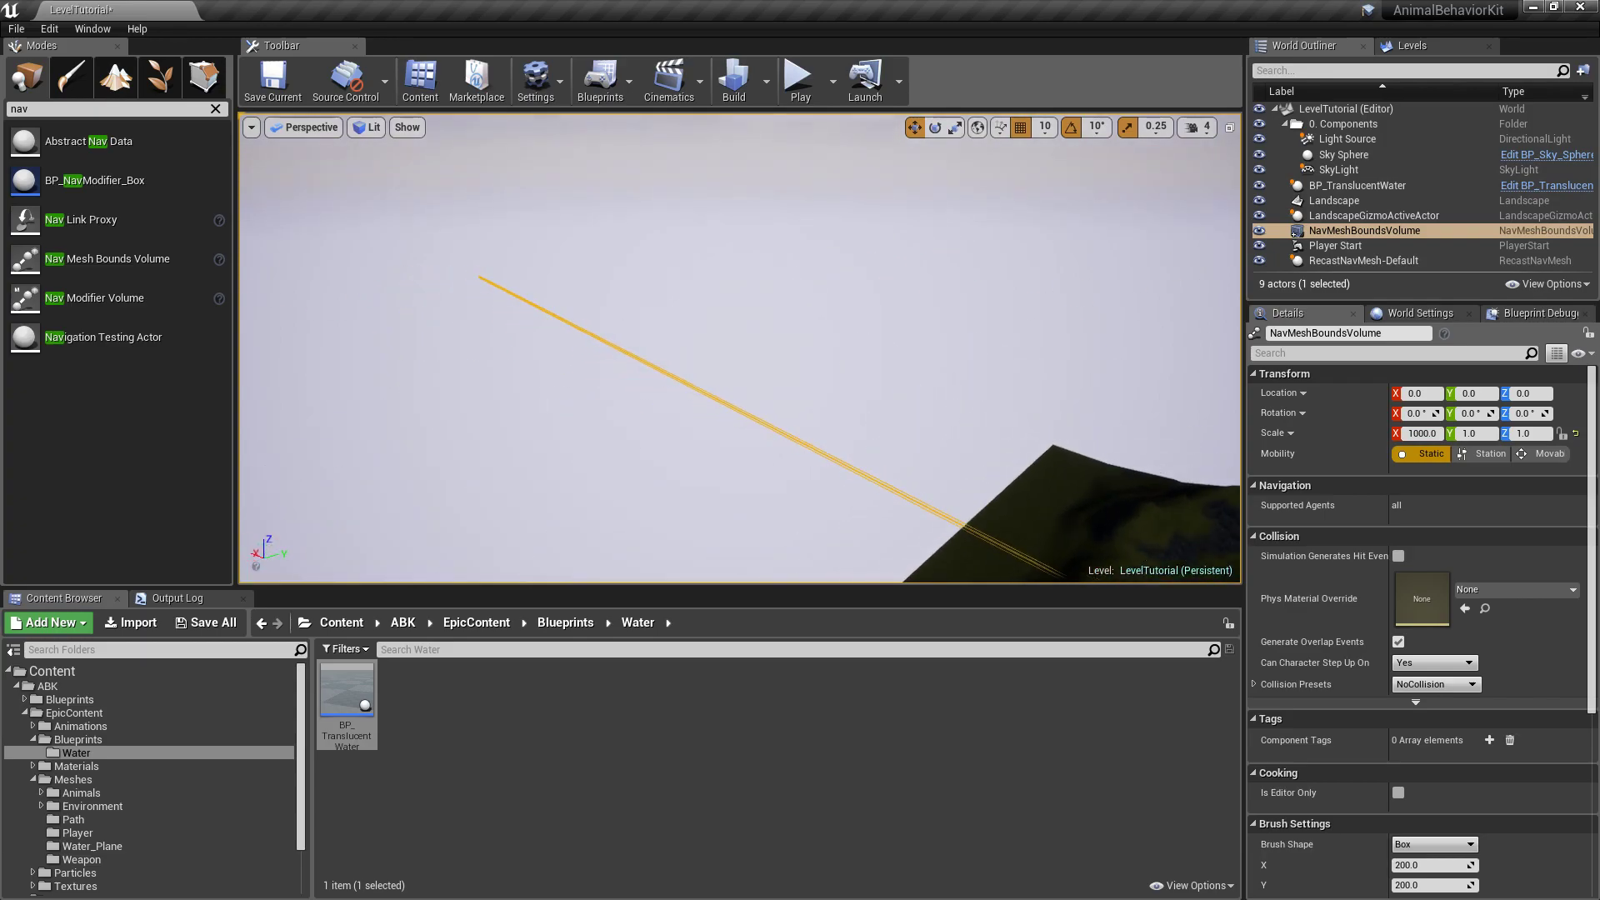
left_click(1434, 434)
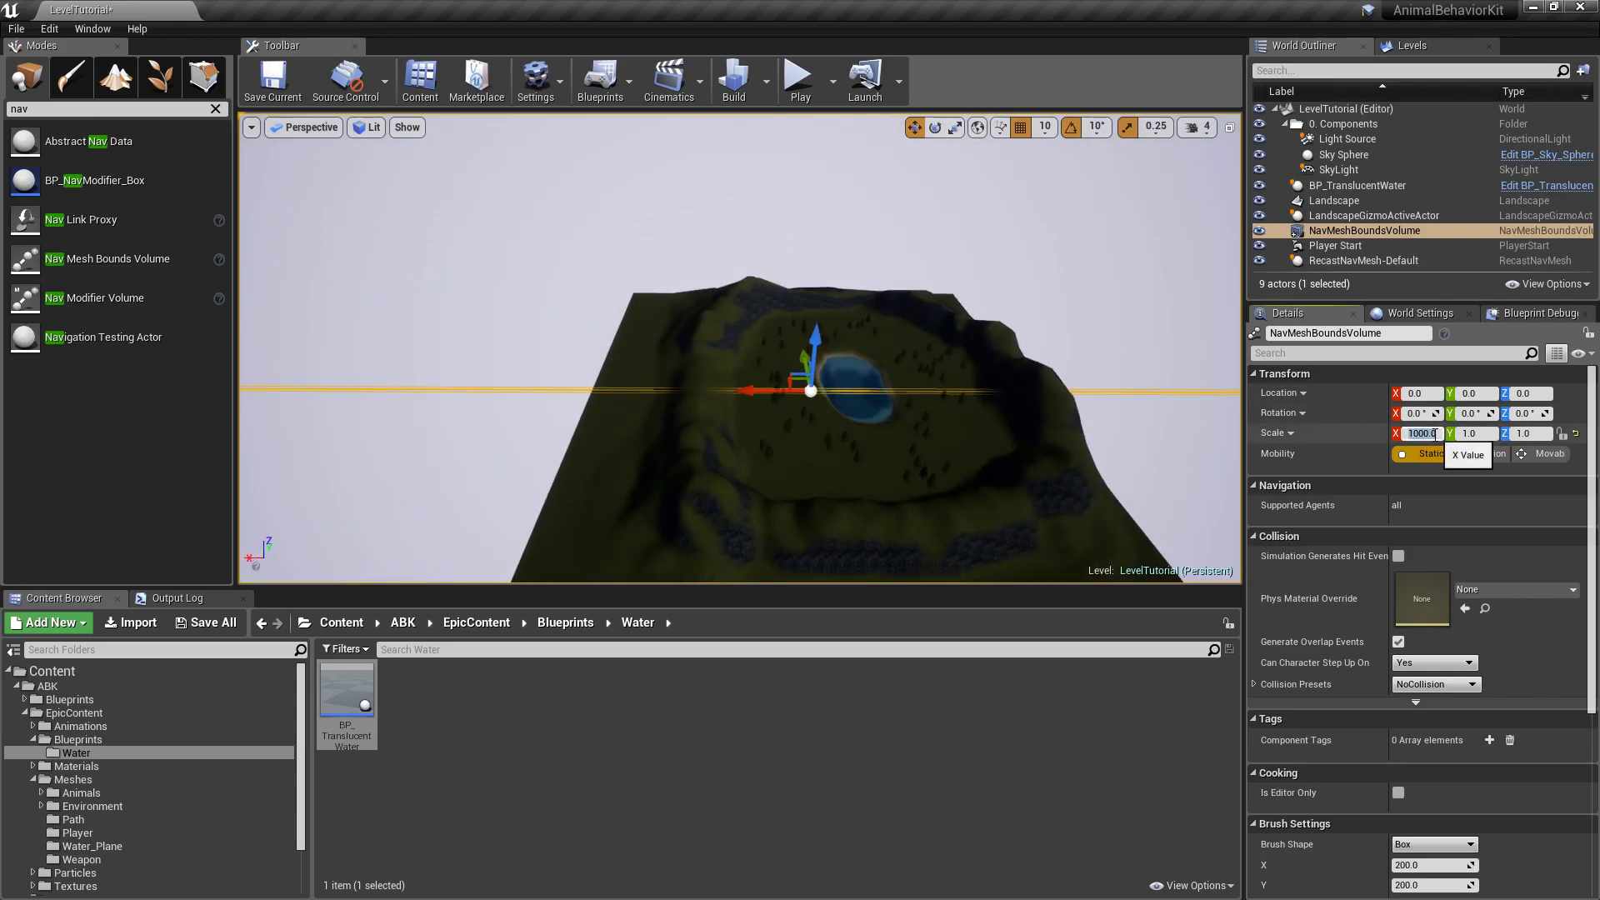
right_click_drag(1083, 343, 1167, 388)
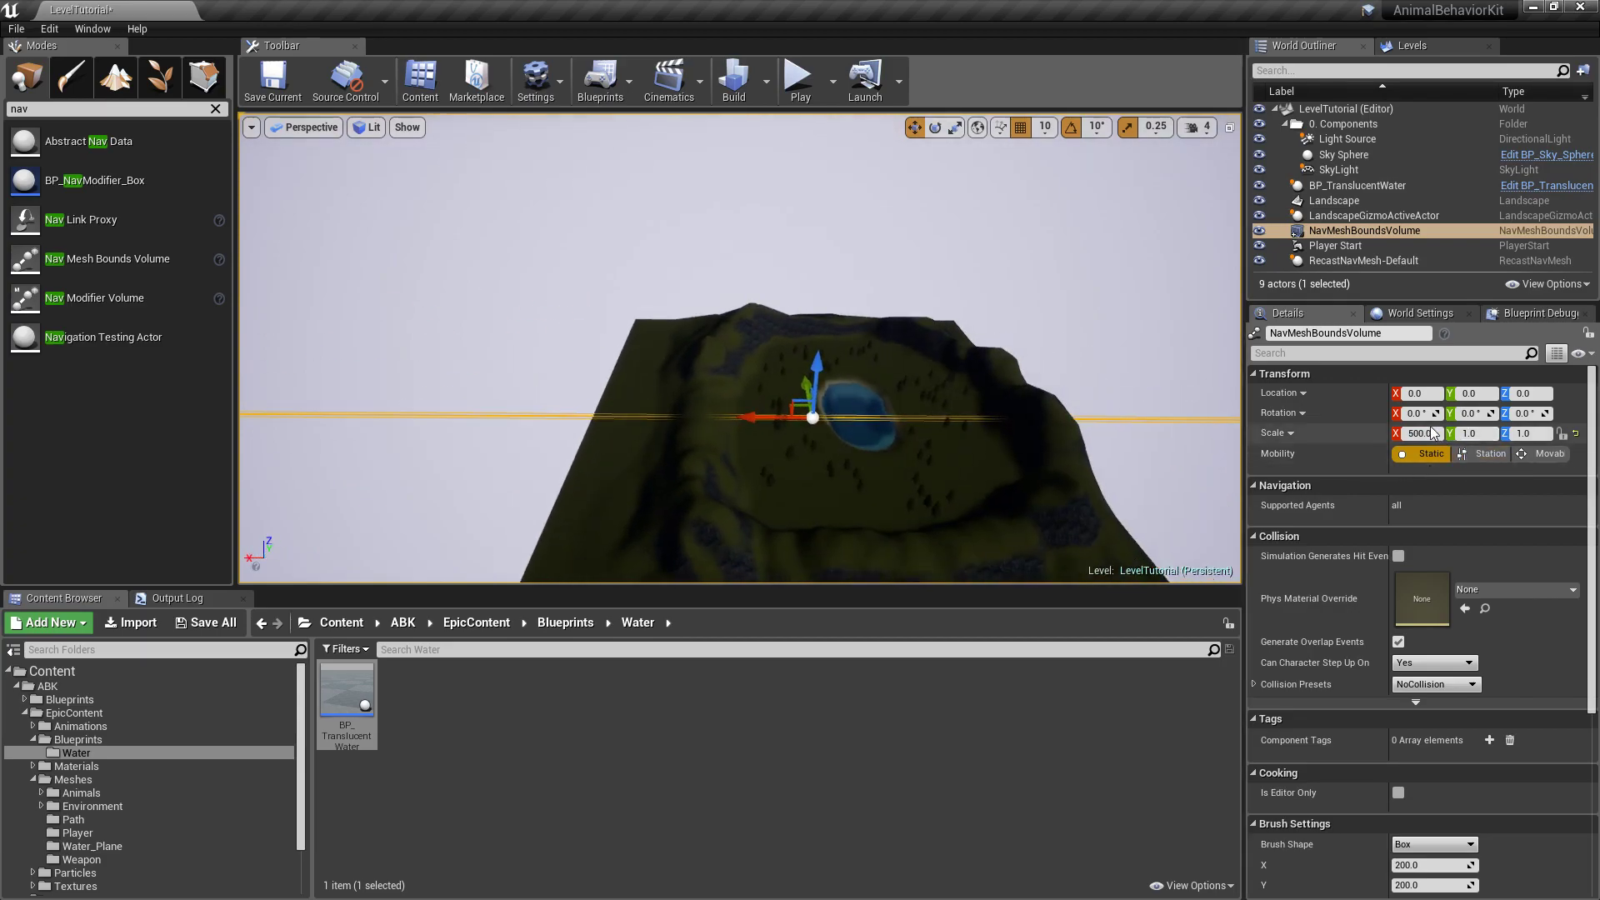
left_click(1436, 433)
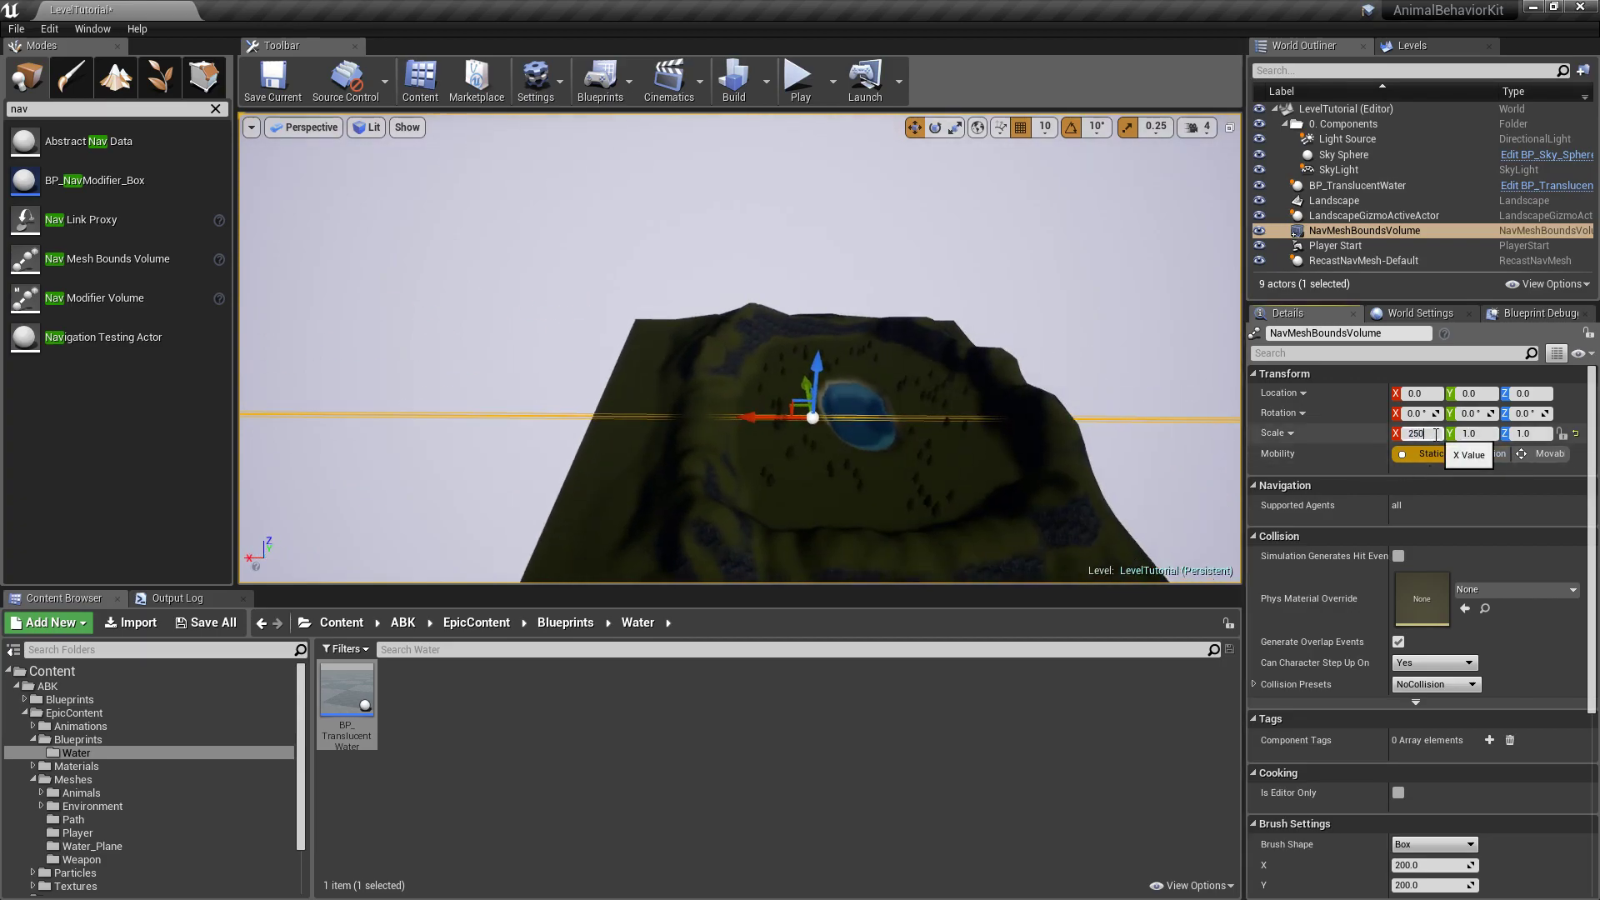
type("250")
key("Return")
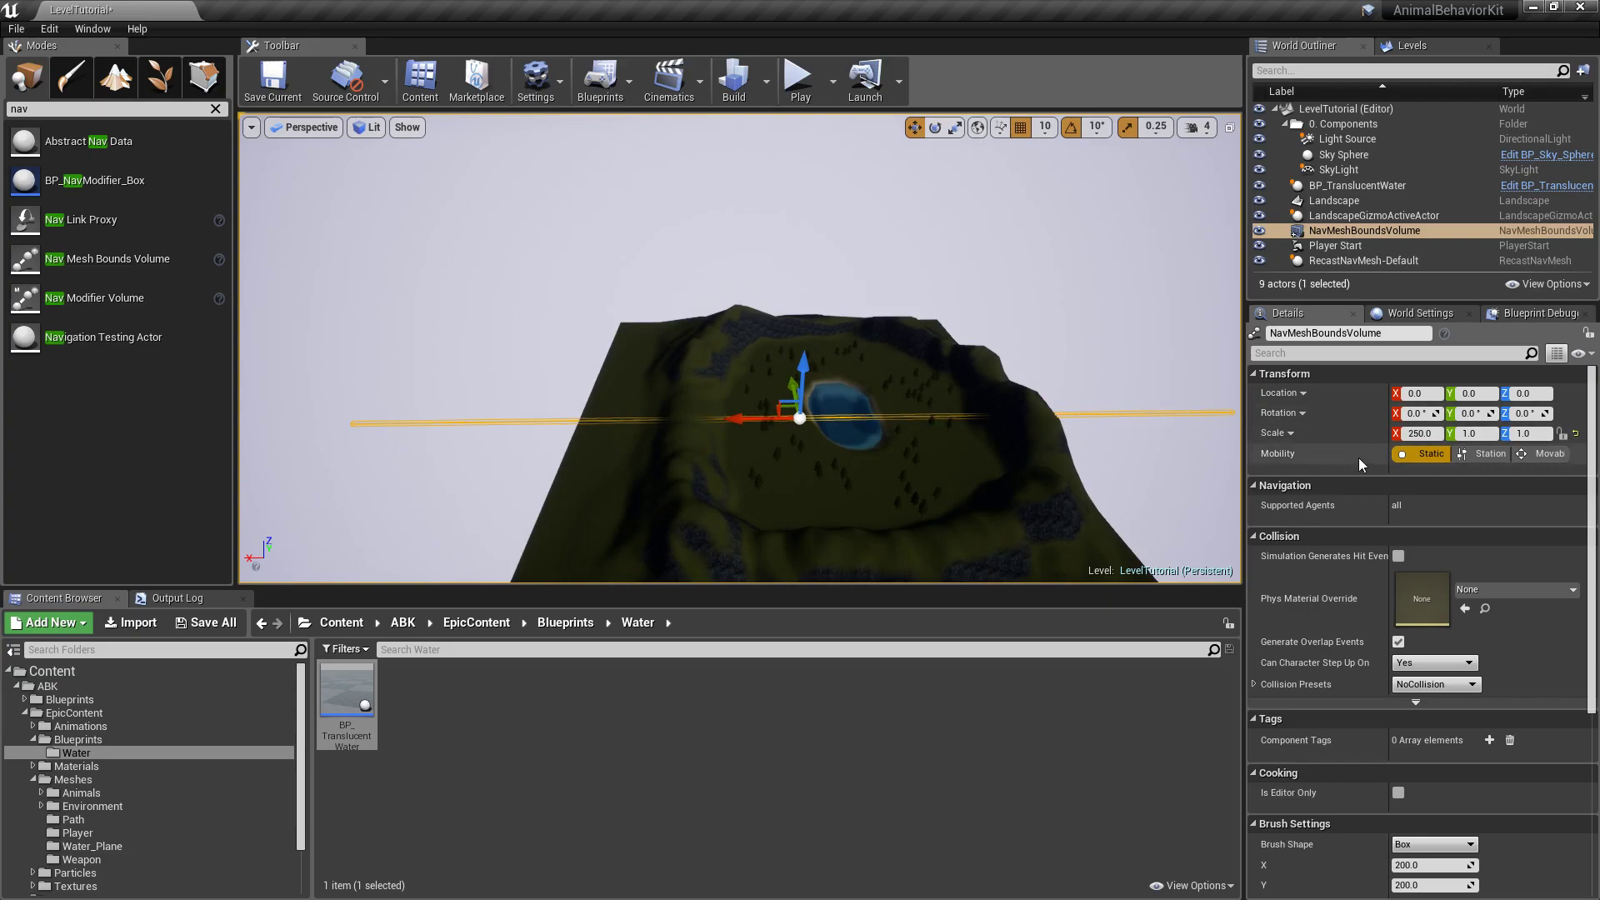
Set the Nav Mesh Bounds Volume's Scale X and Scale Y to 150 so it covers the landscape
left_click(1425, 439)
type("200")
key("Return")
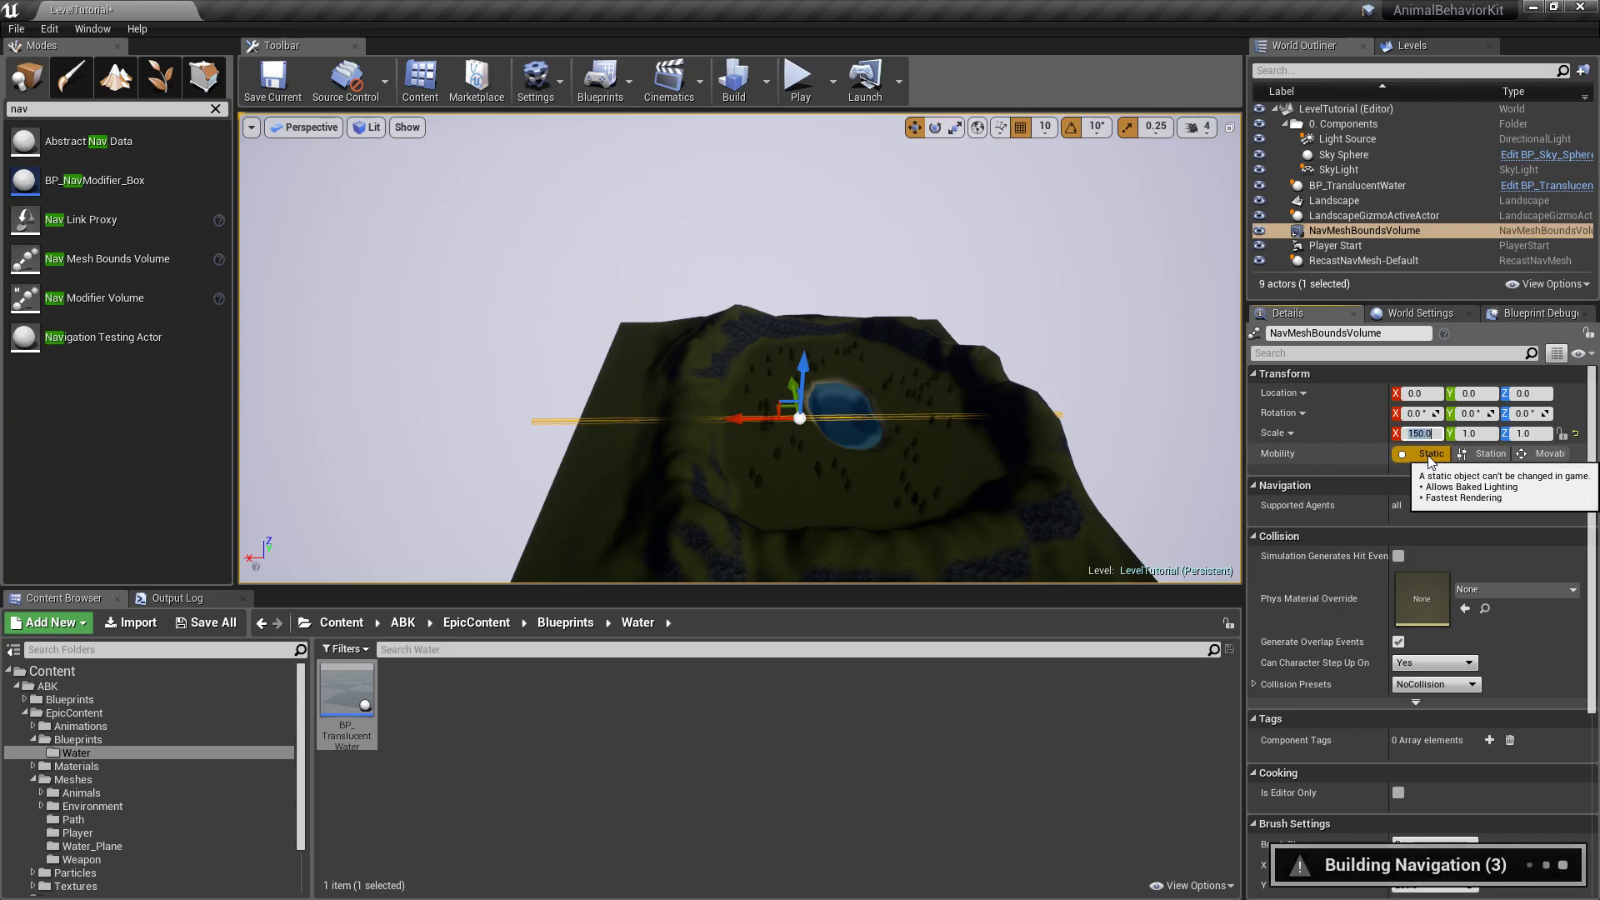
key("d")
right_click_drag(990, 344, 925, 344)
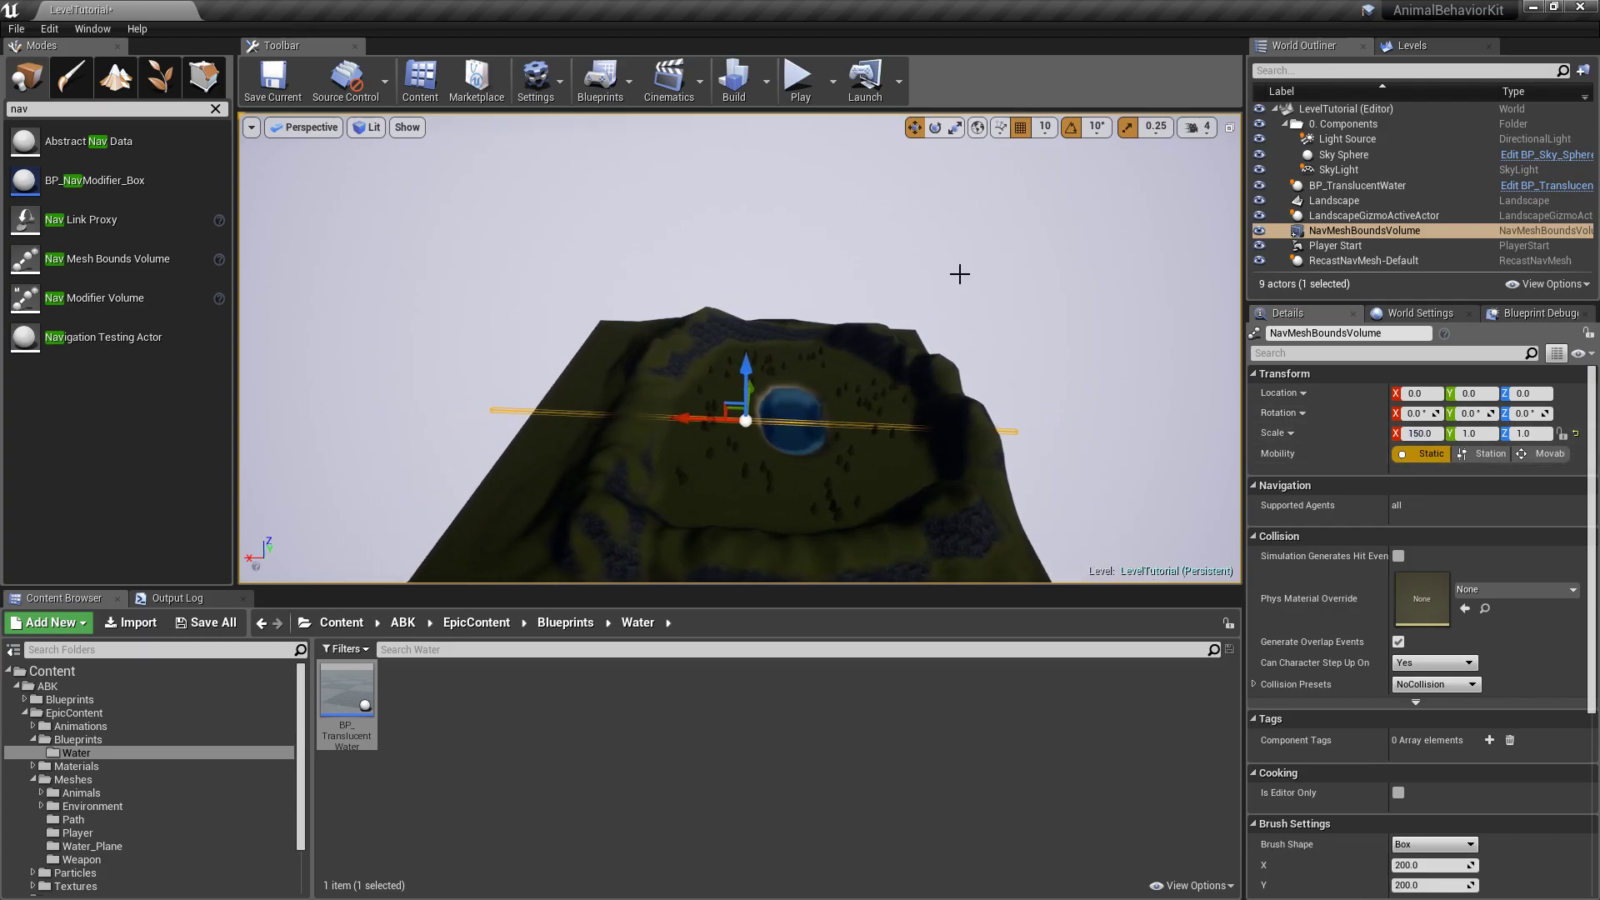
left_click(1469, 433)
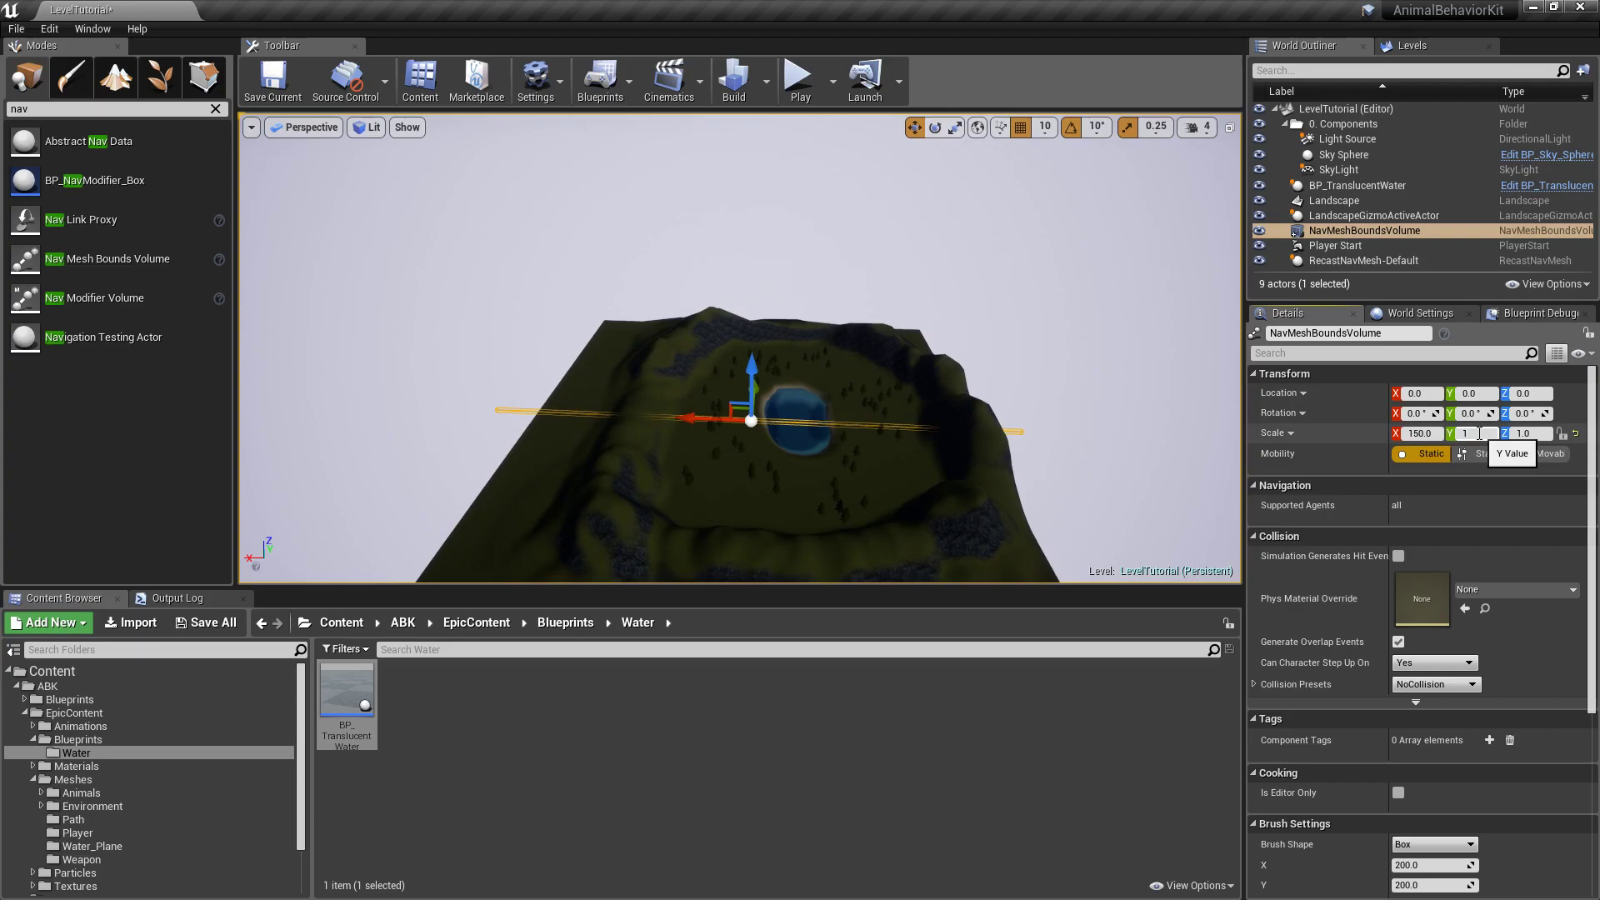
type("150")
key("Tab")
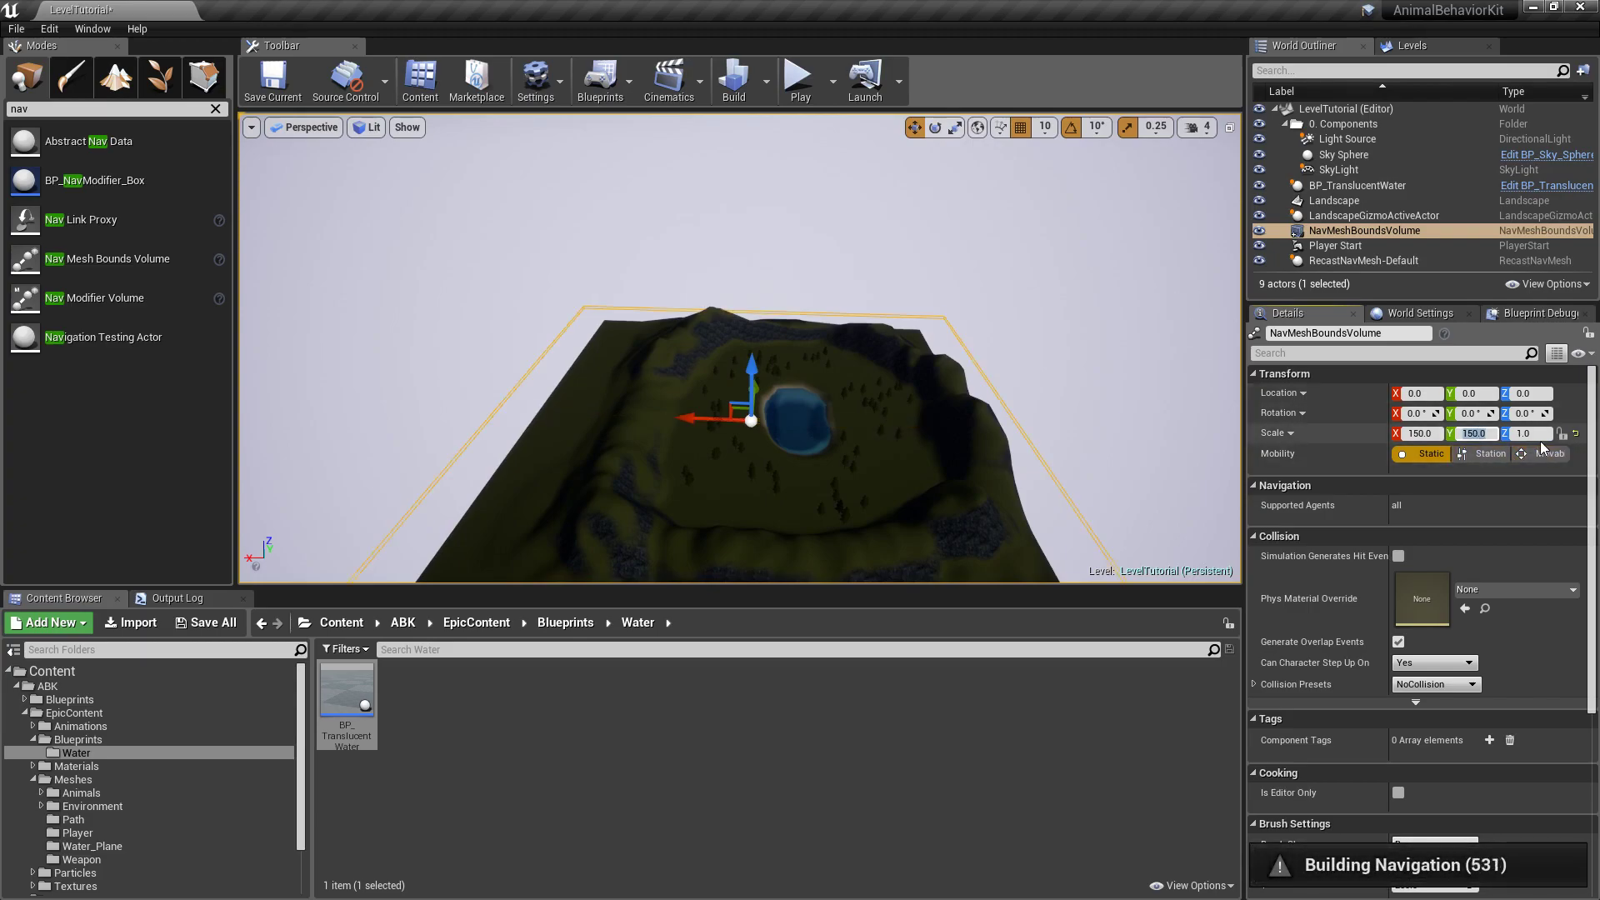
Set the Nav Mesh Bounds Volume's Scale Z to 50 so it encloses the full height of the hills
type("50")
key("Return")
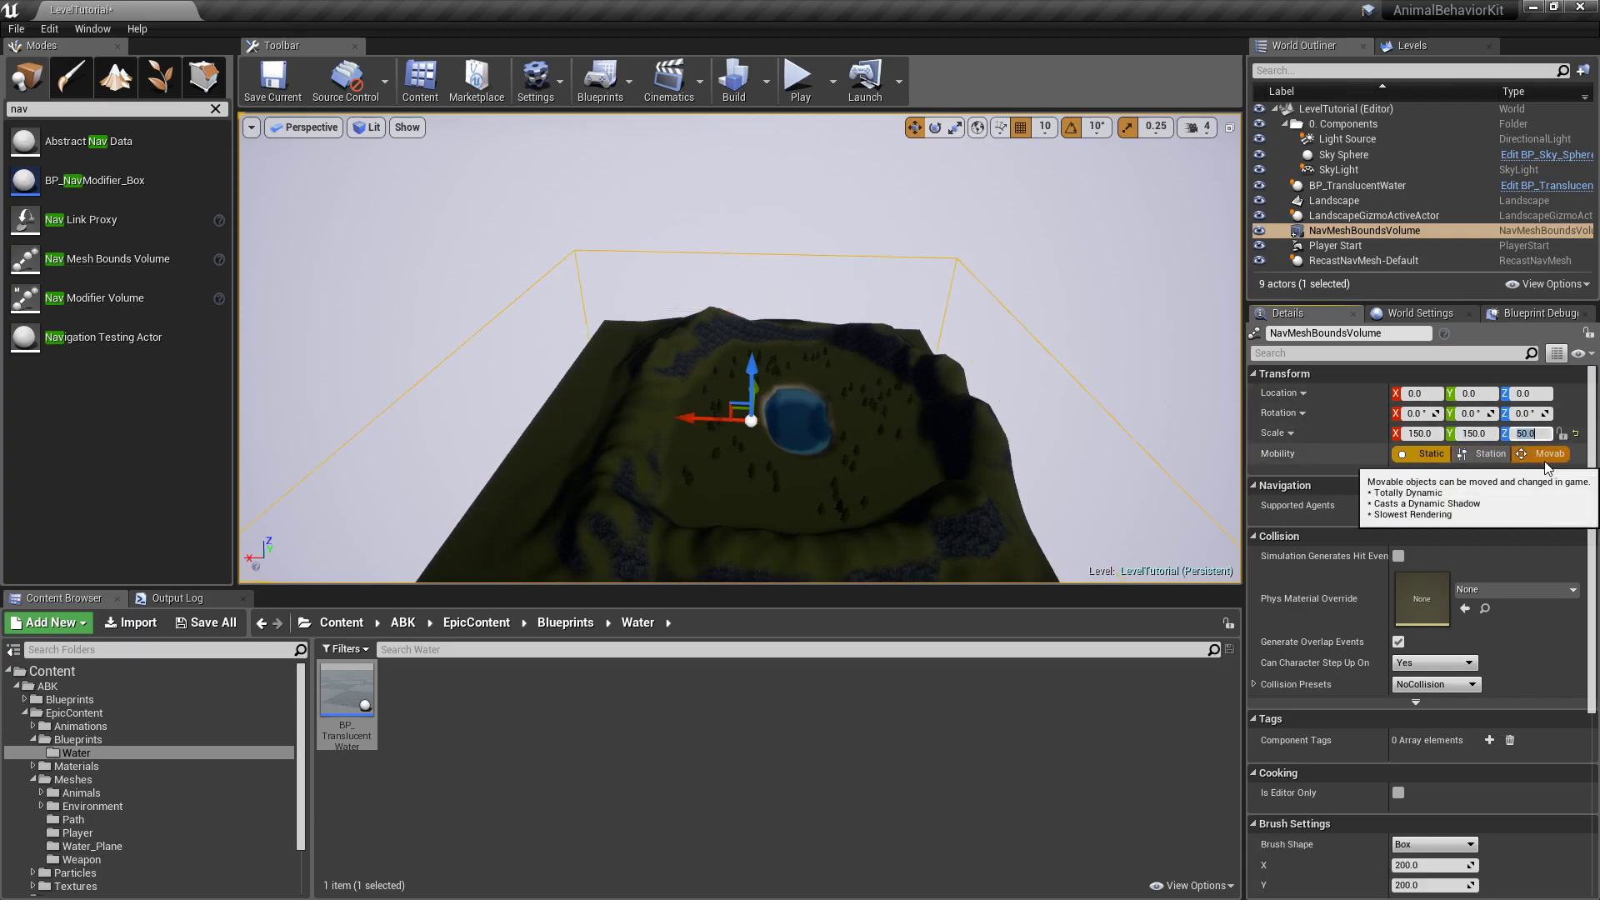
scroll(935, 242, "up", 2)
right_click_drag(739, 347, 932, 239)
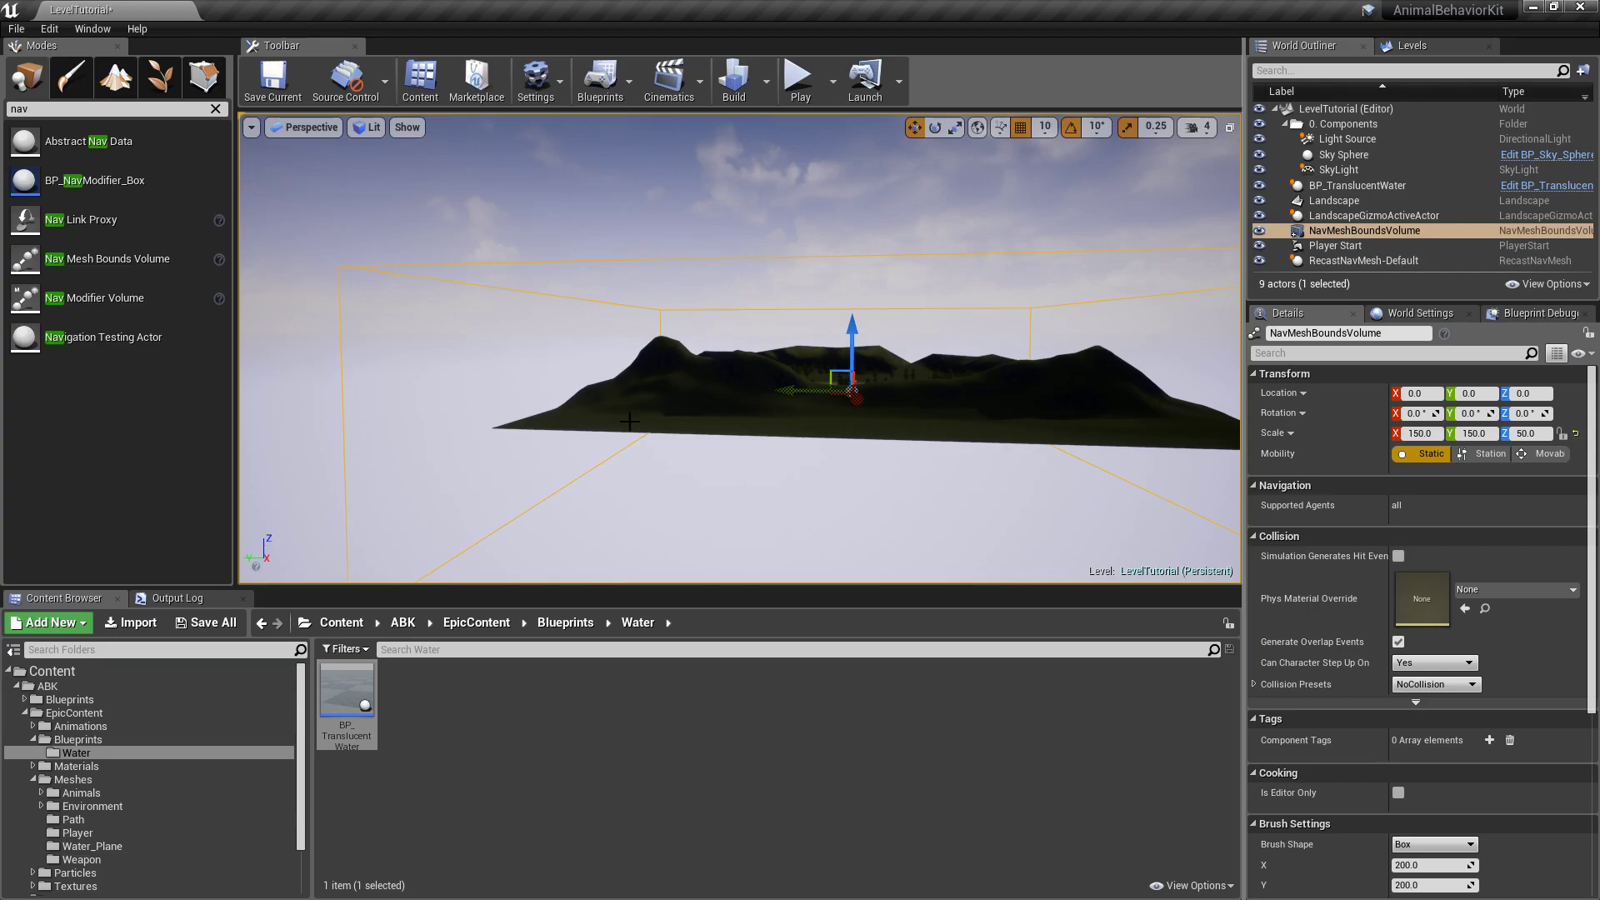
Examine the navigation mesh's coverage of the lake, forest floor and hillsides with its display switched on temporarily
right_click_drag(895, 321, 983, 321)
key("w")
right_click_drag(932, 239, 931, 239)
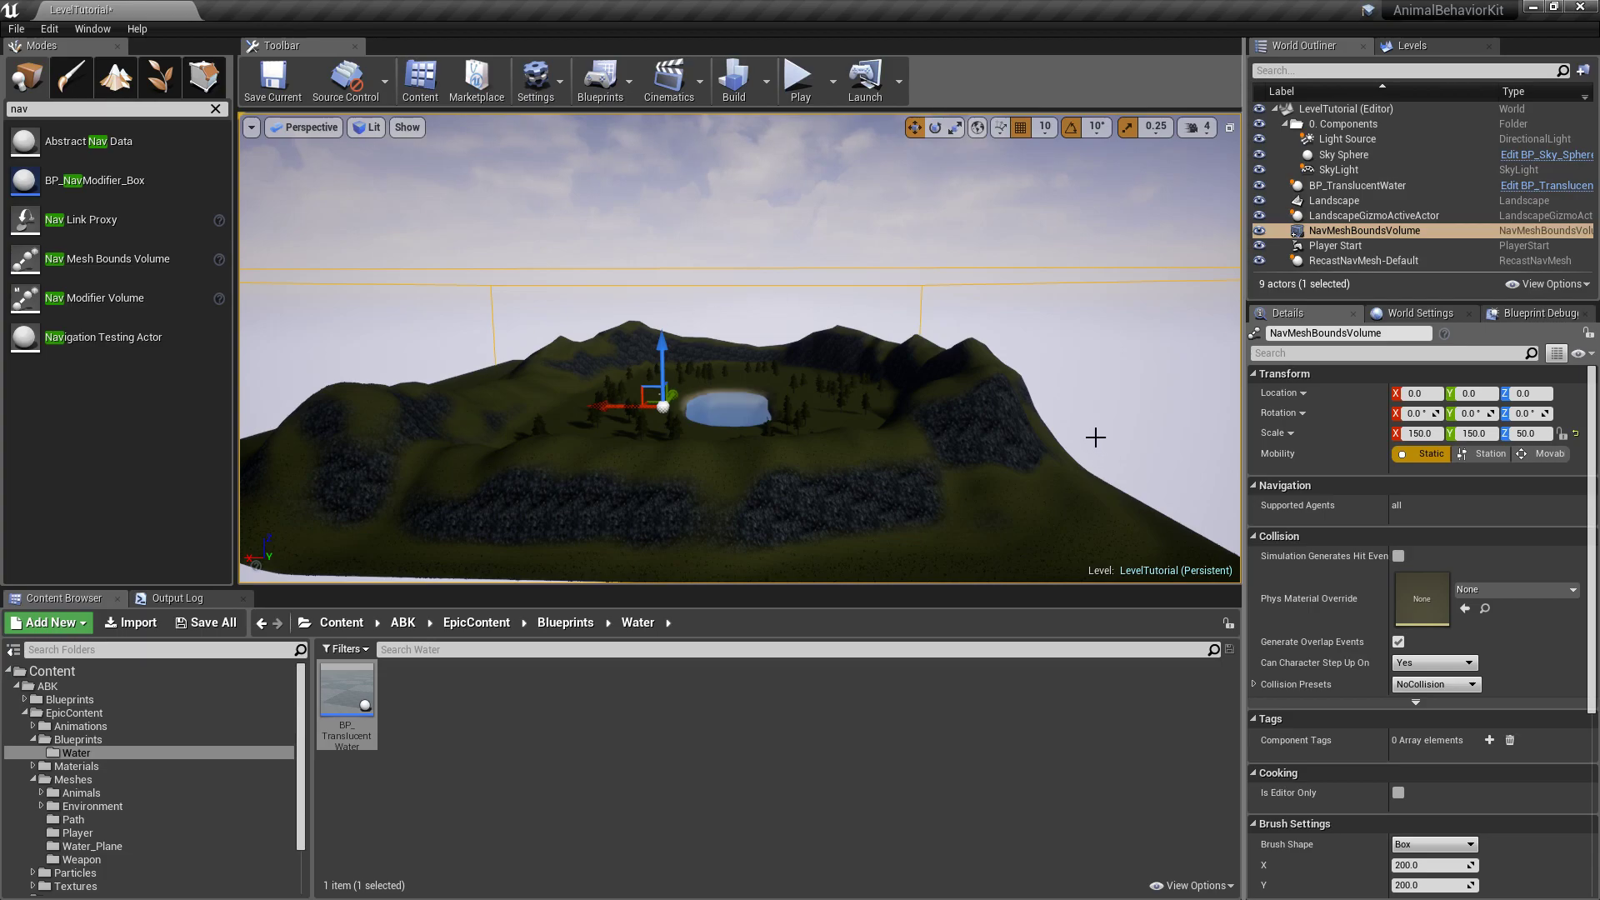
key("w")
right_click_drag(931, 239, 931, 239)
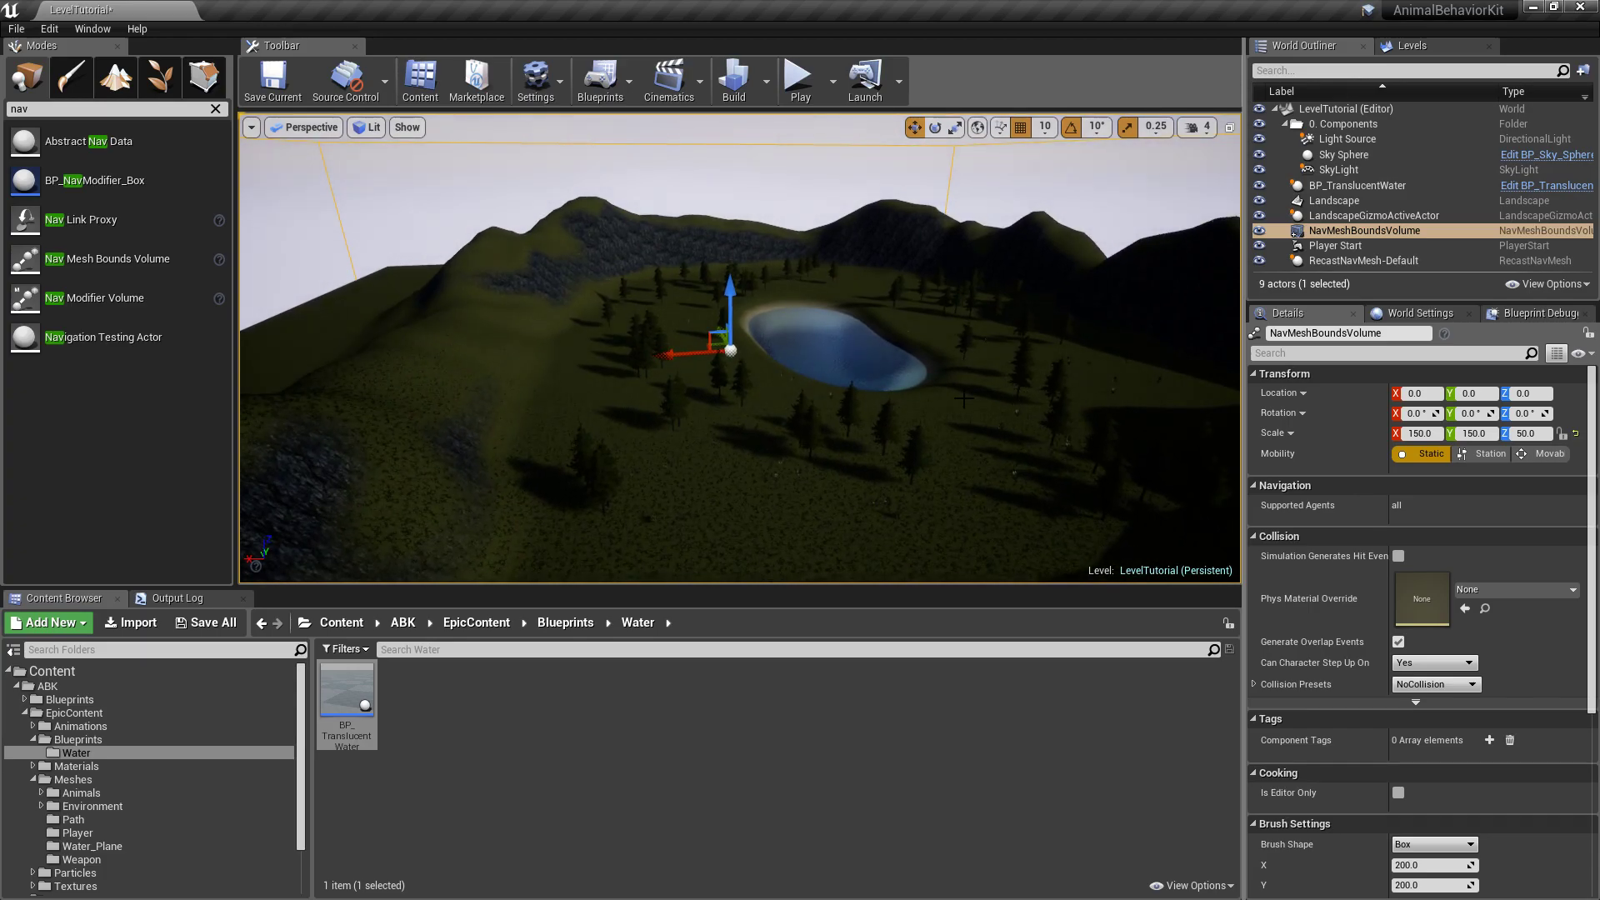
key("p")
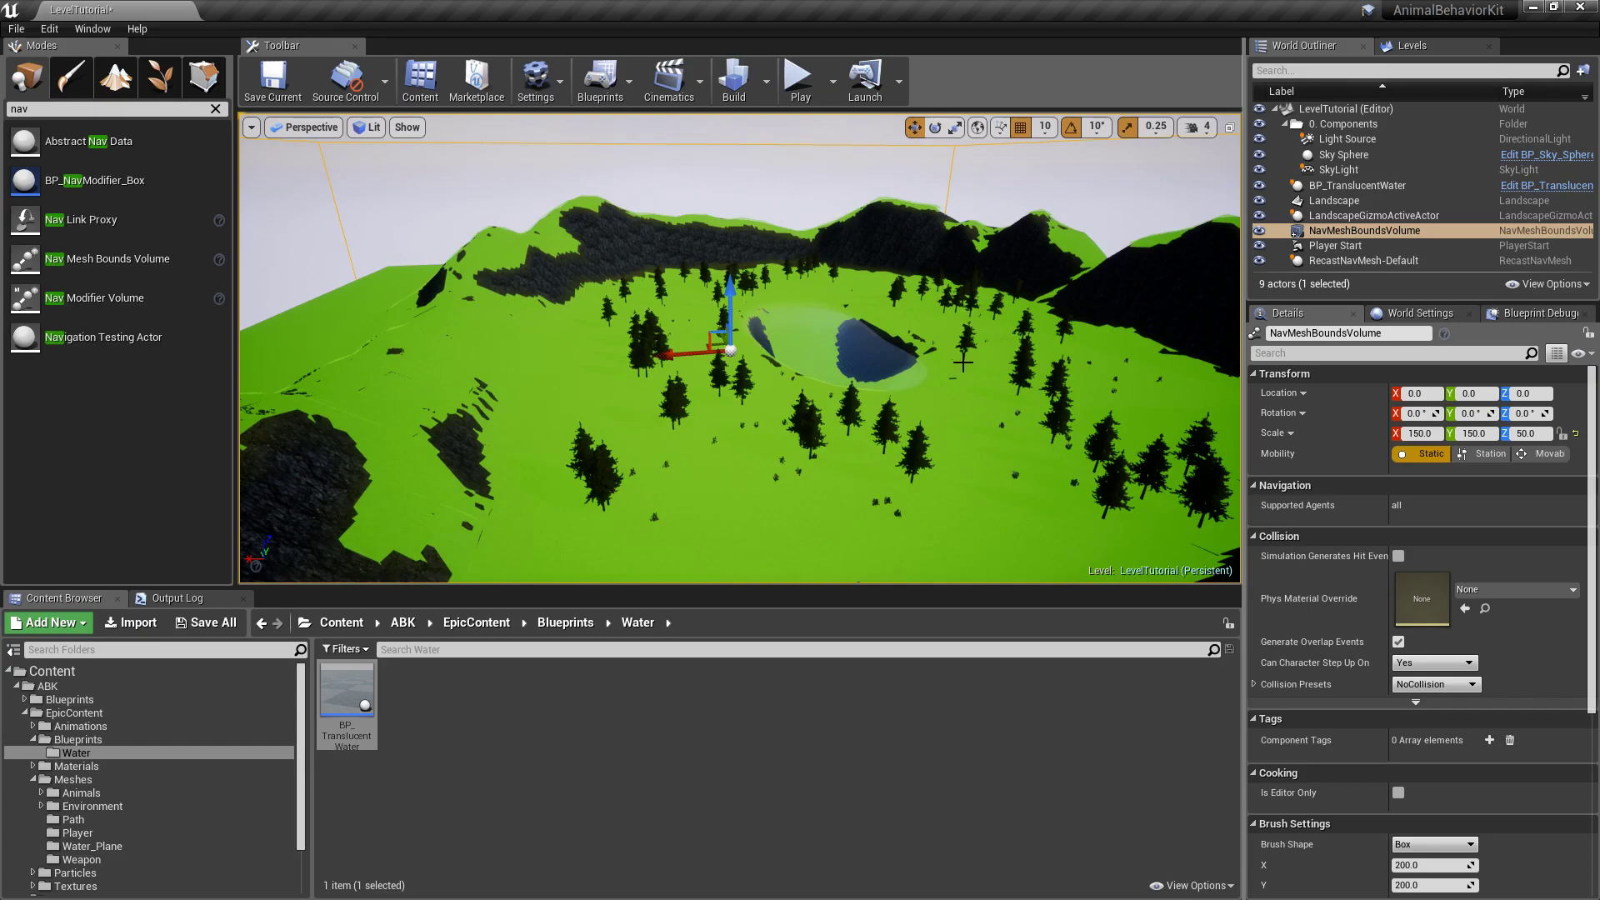
right_click_drag(962, 362, 963, 362)
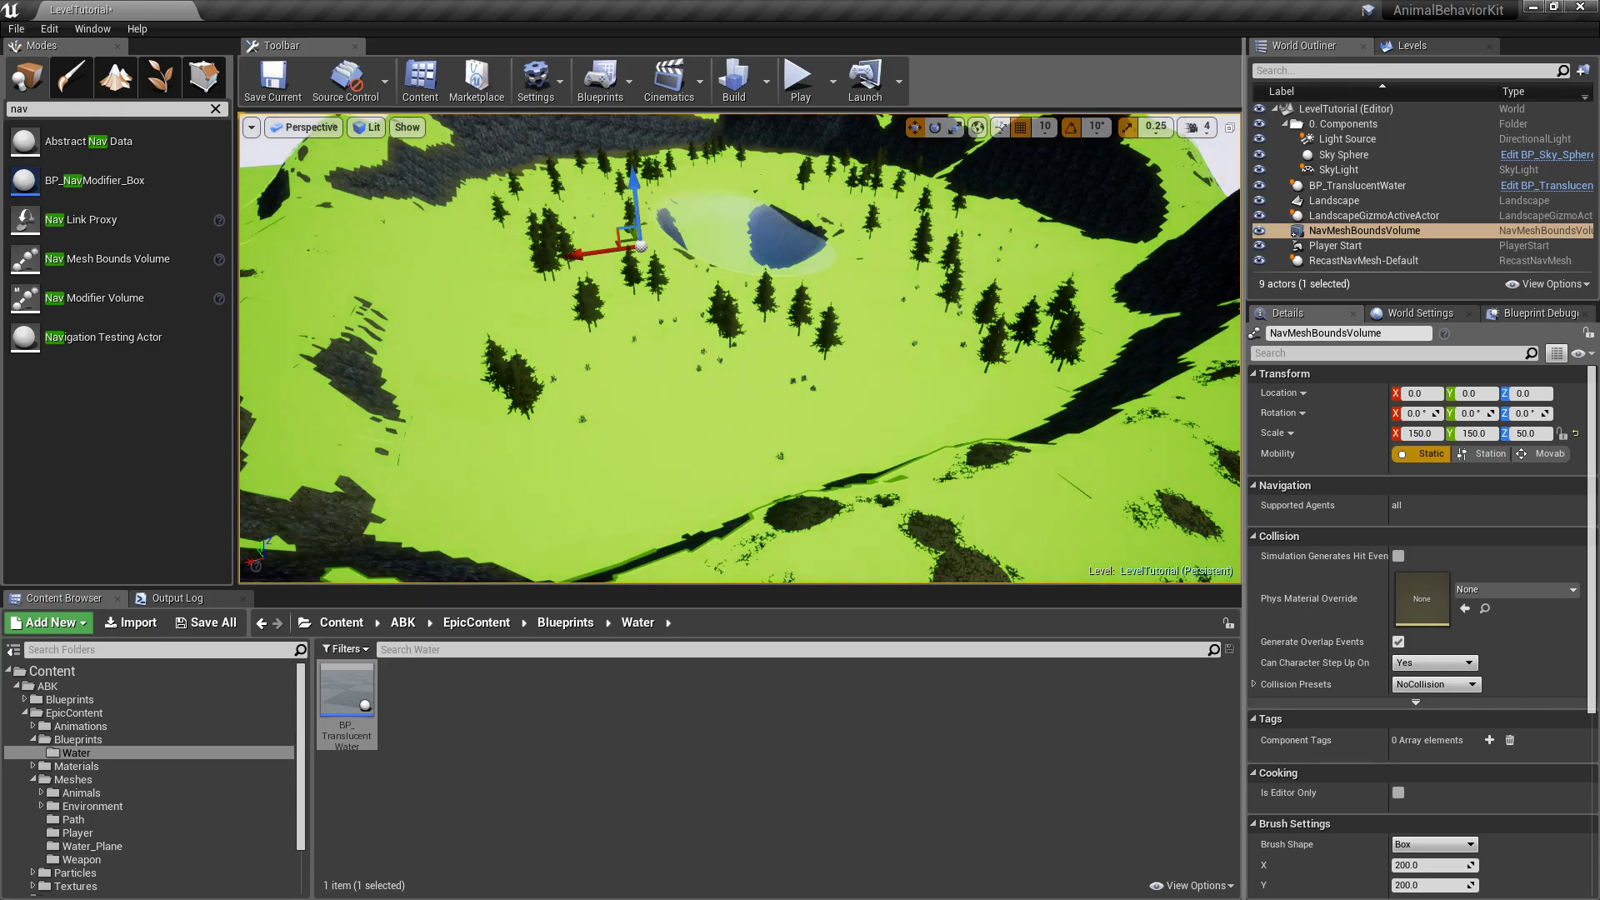
right_click_drag(616, 436, 685, 435)
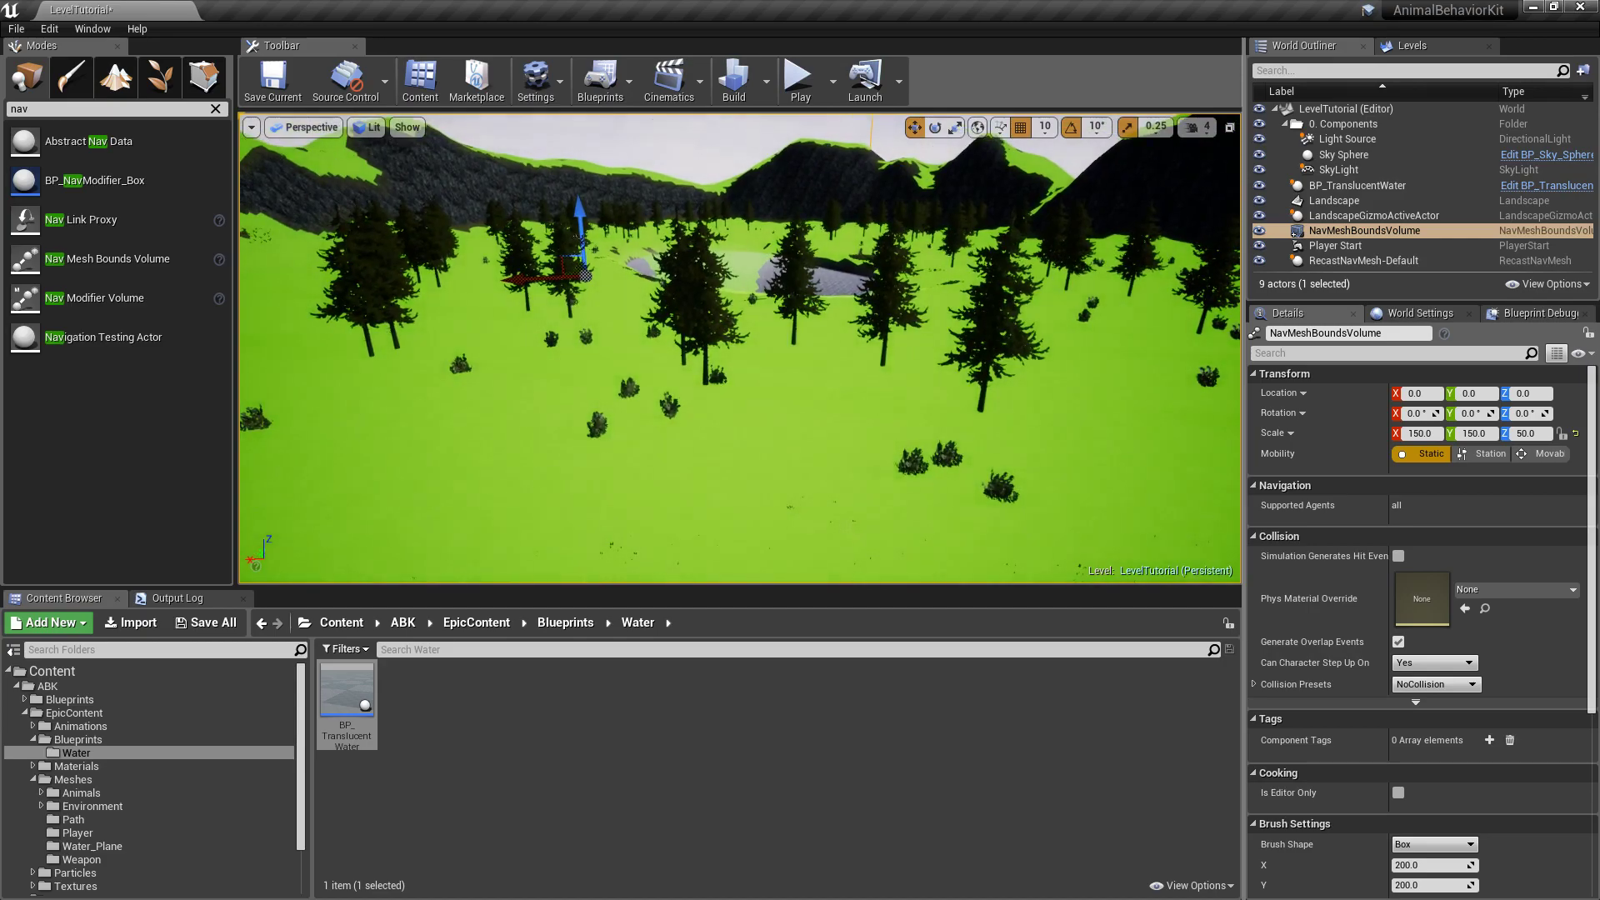
right_click_drag(896, 420, 758, 421)
right_click_drag(1036, 375, 953, 376)
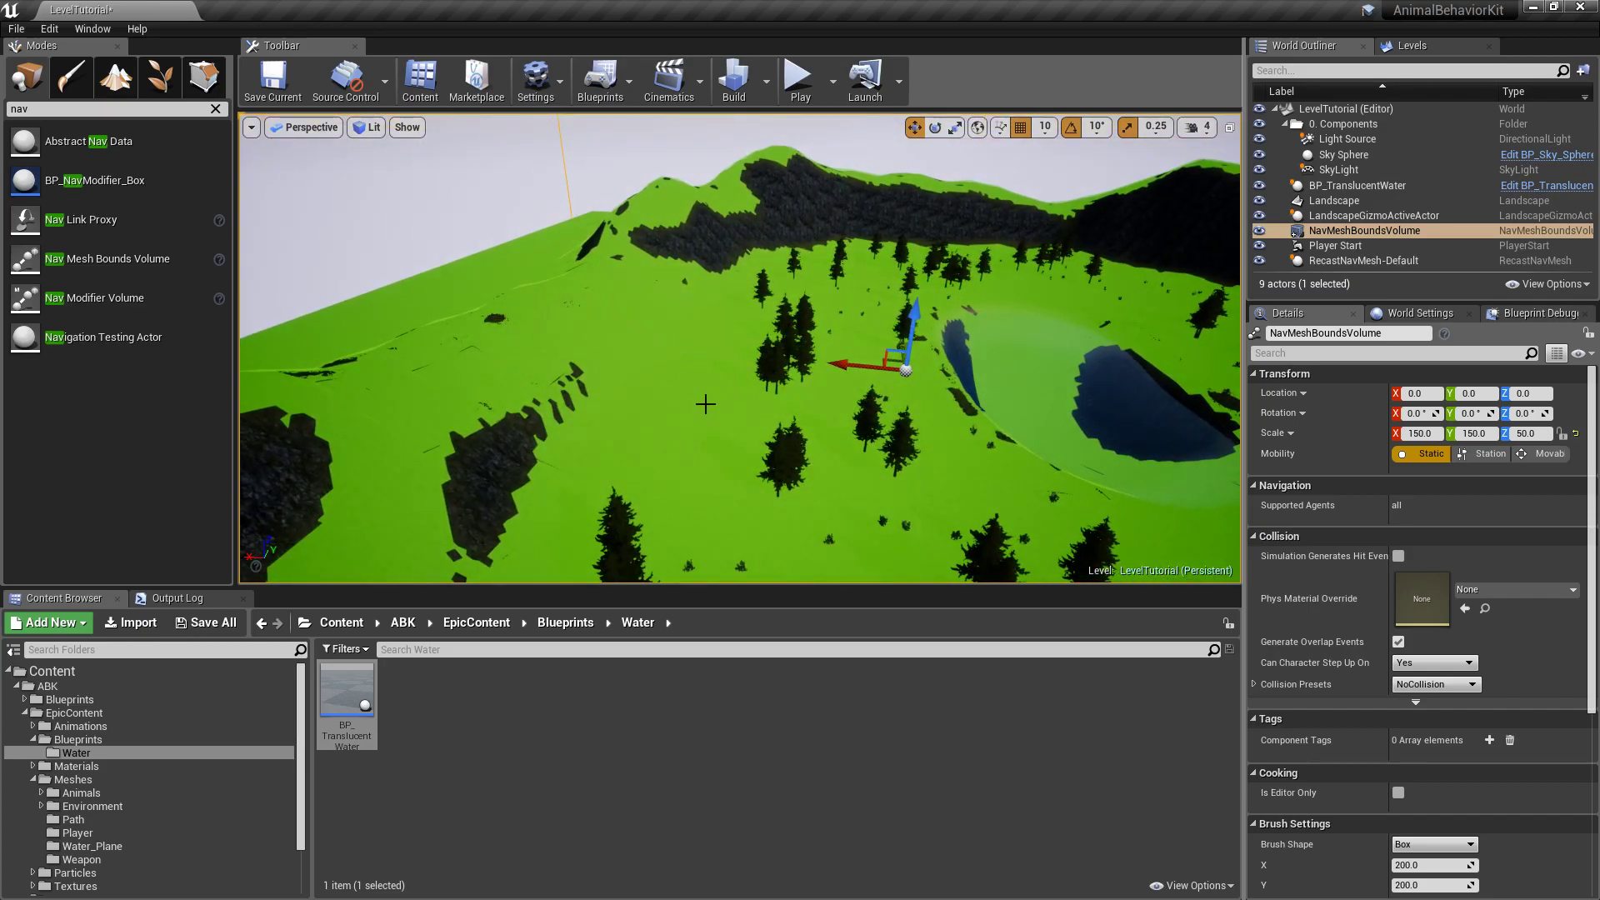
right_click_drag(777, 154, 613, 287)
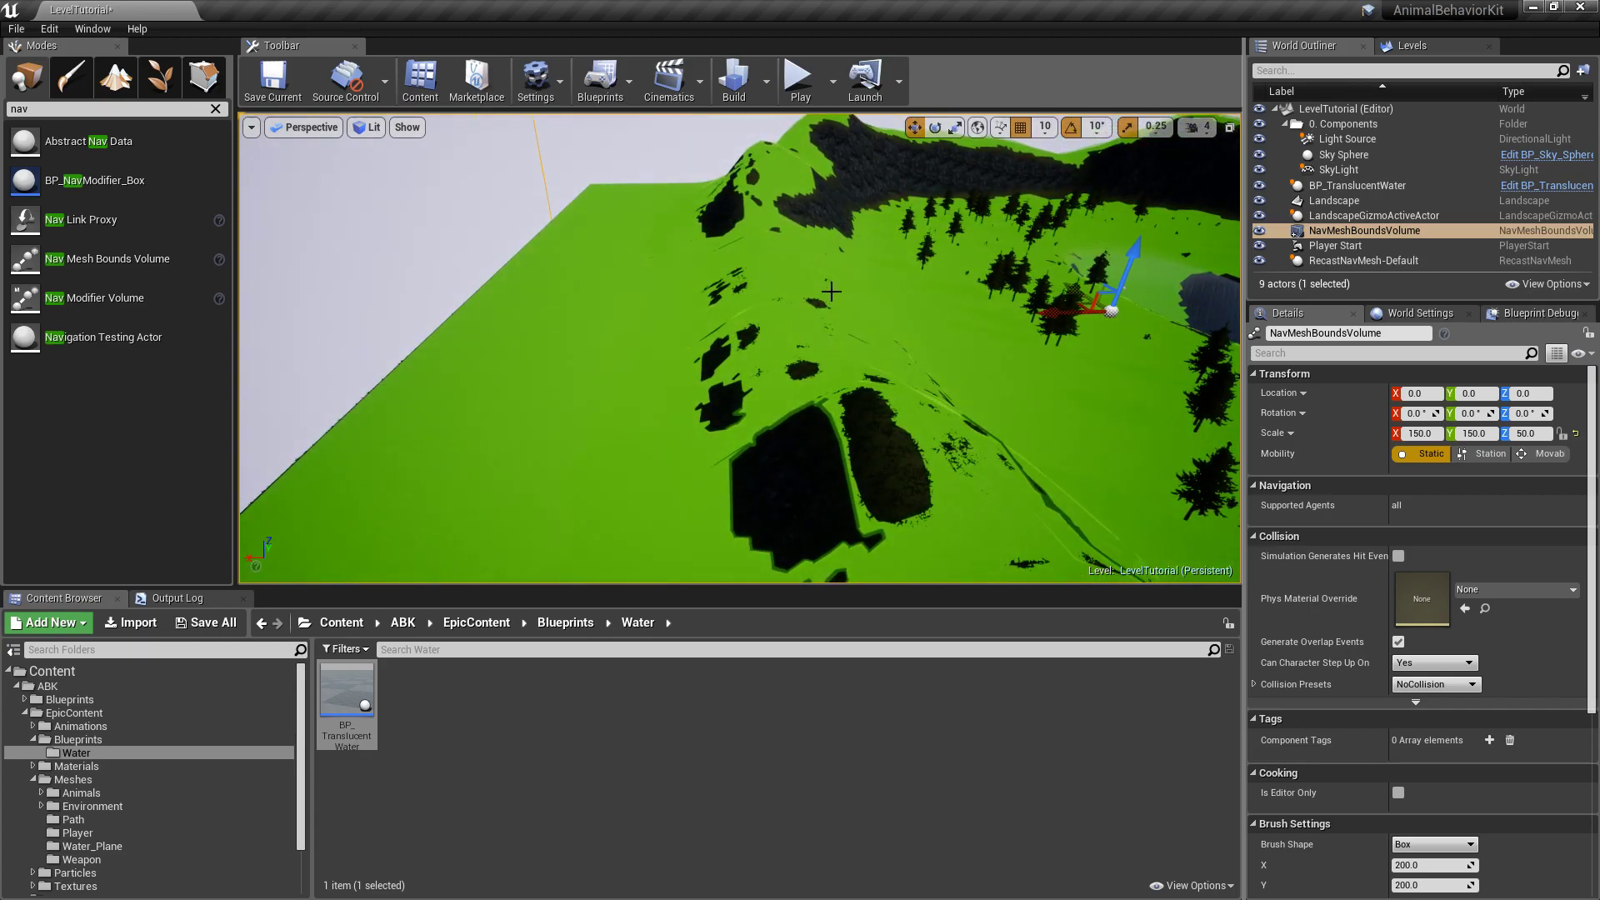
right_click_drag(831, 290, 798, 363)
key("p")
Save the modified LevelTutorial level
key("s")
key("d")
key("e")
key("ctrl+shift+s")
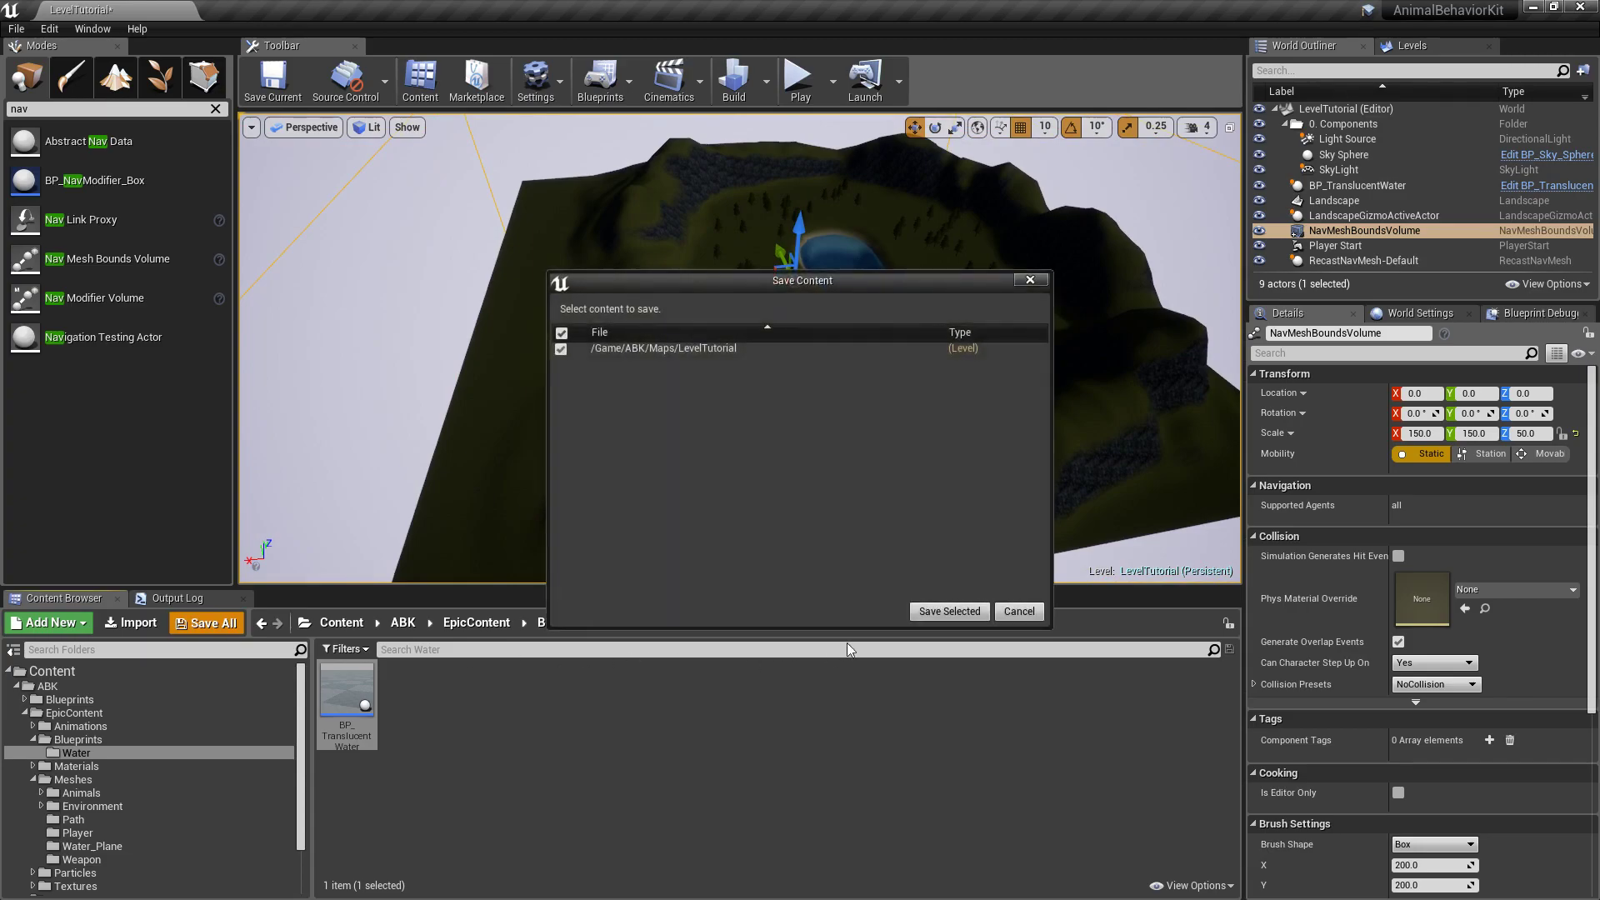
left_click(946, 607)
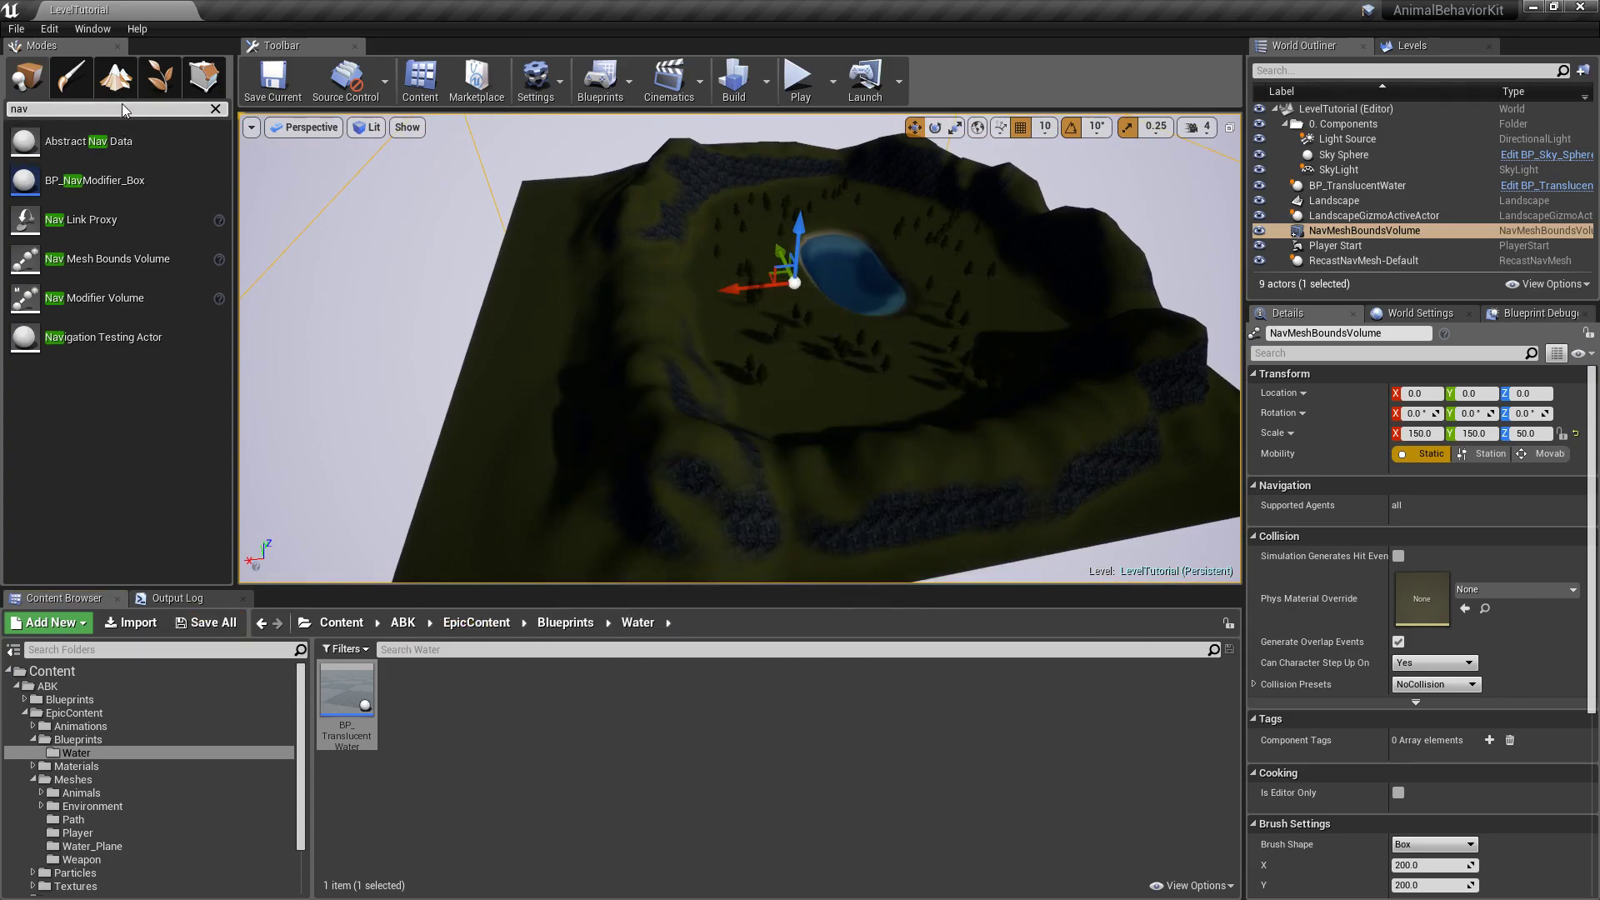
Flatten the ridge along one edge of the landscape with the Flatten sculpting tool
left_click(116, 78)
key("w")
mouse_move(711, 308)
right_mouse_down()
mouse_move(666, 279)
mouse_move(711, 349)
right_mouse_up()
key("e")
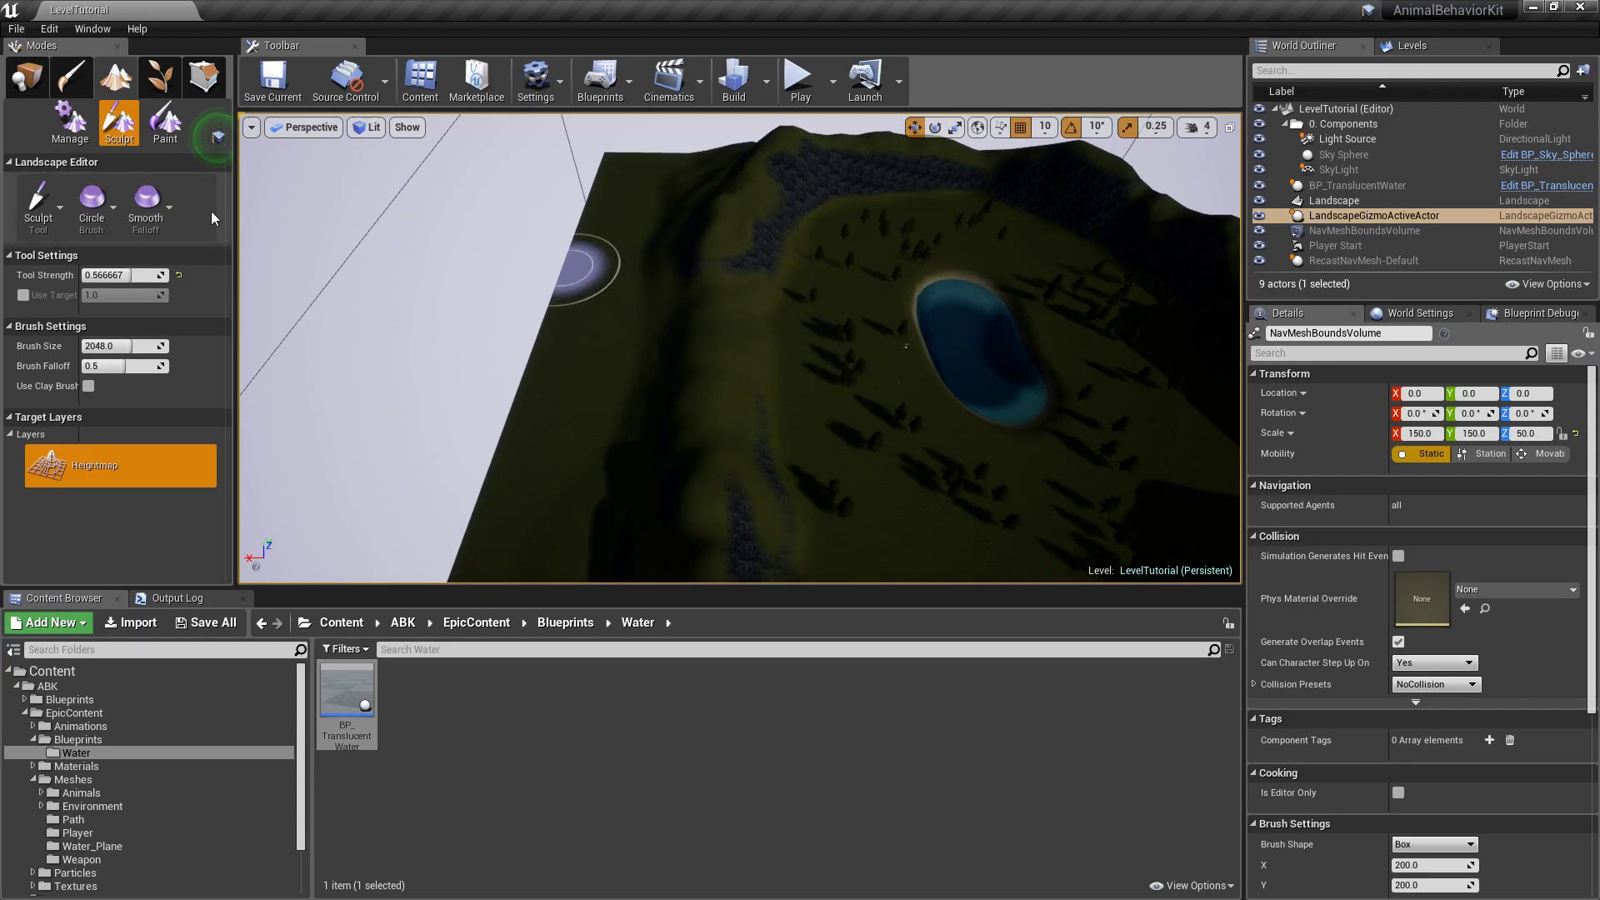
left_click(43, 218)
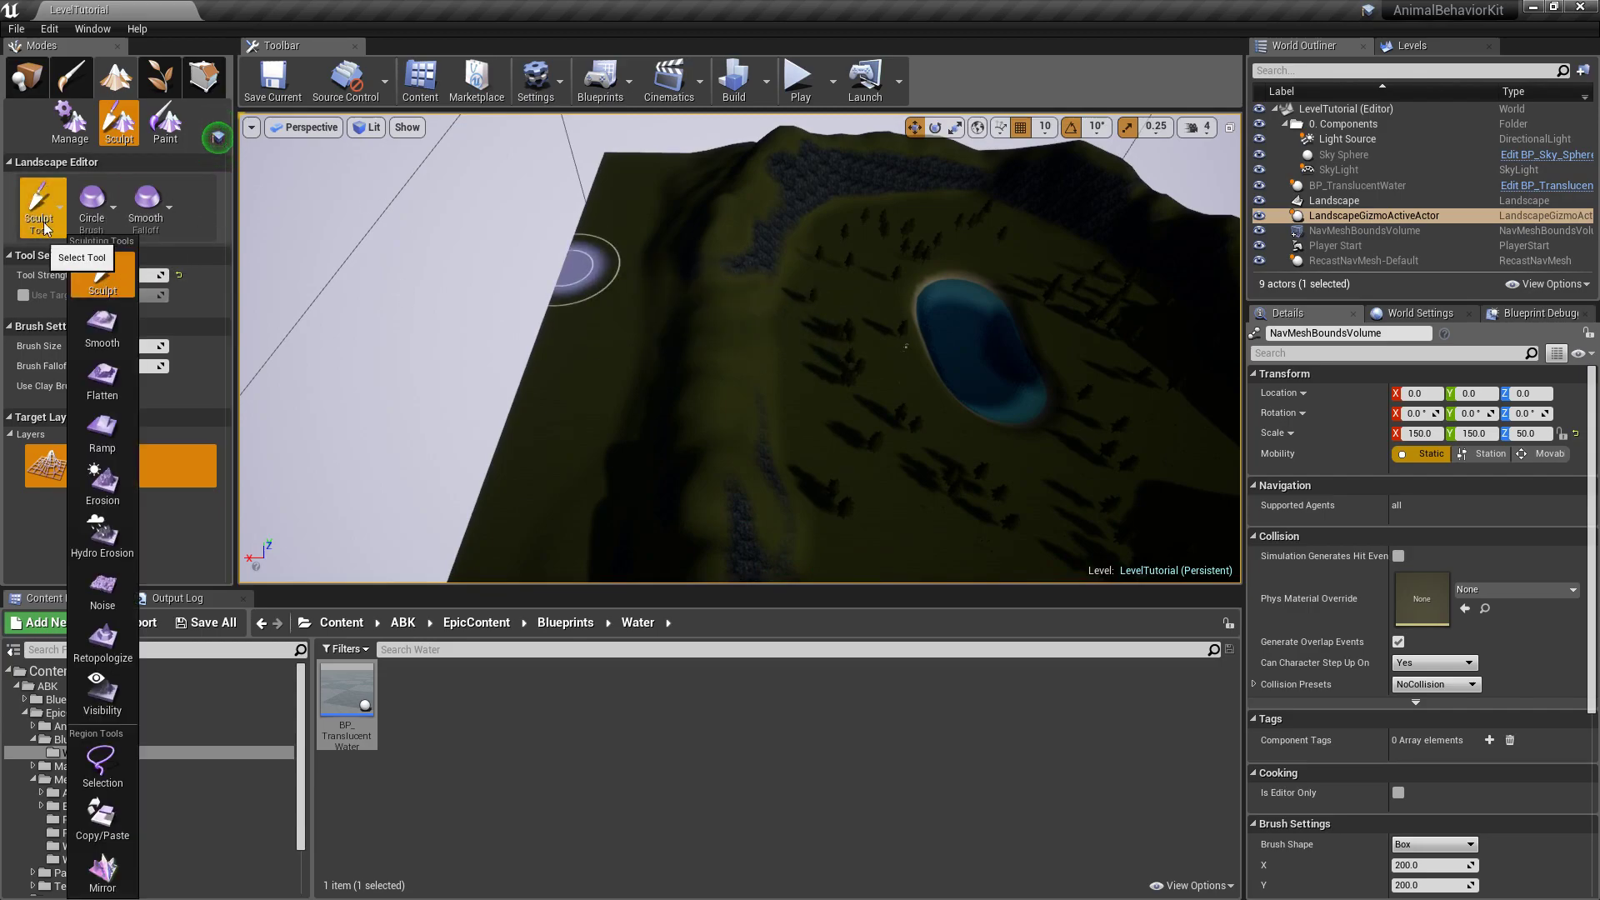
left_click(100, 378)
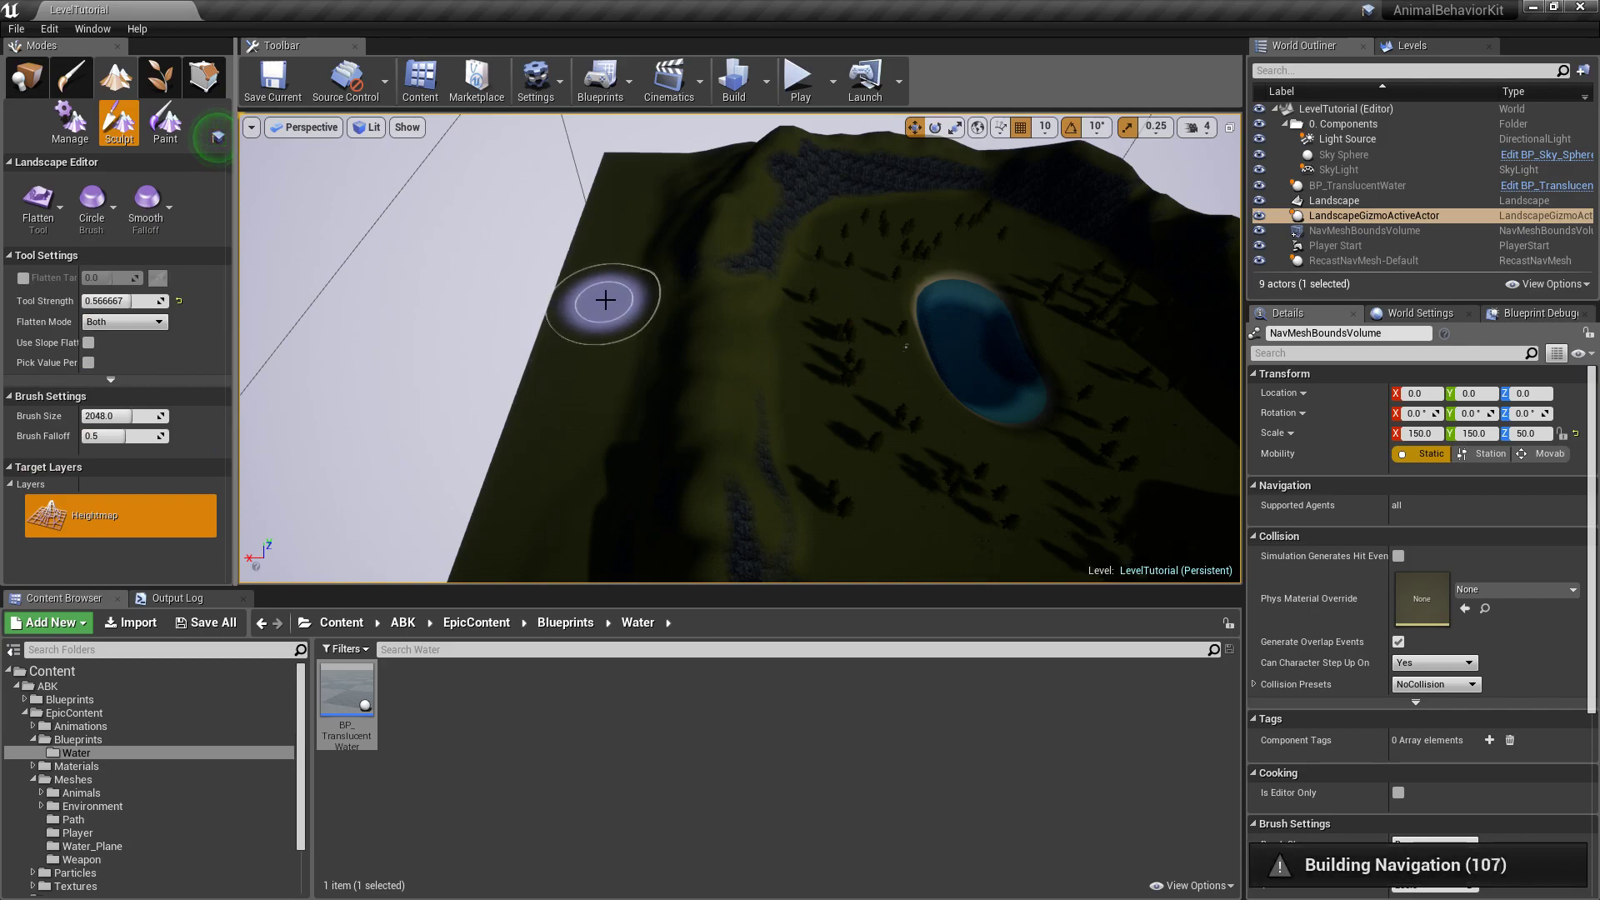
mouse_move(603, 300)
left_mouse_down()
mouse_move(618, 222)
mouse_move(735, 237)
mouse_move(714, 242)
mouse_move(739, 267)
mouse_move(705, 310)
mouse_move(756, 275)
mouse_move(750, 382)
mouse_move(668, 428)
mouse_move(689, 475)
mouse_move(722, 495)
mouse_move(678, 508)
mouse_move(714, 400)
left_mouse_up()
right_click_drag(714, 400, 942, 391)
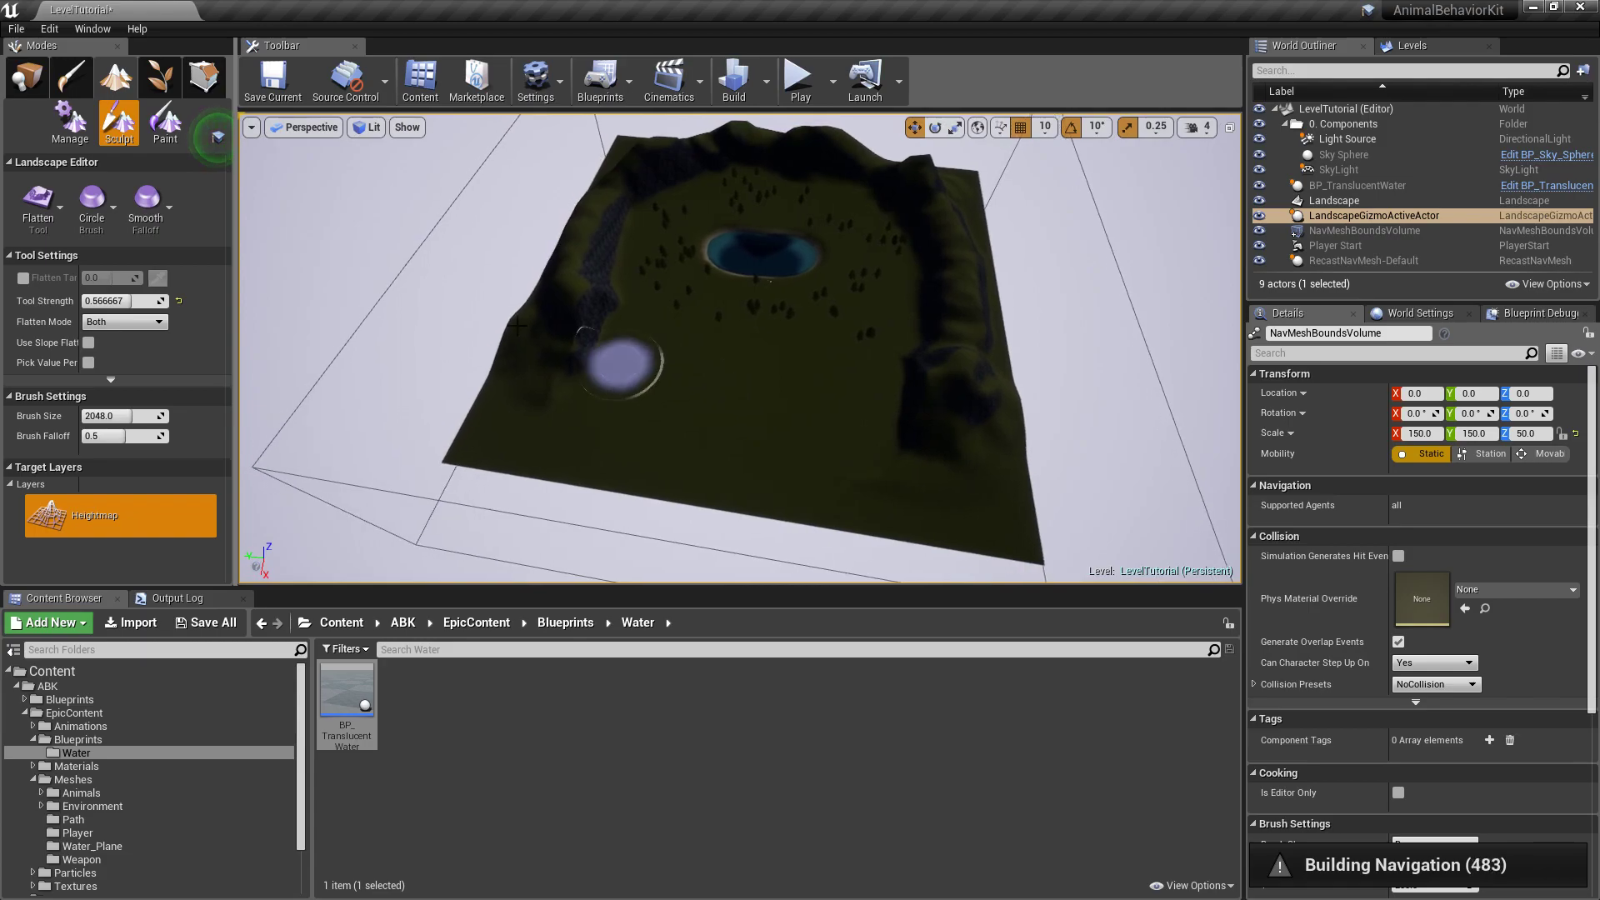
Raise a new mountain ridge along the flattened edge of the landscape with the Sculpt tool
left_click(40, 204)
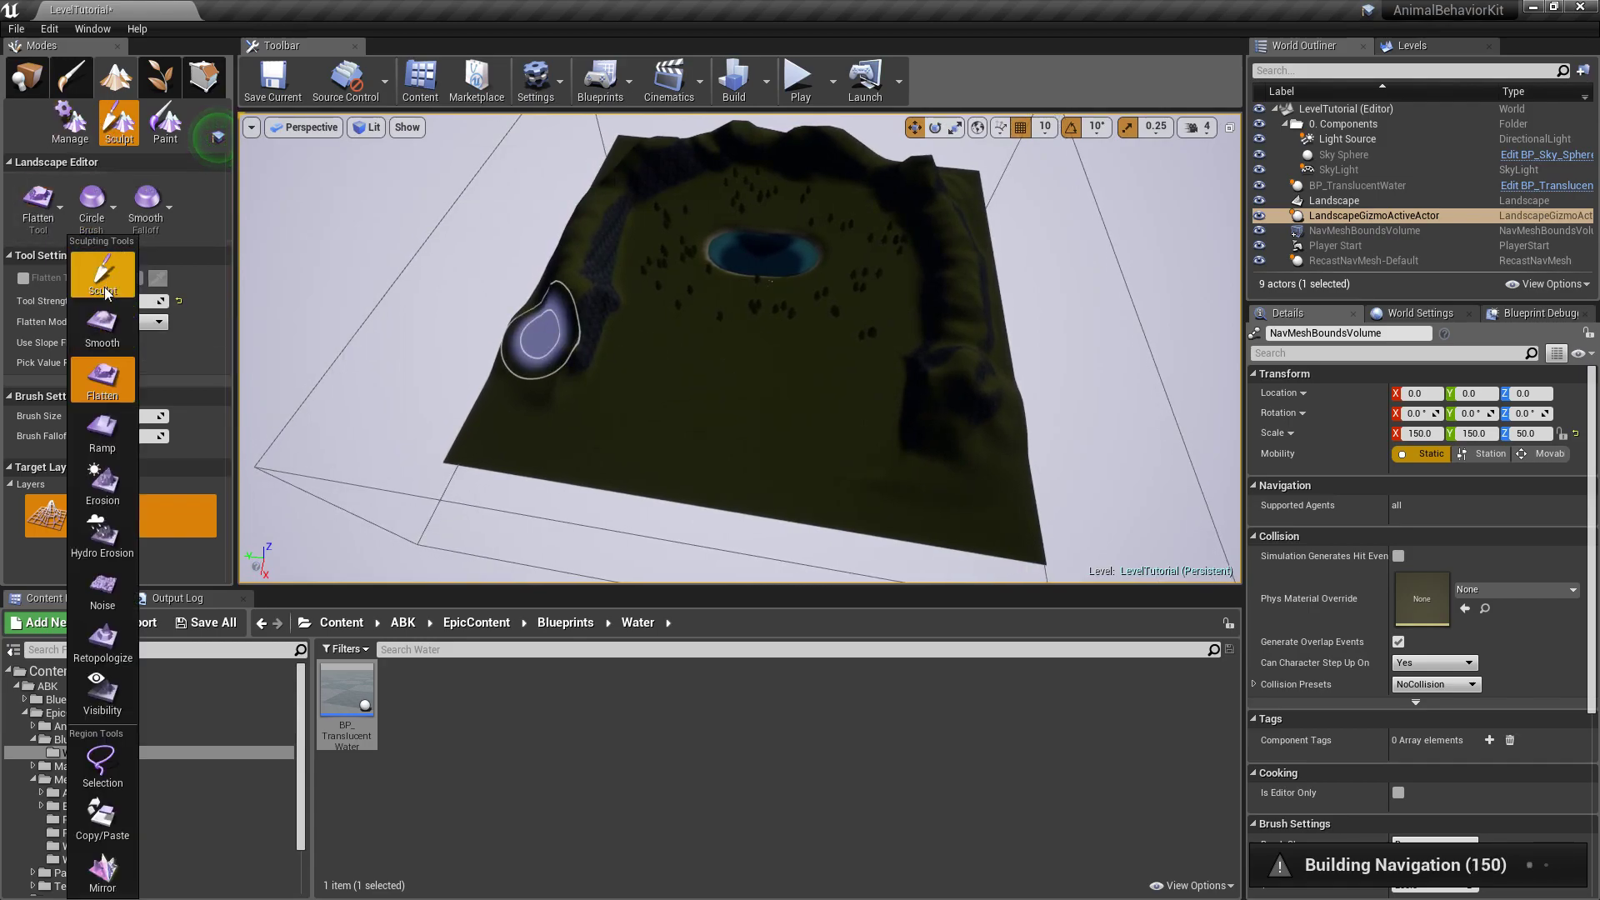
left_click(103, 274)
mouse_move(594, 427)
left_mouse_down()
mouse_move(575, 418)
mouse_move(820, 473)
mouse_move(925, 470)
mouse_move(779, 479)
mouse_move(561, 402)
mouse_move(871, 475)
mouse_move(734, 479)
mouse_move(545, 414)
mouse_move(537, 329)
mouse_move(942, 379)
mouse_move(909, 460)
mouse_move(938, 383)
left_mouse_up()
mouse_move(937, 383)
right_mouse_down()
mouse_move(929, 325)
mouse_move(771, 467)
right_mouse_up()
key("w")
right_click_drag(671, 319, 650, 332)
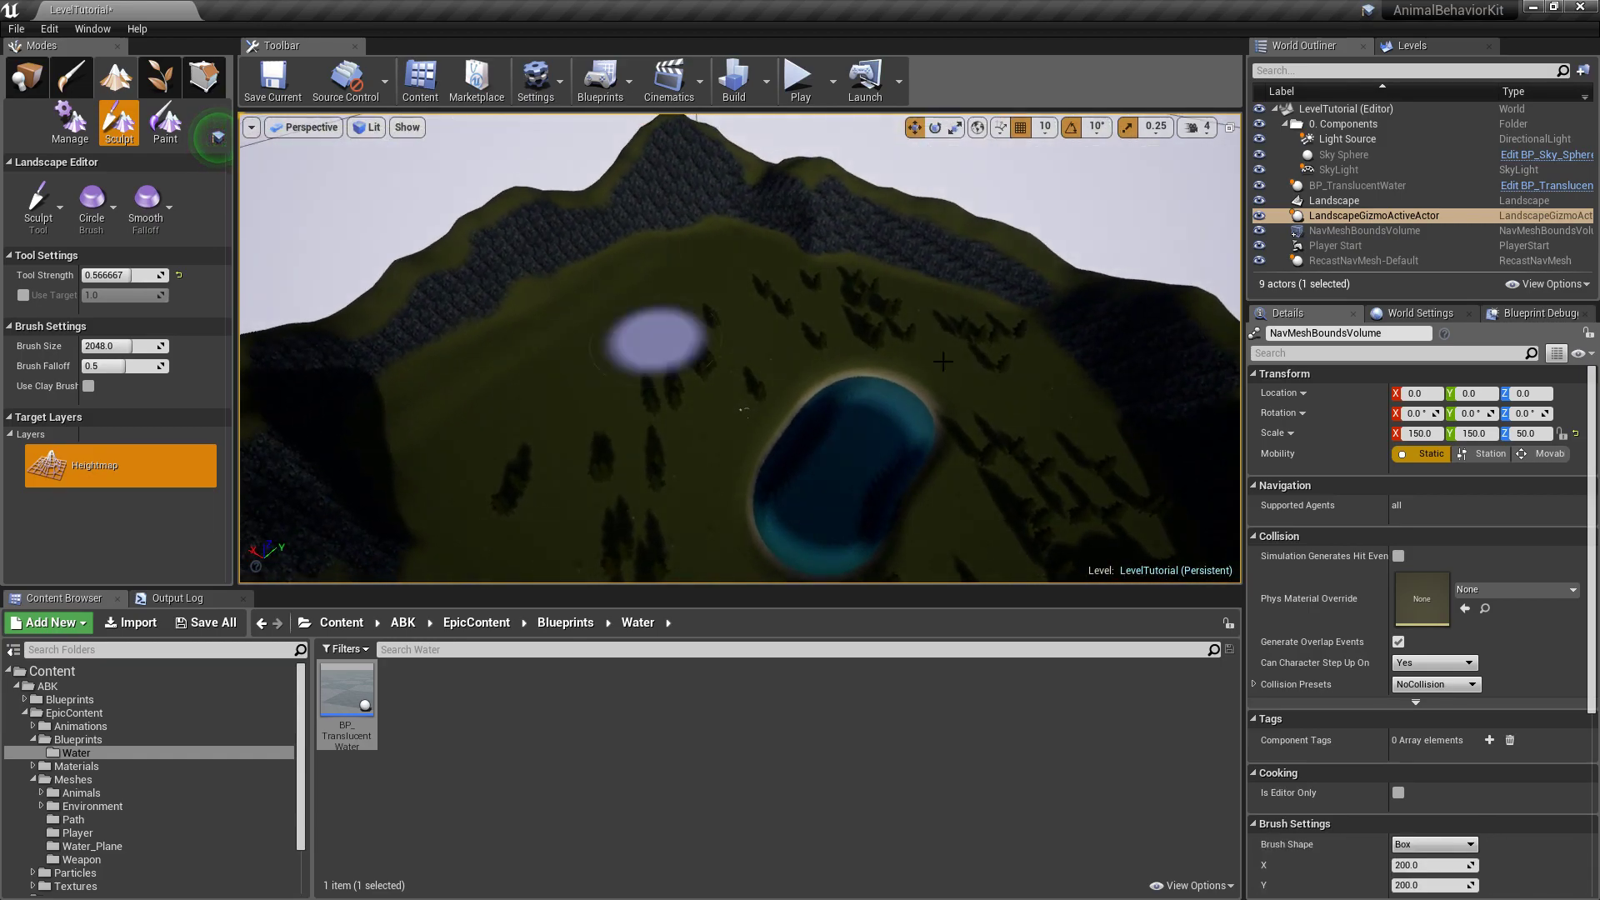
Paint SM_Bush and SM_PineTree foliage over the bare ground between the lake and the new mountain ridge
left_click(156, 79)
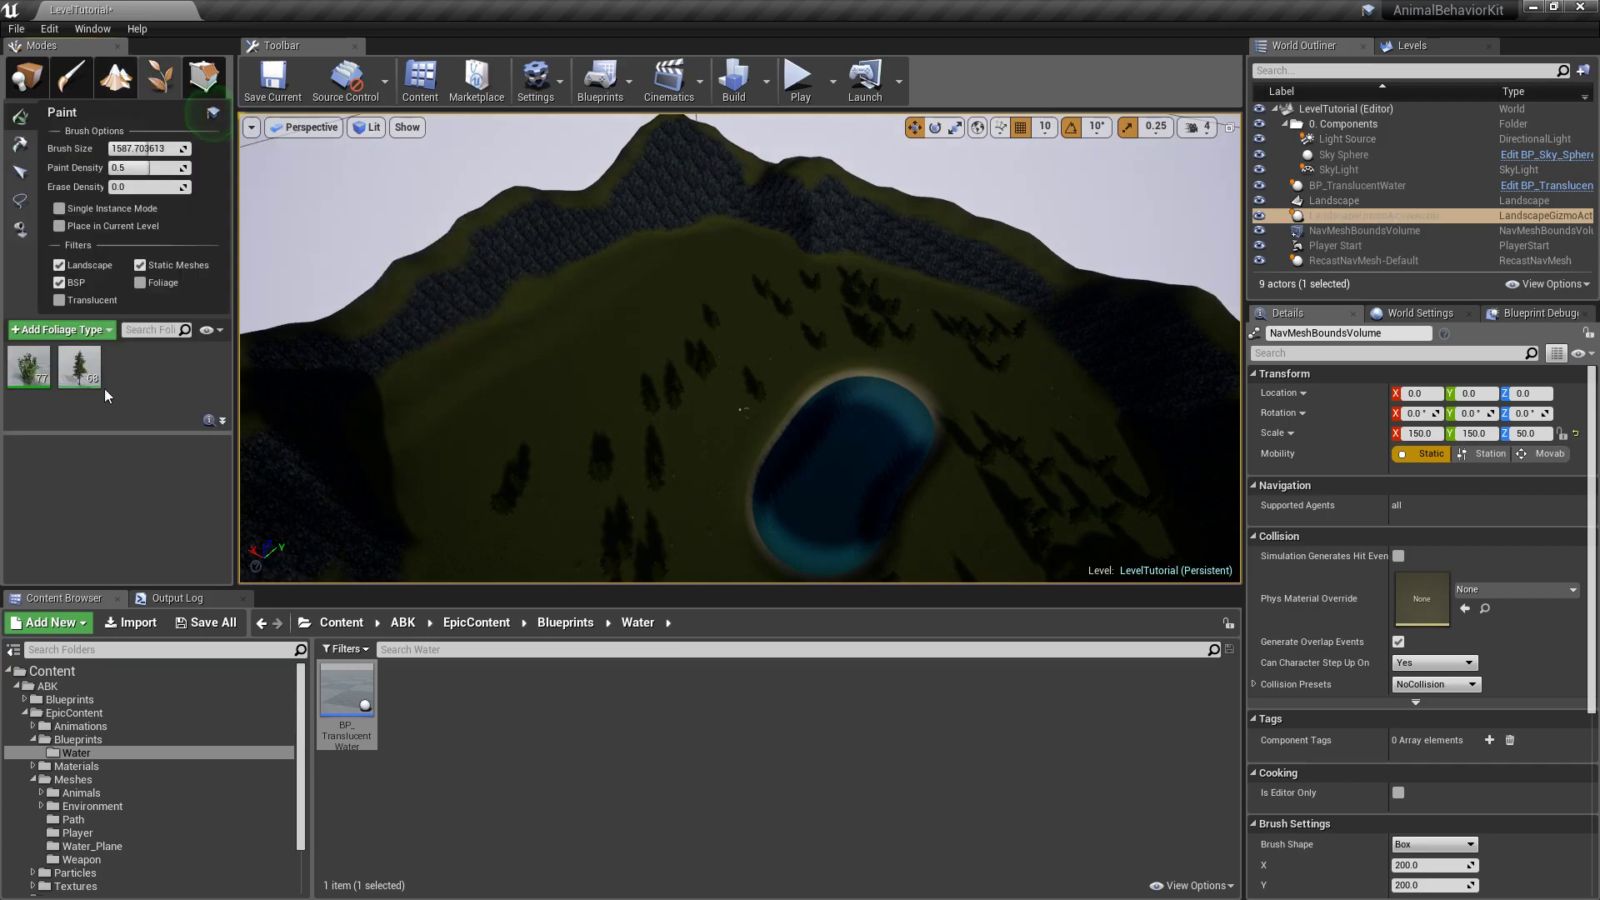
left_click(29, 367)
left_click_drag(453, 419, 697, 261)
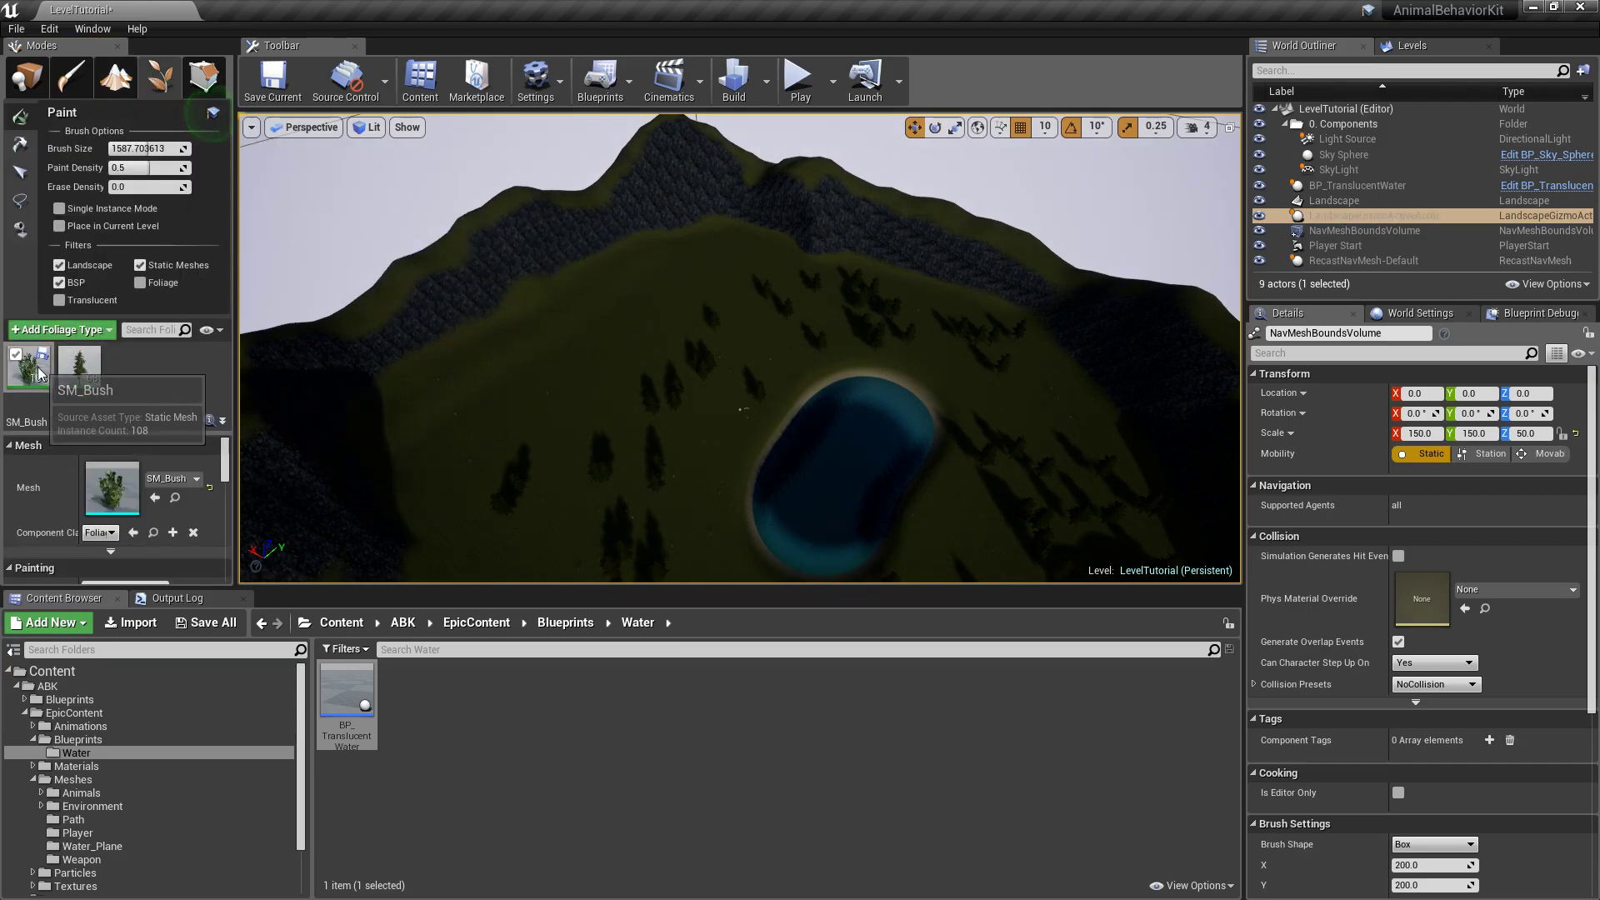
left_click(79, 367)
scroll(158, 538, "down", 2)
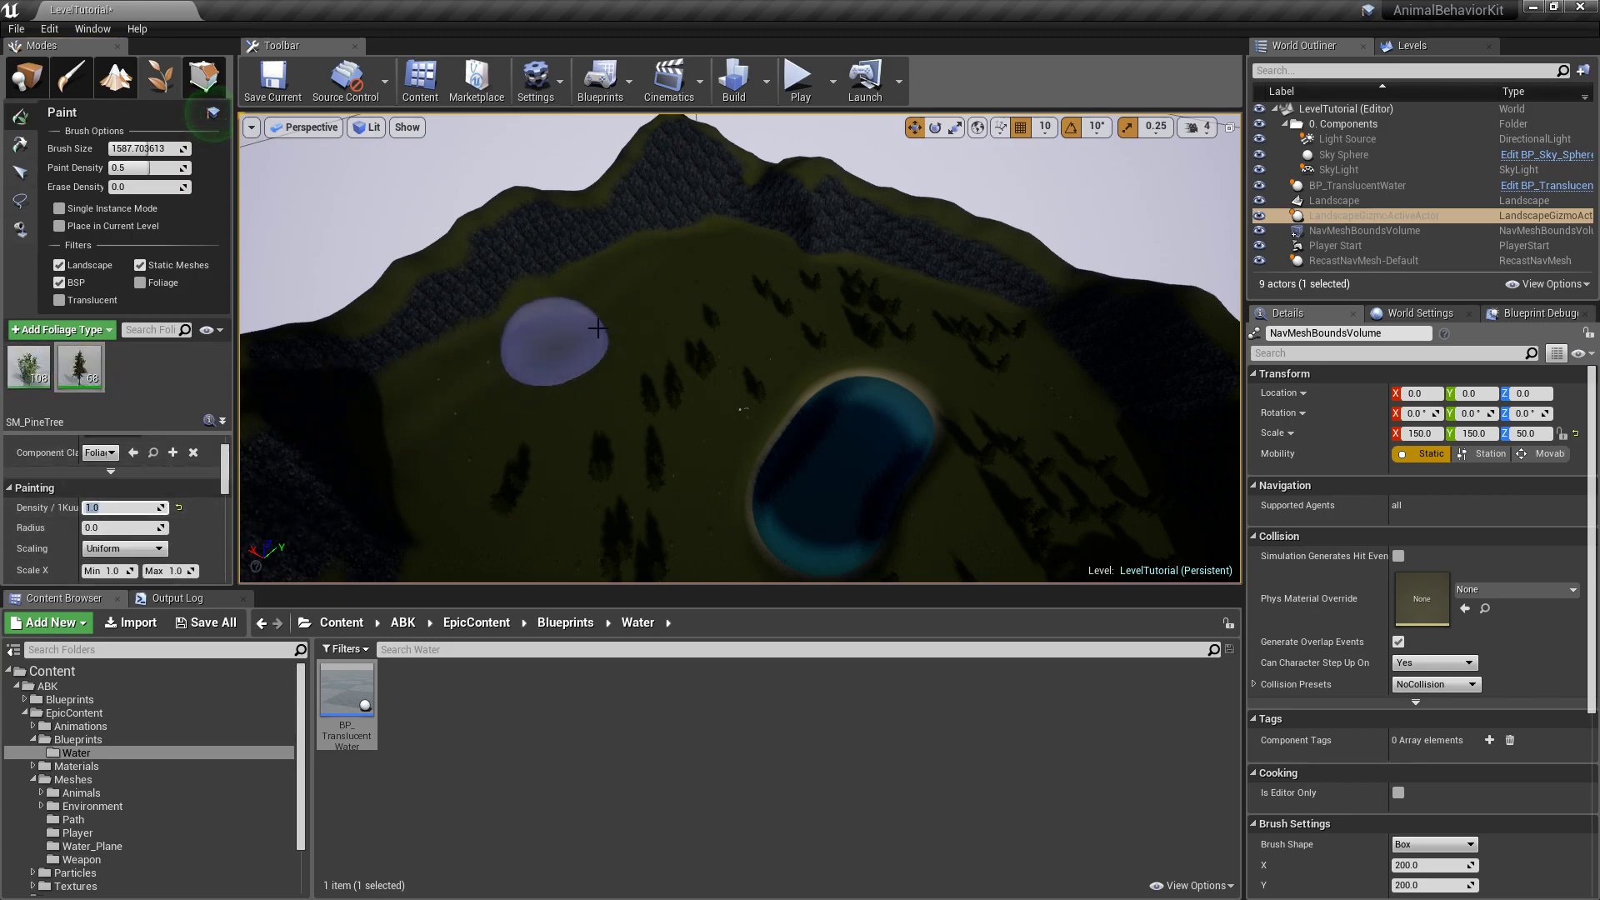
mouse_move(679, 267)
left_mouse_down()
mouse_move(475, 364)
mouse_move(456, 415)
left_mouse_up()
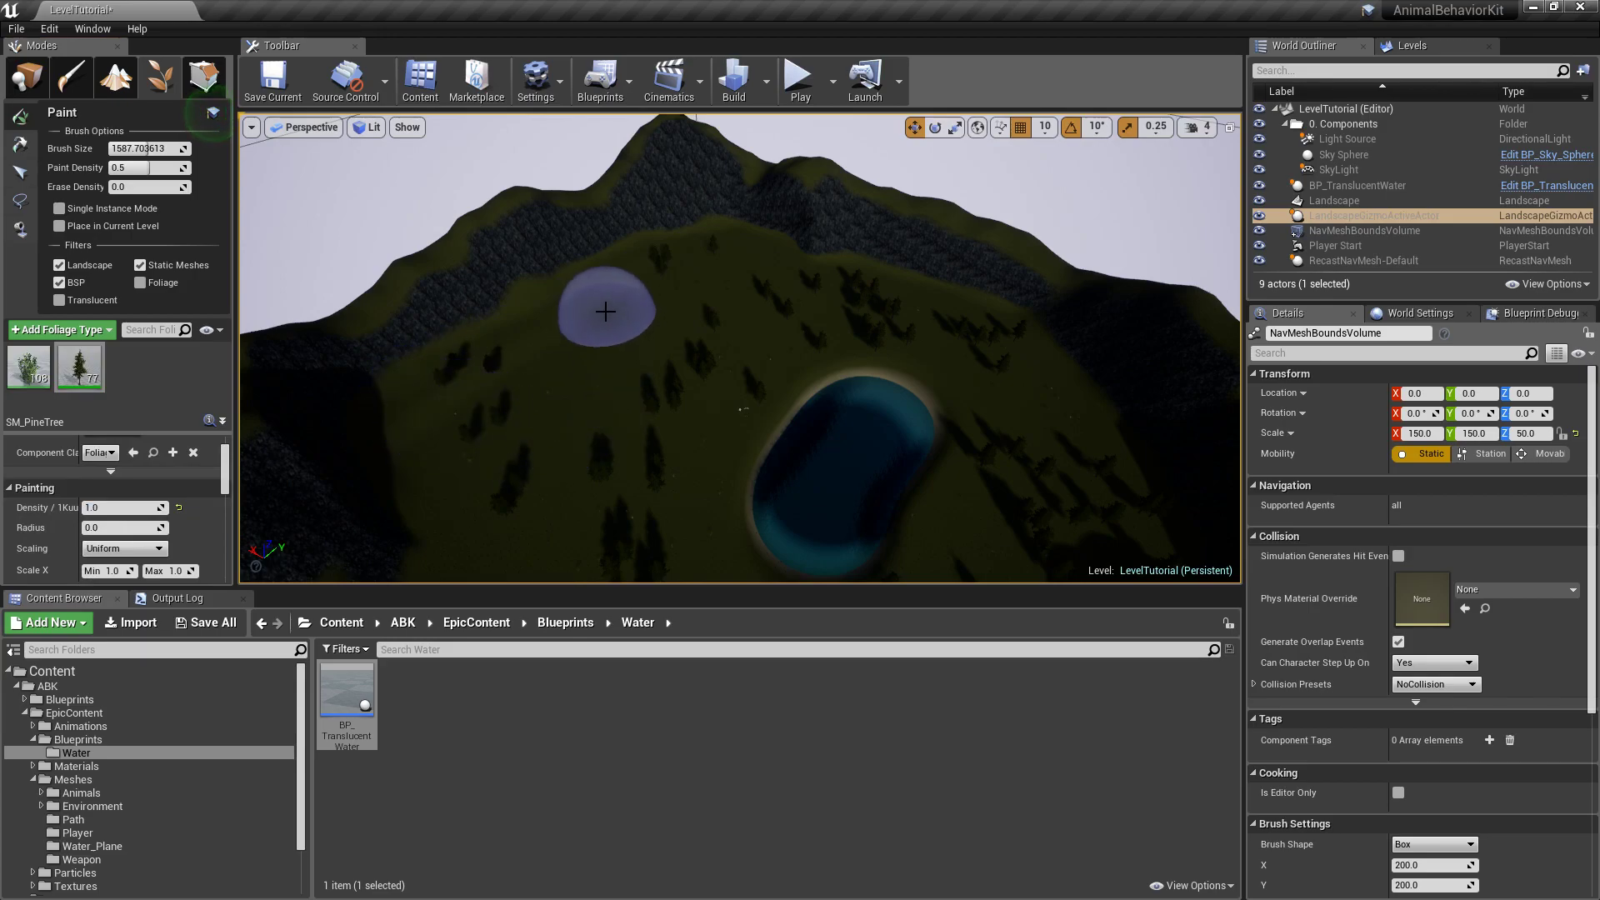
Return to placement mode and save all changes to the level
left_click(20, 87)
mouse_move(399, 334)
right_mouse_down()
mouse_move(466, 350)
mouse_move(375, 325)
right_mouse_up()
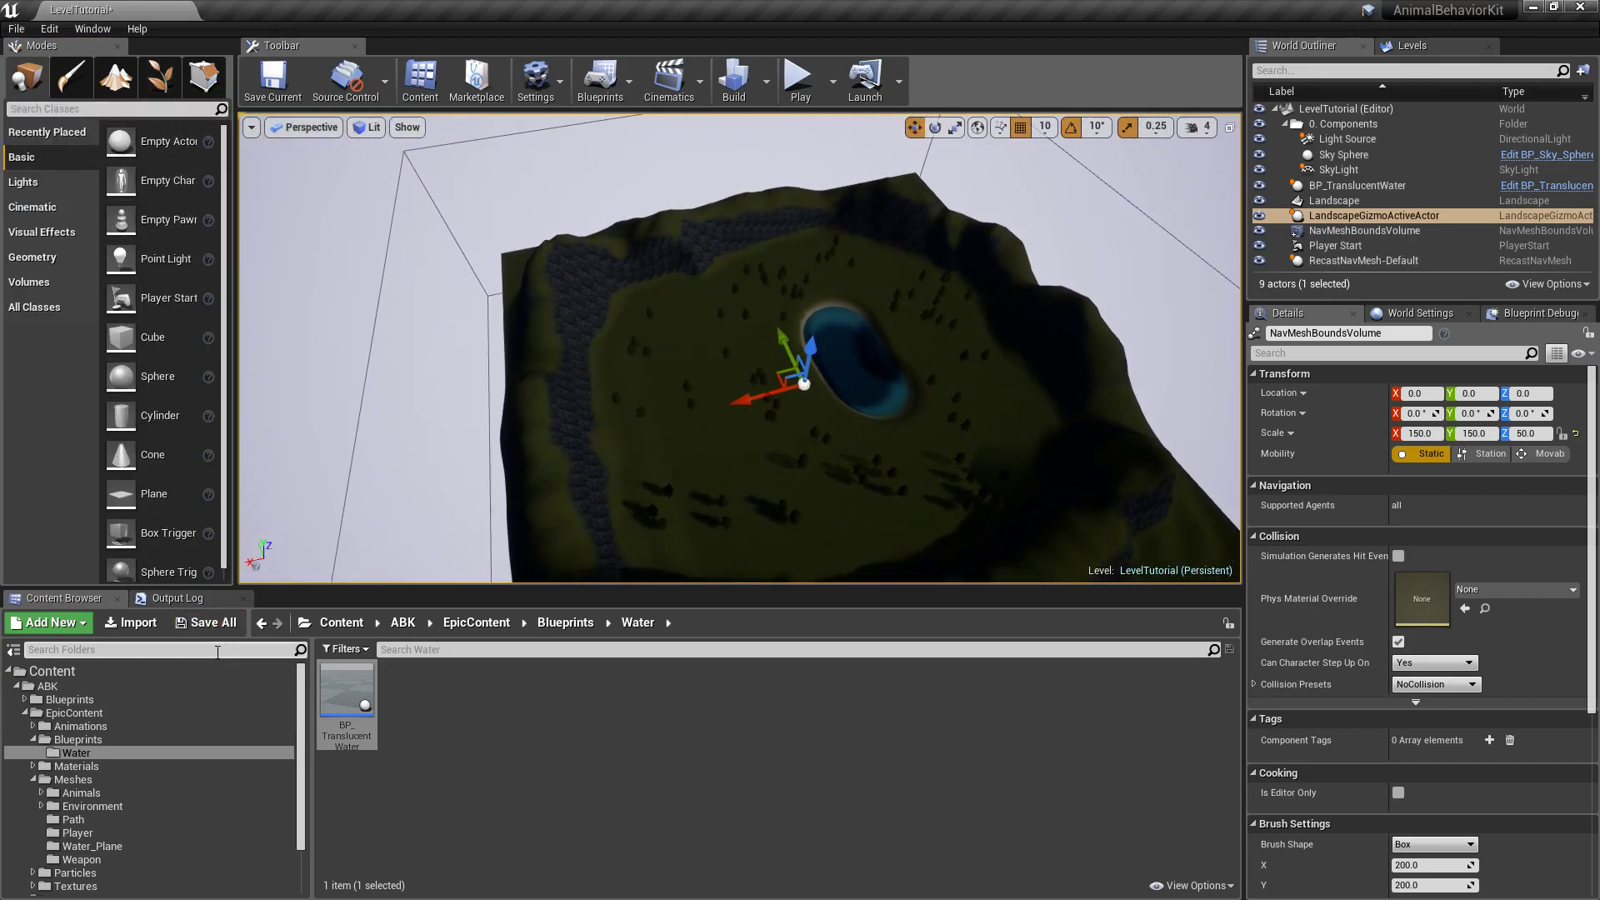
left_click(206, 622)
left_click(947, 613)
mouse_move(877, 388)
right_mouse_down()
mouse_move(877, 433)
mouse_move(878, 308)
mouse_move(887, 333)
mouse_move(958, 333)
mouse_move(950, 384)
mouse_move(742, 375)
mouse_move(877, 388)
right_mouse_up()
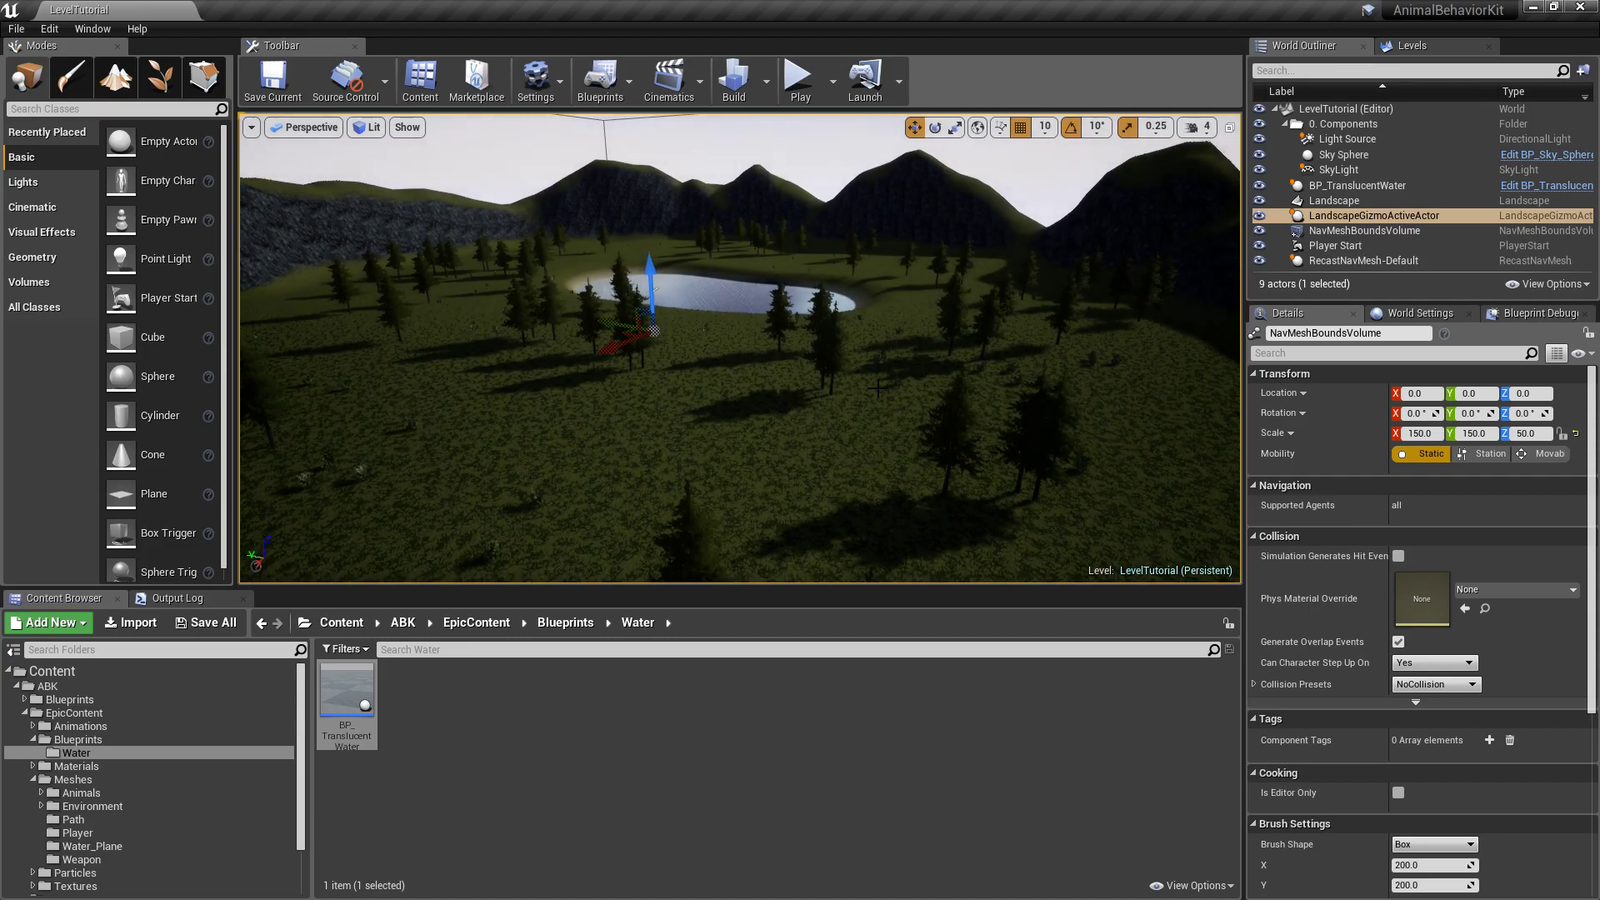